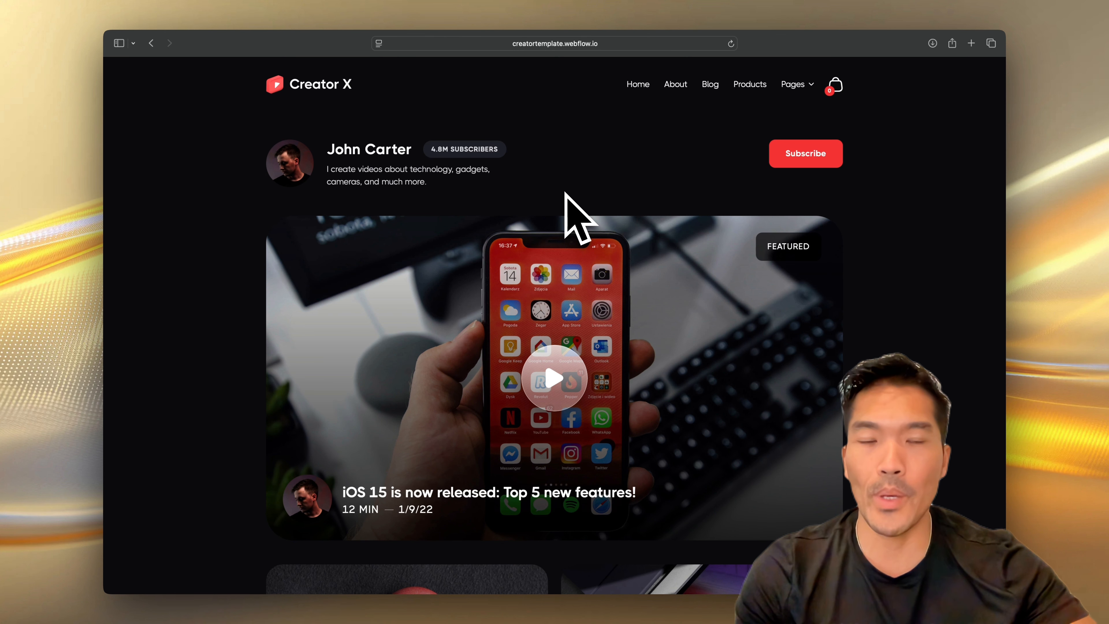
Examine the Creator X template's homepage layout from the featured video through playlists, articles and about section to the footer.
{"action": "scroll", "coordinate": [565, 193], "scroll_direction": "down", "scroll_amount": 5}
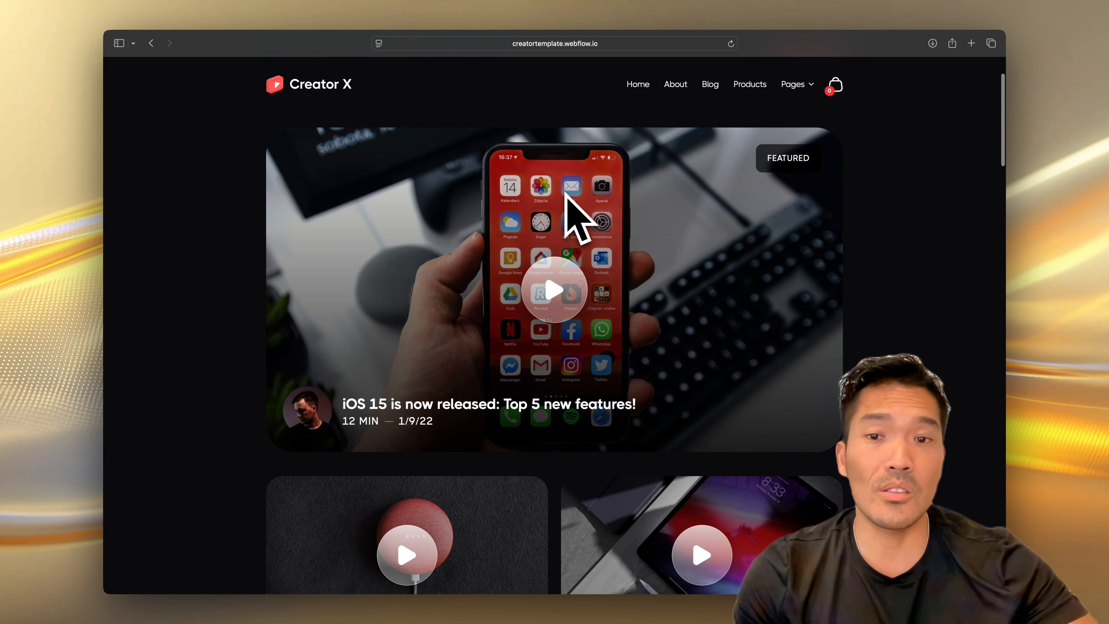
{"action": "scroll", "coordinate": [566, 192], "scroll_direction": "down", "scroll_amount": 4}
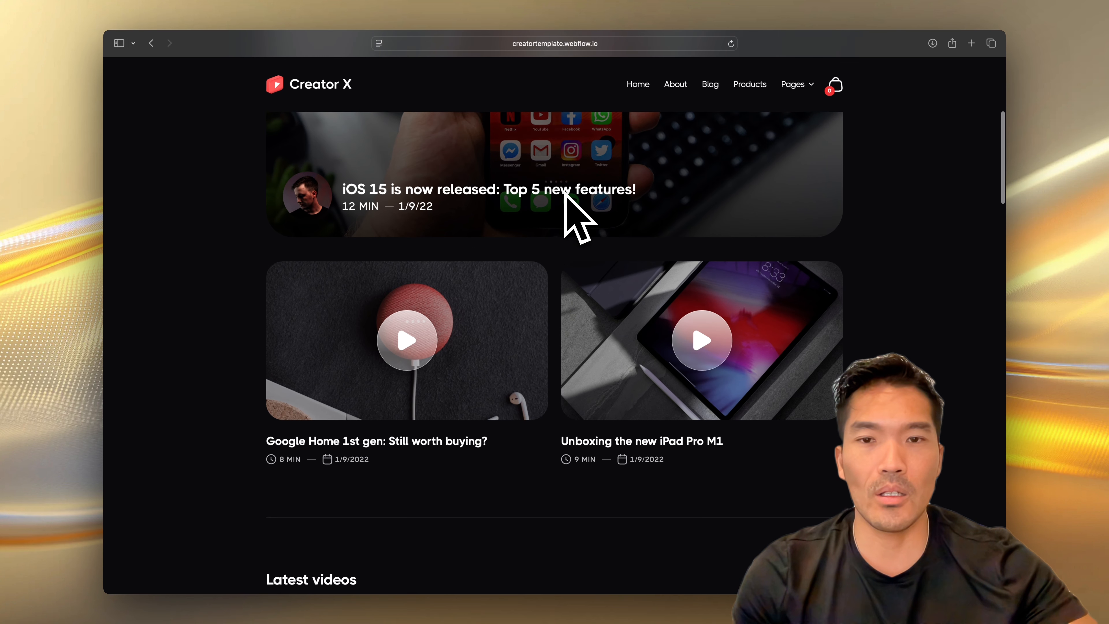
{"action": "scroll", "coordinate": [566, 192], "scroll_direction": "down", "scroll_amount": 5}
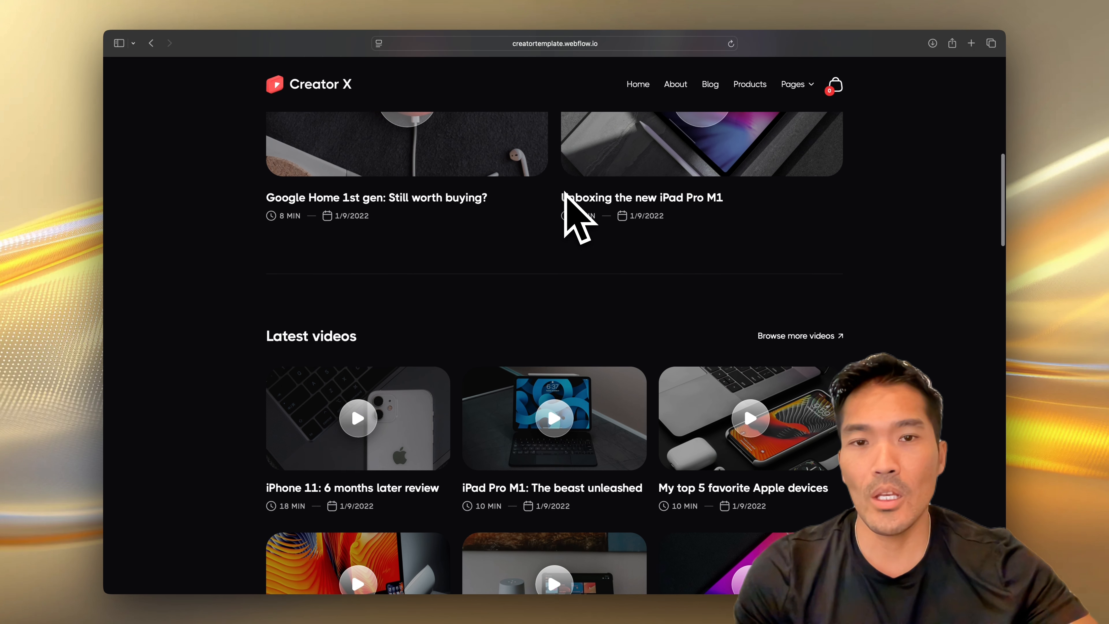
{"action": "scroll", "coordinate": [566, 192], "scroll_direction": "down", "scroll_amount": 5}
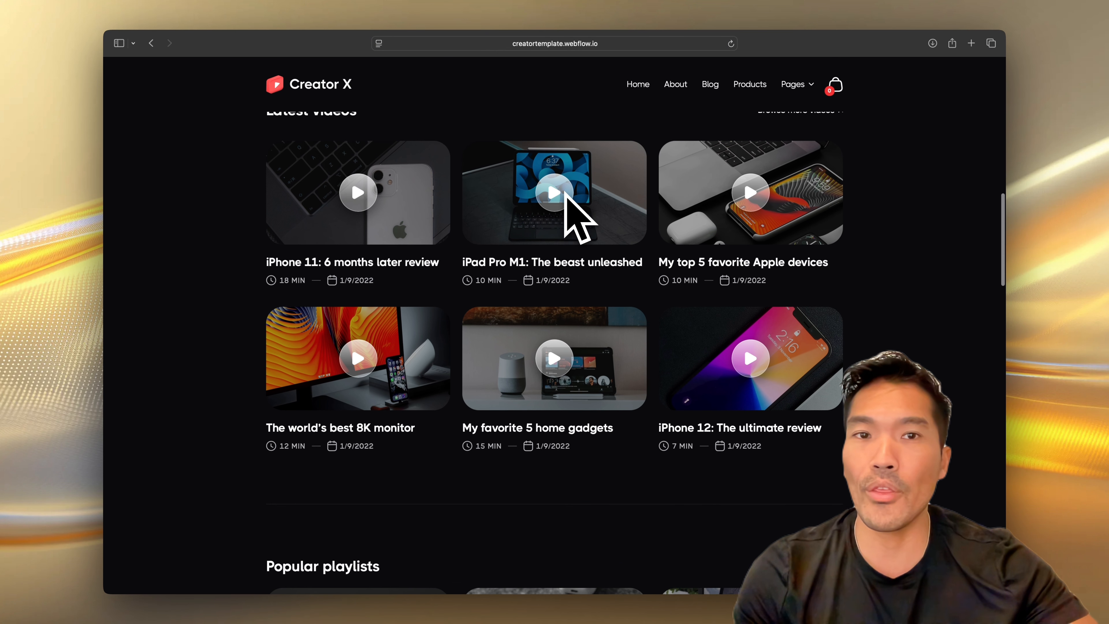
{"action": "scroll", "coordinate": [566, 192], "scroll_direction": "down", "scroll_amount": 4}
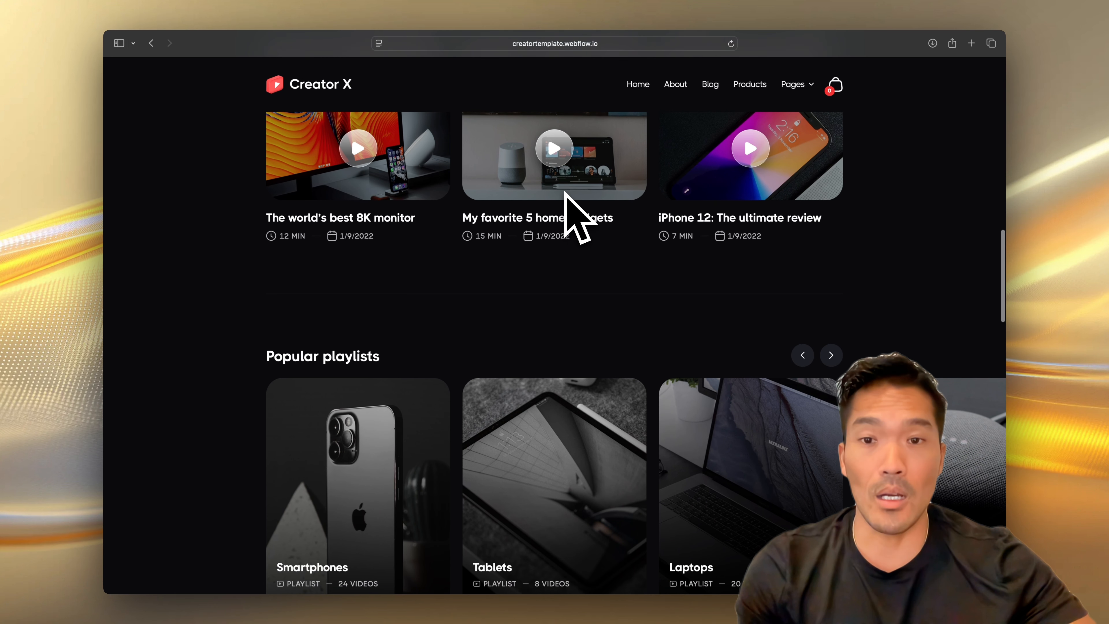
{"action": "scroll", "coordinate": [565, 192], "scroll_direction": "down", "scroll_amount": 5}
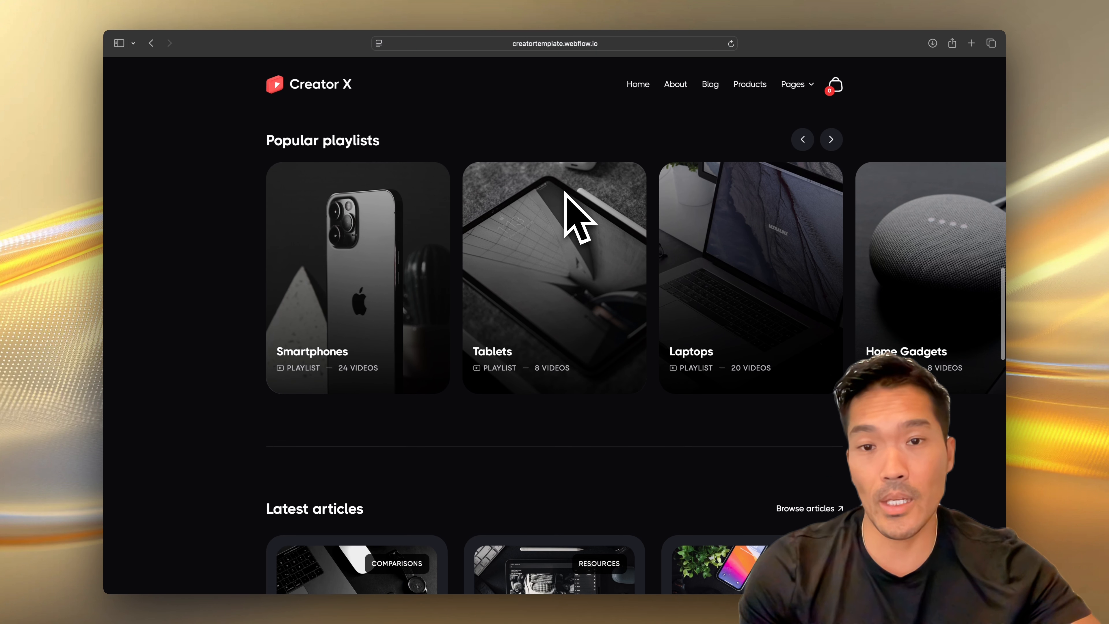
{"action": "scroll", "coordinate": [566, 192], "scroll_direction": "down", "scroll_amount": 5}
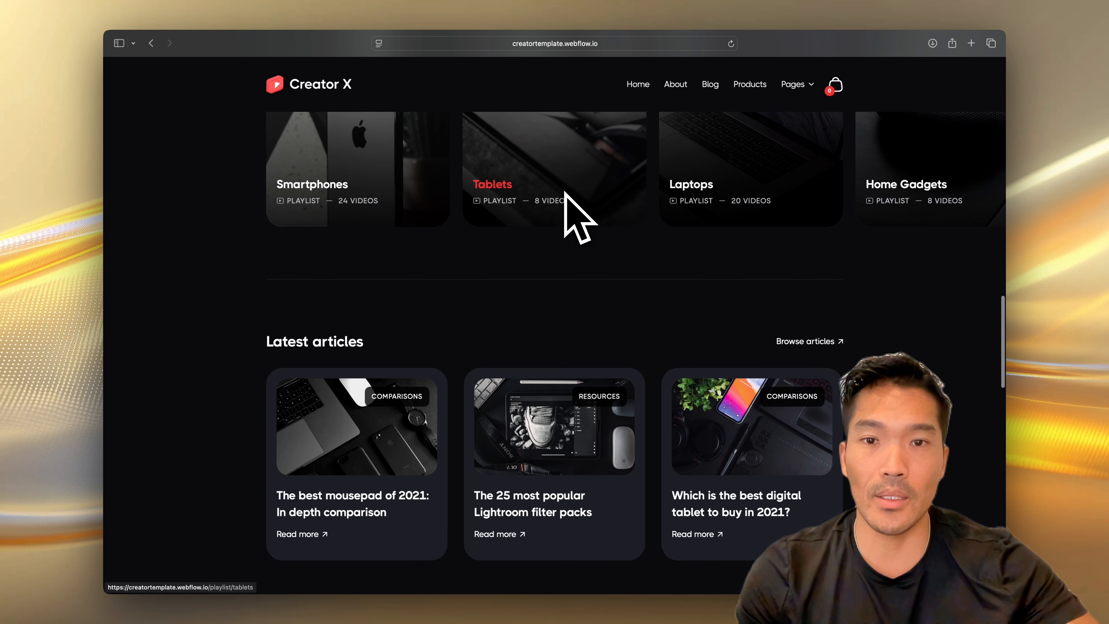
{"action": "scroll", "coordinate": [566, 193], "scroll_direction": "down", "scroll_amount": 7}
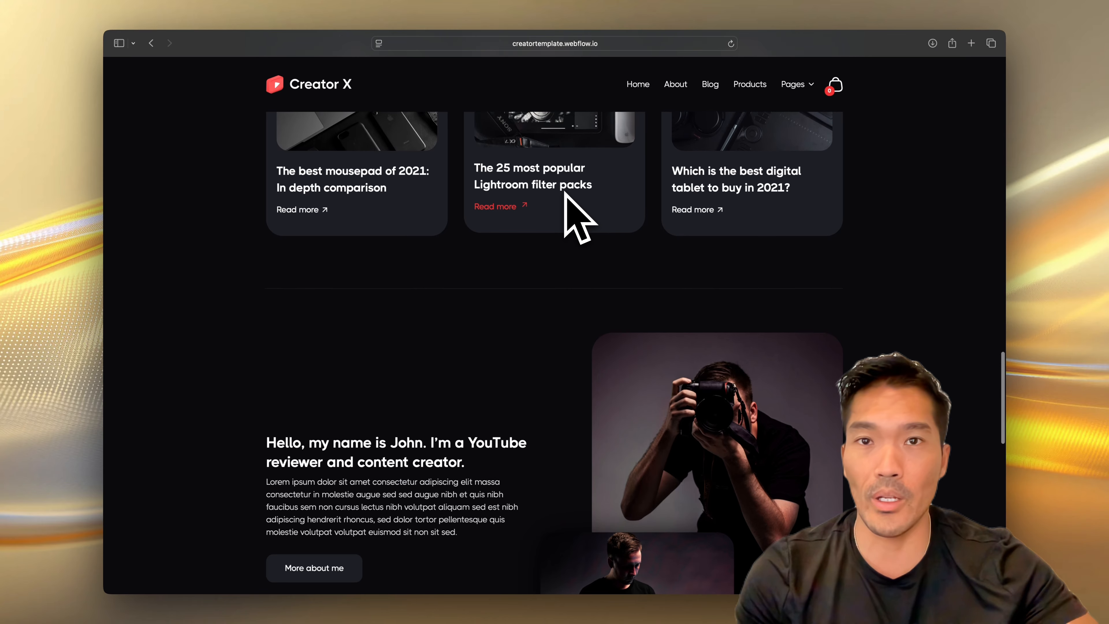
{"action": "scroll", "coordinate": [566, 192], "scroll_direction": "down", "scroll_amount": 6}
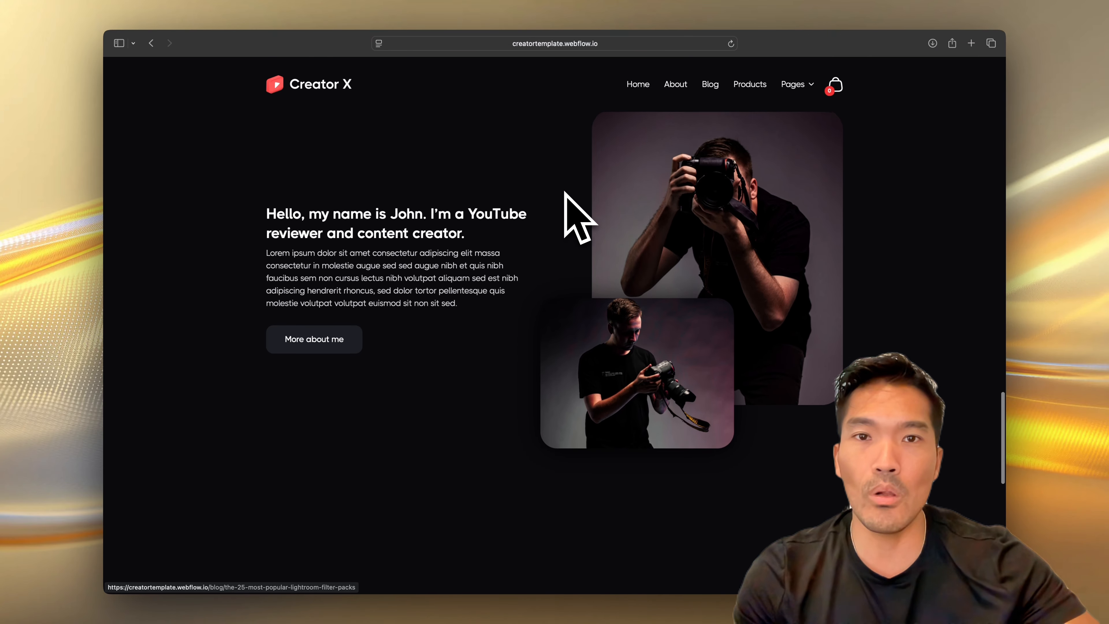
{"action": "scroll", "coordinate": [566, 193], "scroll_direction": "down", "scroll_amount": 5}
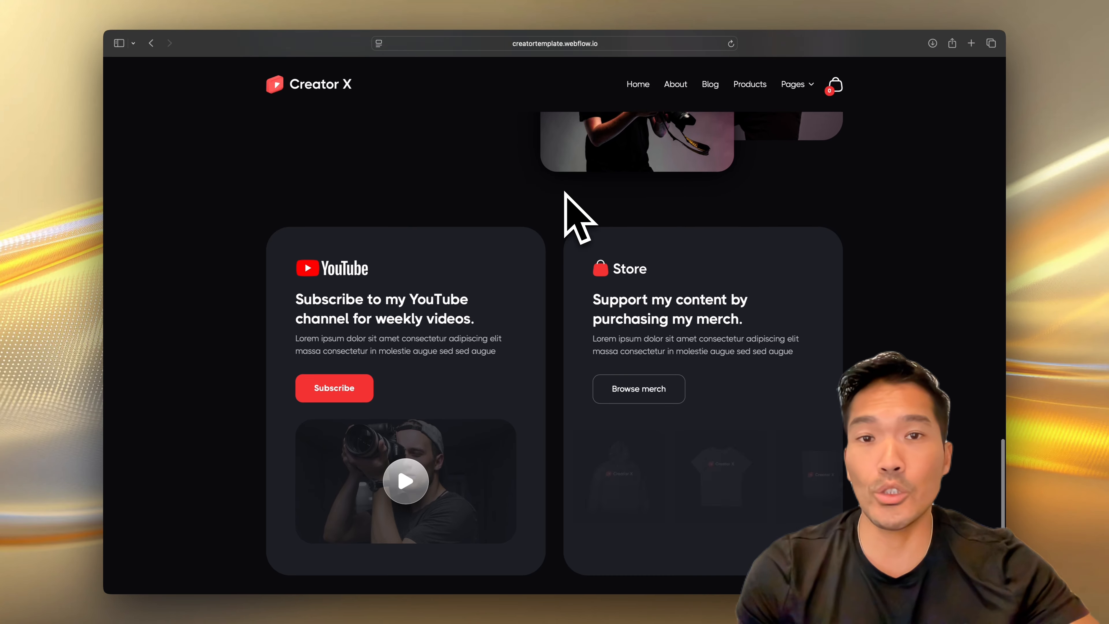
{"action": "scroll", "coordinate": [566, 192], "scroll_direction": "down", "scroll_amount": 5}
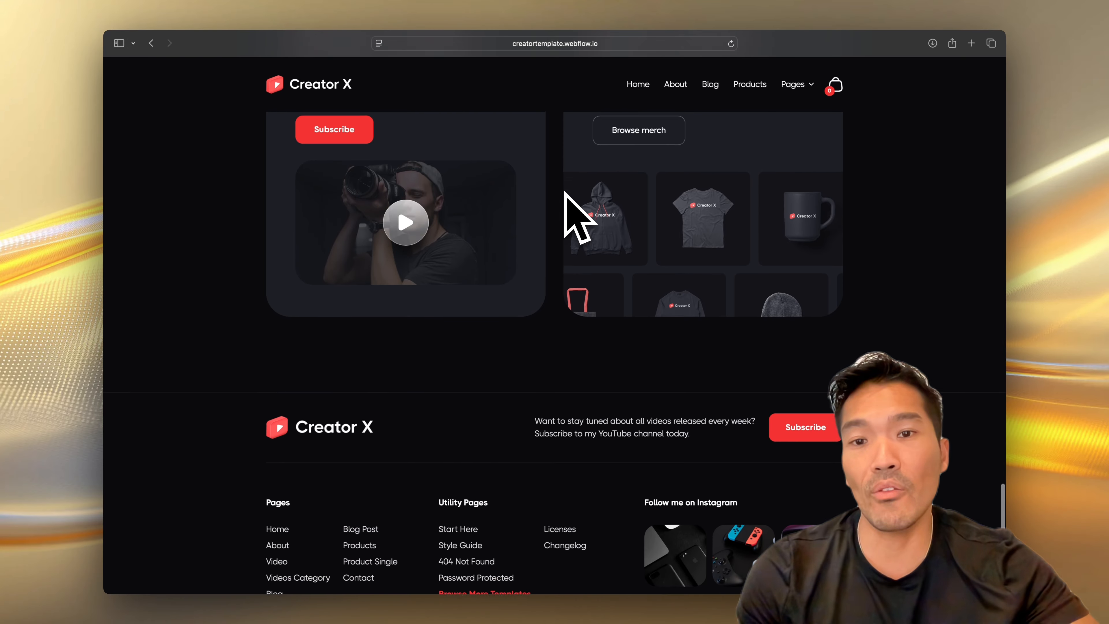
{"action": "scroll", "coordinate": [565, 193], "scroll_direction": "down", "scroll_amount": 1}
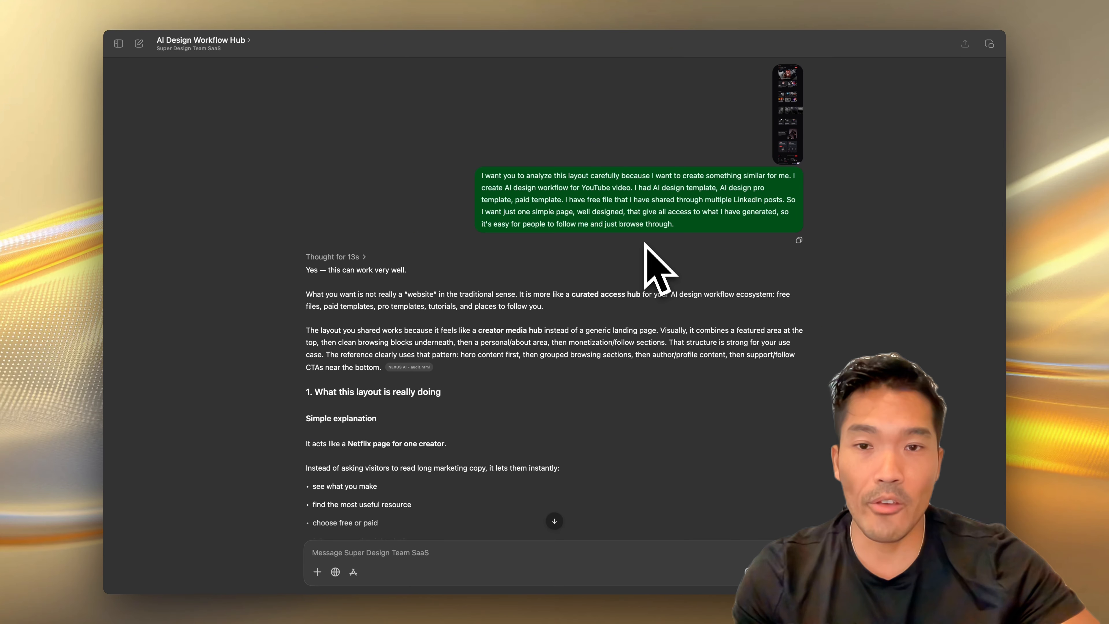
Read the layout analysis of the reference page, including the strategic shift and the recommended one-page structure.
{"action": "scroll", "coordinate": [645, 247], "scroll_direction": "down", "scroll_amount": 5}
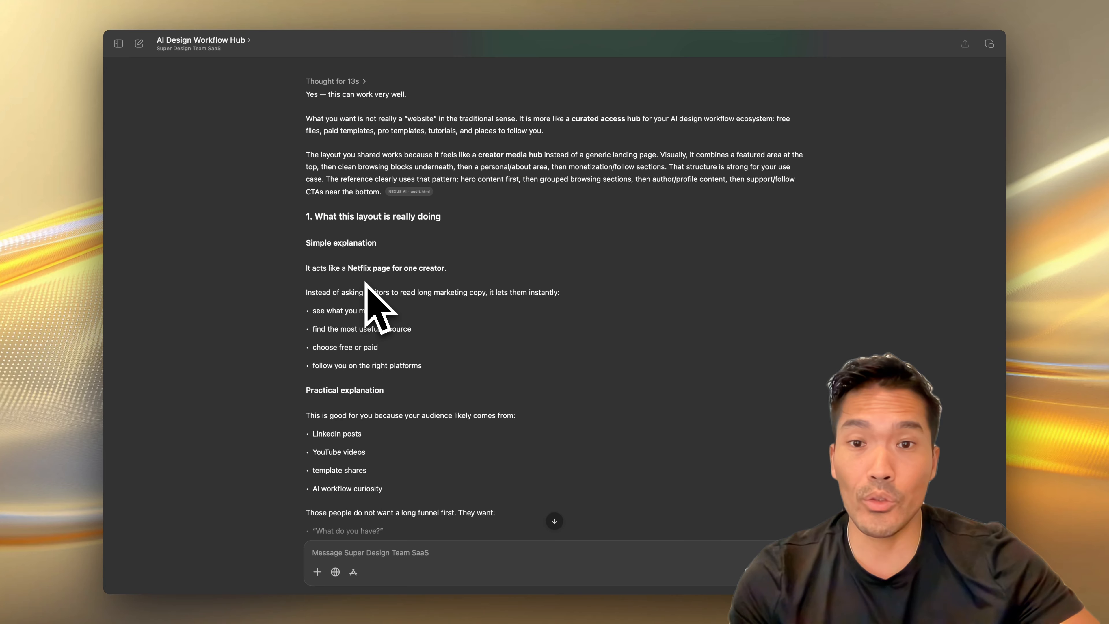
{"action": "scroll", "coordinate": [366, 282], "scroll_direction": "down", "scroll_amount": 10}
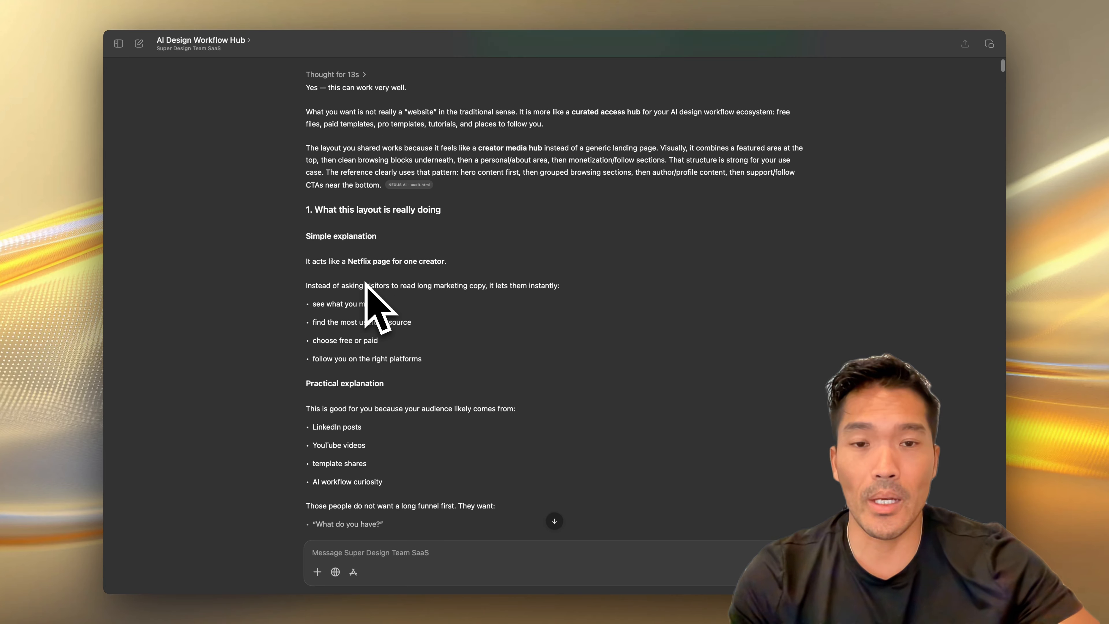
{"action": "scroll", "coordinate": [366, 282], "scroll_direction": "down", "scroll_amount": 8}
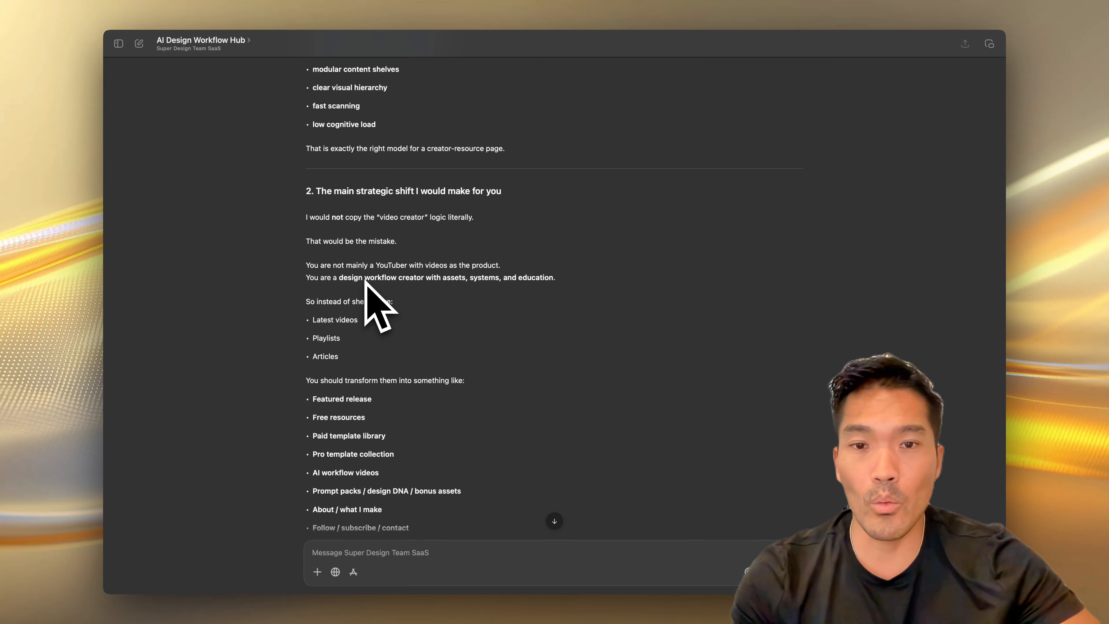
{"action": "scroll", "coordinate": [366, 282], "scroll_direction": "down", "scroll_amount": 3}
{"action": "scroll", "coordinate": [366, 281], "scroll_direction": "down", "scroll_amount": 7}
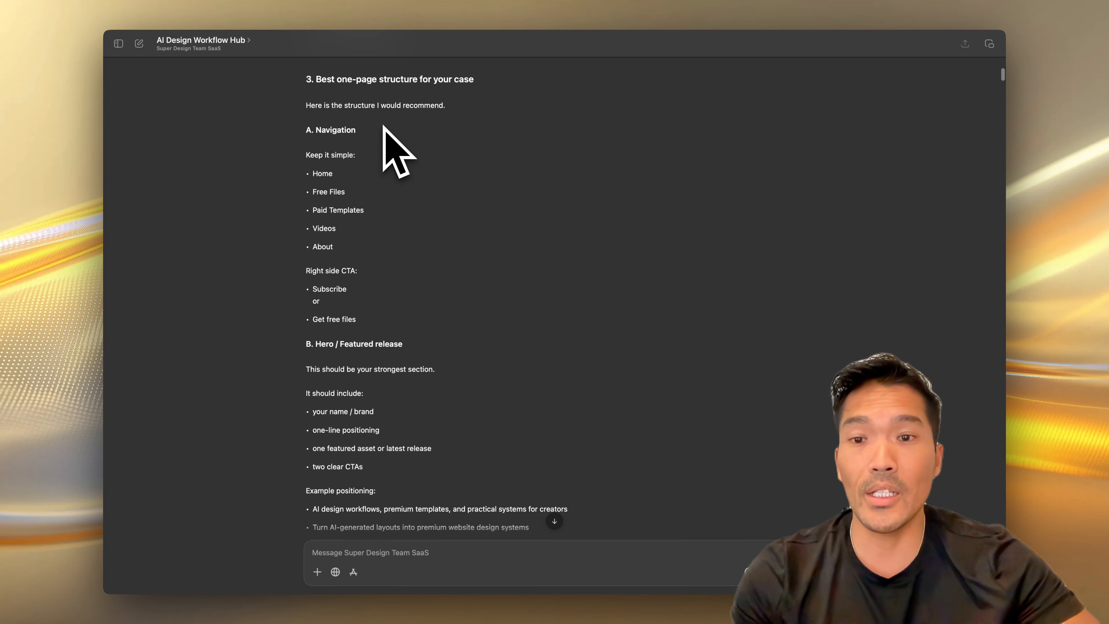
{"action": "scroll", "coordinate": [383, 127], "scroll_direction": "down", "scroll_amount": 8}
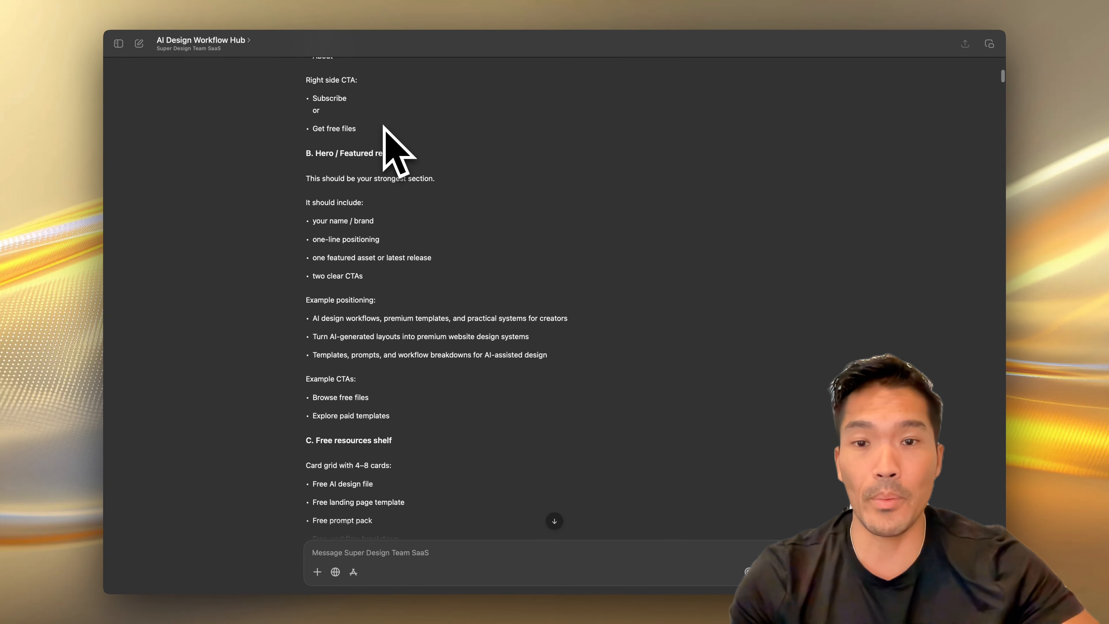
{"action": "scroll", "coordinate": [384, 127], "scroll_direction": "down", "scroll_amount": 8}
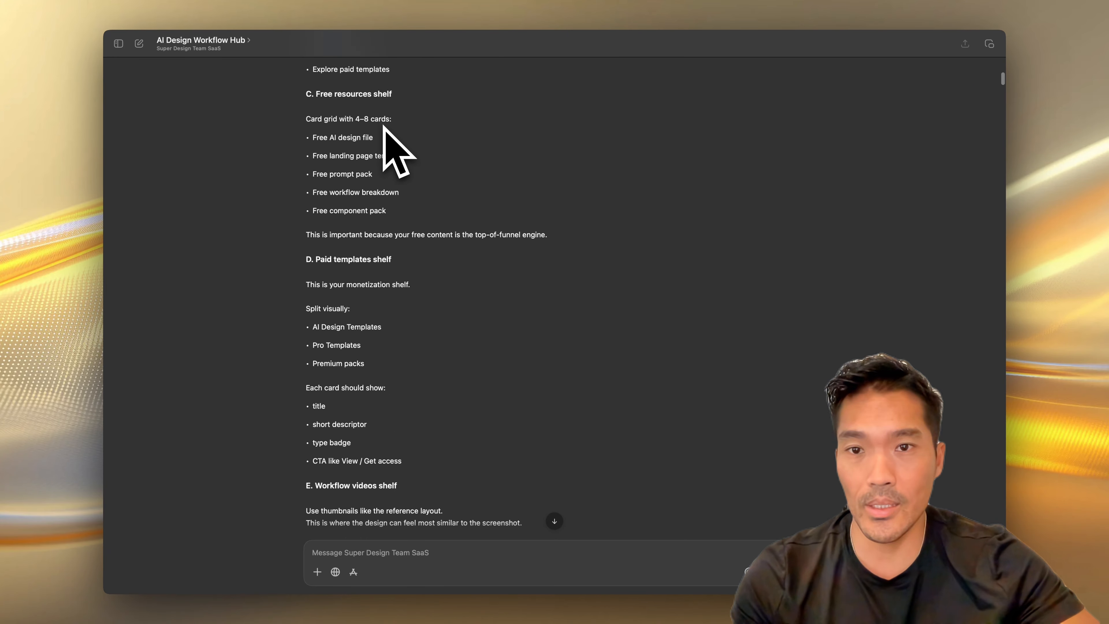
{"action": "scroll", "coordinate": [383, 127], "scroll_direction": "down", "scroll_amount": 8}
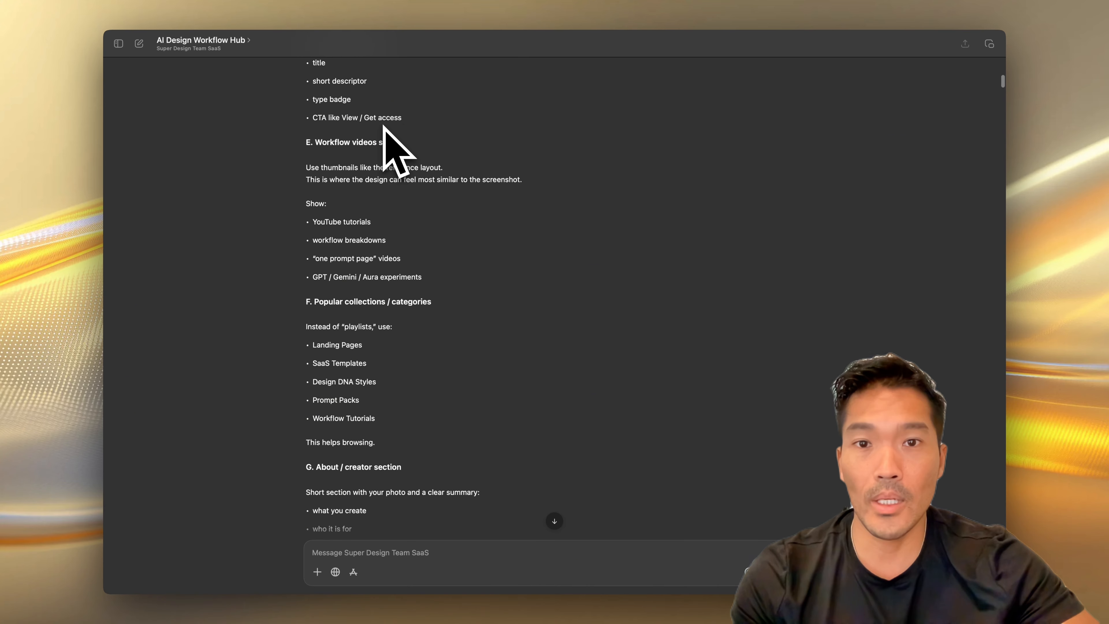
{"action": "scroll", "coordinate": [383, 127], "scroll_direction": "down", "scroll_amount": 7}
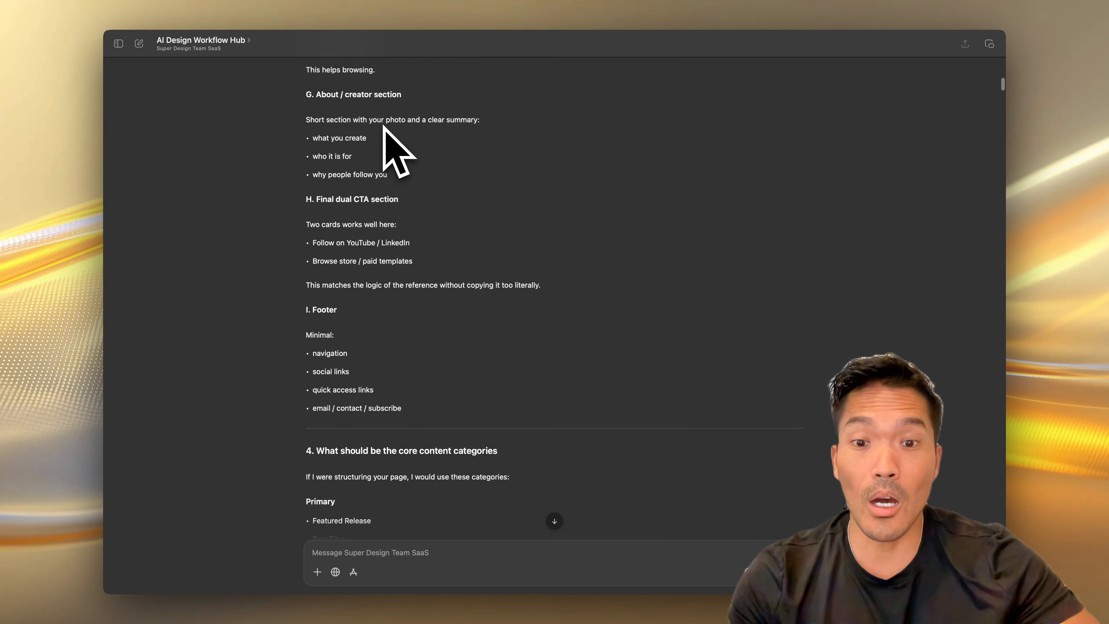
Review the recommendations on core content categories, risks to avoid, visual direction, homepage content map and copy direction.
{"action": "scroll", "coordinate": [383, 127], "scroll_direction": "down", "scroll_amount": 3}
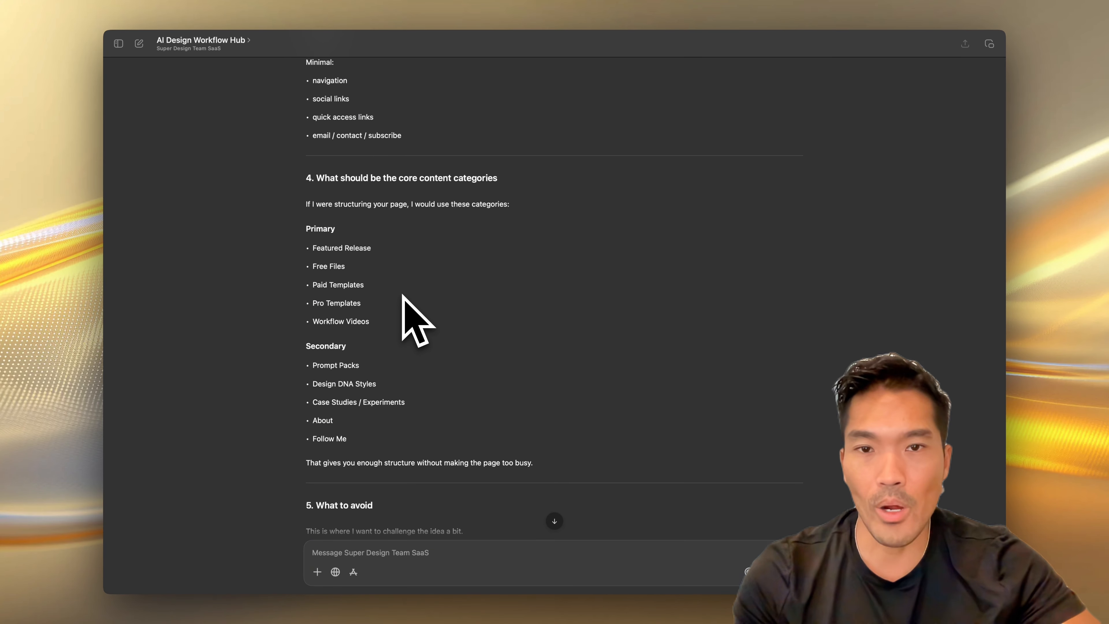
{"action": "scroll", "coordinate": [403, 295], "scroll_direction": "down", "scroll_amount": 10}
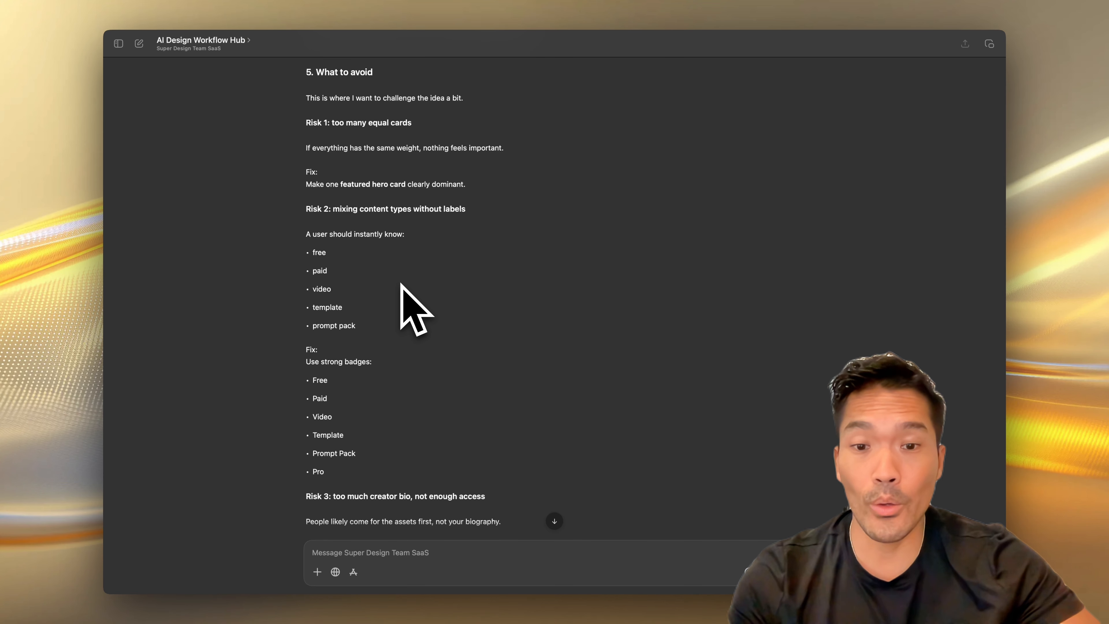
{"action": "scroll", "coordinate": [402, 285], "scroll_direction": "down", "scroll_amount": 10}
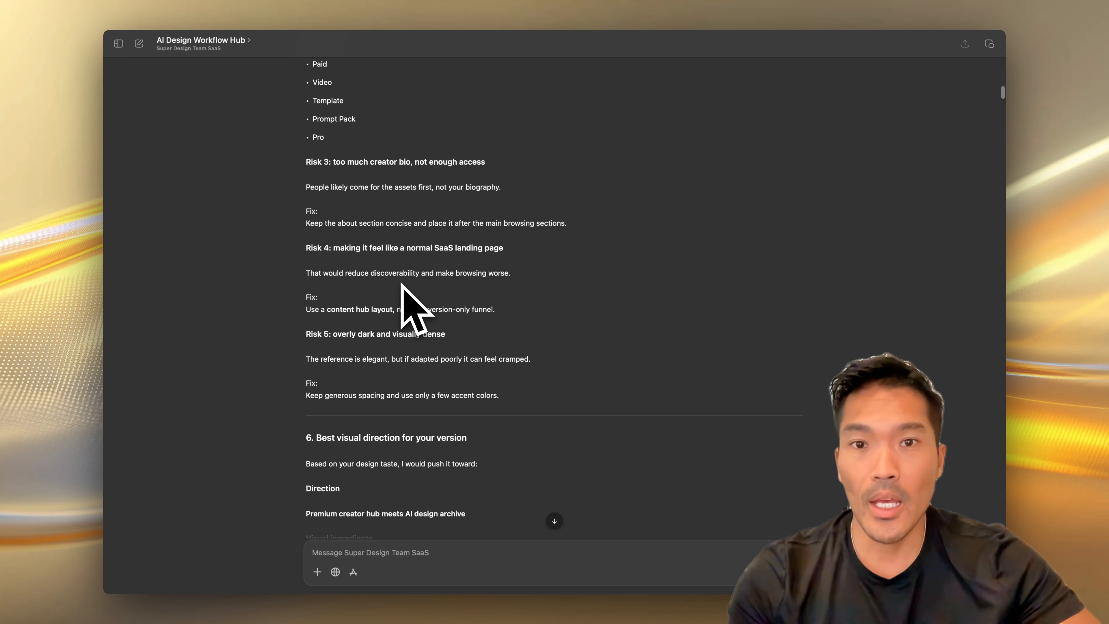
{"action": "scroll", "coordinate": [402, 285], "scroll_direction": "down", "scroll_amount": 5}
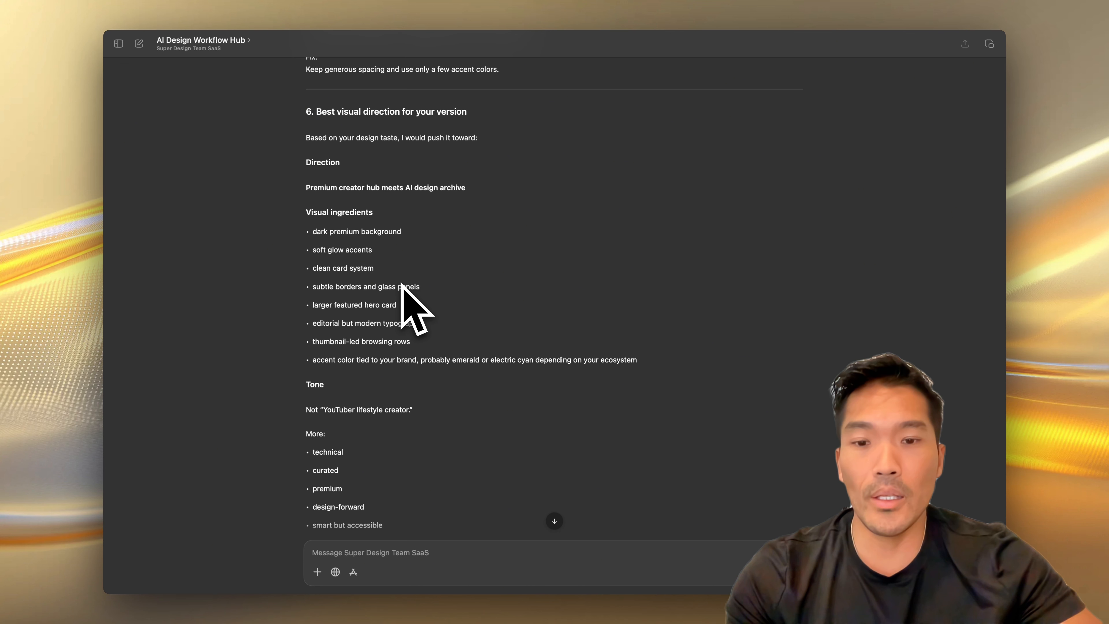
{"action": "scroll", "coordinate": [401, 285], "scroll_direction": "down", "scroll_amount": 10}
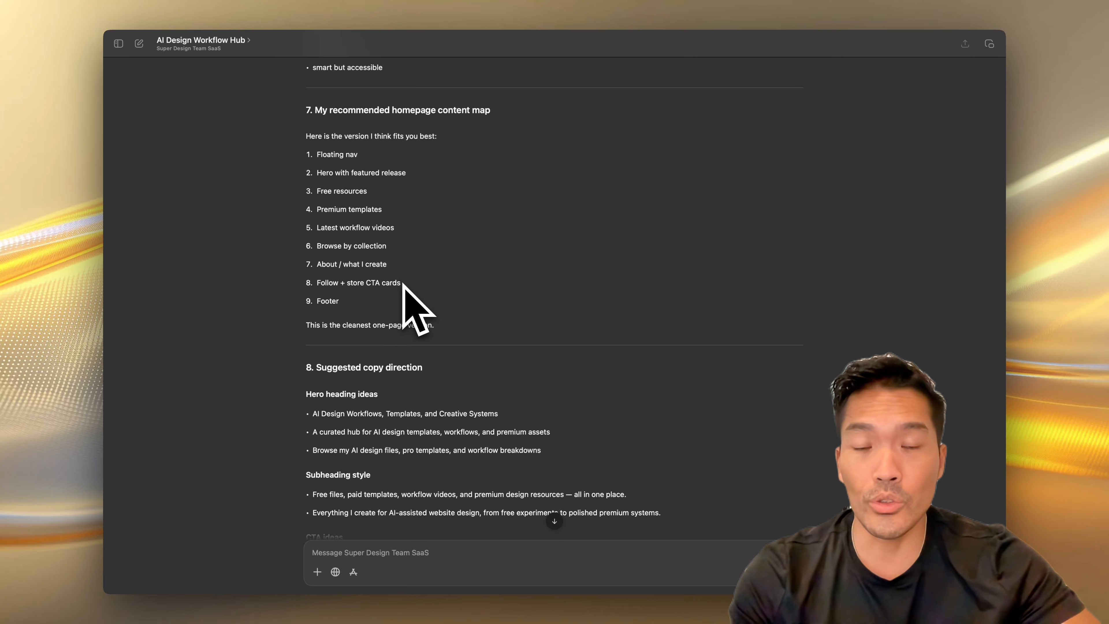
{"action": "scroll", "coordinate": [632, 301], "scroll_direction": "down", "scroll_amount": 20}
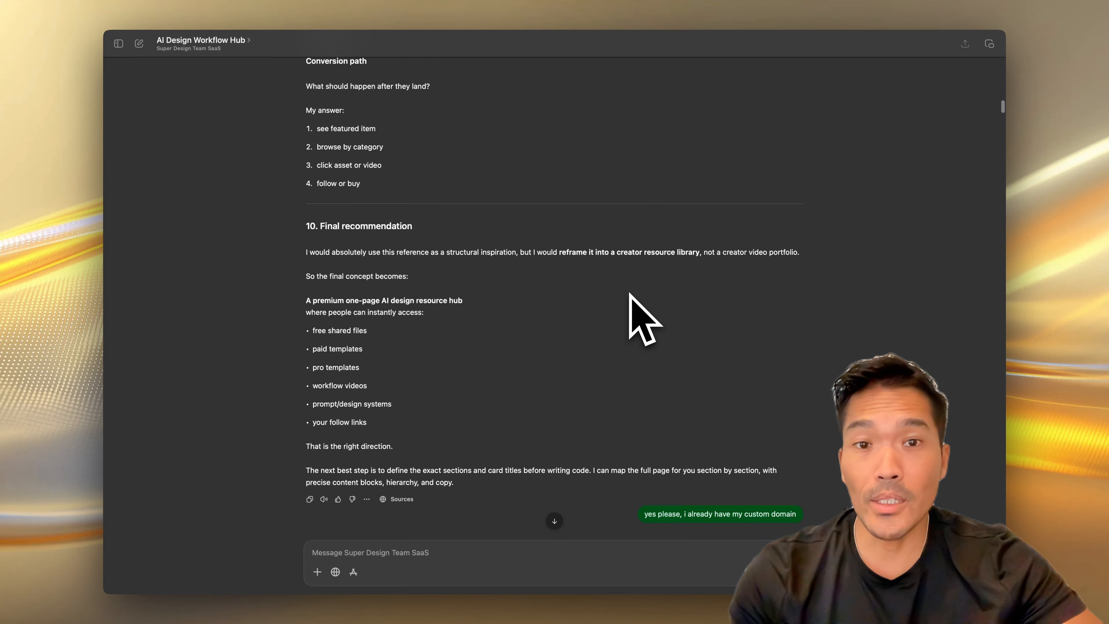
Read the section-by-section page plan from the hero section through the footer to the strongest recommendation.
{"action": "scroll", "coordinate": [629, 295], "scroll_direction": "down", "scroll_amount": 20}
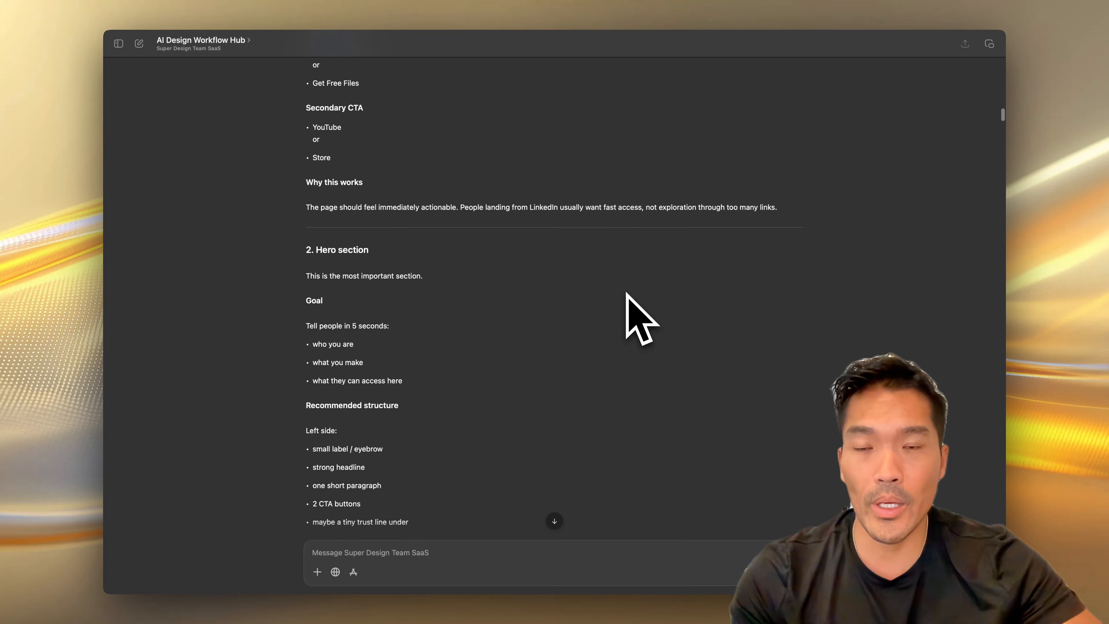
{"action": "scroll", "coordinate": [627, 294], "scroll_direction": "down", "scroll_amount": 20}
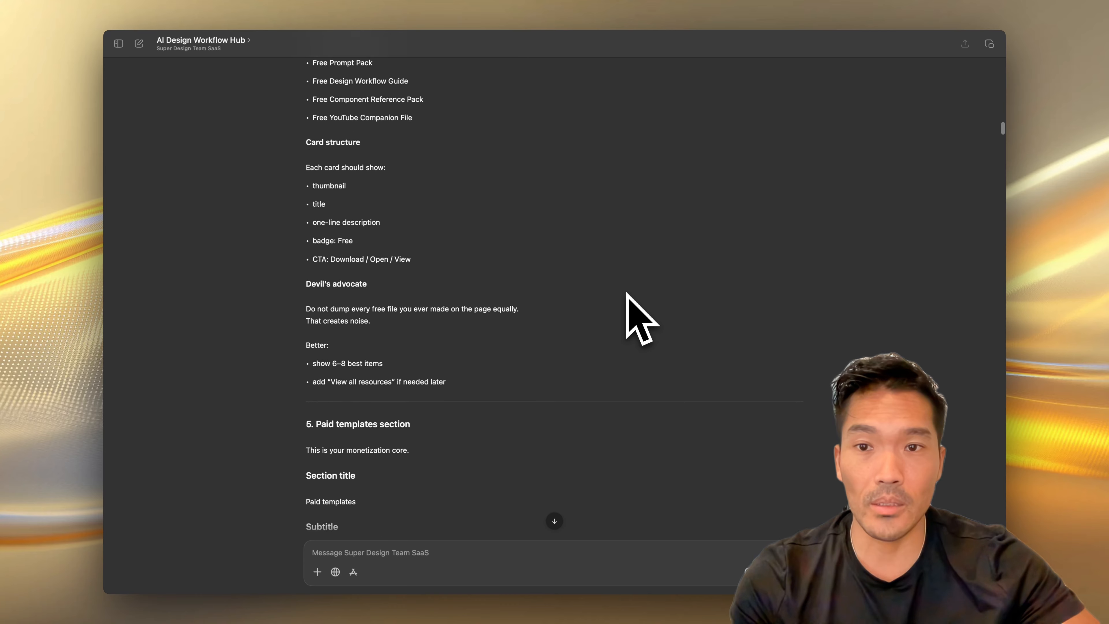
{"action": "scroll", "coordinate": [627, 294], "scroll_direction": "down", "scroll_amount": 20}
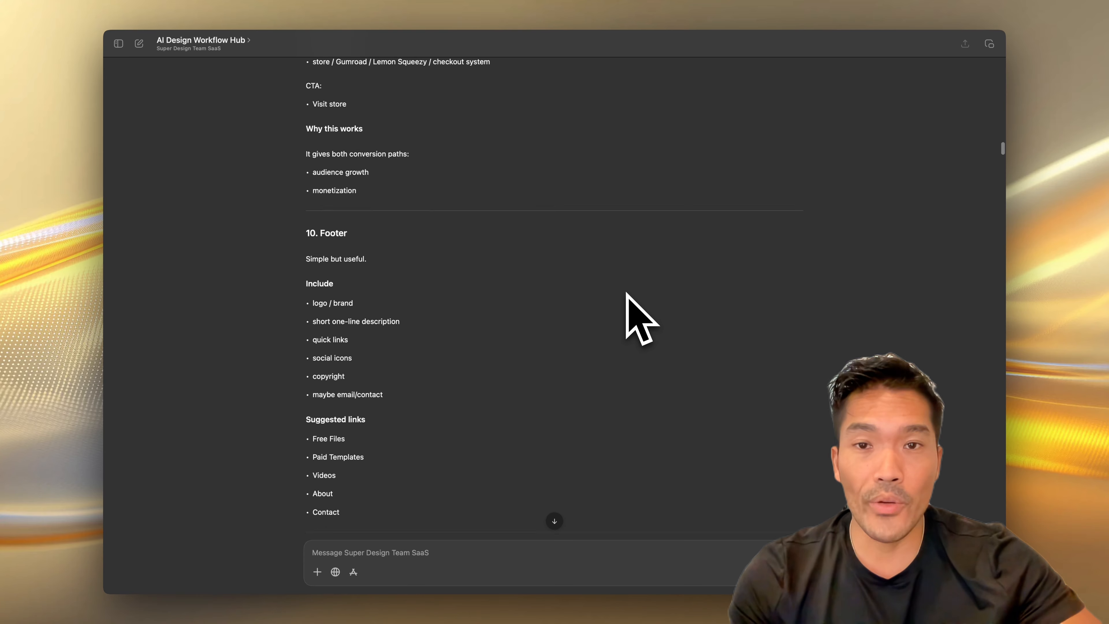
{"action": "scroll", "coordinate": [630, 295], "scroll_direction": "down", "scroll_amount": 20}
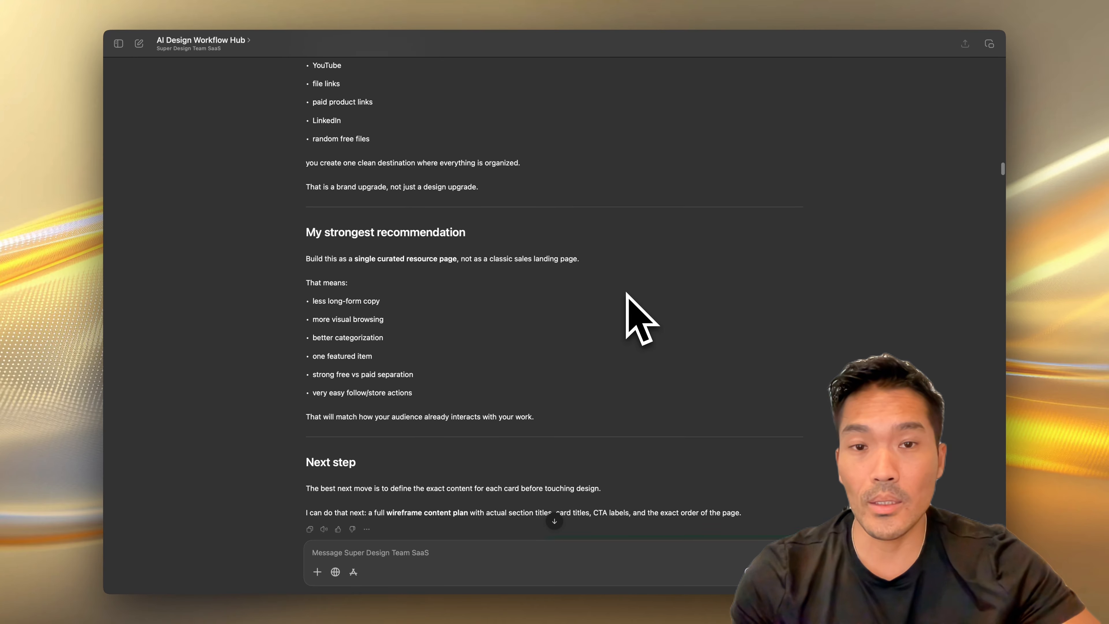
Review the detailed first-iteration generation prompt for the single-page creator resource hub, including its layout requirements.
{"action": "scroll", "coordinate": [628, 294], "scroll_direction": "down", "scroll_amount": 10}
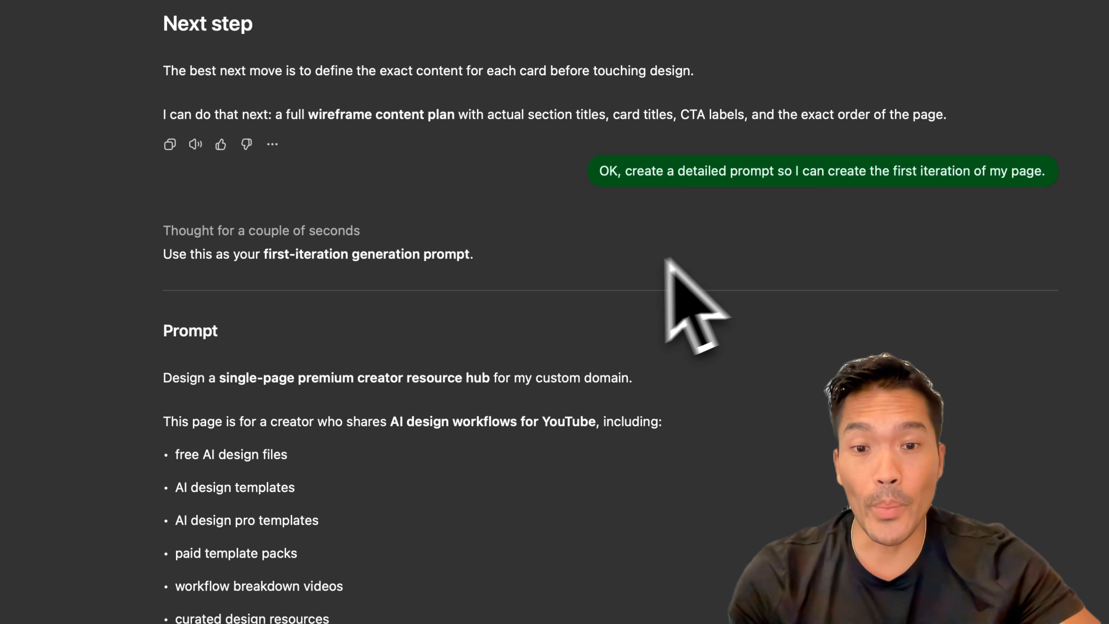
{"action": "left_click_drag", "start_coordinate": [164, 378], "coordinate": [342, 304]}
{"action": "scroll", "coordinate": [343, 304], "scroll_direction": "down", "scroll_amount": 5}
{"action": "left_click", "coordinate": [343, 303]}
{"action": "scroll", "coordinate": [343, 304], "scroll_direction": "down", "scroll_amount": 20}
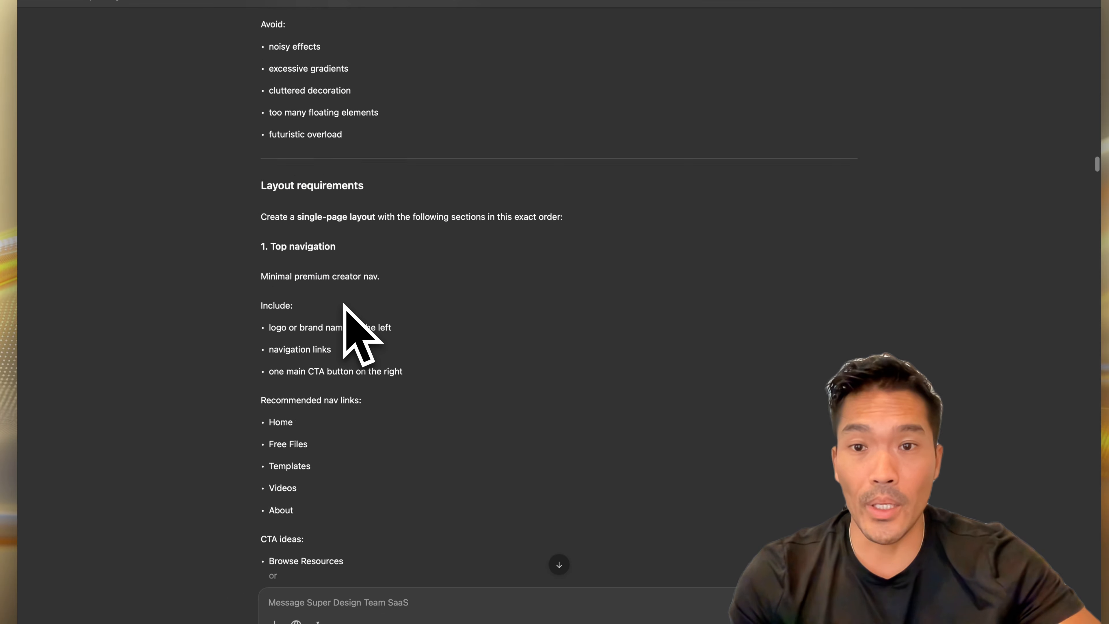
{"action": "scroll", "coordinate": [343, 304], "scroll_direction": "down", "scroll_amount": 10}
{"action": "scroll", "coordinate": [354, 334], "scroll_direction": "down", "scroll_amount": 5}
{"action": "left_click_drag", "start_coordinate": [347, 322], "coordinate": [736, 323]}
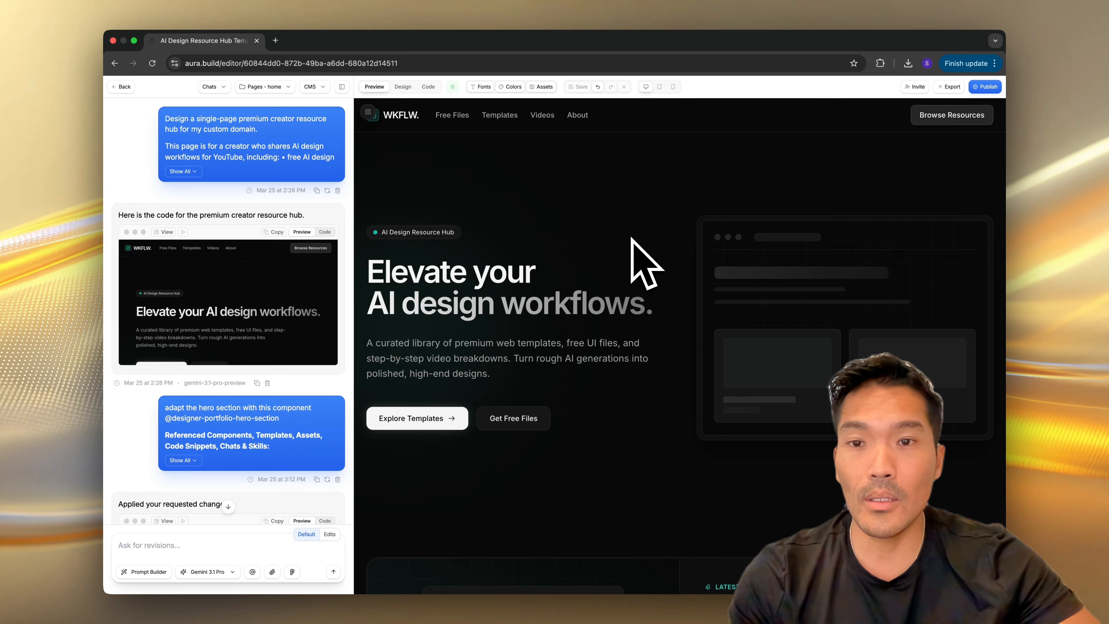
Examine the first generated resource hub page from the hero through its resource sections to the footer.
{"action": "scroll", "coordinate": [636, 239], "scroll_direction": "down", "scroll_amount": 5}
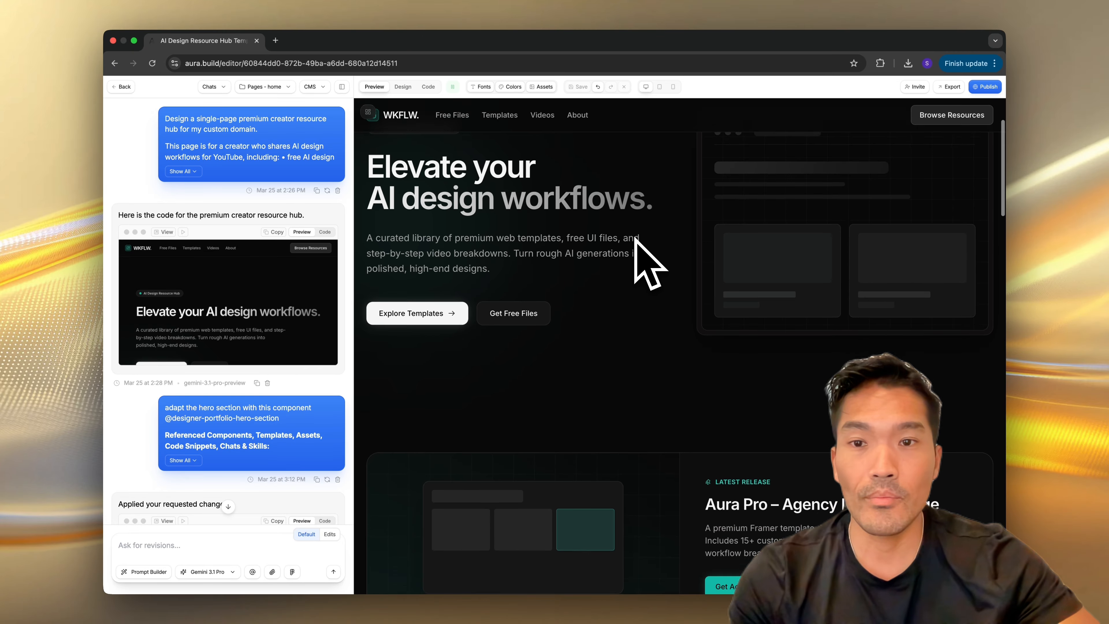
{"action": "scroll", "coordinate": [636, 239], "scroll_direction": "down", "scroll_amount": 6}
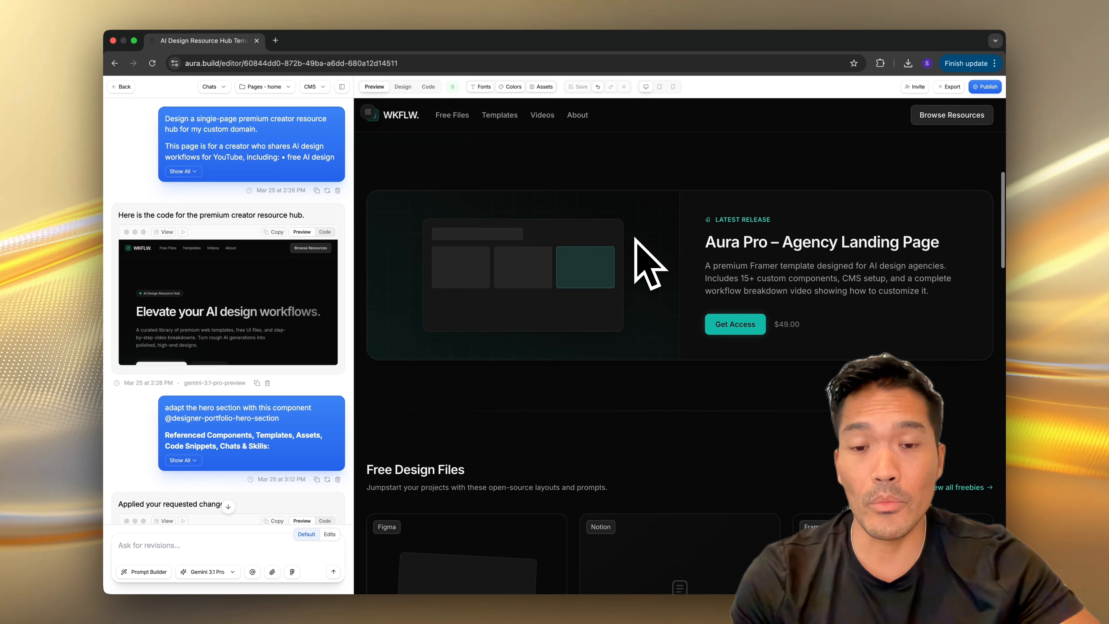
{"action": "scroll", "coordinate": [635, 239], "scroll_direction": "down", "scroll_amount": 6}
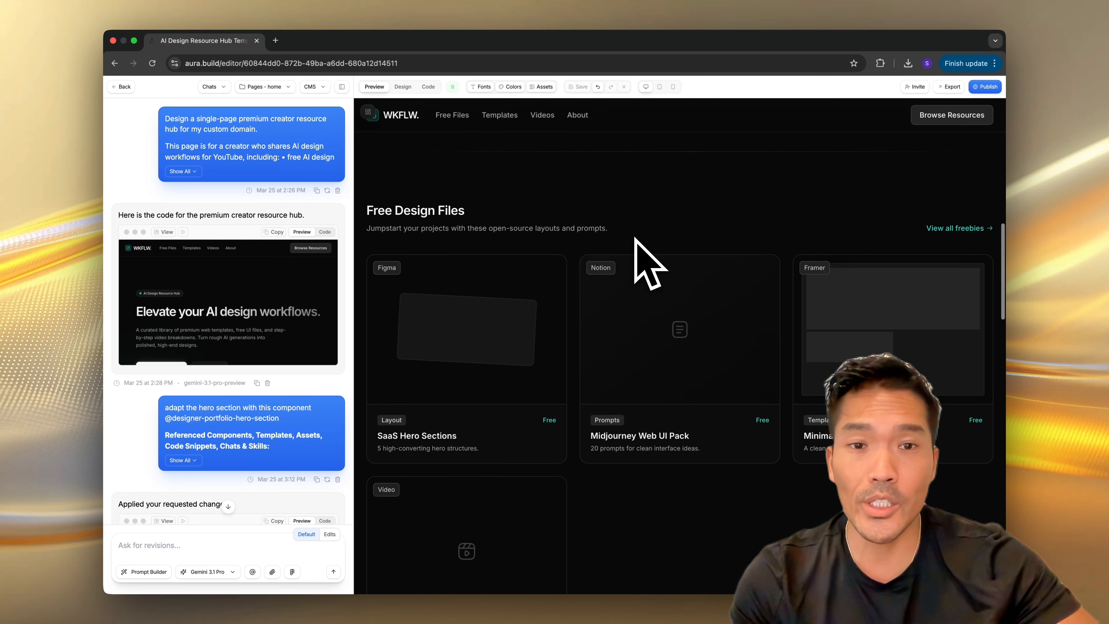
{"action": "scroll", "coordinate": [636, 239], "scroll_direction": "down", "scroll_amount": 7}
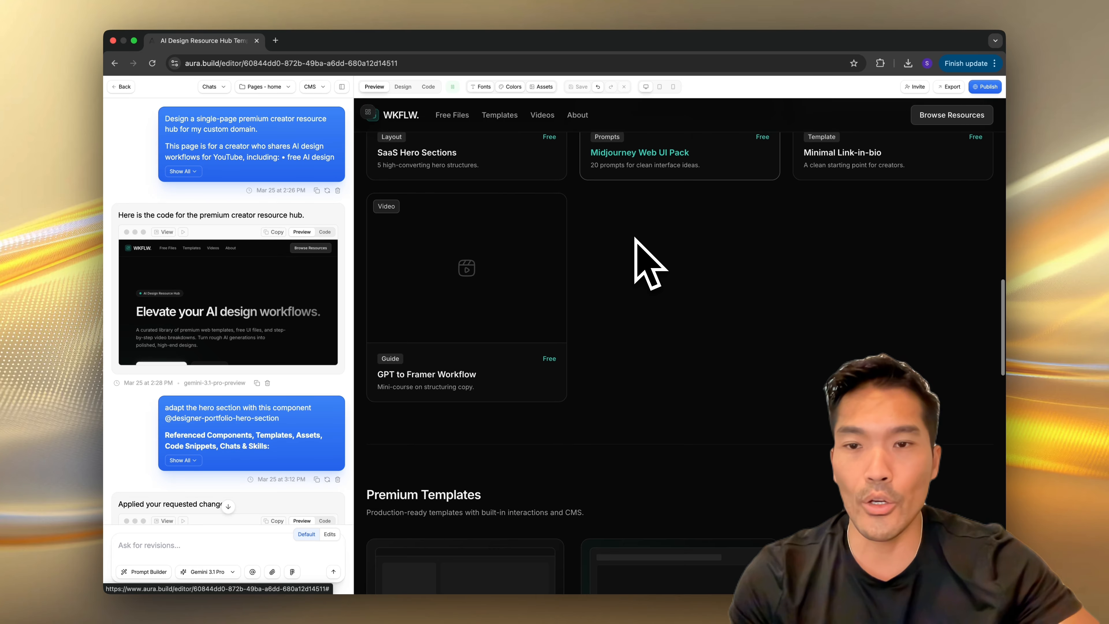
{"action": "scroll", "coordinate": [636, 239], "scroll_direction": "down", "scroll_amount": 8}
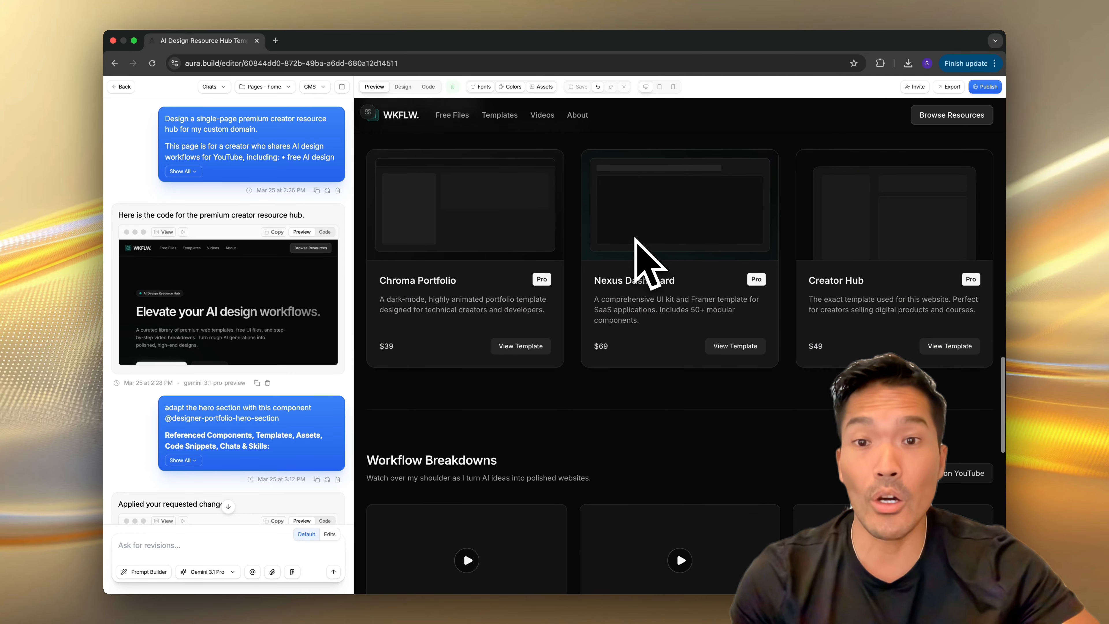
{"action": "scroll", "coordinate": [636, 240], "scroll_direction": "down", "scroll_amount": 8}
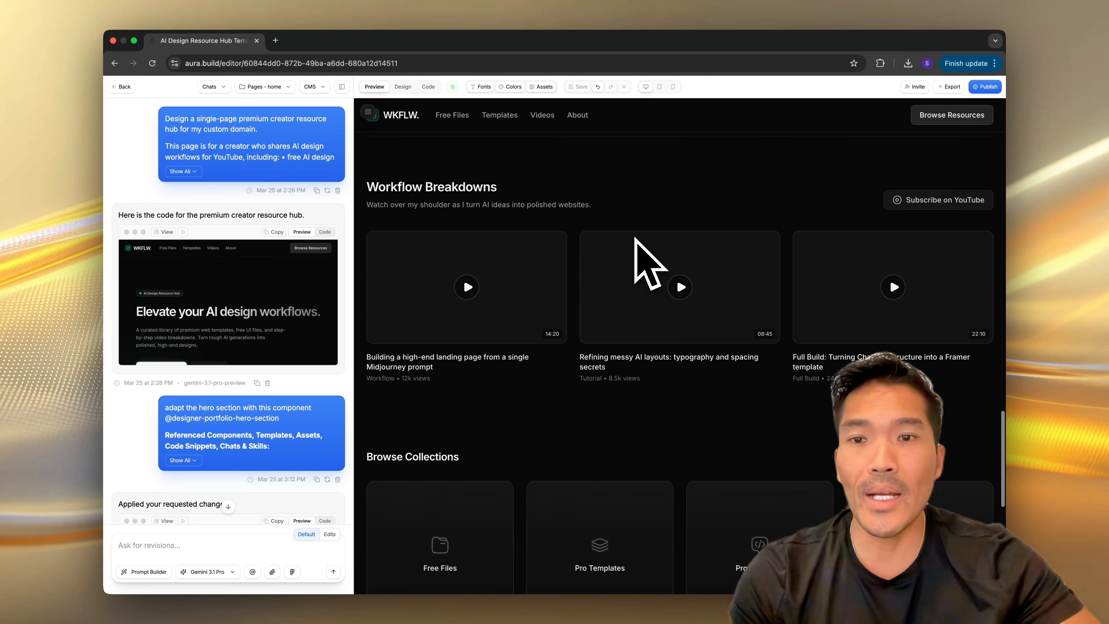
{"action": "scroll", "coordinate": [636, 239], "scroll_direction": "down", "scroll_amount": 6}
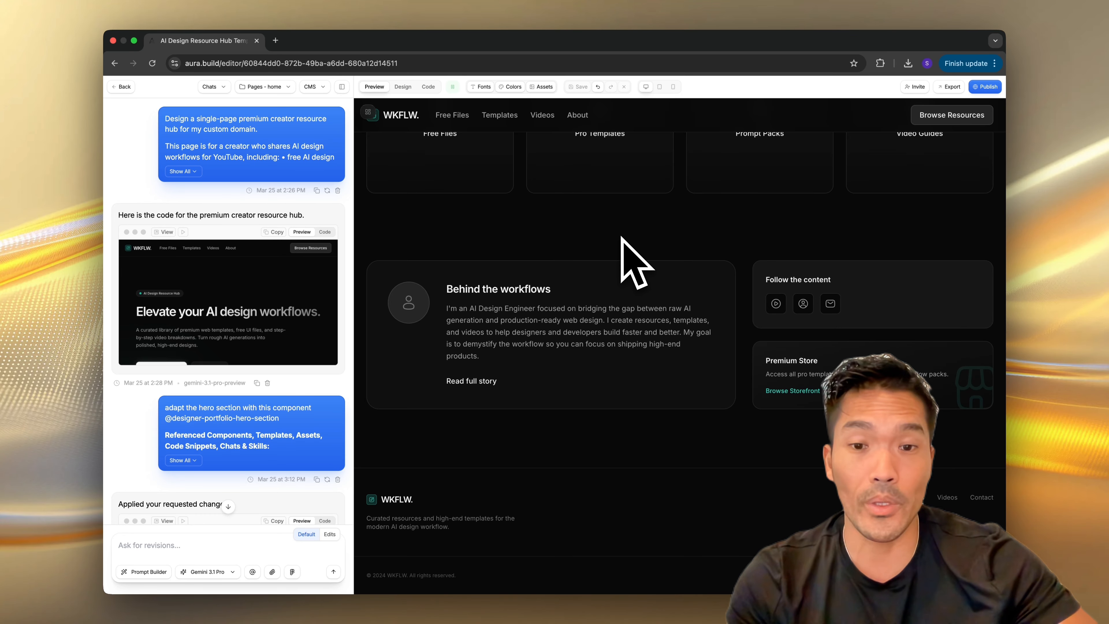
{"action": "scroll", "coordinate": [629, 253], "scroll_direction": "up", "scroll_amount": 10}
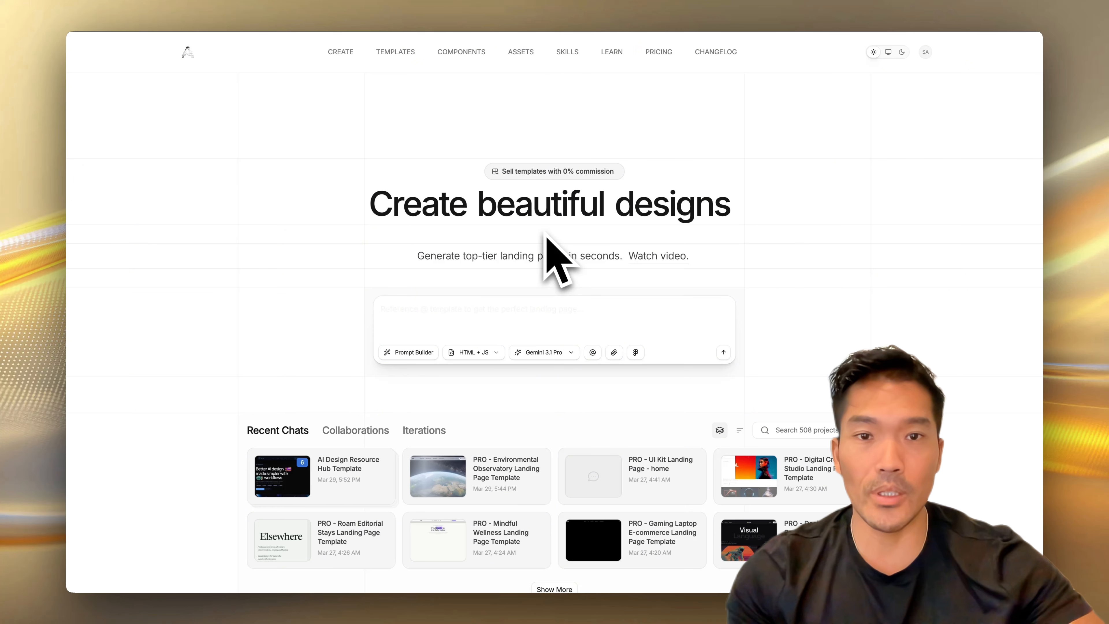
Open the component library and browse the recently added components.
{"action": "left_click", "coordinate": [465, 64]}
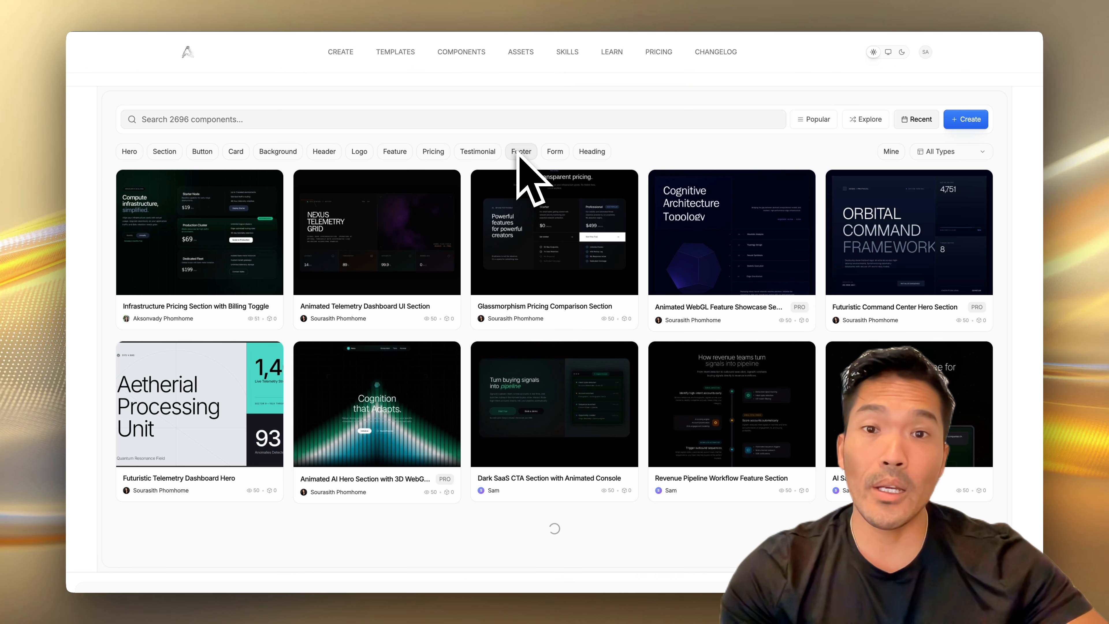
{"action": "scroll", "coordinate": [526, 234], "scroll_direction": "down", "scroll_amount": 2}
{"action": "scroll", "coordinate": [527, 236], "scroll_direction": "down", "scroll_amount": 5}
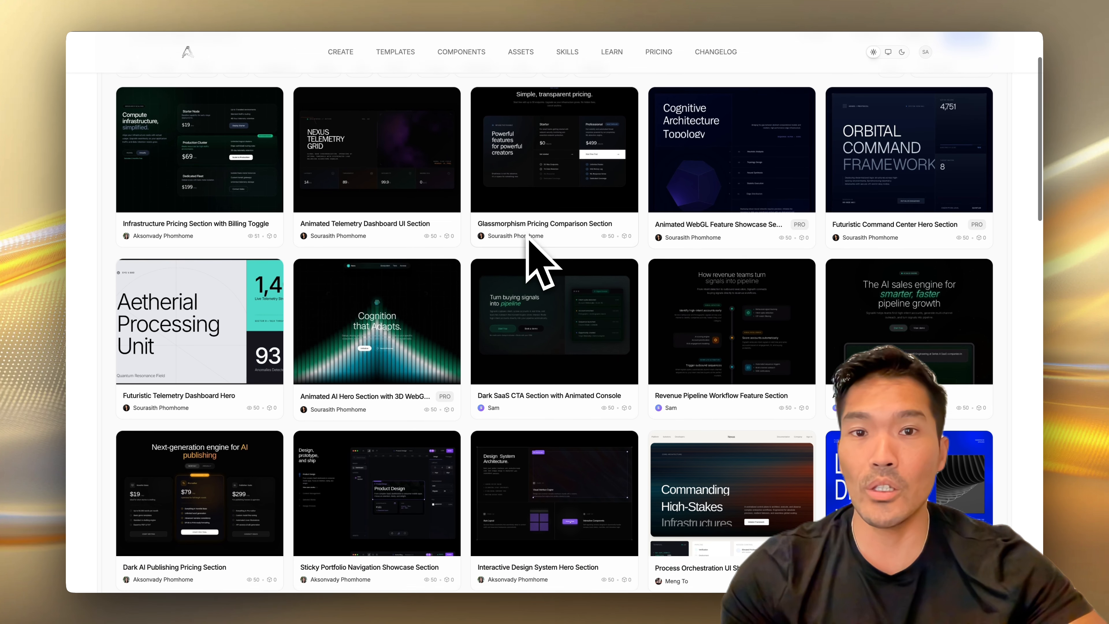
{"action": "scroll", "coordinate": [527, 237], "scroll_direction": "down", "scroll_amount": 5}
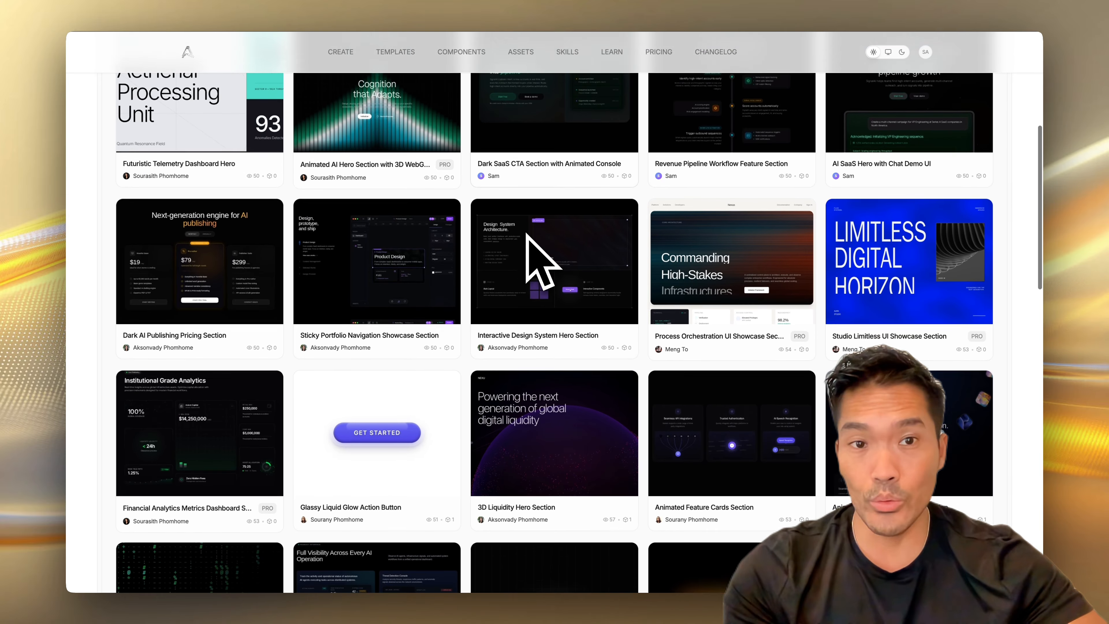
{"action": "scroll", "coordinate": [527, 236], "scroll_direction": "down", "scroll_amount": 3}
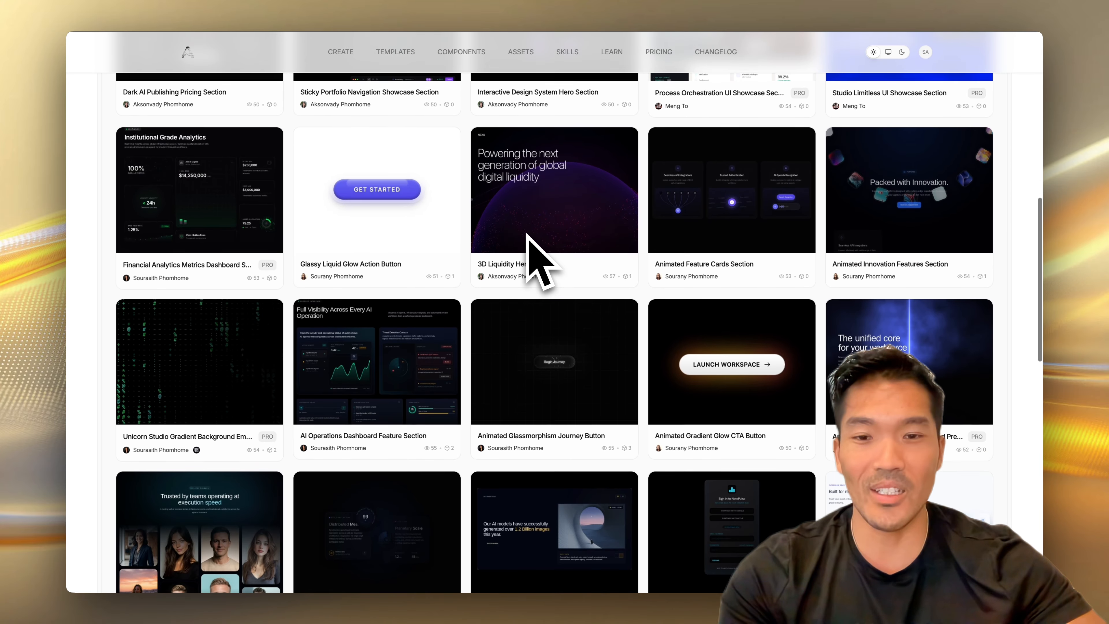
{"action": "scroll", "coordinate": [527, 236], "scroll_direction": "down", "scroll_amount": 7}
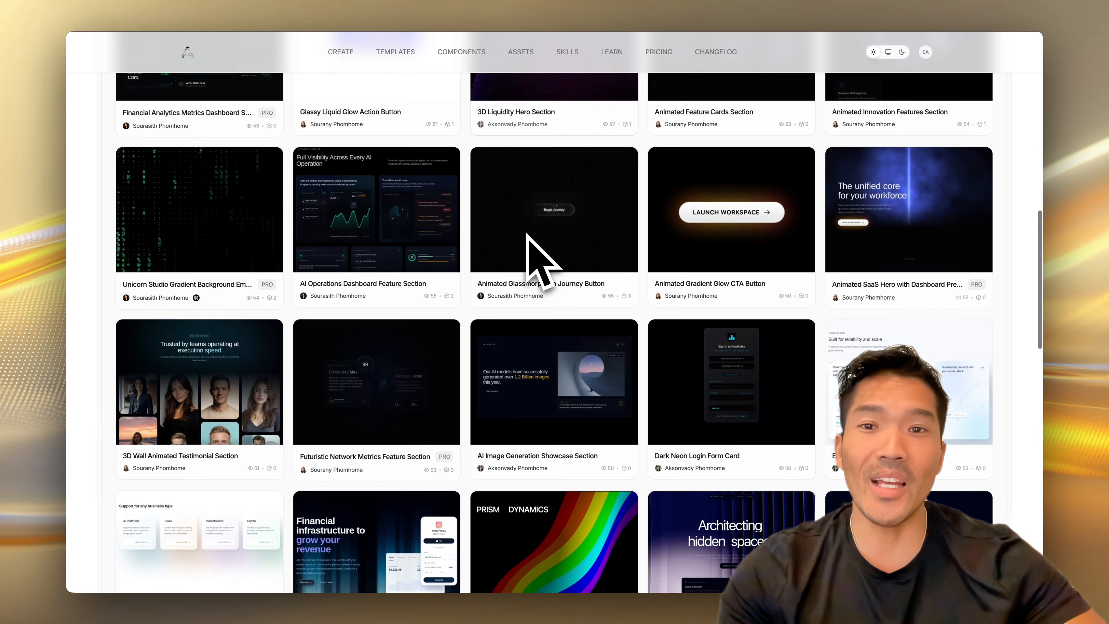
{"action": "scroll", "coordinate": [527, 236], "scroll_direction": "down", "scroll_amount": 5}
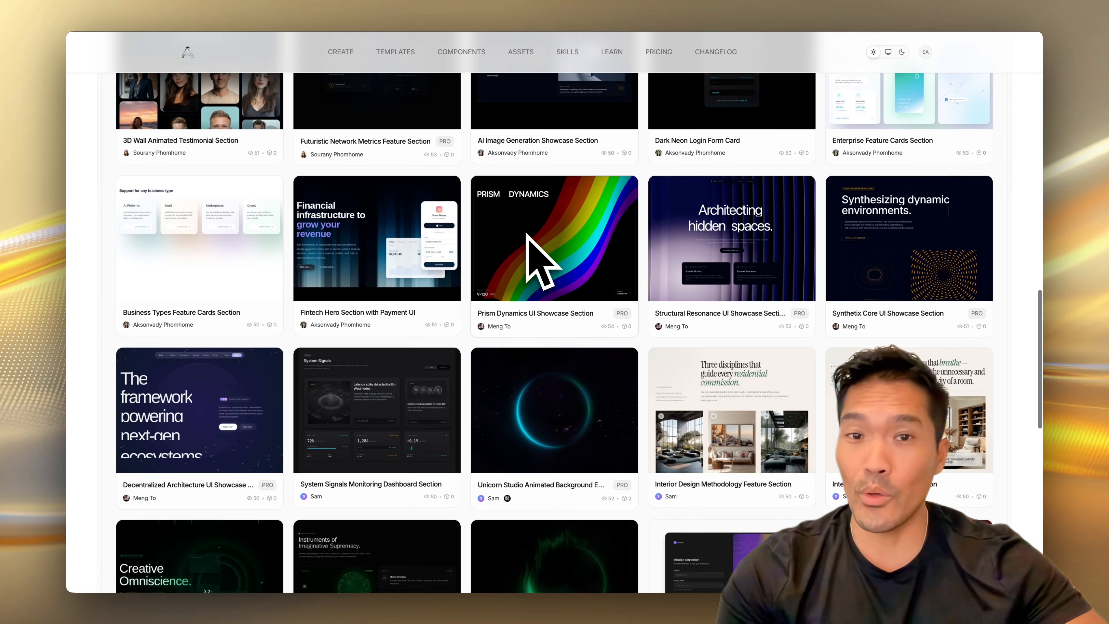
{"action": "scroll", "coordinate": [527, 236], "scroll_direction": "up", "scroll_amount": 20}
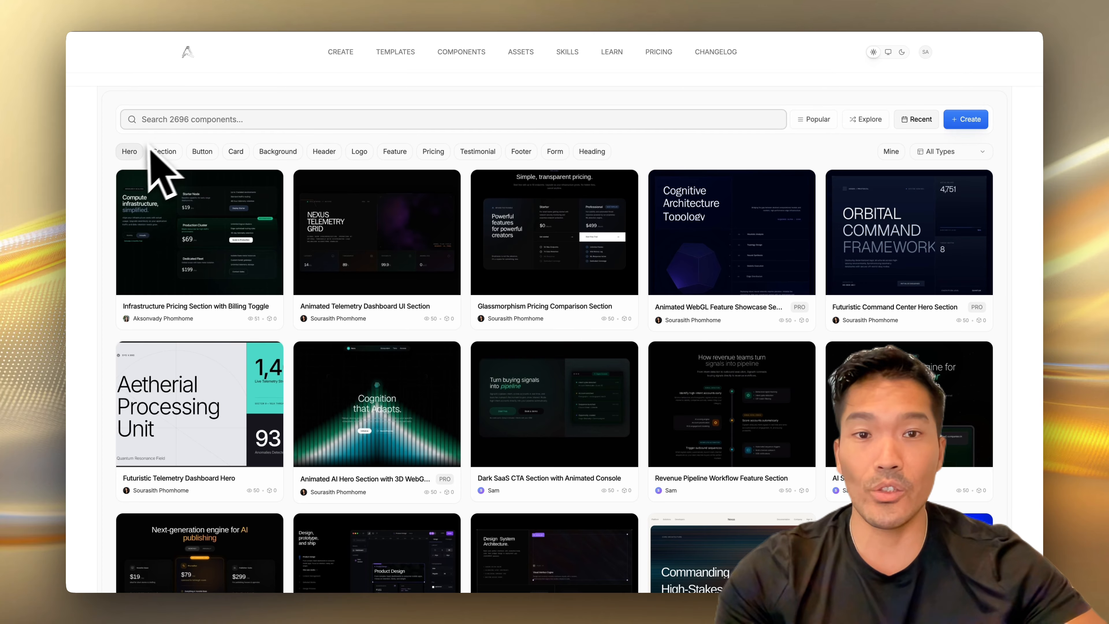
Filter the component library to Hero components and open the Designer Portfolio Hero Section.
{"action": "left_click", "coordinate": [133, 152]}
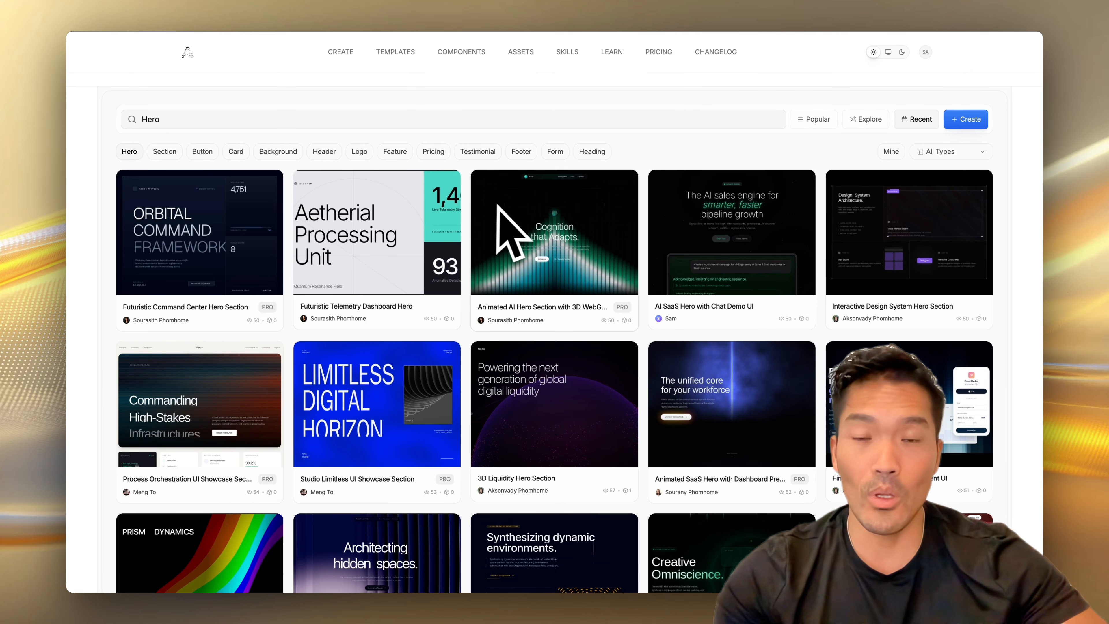
{"action": "scroll", "coordinate": [561, 227], "scroll_direction": "down", "scroll_amount": 10}
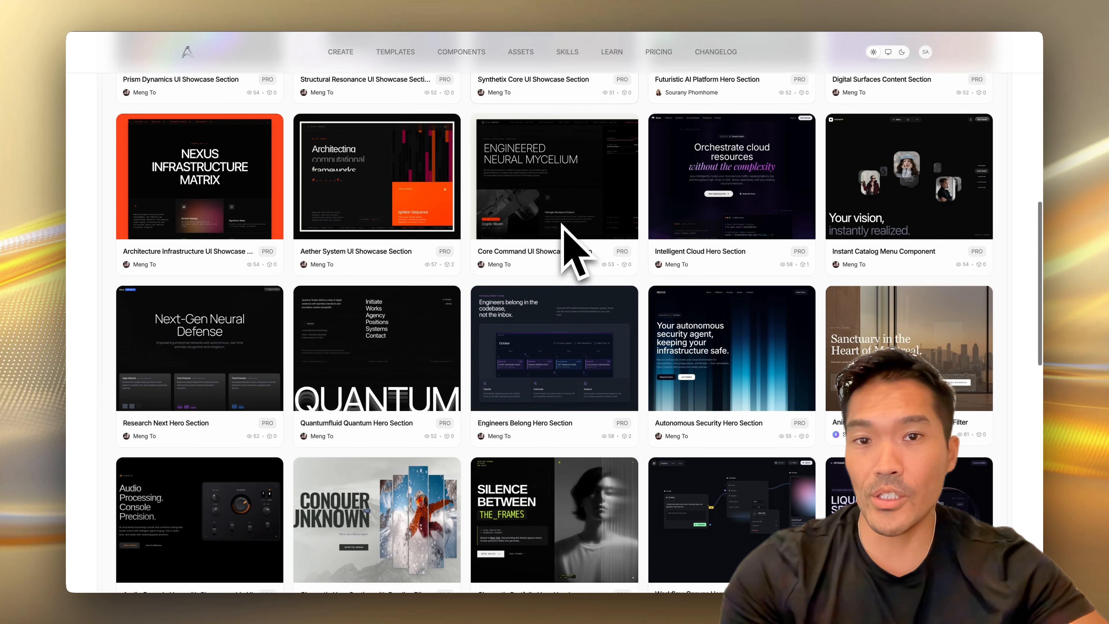
{"action": "scroll", "coordinate": [563, 225], "scroll_direction": "down", "scroll_amount": 10}
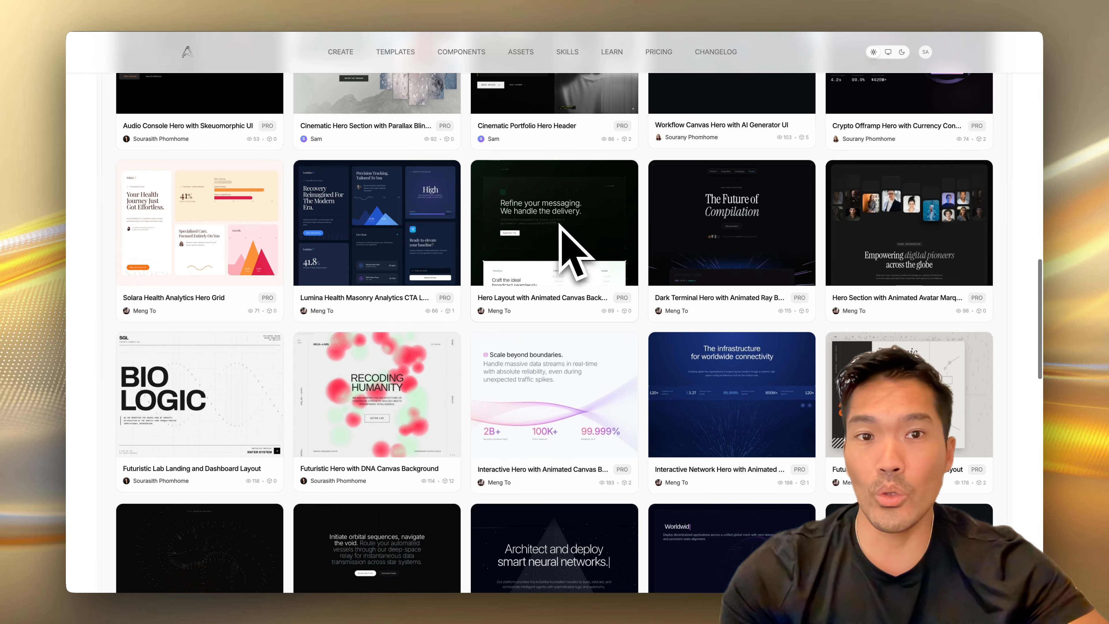
{"action": "left_click", "coordinate": [527, 162]}
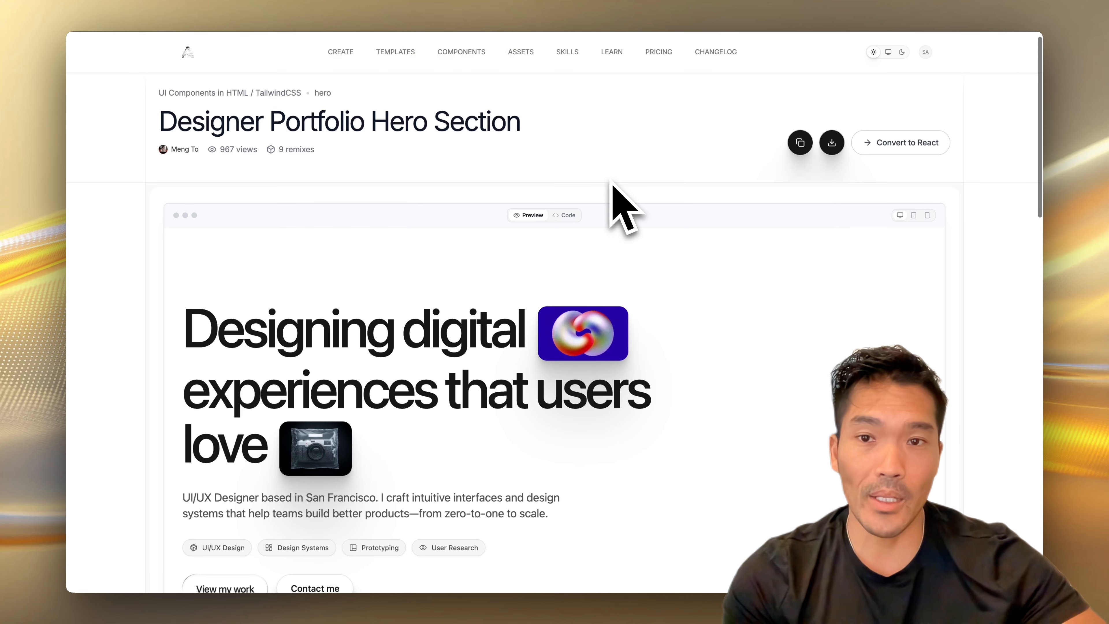
Examine the previews of the Designer Portfolio Hero Section and the forest-image feature component with the Wood-Fired Comfort card.
{"action": "scroll", "coordinate": [613, 210], "scroll_direction": "down", "scroll_amount": 5}
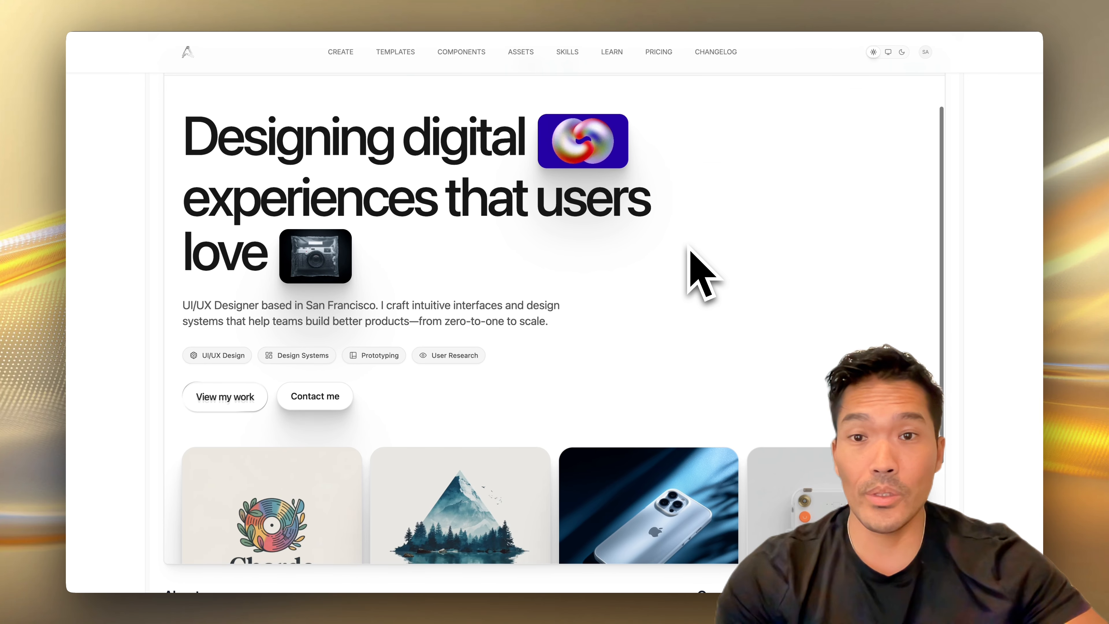
{"action": "scroll", "coordinate": [690, 249], "scroll_direction": "down", "scroll_amount": 4}
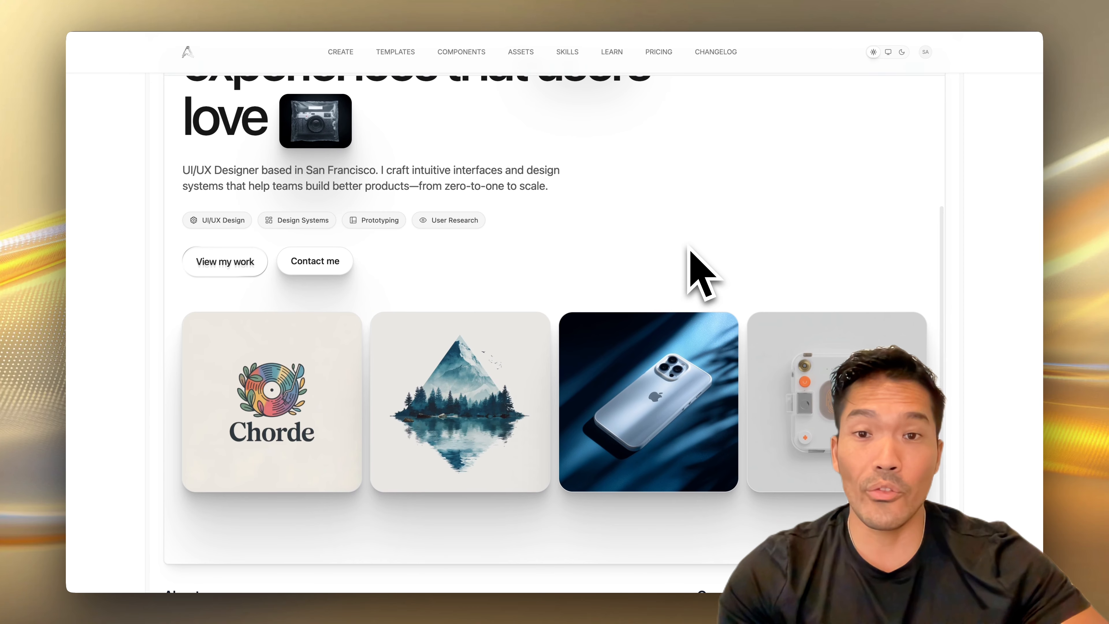
{"action": "scroll", "coordinate": [689, 251], "scroll_direction": "up", "scroll_amount": 5}
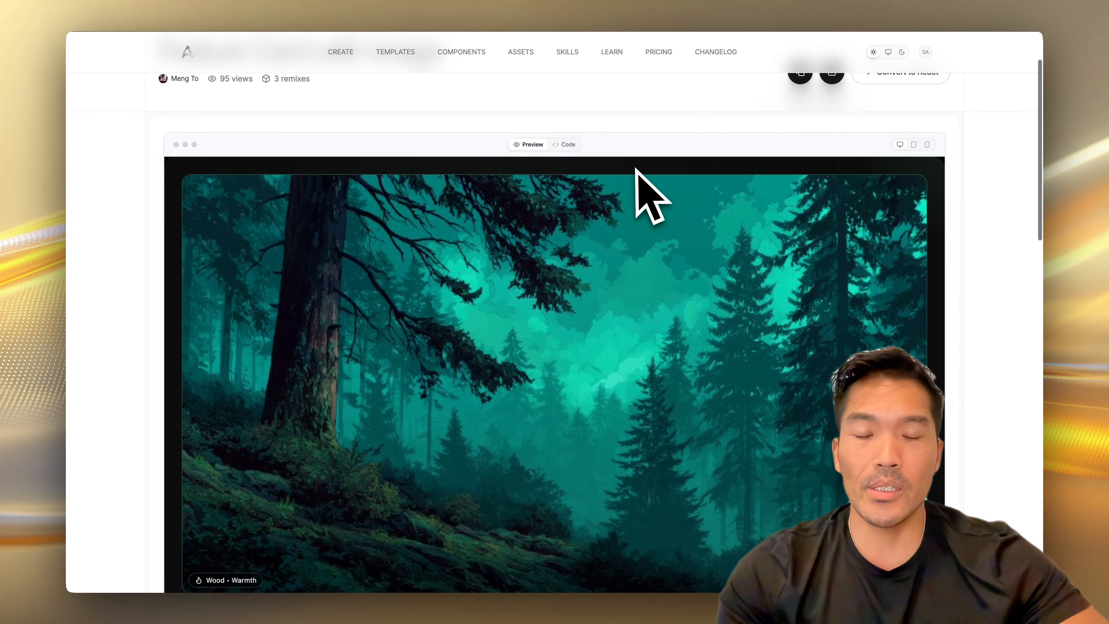
{"action": "scroll", "coordinate": [636, 174], "scroll_direction": "down", "scroll_amount": 3}
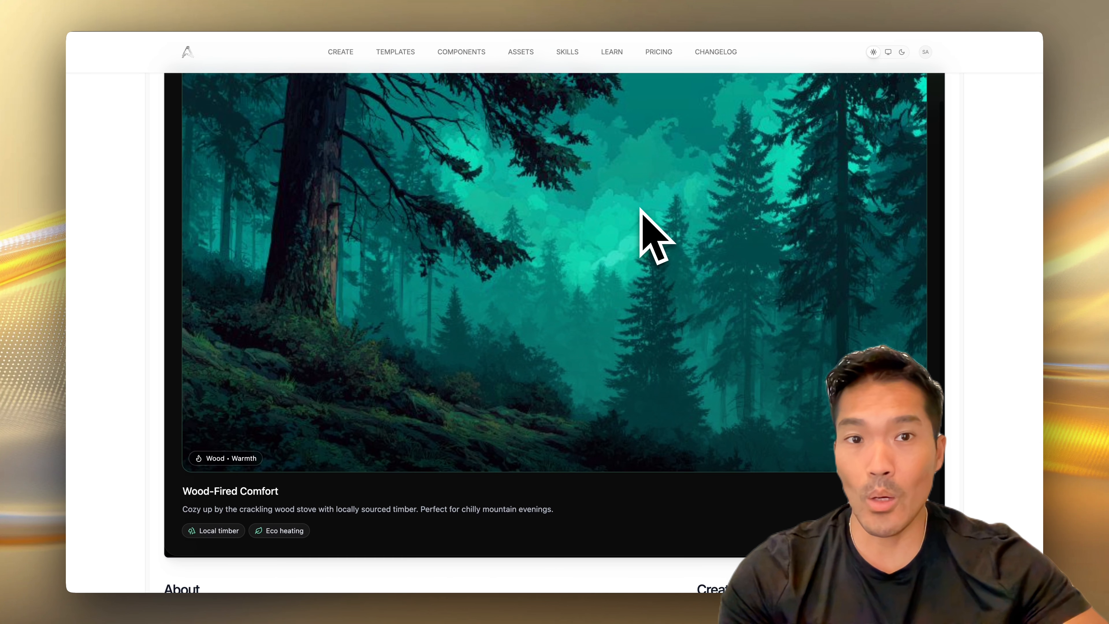
{"action": "scroll", "coordinate": [640, 209], "scroll_direction": "up", "scroll_amount": 1}
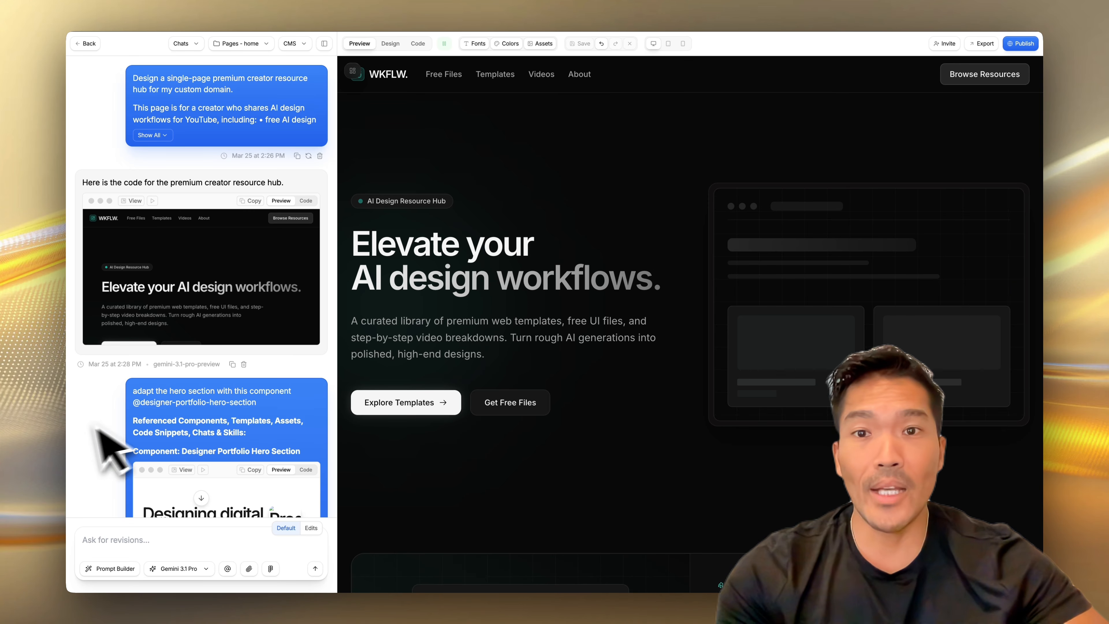
{"action": "scroll", "coordinate": [96, 424], "scroll_direction": "down", "scroll_amount": 4}
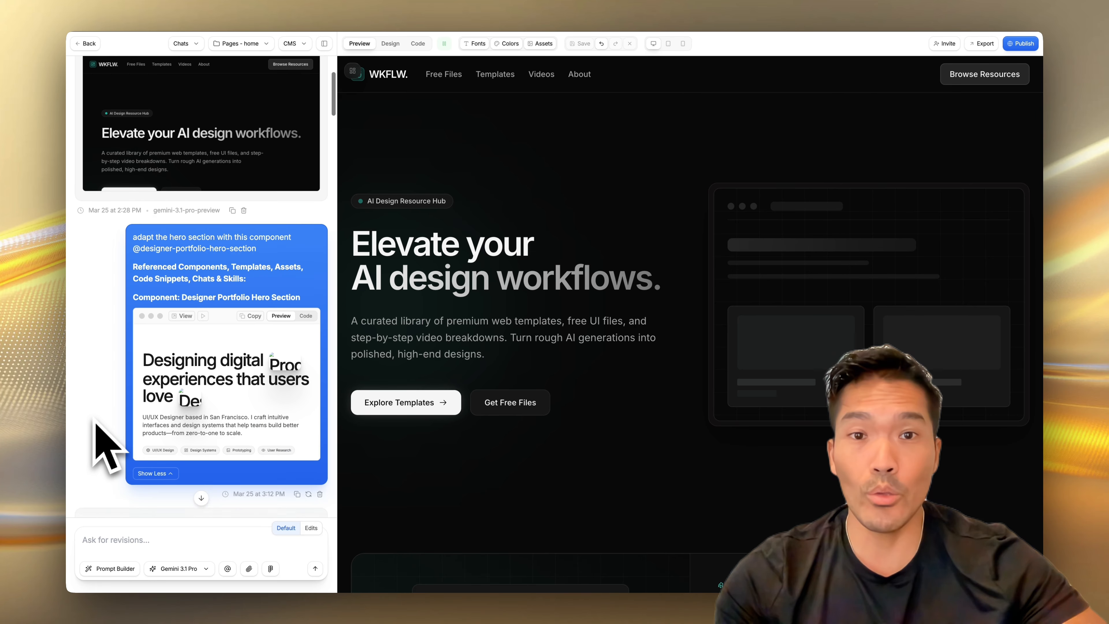
{"action": "scroll", "coordinate": [107, 444], "scroll_direction": "down", "scroll_amount": 2}
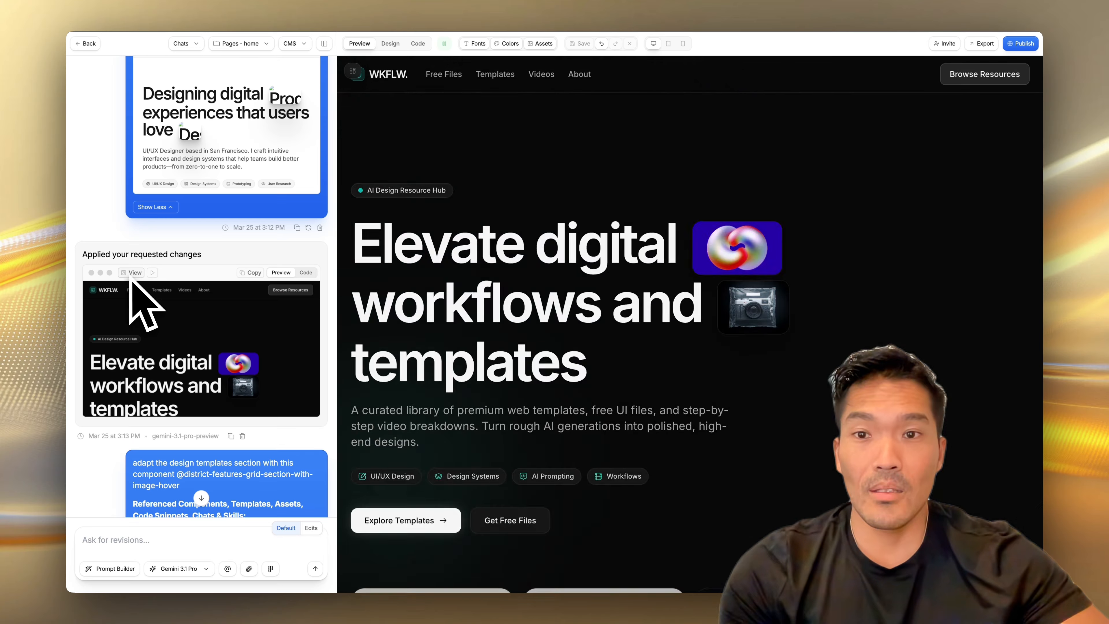
{"action": "scroll", "coordinate": [674, 297], "scroll_direction": "down", "scroll_amount": 7}
{"action": "scroll", "coordinate": [699, 297], "scroll_direction": "up", "scroll_amount": 5}
{"action": "scroll", "coordinate": [695, 271], "scroll_direction": "up", "scroll_amount": 2}
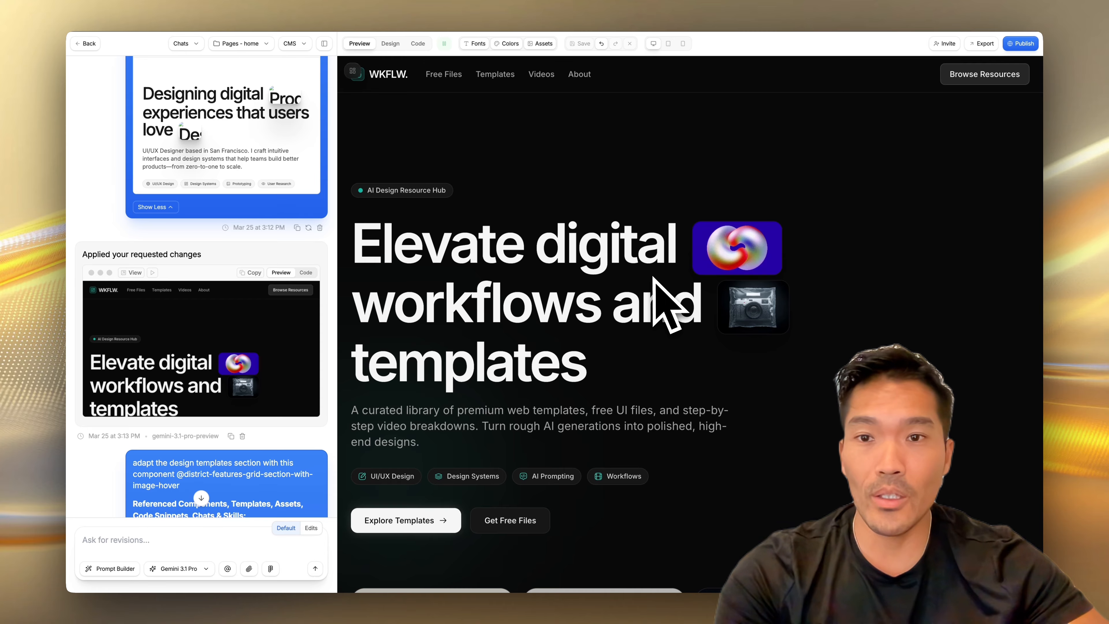
{"action": "scroll", "coordinate": [655, 280], "scroll_direction": "down", "scroll_amount": 4}
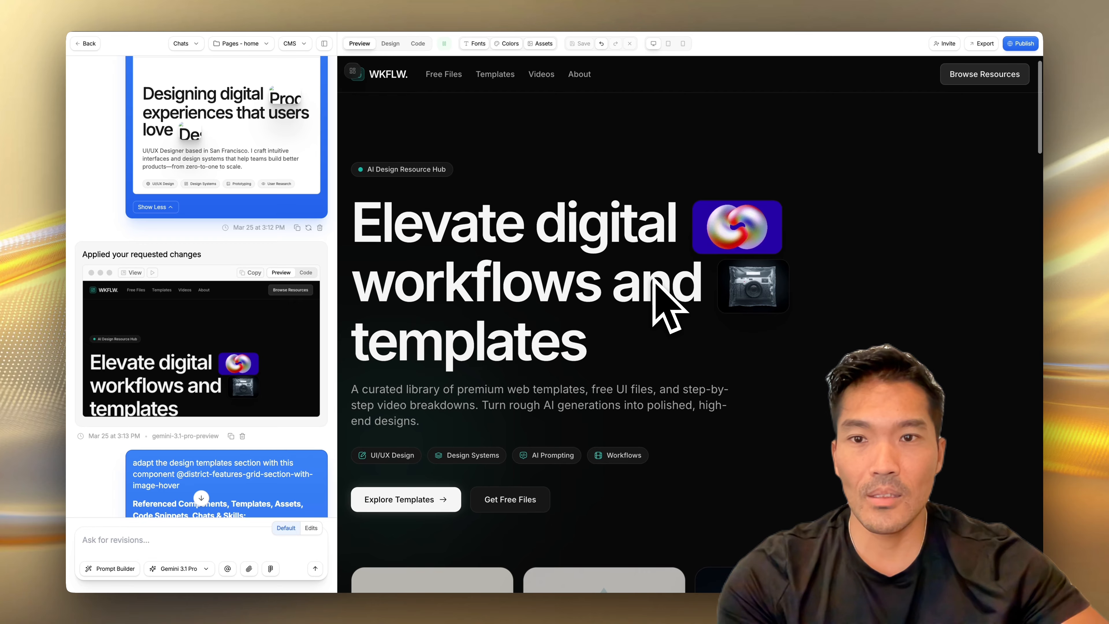
{"action": "scroll", "coordinate": [654, 278], "scroll_direction": "down", "scroll_amount": 8}
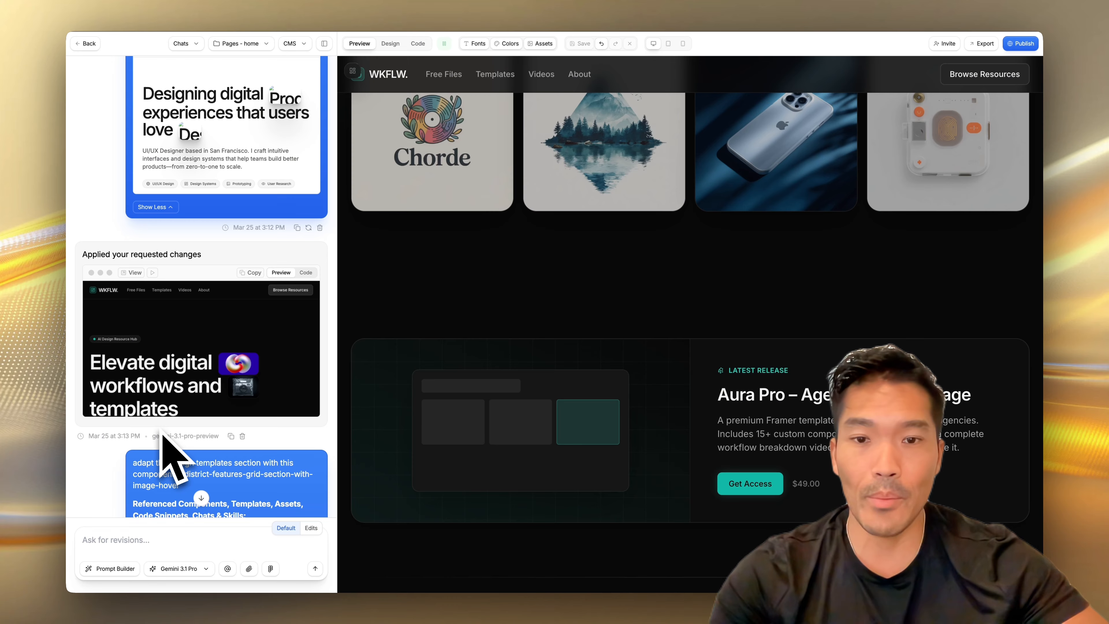
Review the design templates adaptation request and inspect its referenced District Features Grid Section with Image Hover component in full preview.
{"action": "scroll", "coordinate": [116, 471], "scroll_direction": "down", "scroll_amount": 3}
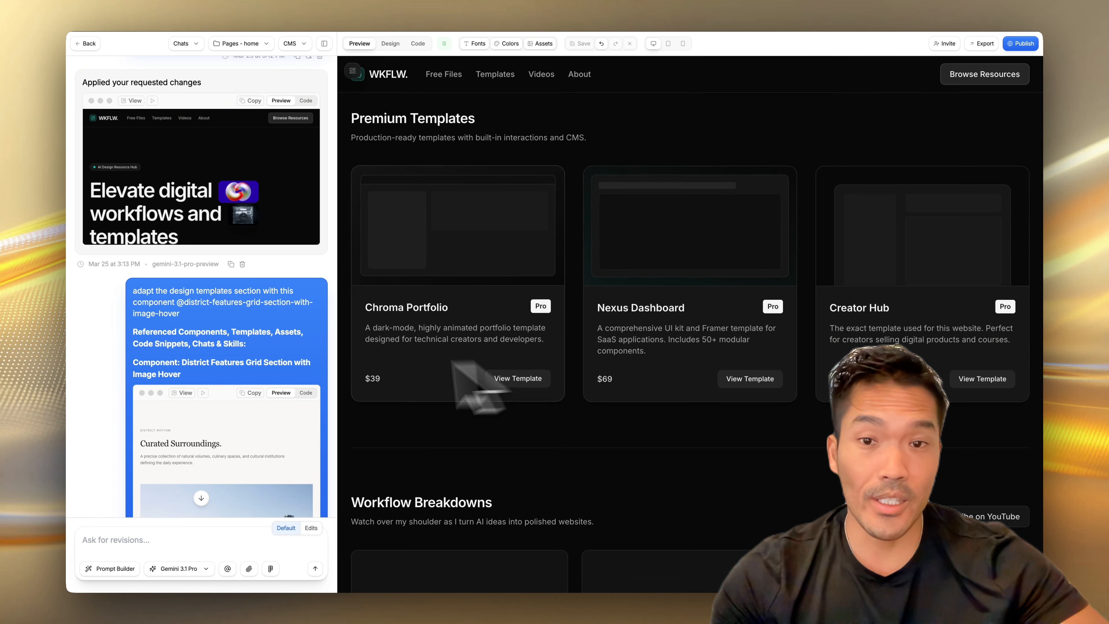
{"action": "scroll", "coordinate": [225, 349], "scroll_direction": "down", "scroll_amount": 1}
{"action": "left_click", "coordinate": [185, 358]}
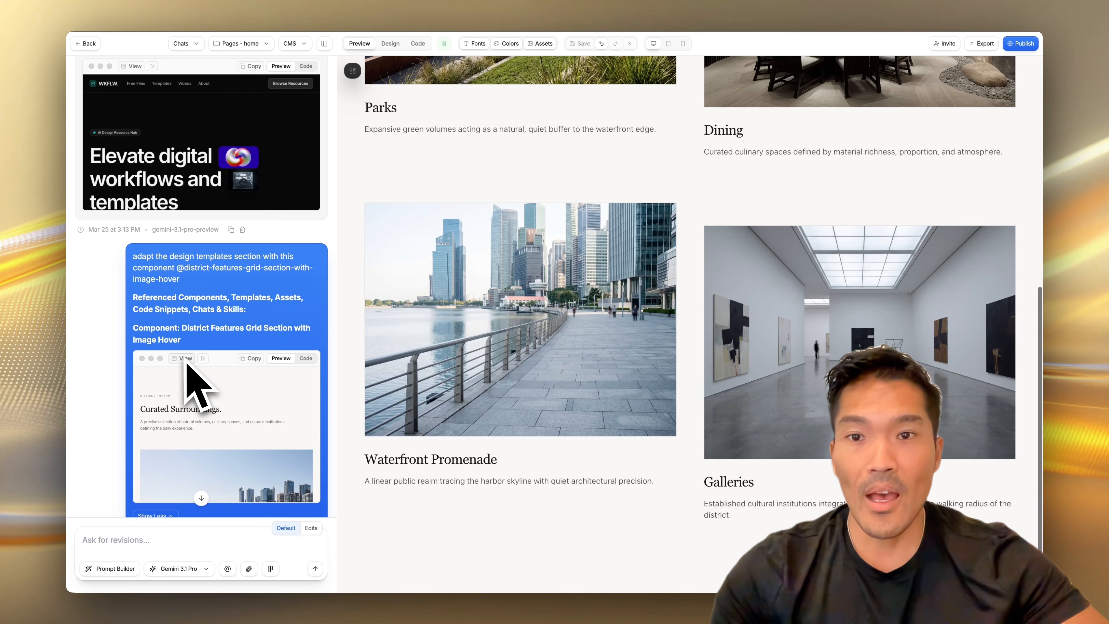
{"action": "scroll", "coordinate": [672, 345], "scroll_direction": "up", "scroll_amount": 9}
{"action": "scroll", "coordinate": [692, 350], "scroll_direction": "down", "scroll_amount": 9}
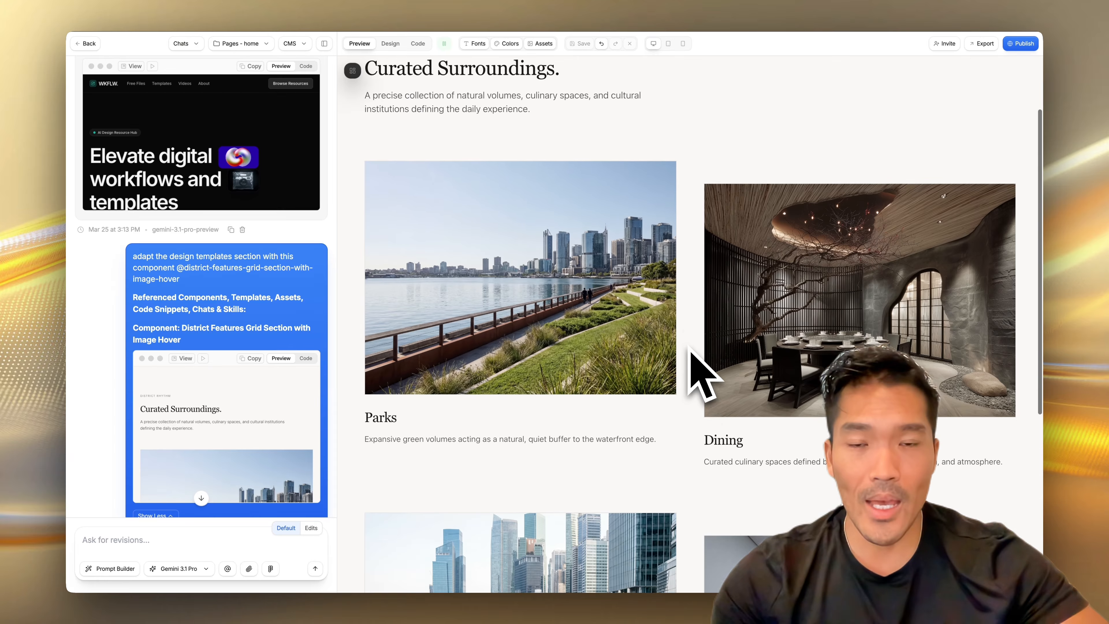
{"action": "scroll", "coordinate": [655, 437], "scroll_direction": "up", "scroll_amount": 9}
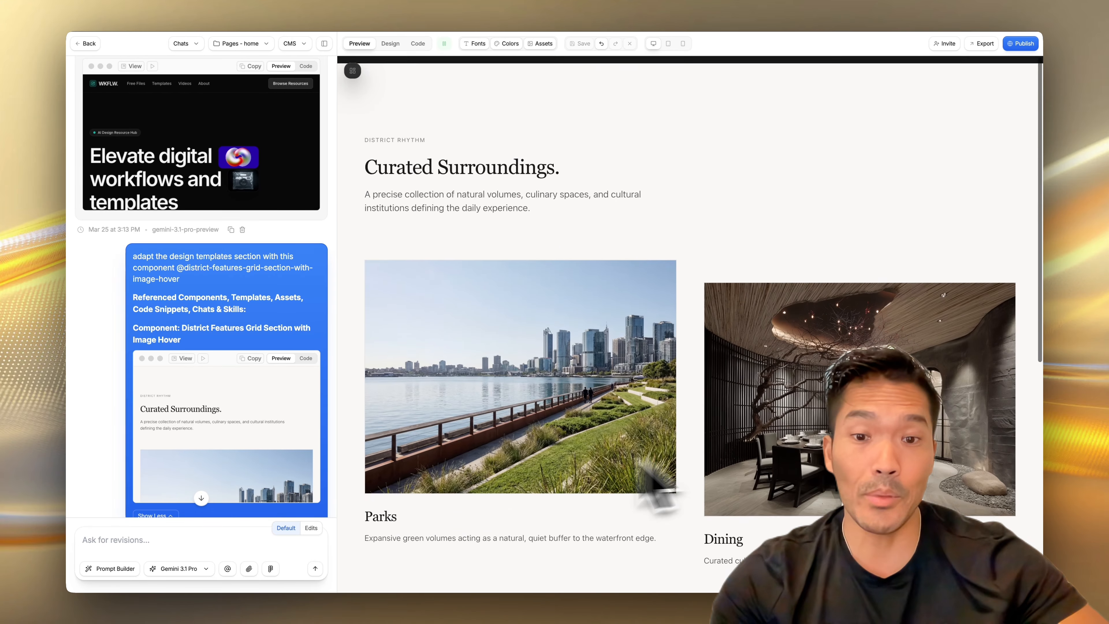
Open the full preview of the page with the adapted Design Templates section and review the template cards, Workflow Breakdowns, Browse Collections and footer.
{"action": "scroll", "coordinate": [106, 441], "scroll_direction": "down", "scroll_amount": 4}
{"action": "scroll", "coordinate": [107, 437], "scroll_direction": "down", "scroll_amount": 1}
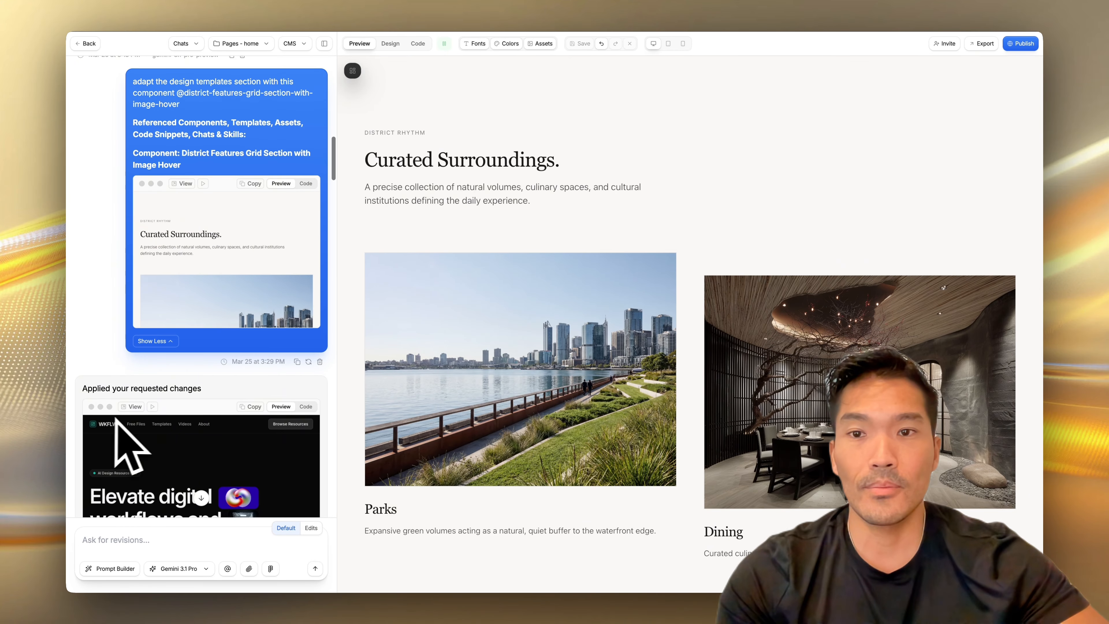
{"action": "left_click", "coordinate": [132, 410]}
{"action": "scroll", "coordinate": [693, 334], "scroll_direction": "down", "scroll_amount": 8}
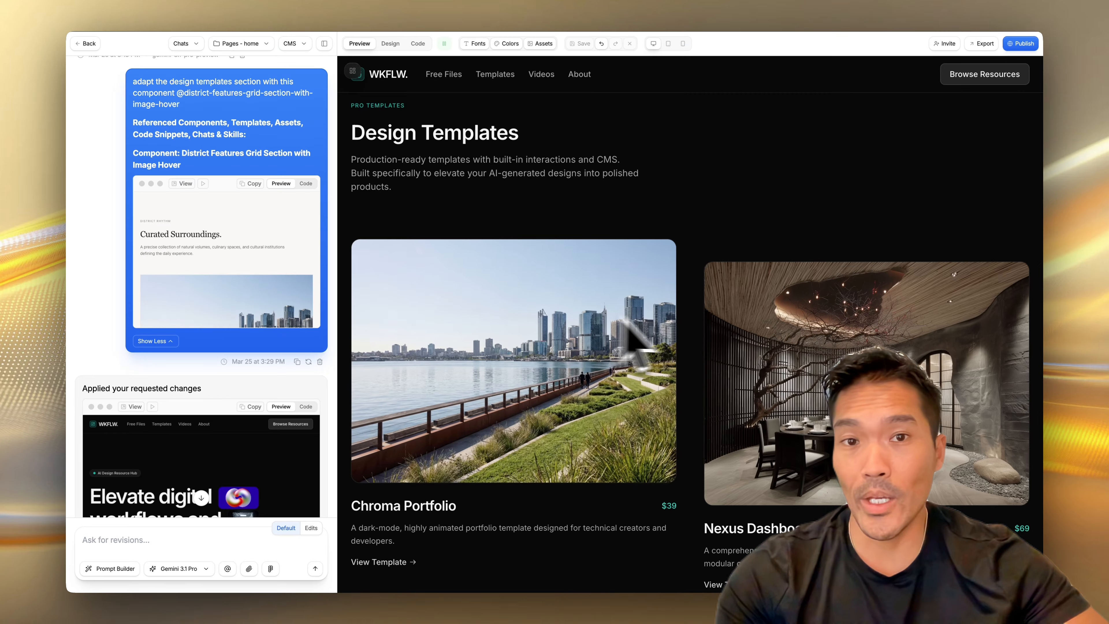
{"action": "scroll", "coordinate": [743, 333], "scroll_direction": "down", "scroll_amount": 2}
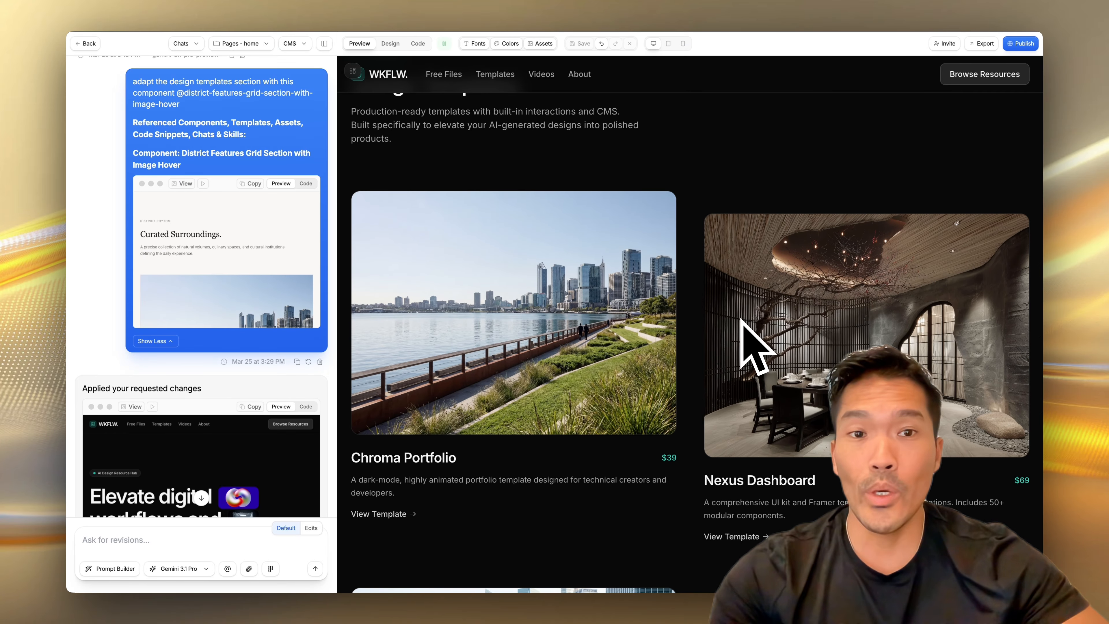
{"action": "scroll", "coordinate": [738, 319], "scroll_direction": "down", "scroll_amount": 7}
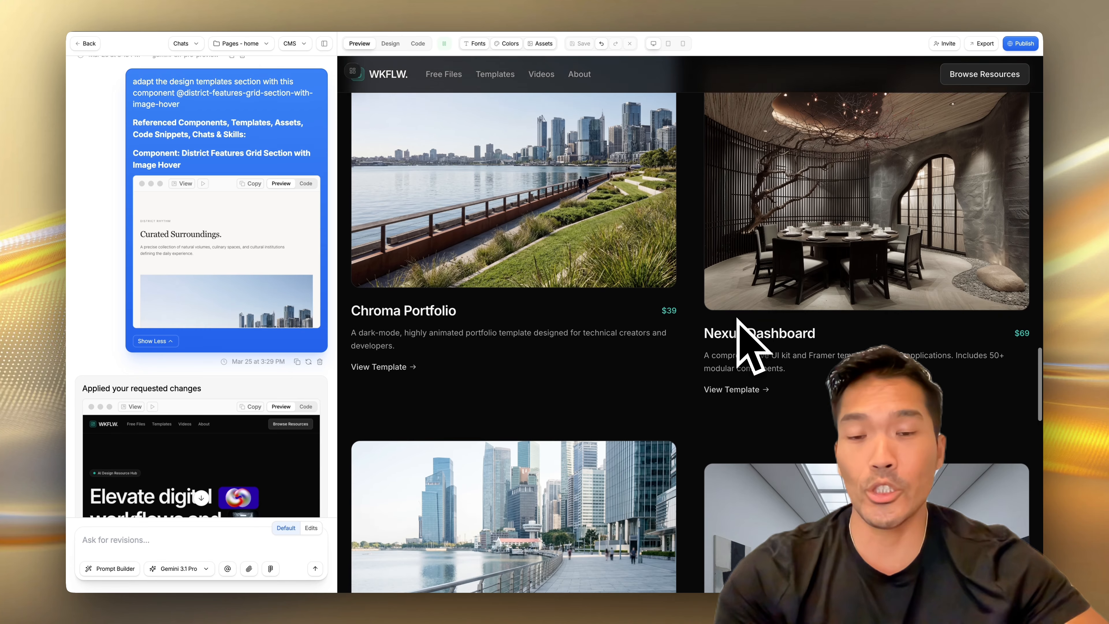
{"action": "scroll", "coordinate": [716, 332], "scroll_direction": "down", "scroll_amount": 10}
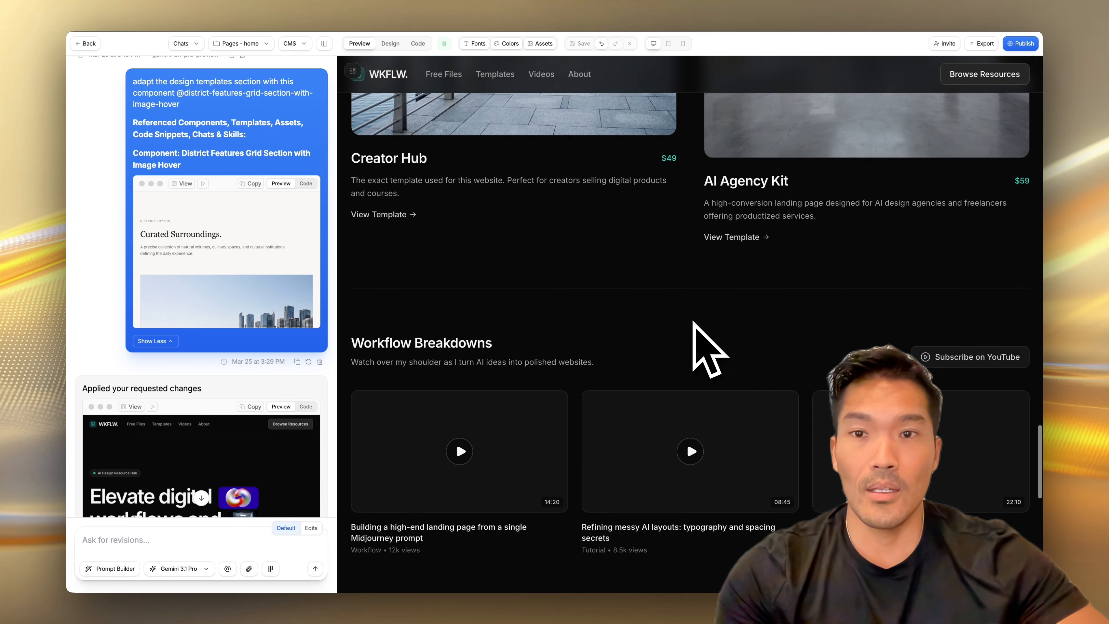
{"action": "scroll", "coordinate": [695, 324], "scroll_direction": "down", "scroll_amount": 3}
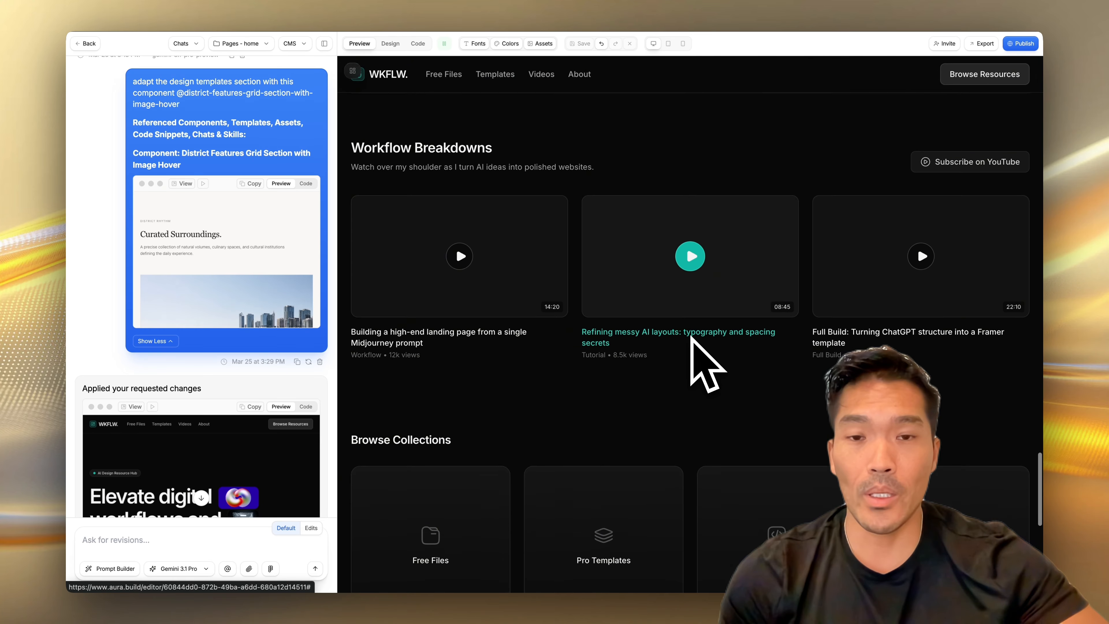
{"action": "scroll", "coordinate": [692, 337], "scroll_direction": "down", "scroll_amount": 4}
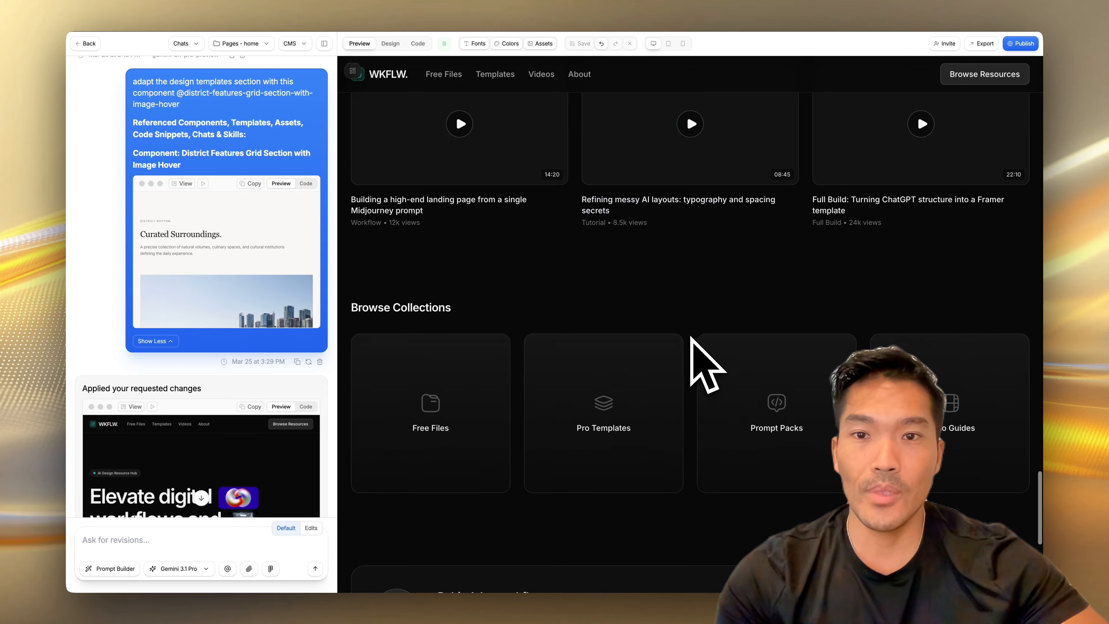
{"action": "scroll", "coordinate": [692, 338], "scroll_direction": "down", "scroll_amount": 3}
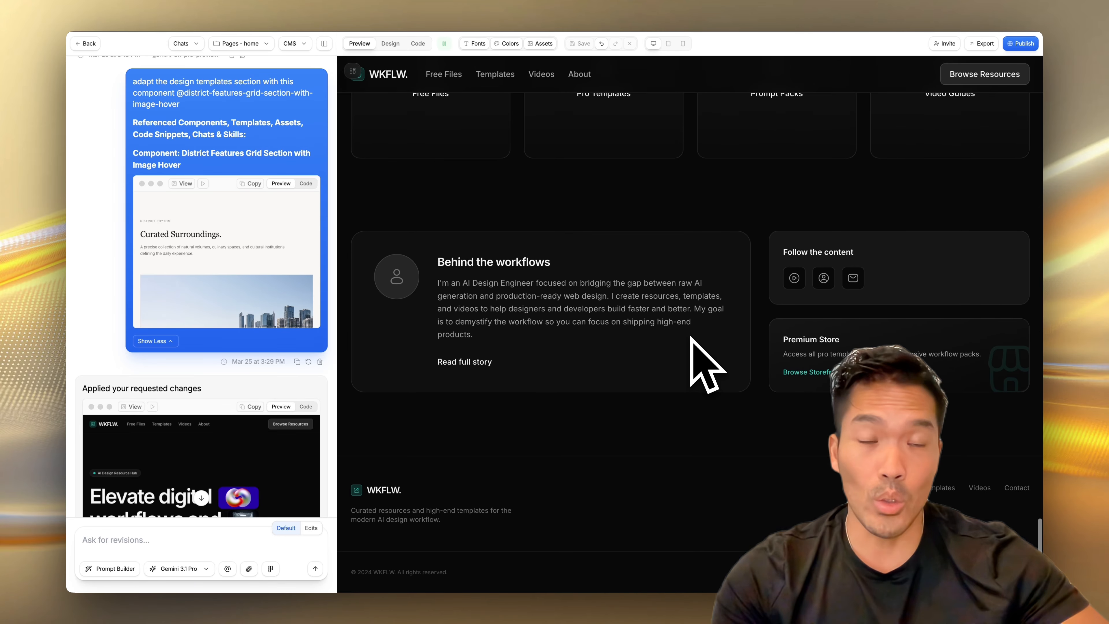
Export the page as a downloaded HTML file.
{"action": "scroll", "coordinate": [692, 337], "scroll_direction": "up", "scroll_amount": 10}
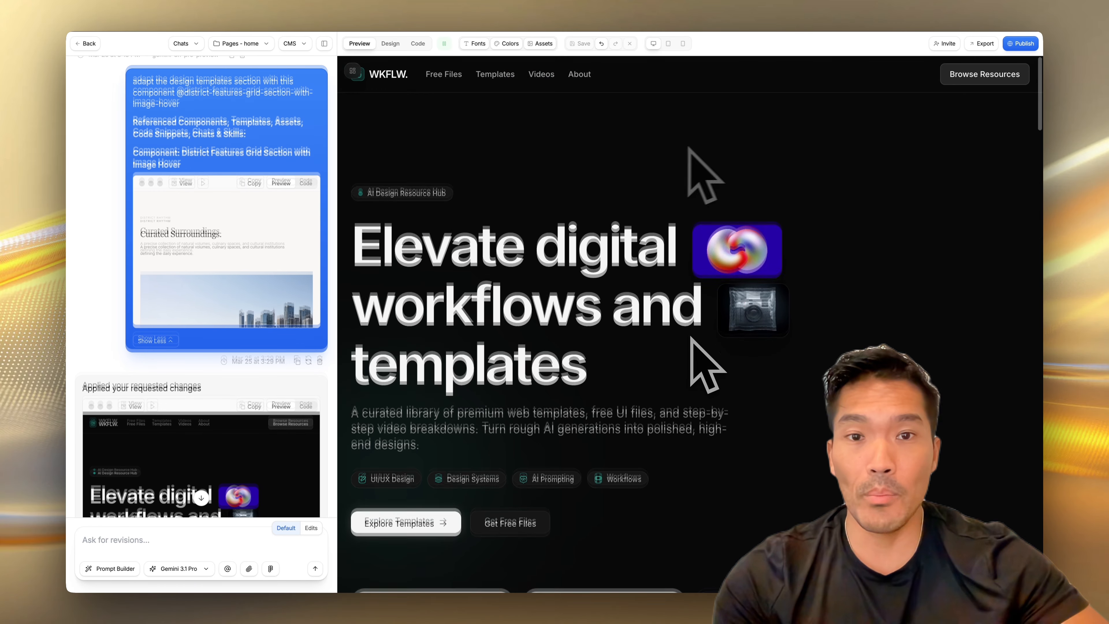
{"action": "left_click", "coordinate": [983, 44]}
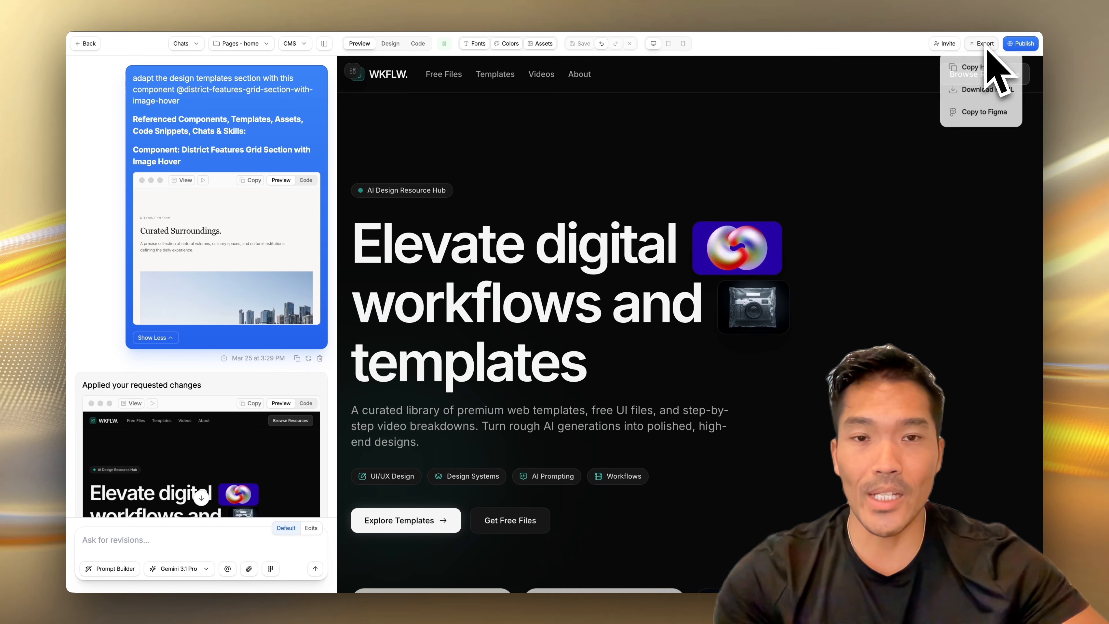
{"action": "left_click", "coordinate": [986, 91]}
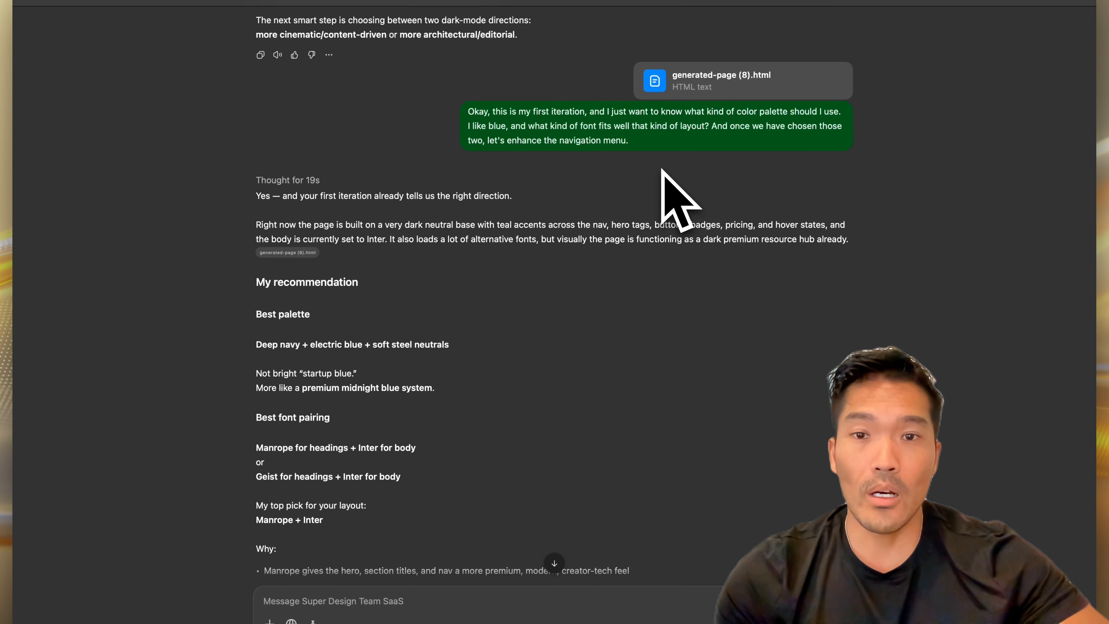
Read the chat's recommendations on the color palette, font pairing, fonts to avoid and final design tokens for the page.
{"action": "scroll", "coordinate": [595, 273], "scroll_direction": "down", "scroll_amount": 10}
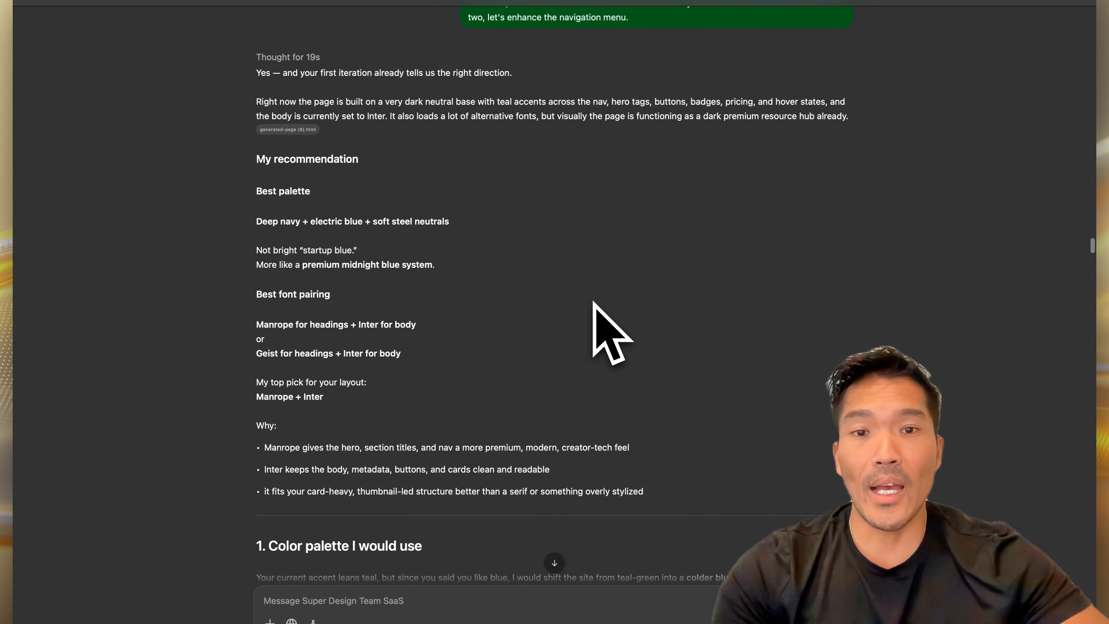
{"action": "scroll", "coordinate": [594, 302], "scroll_direction": "down", "scroll_amount": 12}
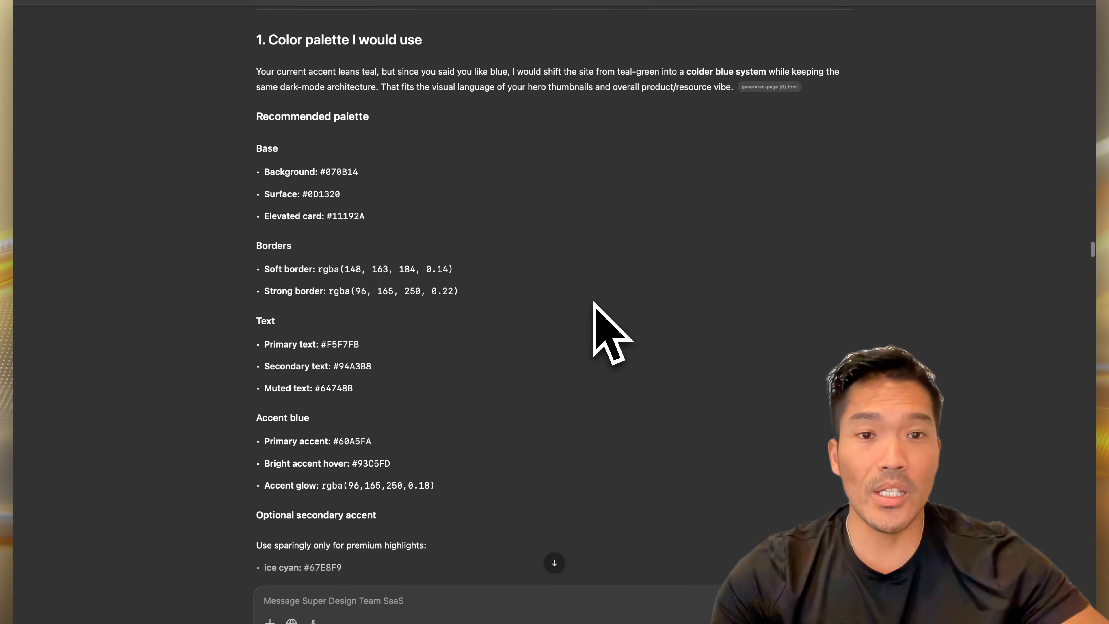
{"action": "scroll", "coordinate": [594, 303], "scroll_direction": "down", "scroll_amount": 20}
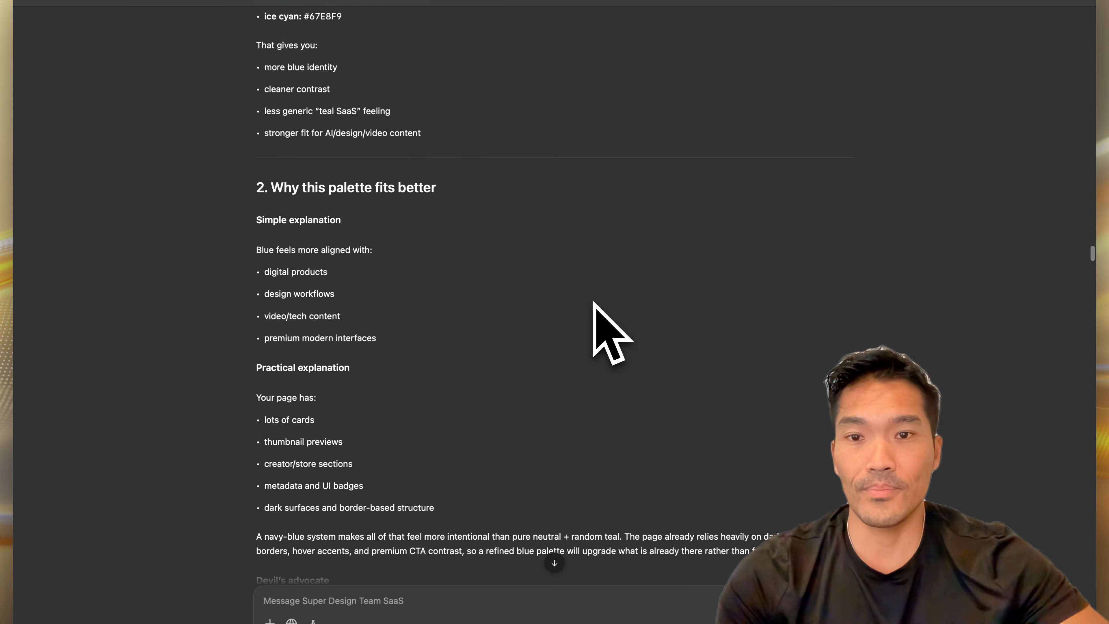
{"action": "scroll", "coordinate": [594, 303], "scroll_direction": "down", "scroll_amount": 6}
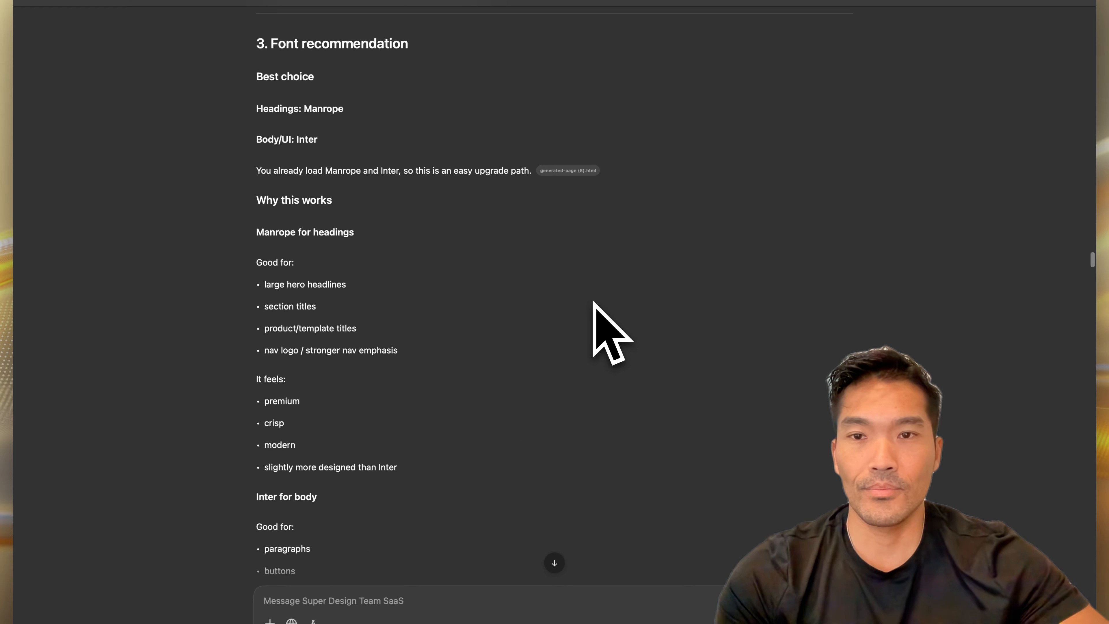
{"action": "scroll", "coordinate": [611, 333], "scroll_direction": "down", "scroll_amount": 18}
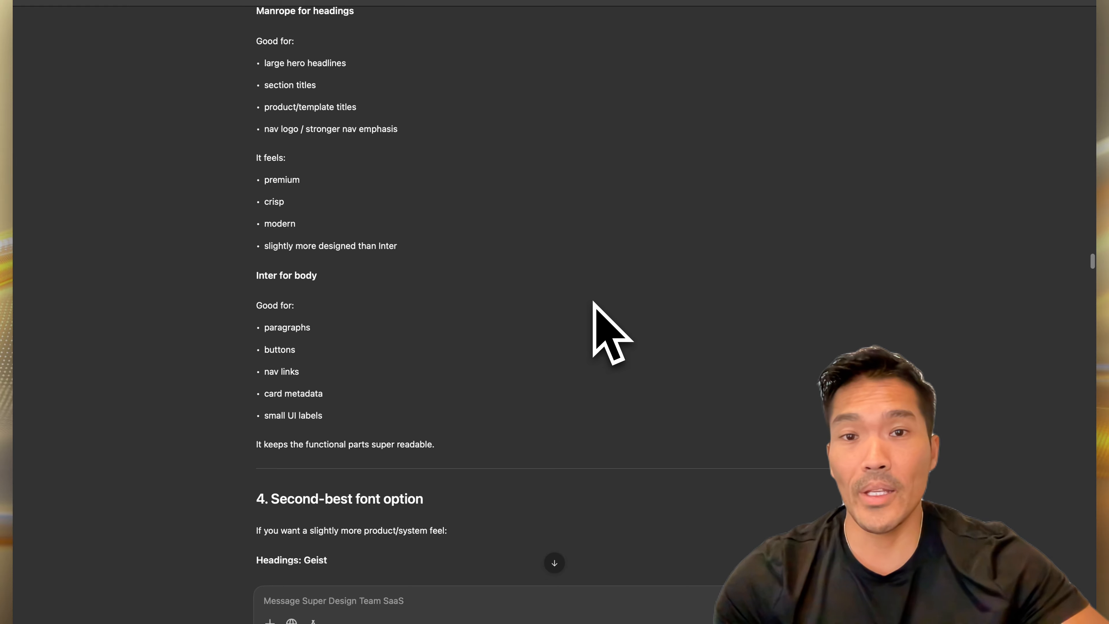
{"action": "scroll", "coordinate": [593, 302], "scroll_direction": "down", "scroll_amount": 13}
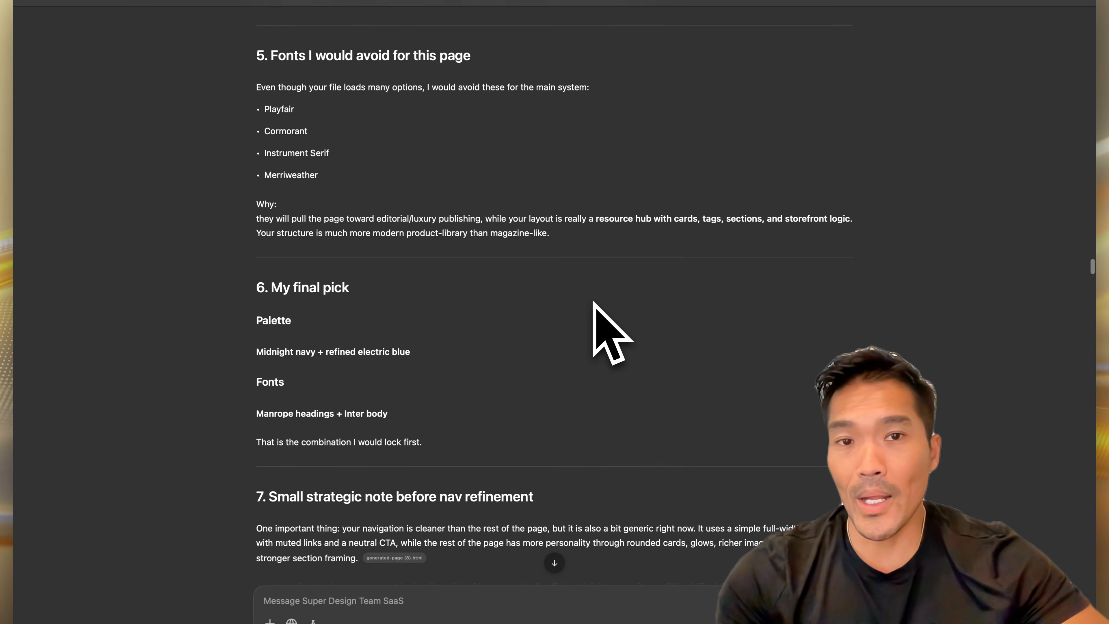
{"action": "scroll", "coordinate": [593, 301], "scroll_direction": "down", "scroll_amount": 13}
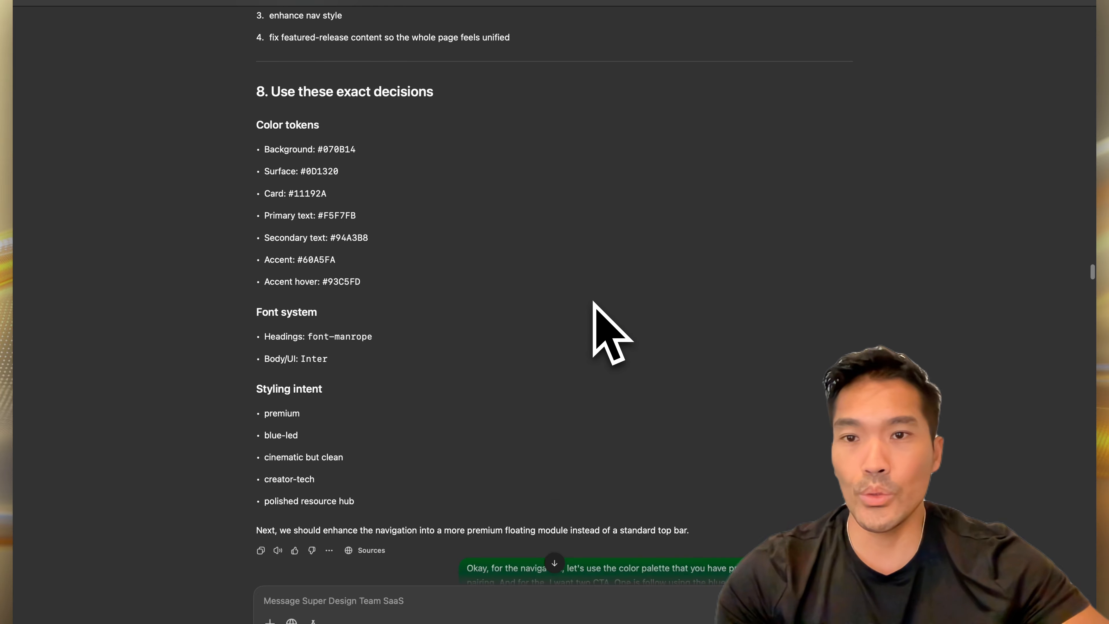
Copy the updated navigation code from the chat, replace the Top Navigation block in Aura's page code with it, and preview the page.
{"action": "scroll", "coordinate": [592, 301], "scroll_direction": "down", "scroll_amount": 2}
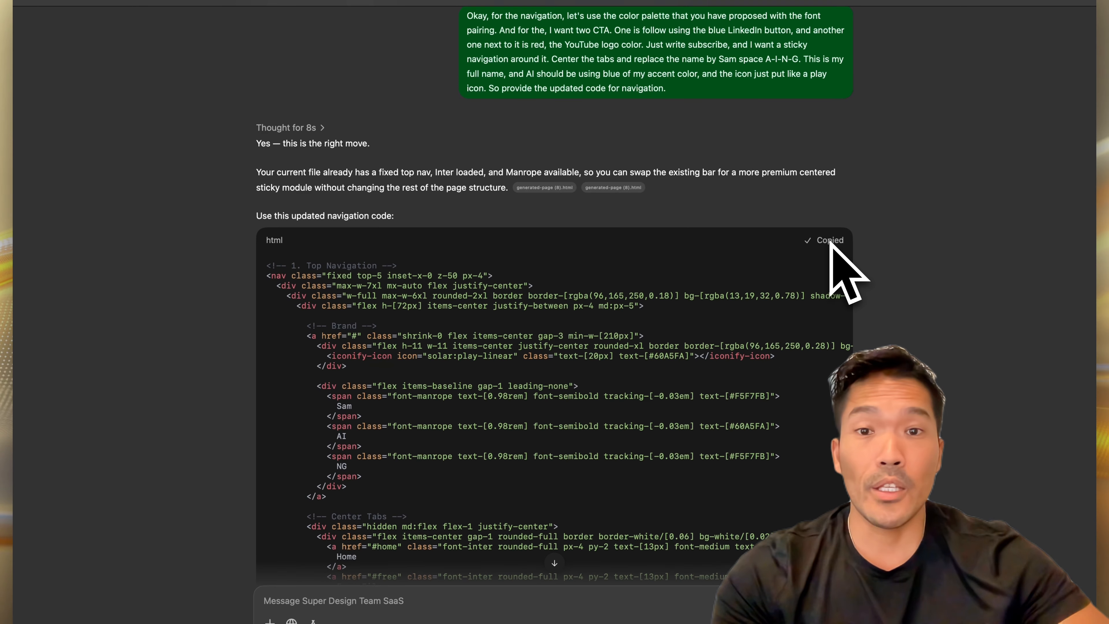
{"action": "key", "text": "ctrl+Left"}
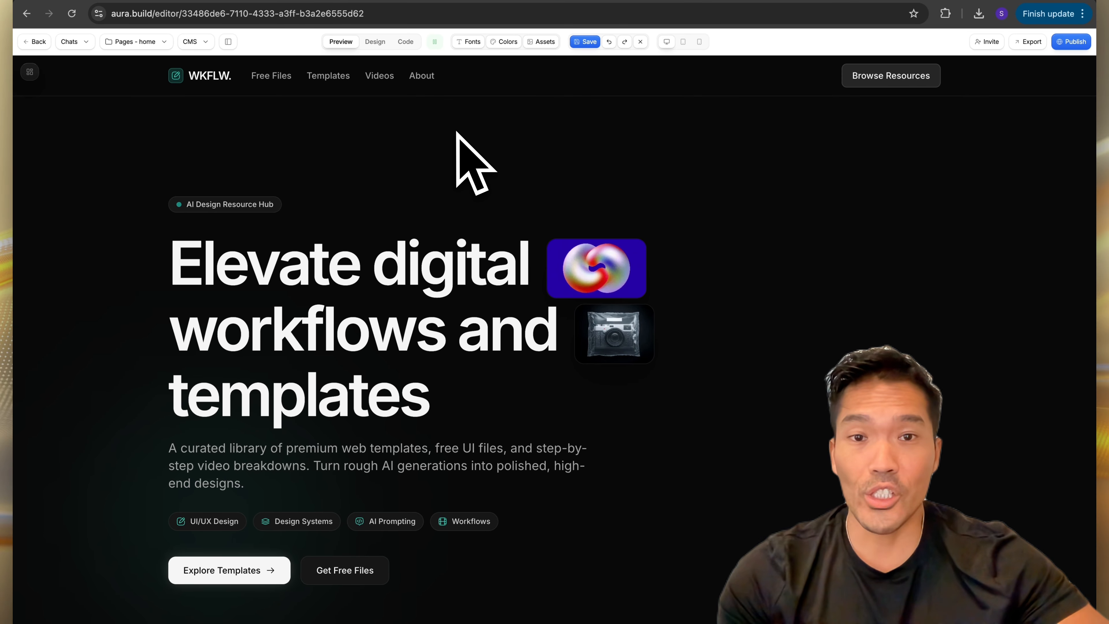
{"action": "left_click", "coordinate": [410, 46]}
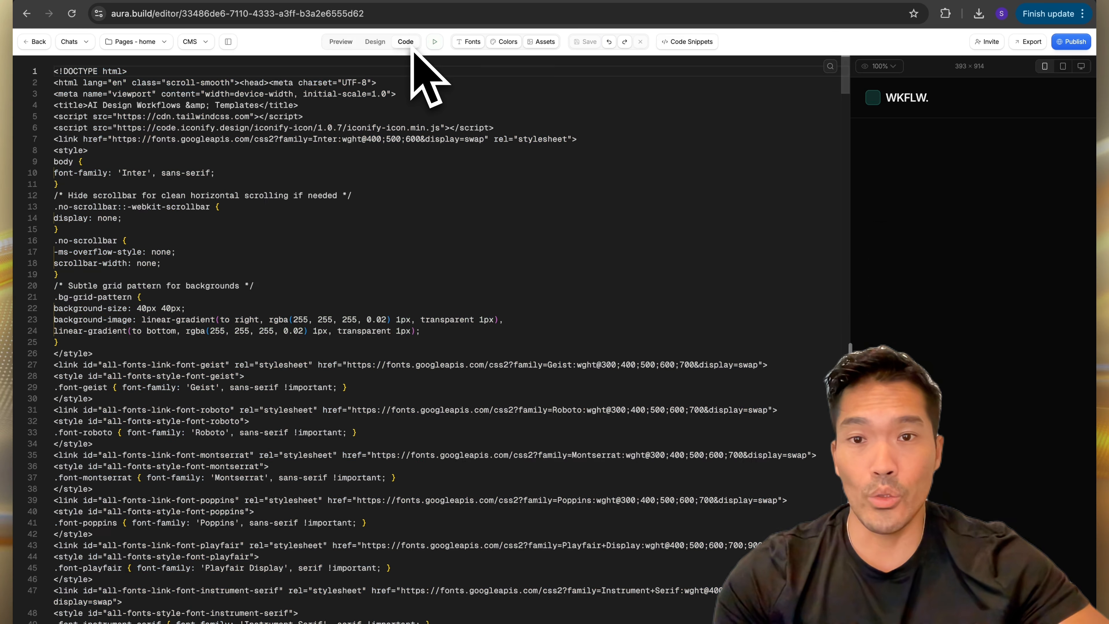
{"action": "left_click", "coordinate": [1063, 66]}
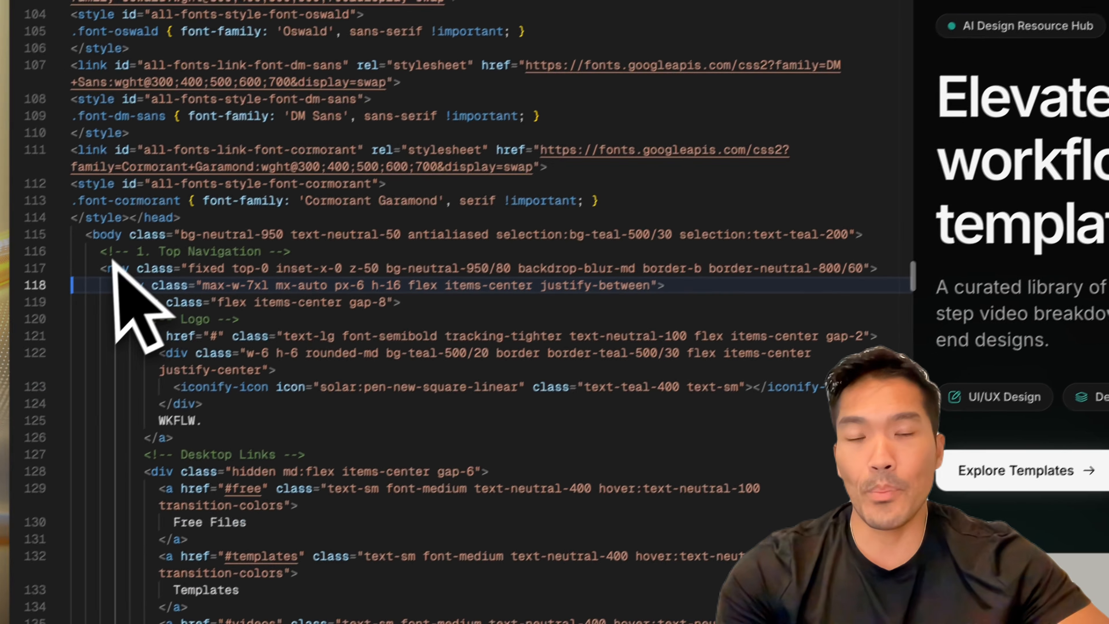
{"action": "left_click_drag", "start_coordinate": [106, 251], "coordinate": [255, 493]}
{"action": "scroll", "coordinate": [259, 324], "scroll_direction": "down", "scroll_amount": 8}
{"action": "key", "text": "super+v"}
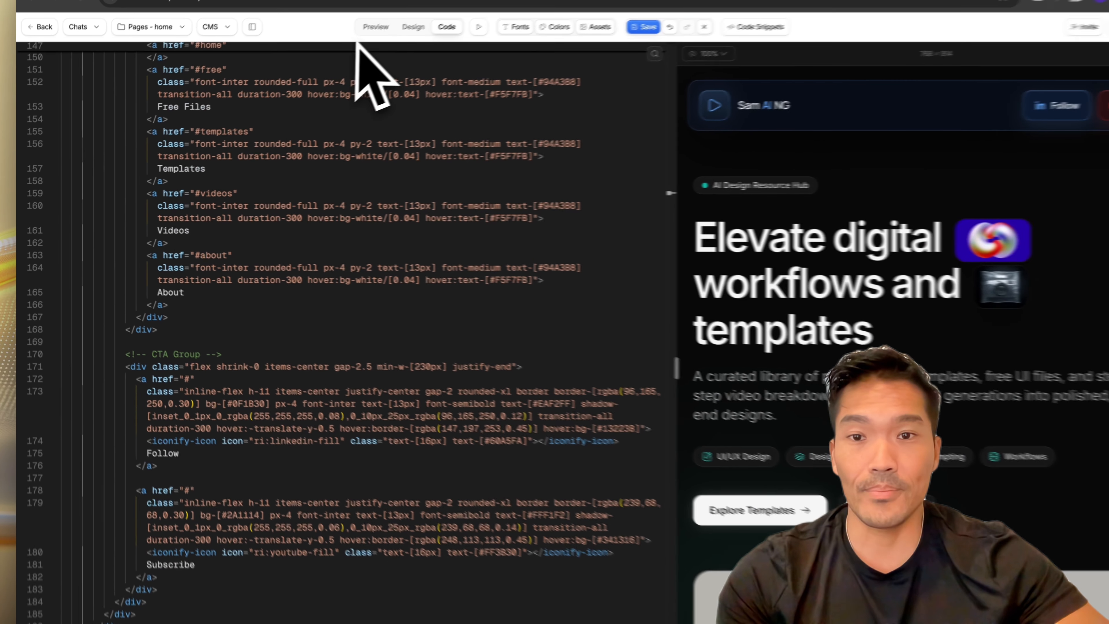
{"action": "left_click", "coordinate": [356, 44]}
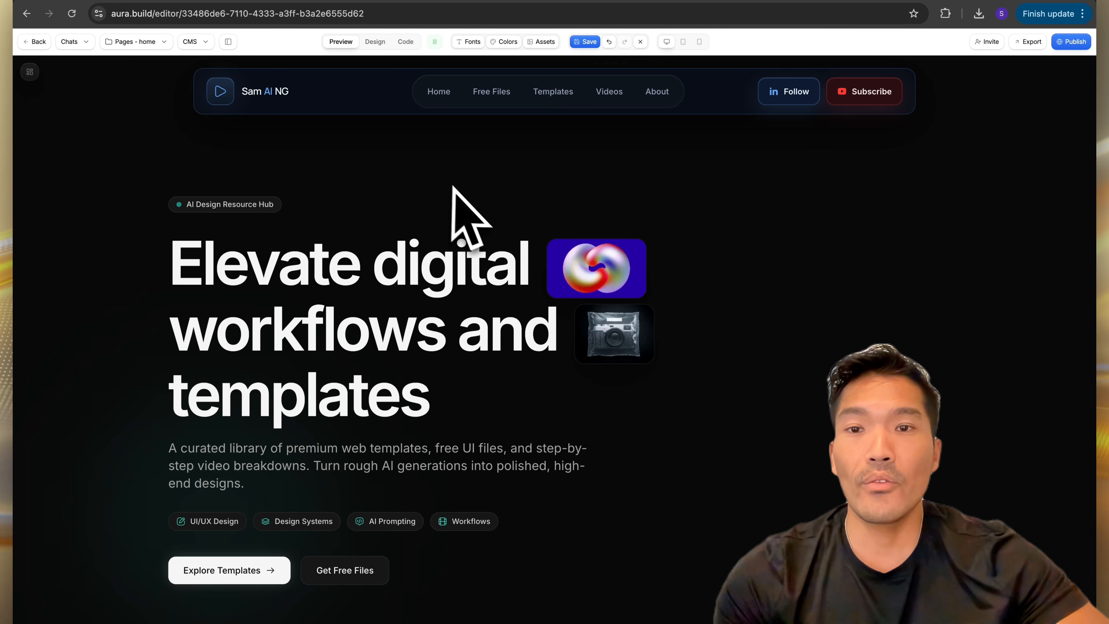
Replace the page's navigation code with the revised version containing the YouTube channel link and no Home tab, and preview the page.
{"action": "left_click", "coordinate": [405, 44]}
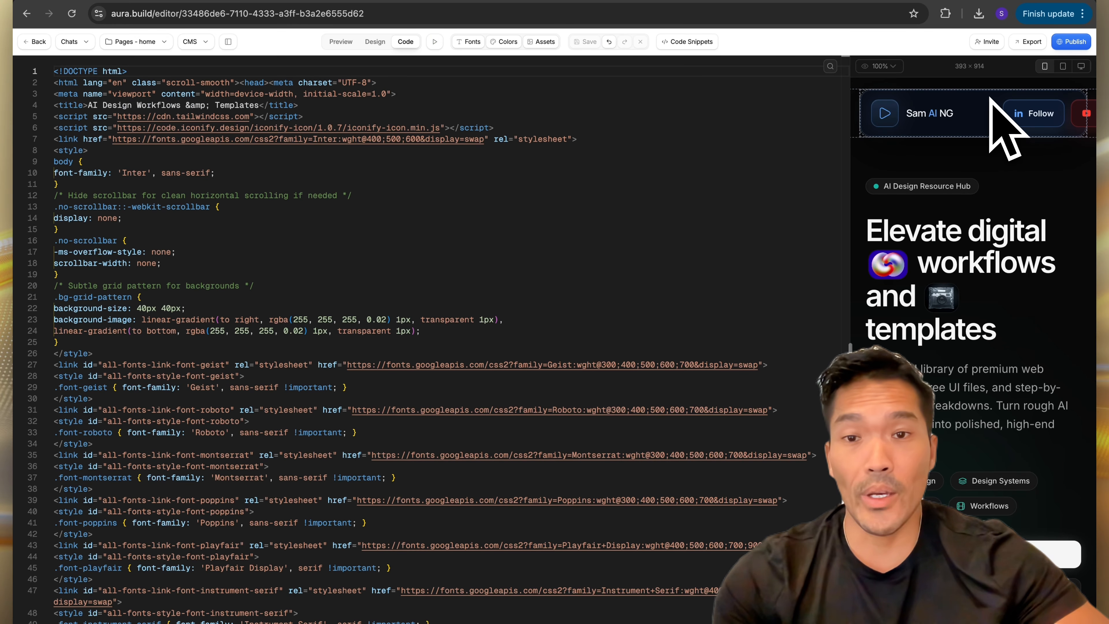
{"action": "left_click", "coordinate": [950, 112]}
{"action": "left_click_drag", "start_coordinate": [73, 180], "coordinate": [145, 415]}
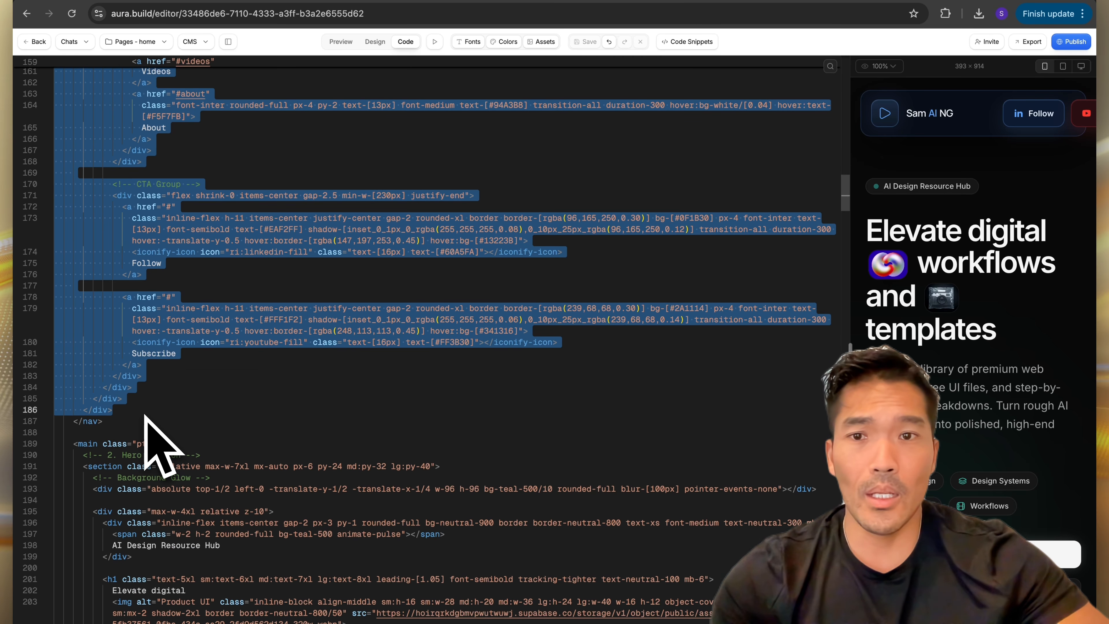
{"action": "key", "text": "super+v"}
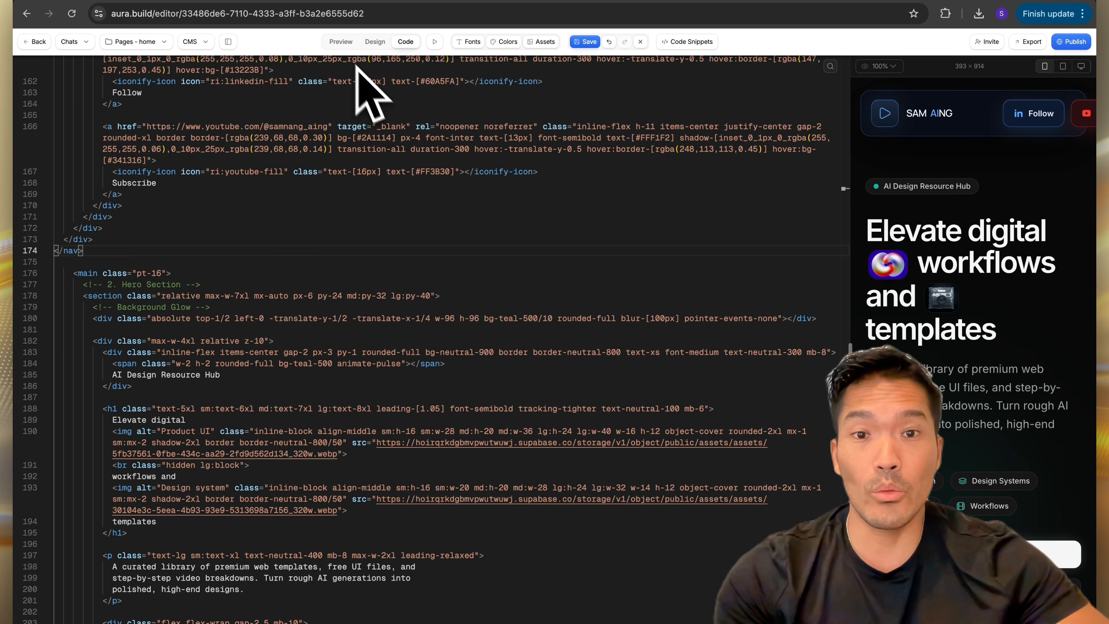
{"action": "left_click", "coordinate": [342, 42]}
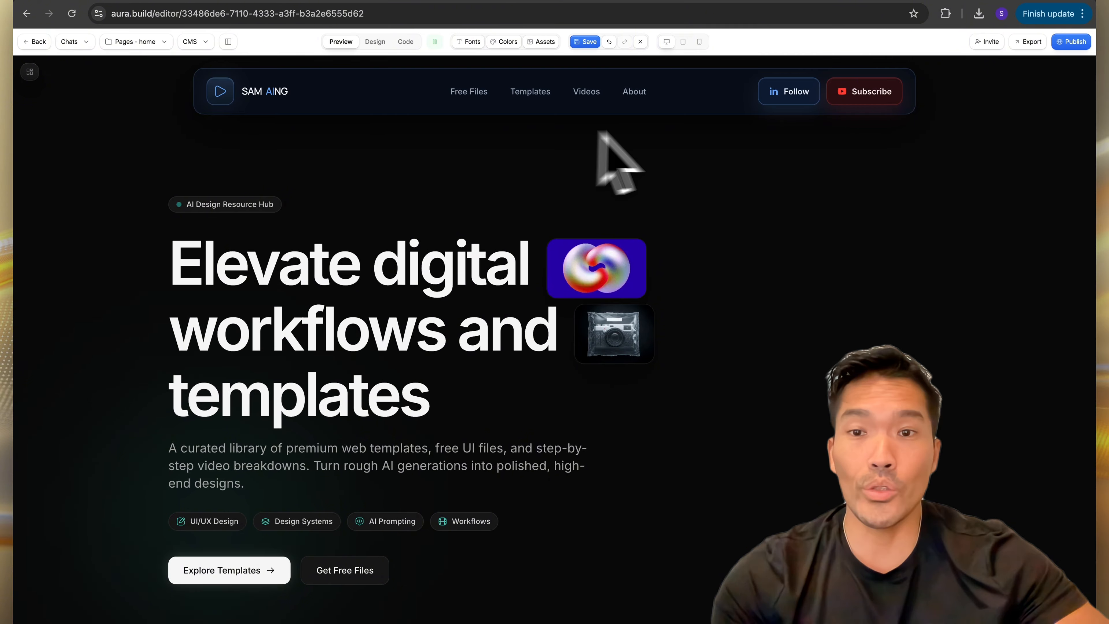
Test the navigation's Subscribe and Follow links, returning to the Aura page preview after opening the YouTube channel.
{"action": "left_click", "coordinate": [868, 96]}
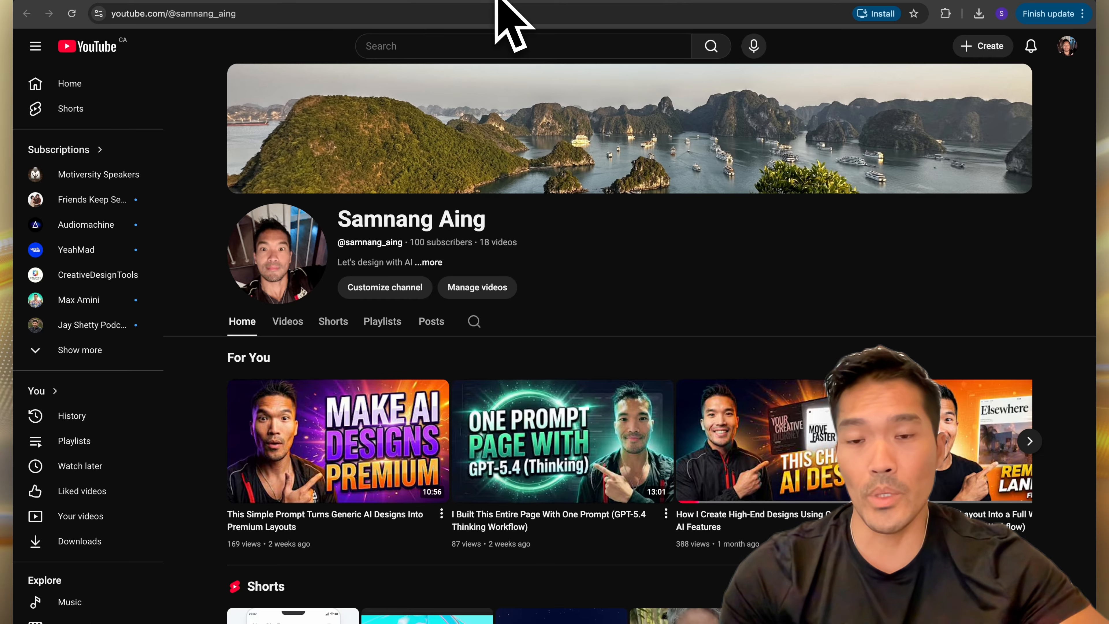
{"action": "left_click", "coordinate": [289, 3]}
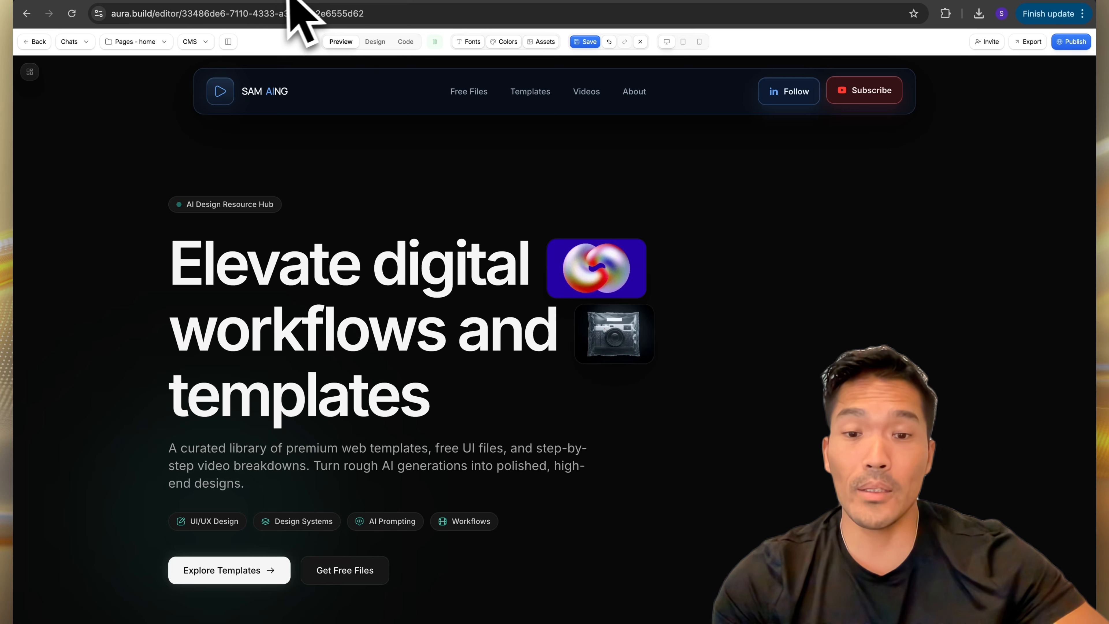
{"action": "left_click", "coordinate": [793, 94]}
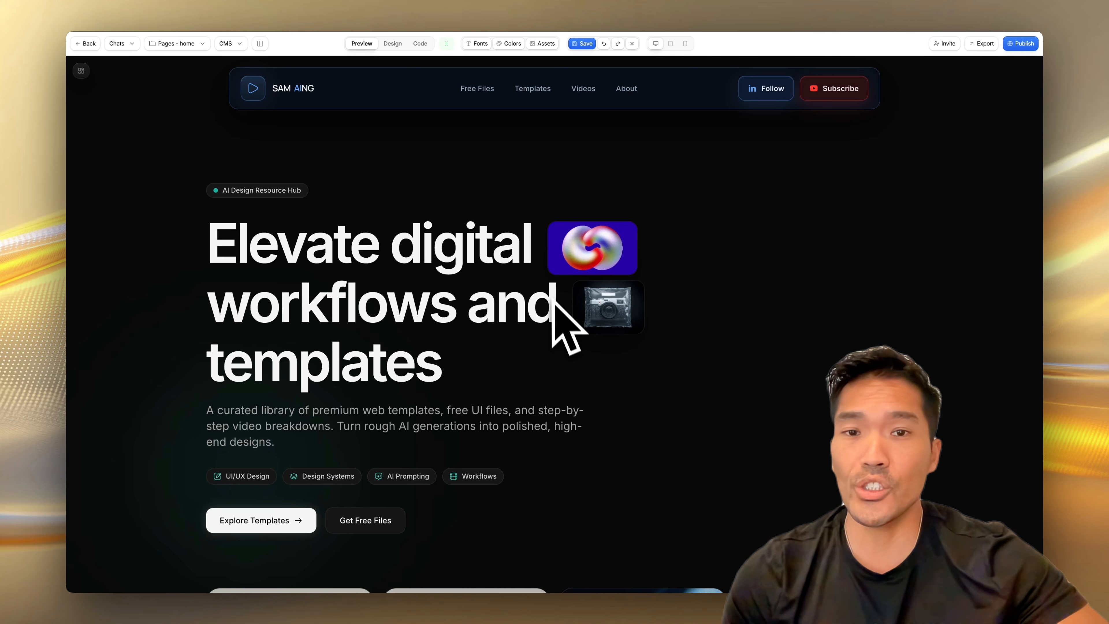
Browse the popular embed background components to page 5, apply the purple concentric-rings one, and preview it down the whole page.
{"action": "left_click", "coordinate": [544, 43]}
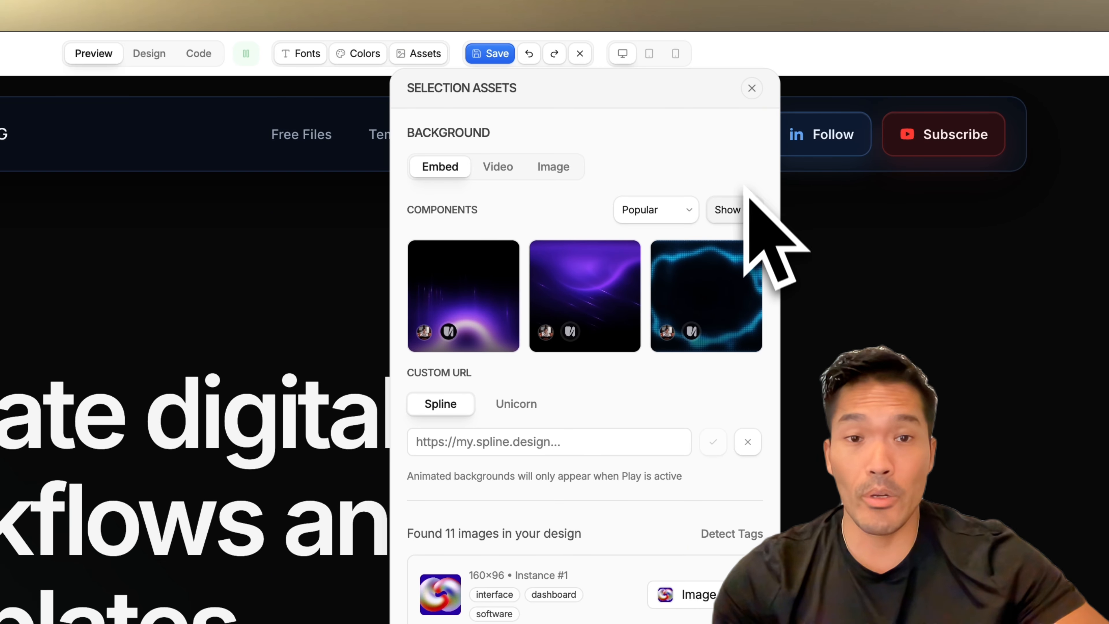
{"action": "left_click", "coordinate": [738, 209]}
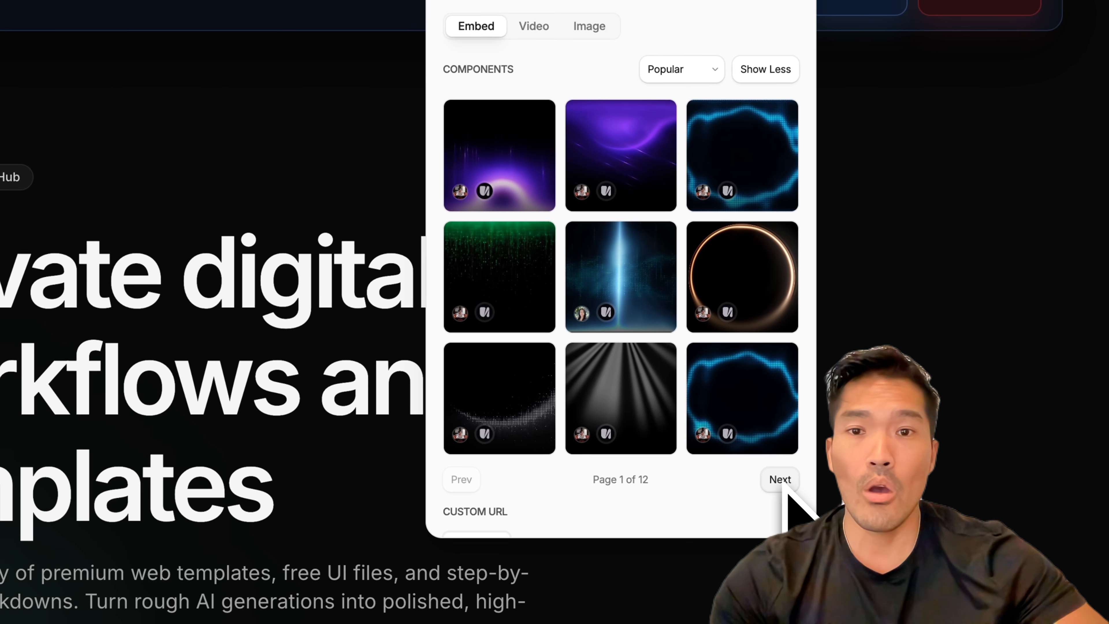
{"action": "left_click", "coordinate": [784, 484]}
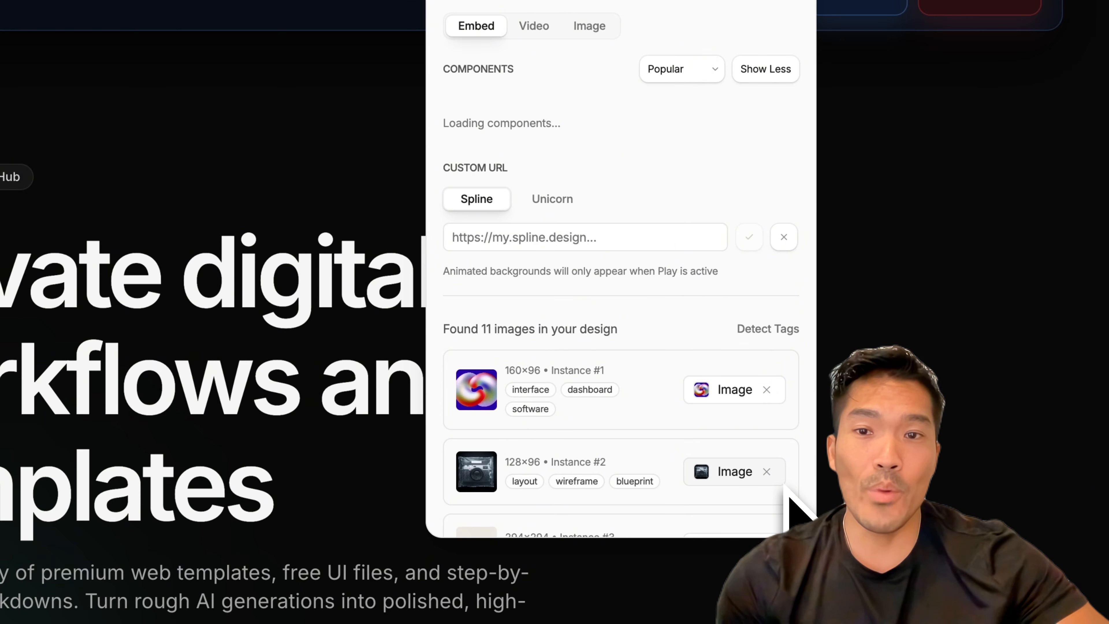
{"action": "left_click", "coordinate": [784, 484]}
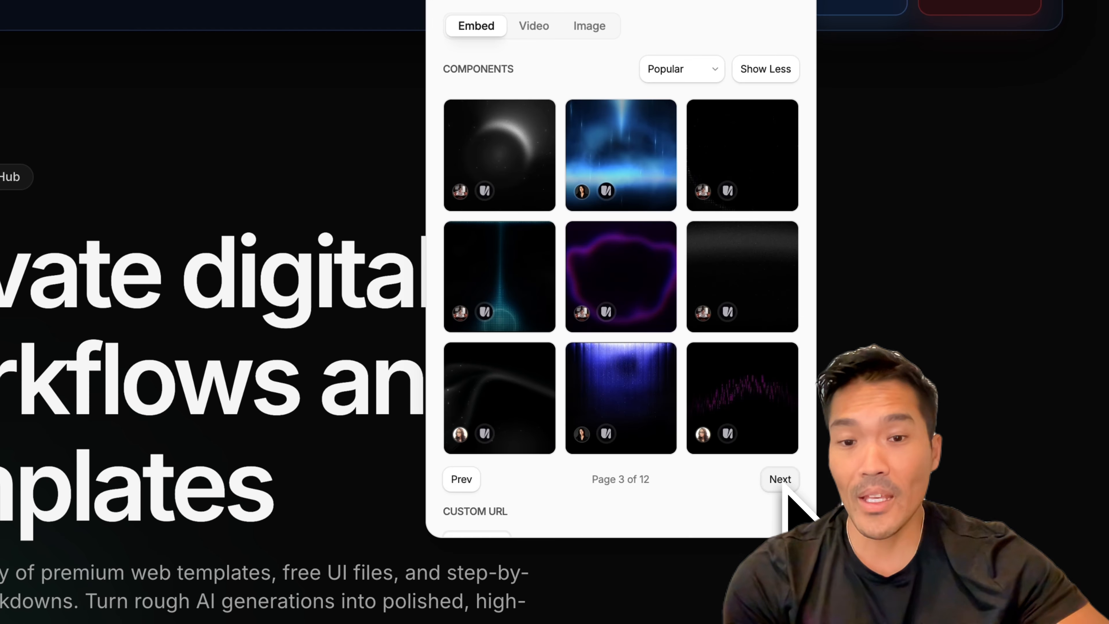
{"action": "left_click", "coordinate": [782, 481]}
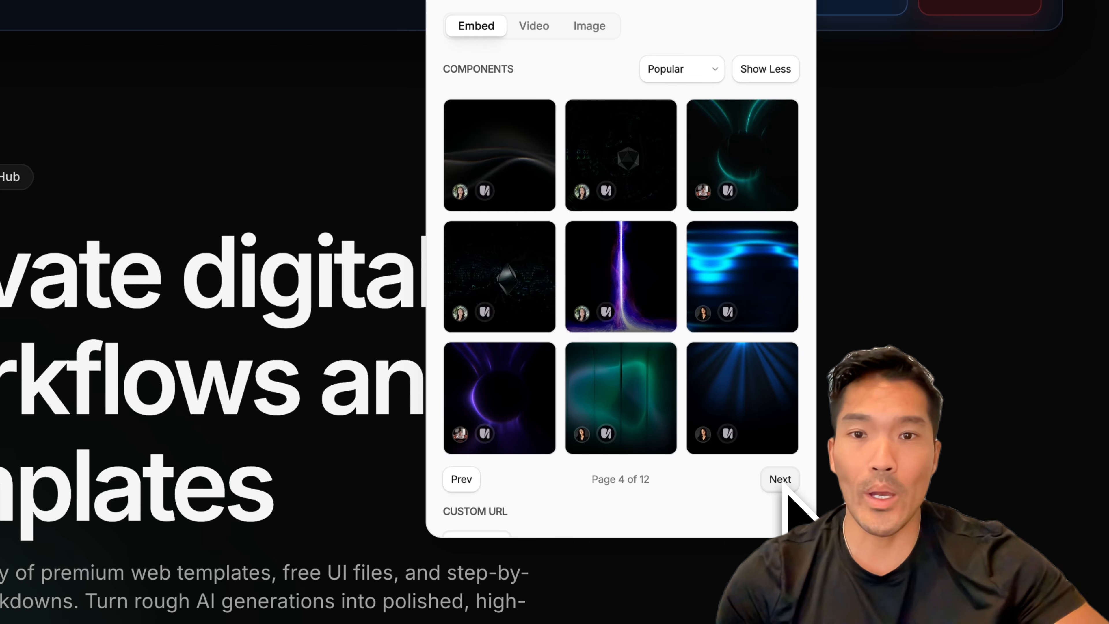
{"action": "left_click", "coordinate": [780, 480]}
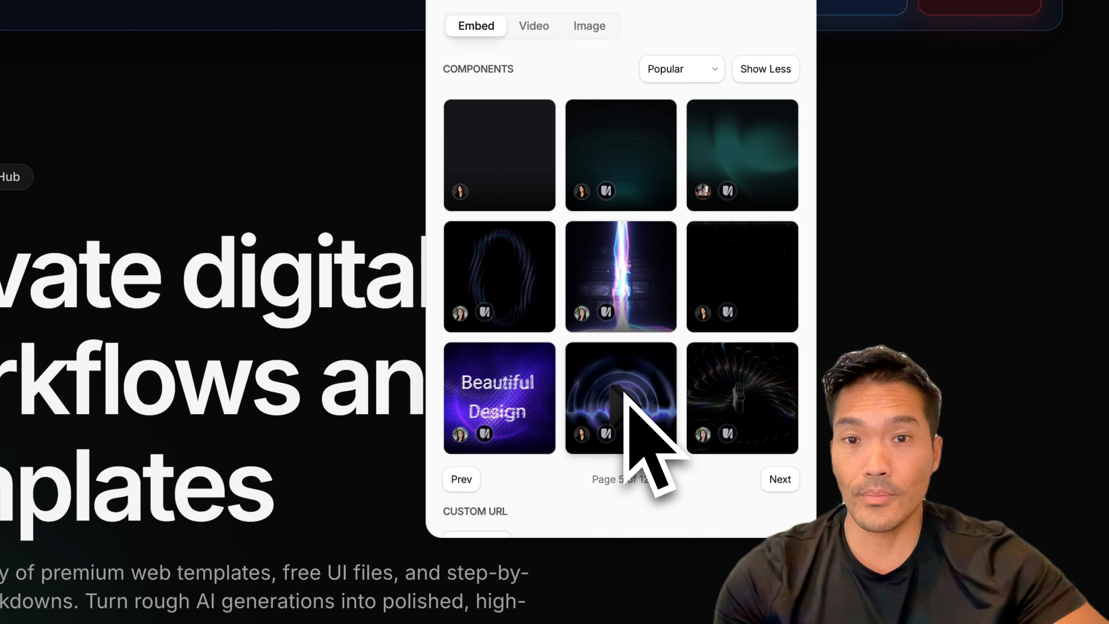
{"action": "left_click", "coordinate": [625, 394]}
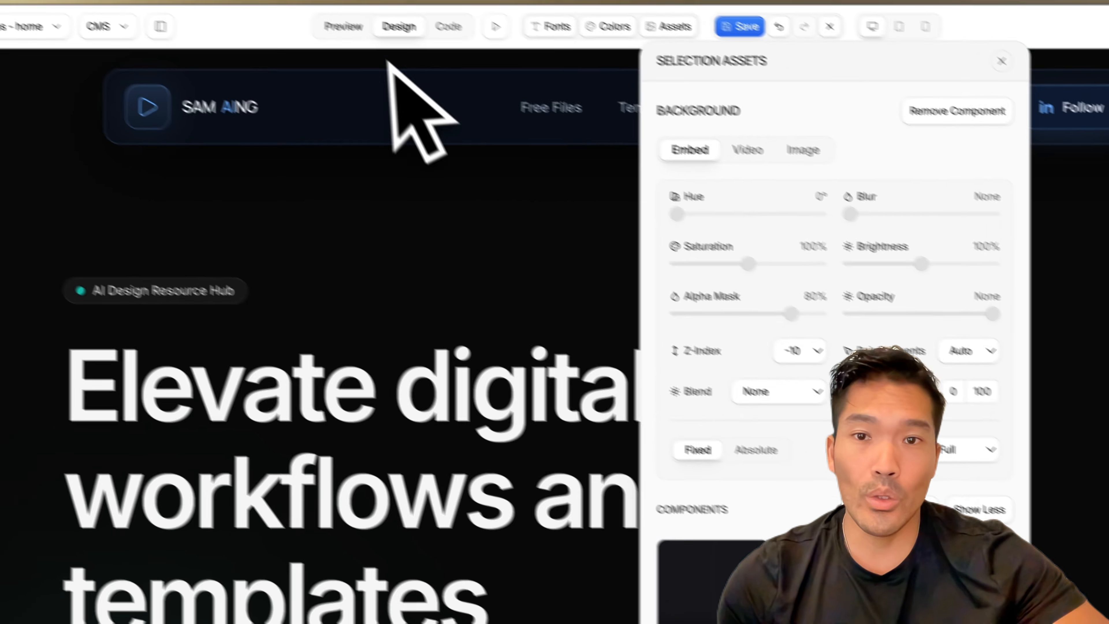
{"action": "left_click", "coordinate": [344, 24]}
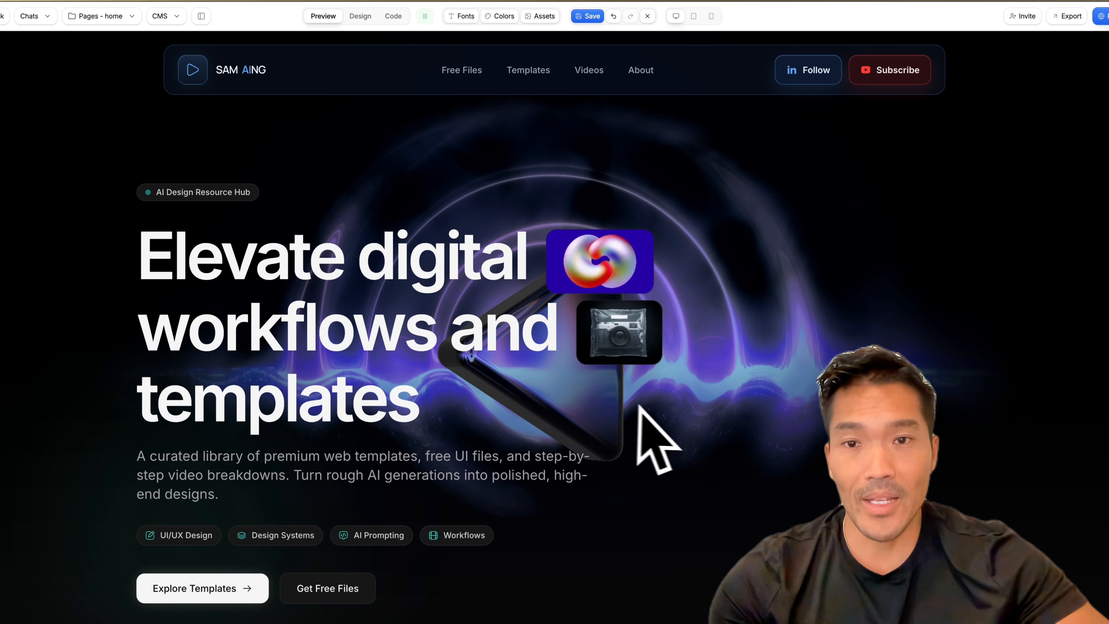
{"action": "scroll", "coordinate": [652, 407], "scroll_direction": "down", "scroll_amount": 10}
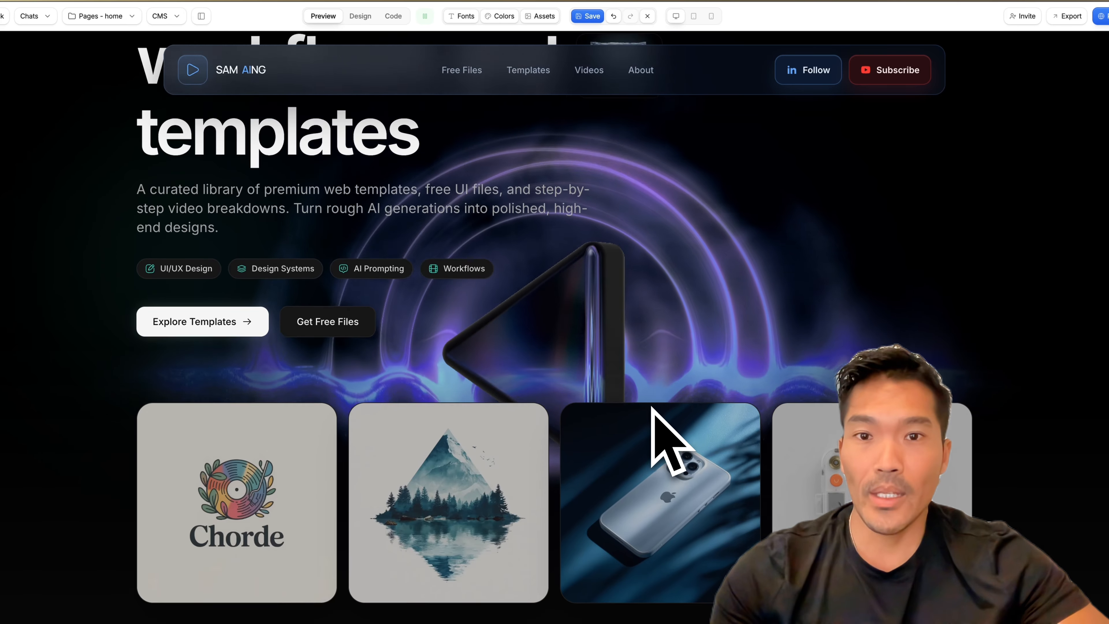
{"action": "scroll", "coordinate": [652, 407], "scroll_direction": "down", "scroll_amount": 15}
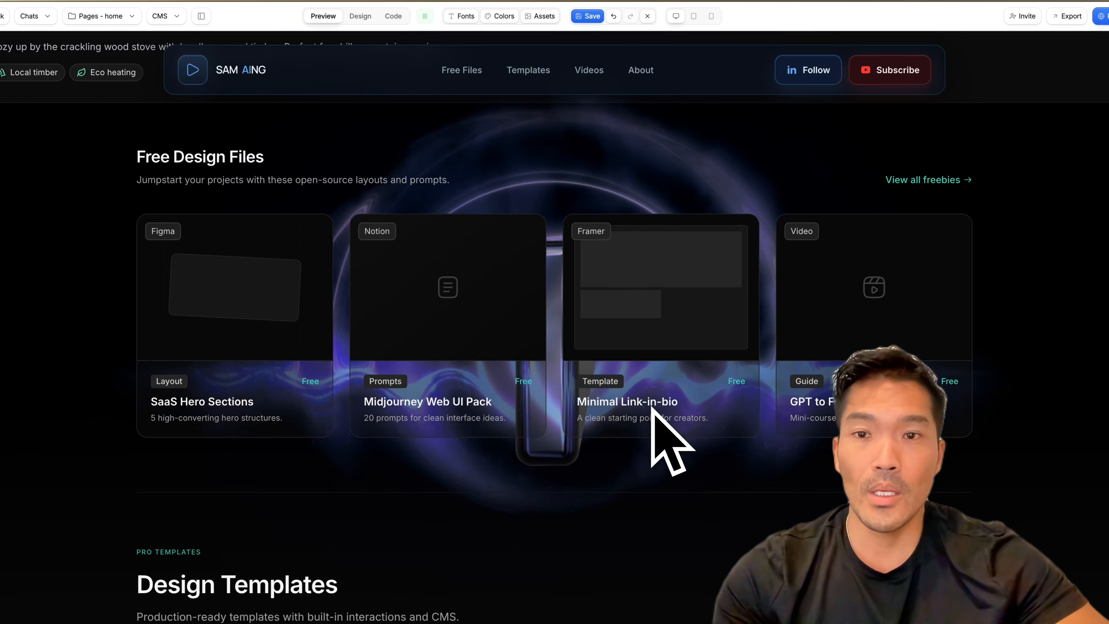
{"action": "scroll", "coordinate": [652, 407], "scroll_direction": "down", "scroll_amount": 15}
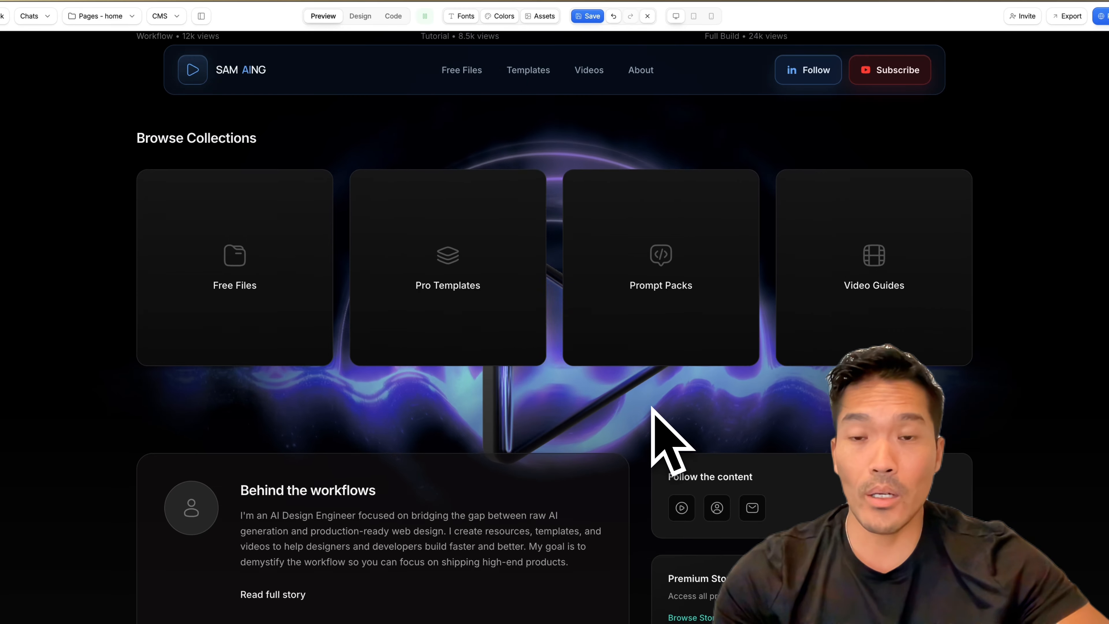
{"action": "scroll", "coordinate": [652, 409], "scroll_direction": "up", "scroll_amount": 10}
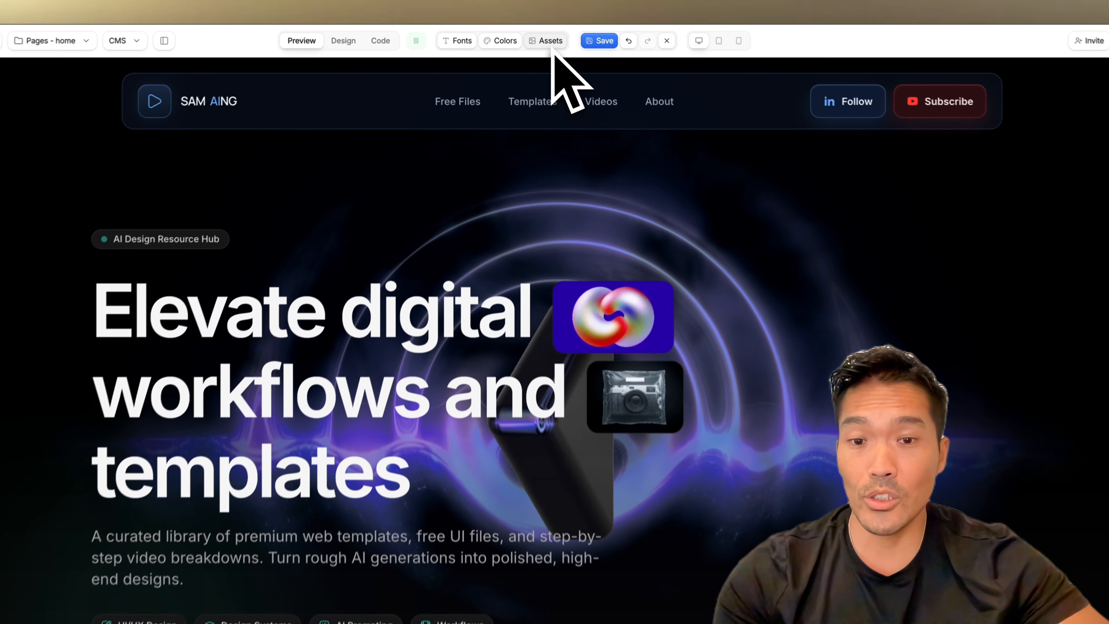
Set the animated background's positioning to Absolute and play its animation in the design view.
{"action": "left_click", "coordinate": [542, 16]}
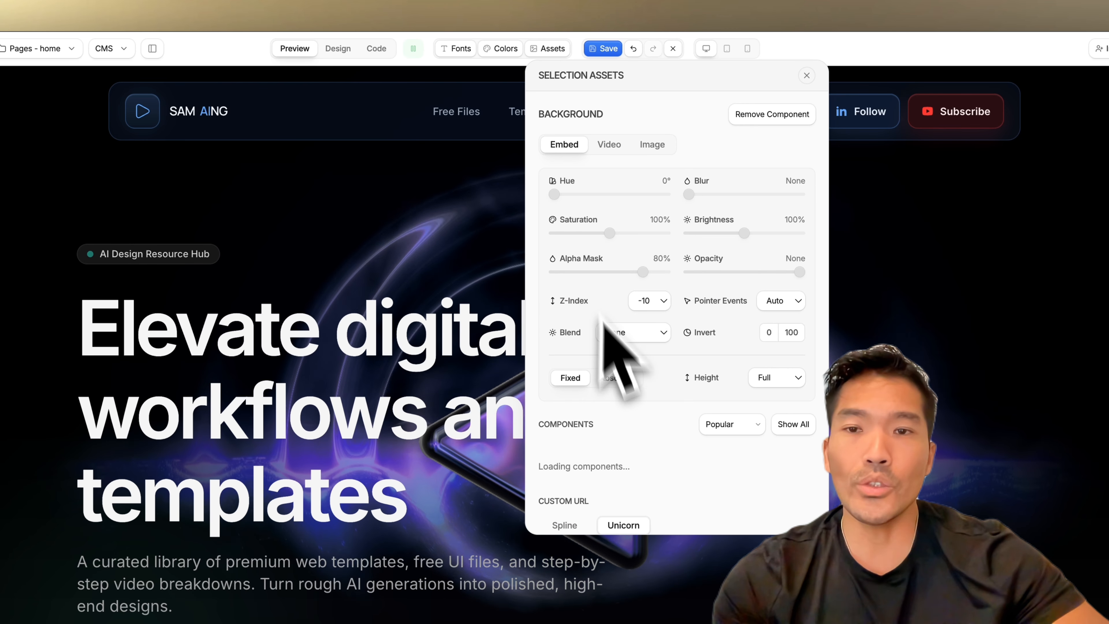
{"action": "left_click", "coordinate": [616, 379]}
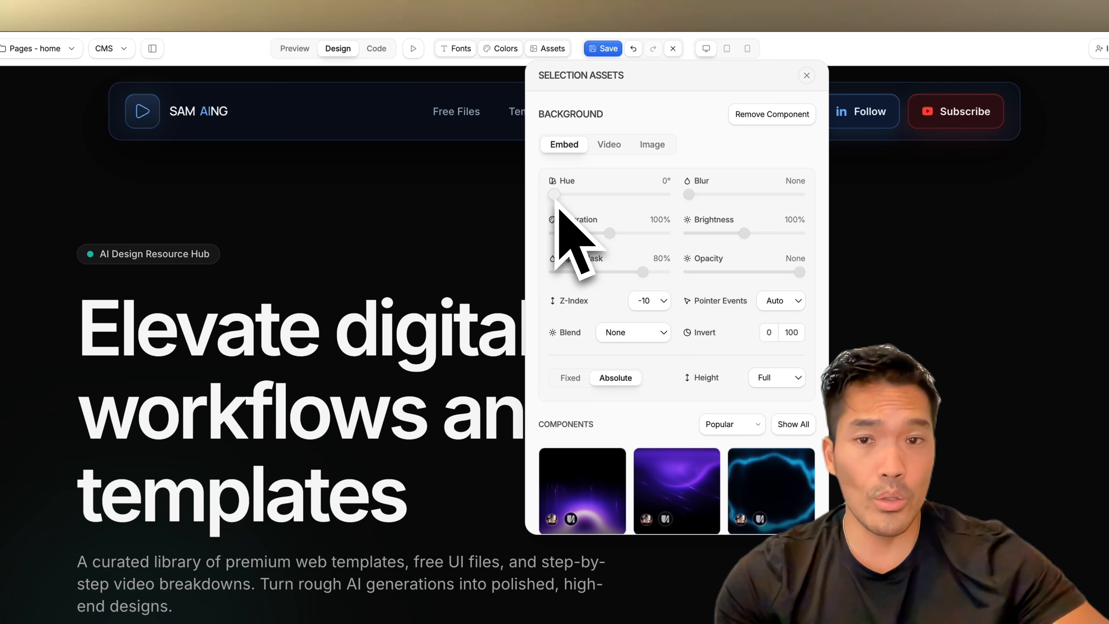
{"action": "left_click", "coordinate": [413, 48]}
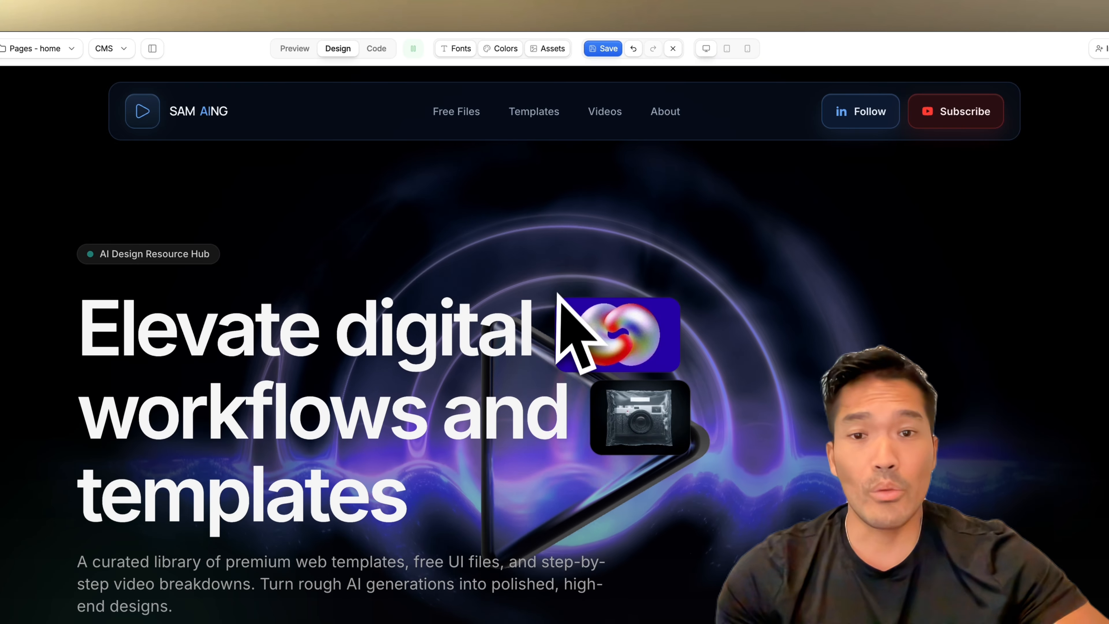
Try a 180° hue, a large blur, 50% and 200% saturation, and 150% brightness on the animated background.
{"action": "left_click", "coordinate": [551, 49]}
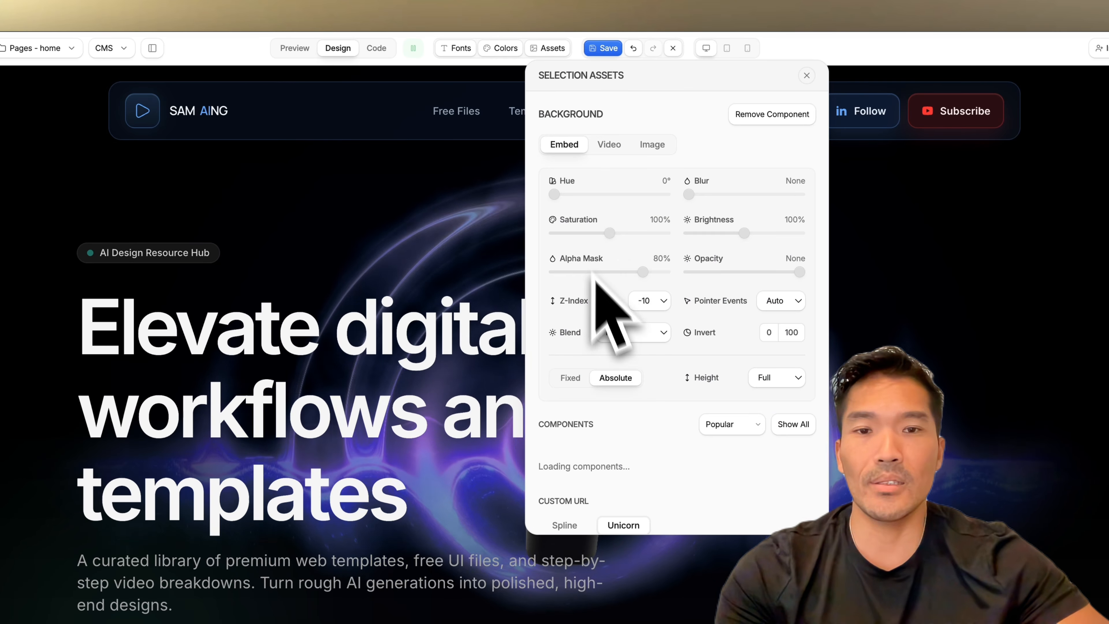
{"action": "left_click_drag", "start_coordinate": [554, 195], "coordinate": [745, 196]}
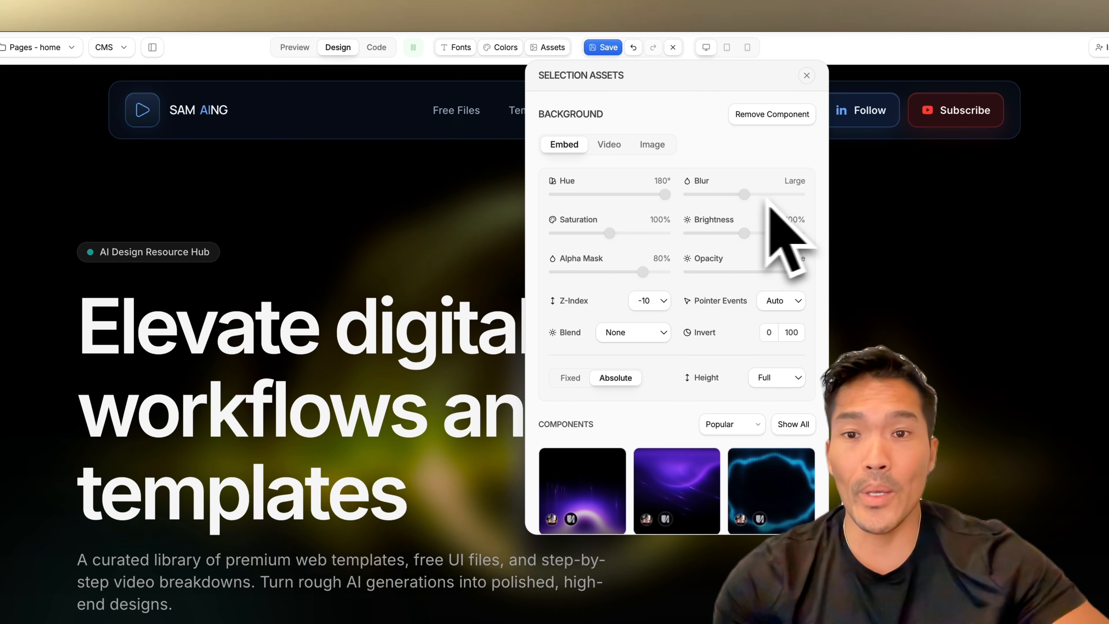
{"action": "left_click", "coordinate": [689, 196]}
{"action": "left_click", "coordinate": [581, 234]}
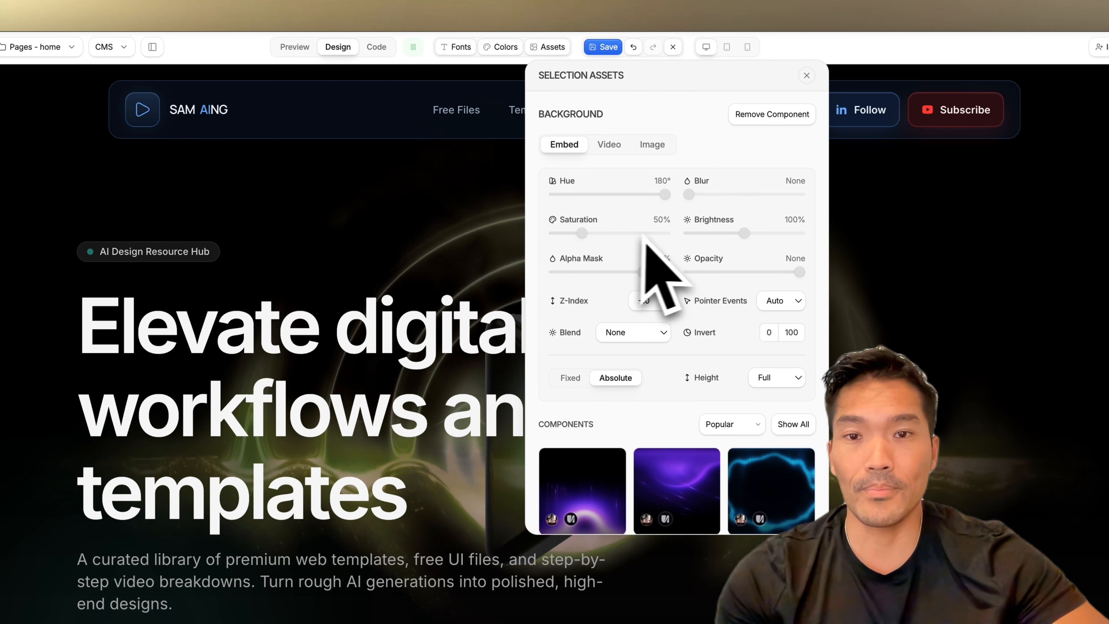
{"action": "left_click", "coordinate": [665, 234]}
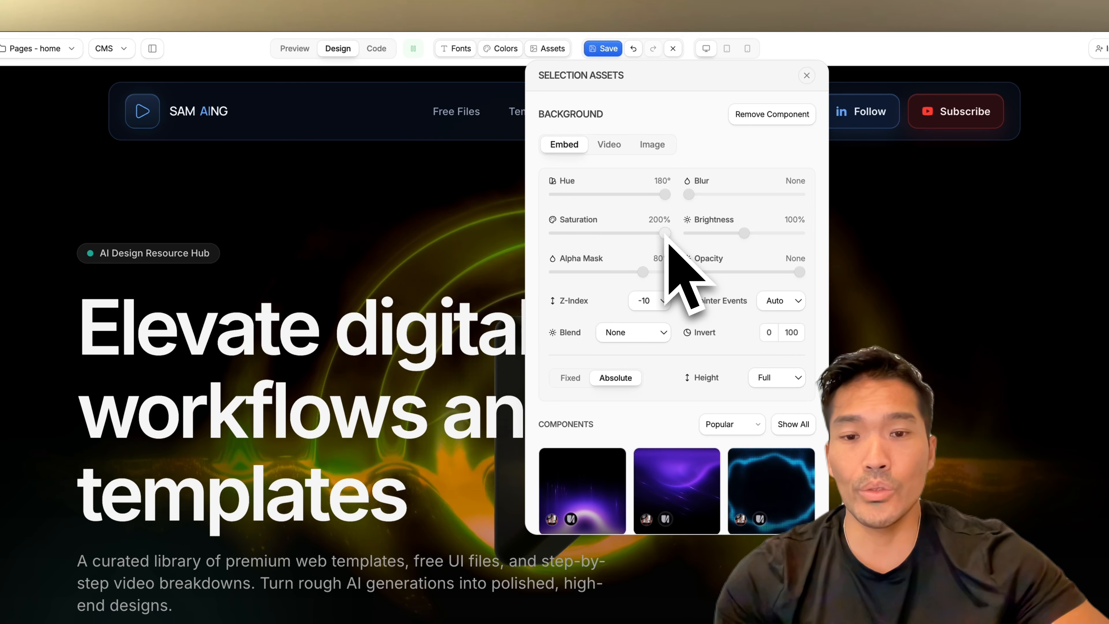
{"action": "left_click", "coordinate": [781, 234]}
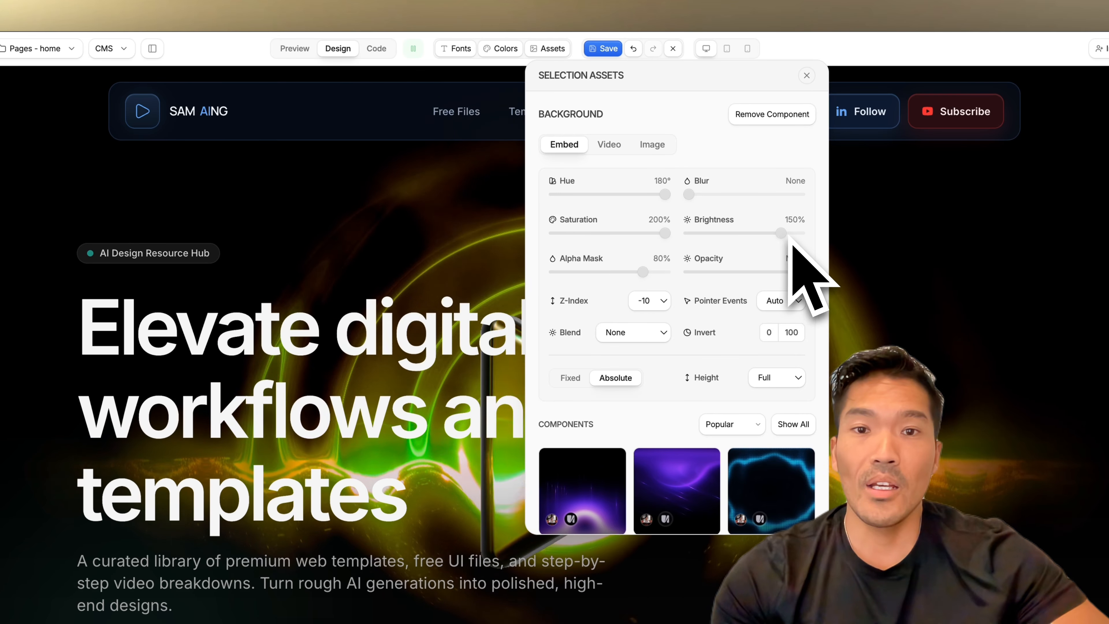
Reset the animated background's brightness and saturation to 100% and its hue to 0°.
{"action": "scroll", "coordinate": [738, 245], "scroll_direction": "down", "scroll_amount": 1}
{"action": "left_click", "coordinate": [744, 221]}
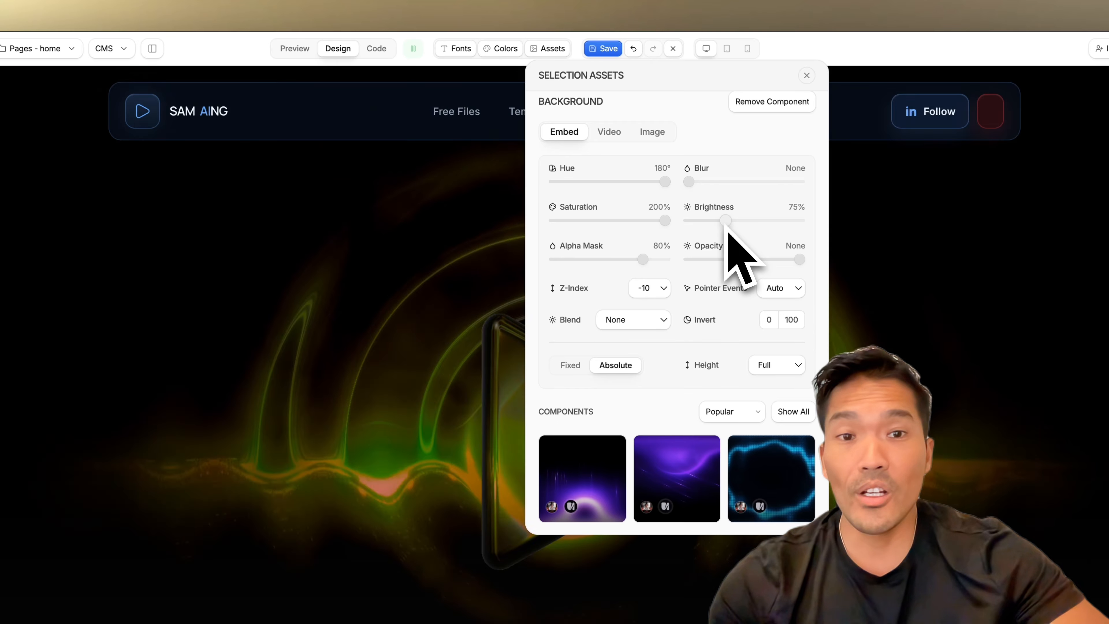
{"action": "left_click", "coordinate": [610, 221]}
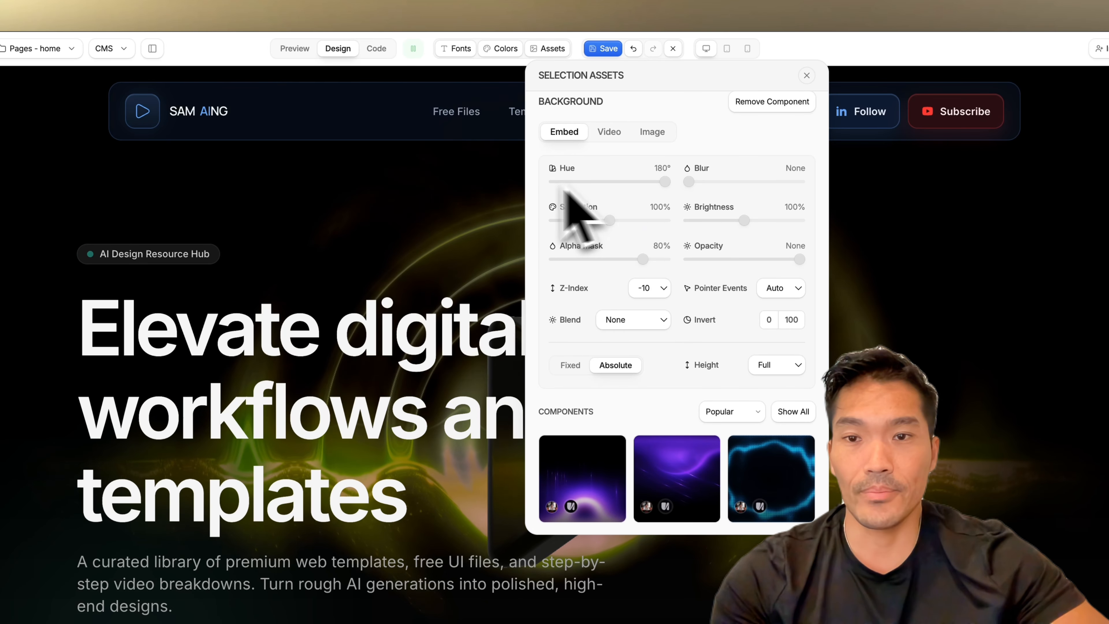
{"action": "left_click_drag", "start_coordinate": [665, 182], "coordinate": [516, 187]}
{"action": "left_click", "coordinate": [497, 204]}
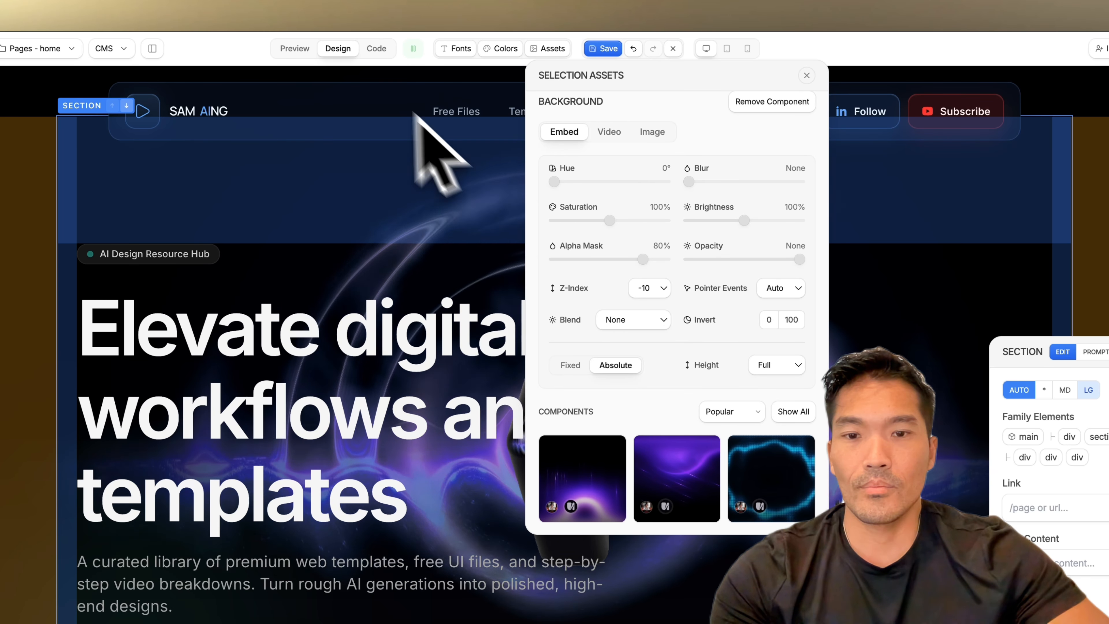
Preview the page with the absolutely positioned background to check how it behaves further down.
{"action": "left_click", "coordinate": [295, 48]}
{"action": "scroll", "coordinate": [520, 311], "scroll_direction": "down", "scroll_amount": 5}
{"action": "scroll", "coordinate": [522, 324], "scroll_direction": "up", "scroll_amount": 5}
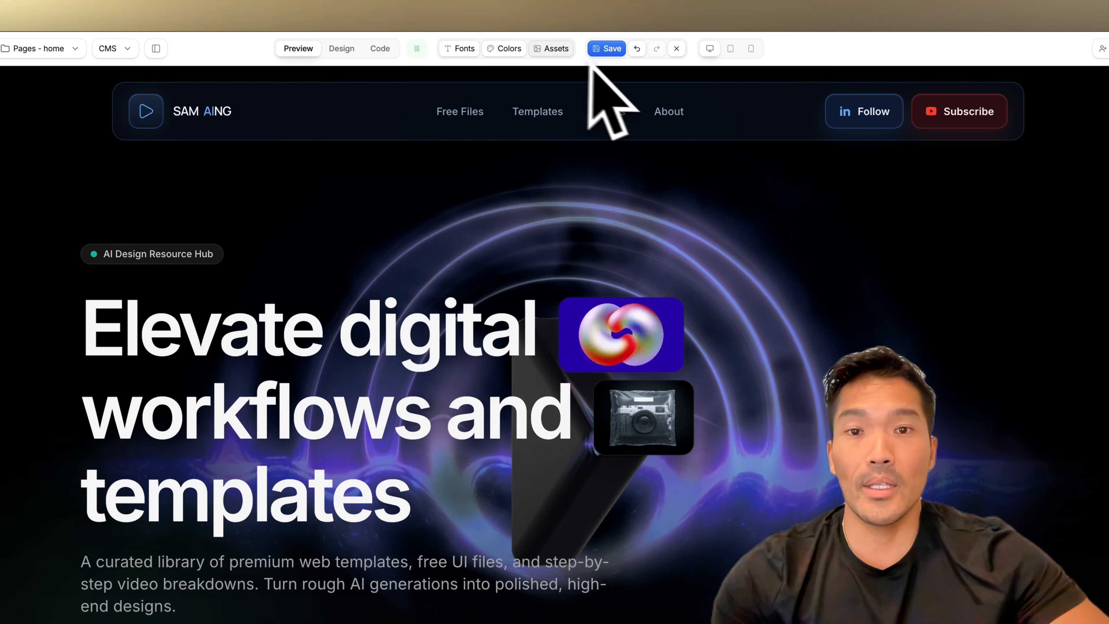
Try setting the animated background's height to Half, preview the page, and undo the height change.
{"action": "left_click", "coordinate": [553, 49]}
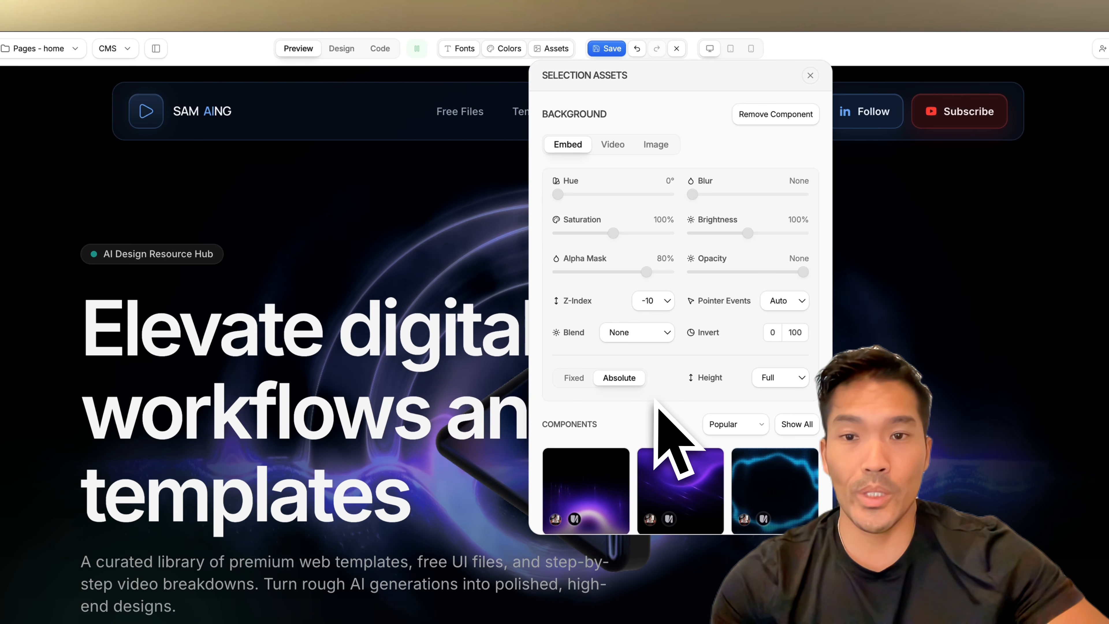
{"action": "left_click", "coordinate": [786, 379]}
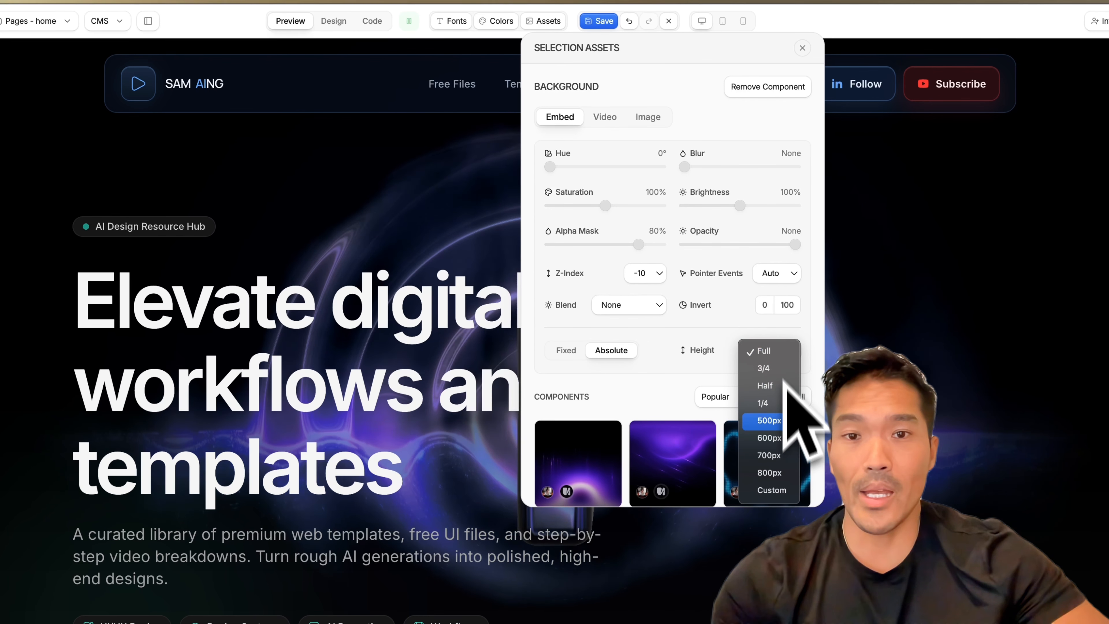
{"action": "key", "text": "Escape"}
{"action": "left_click", "coordinate": [788, 396]}
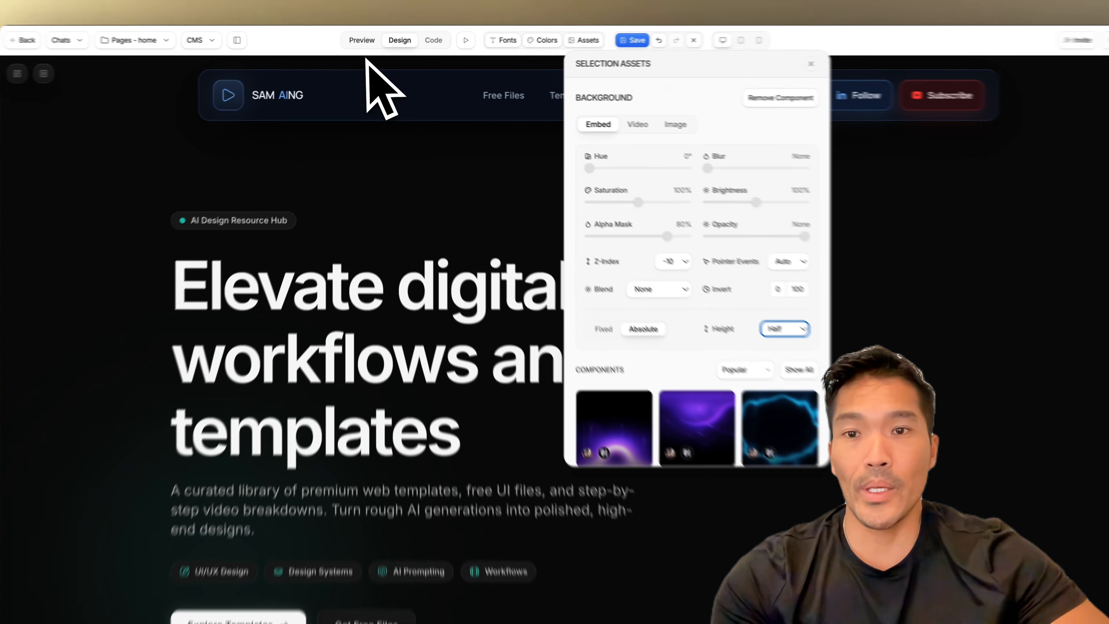
{"action": "left_click", "coordinate": [291, 21]}
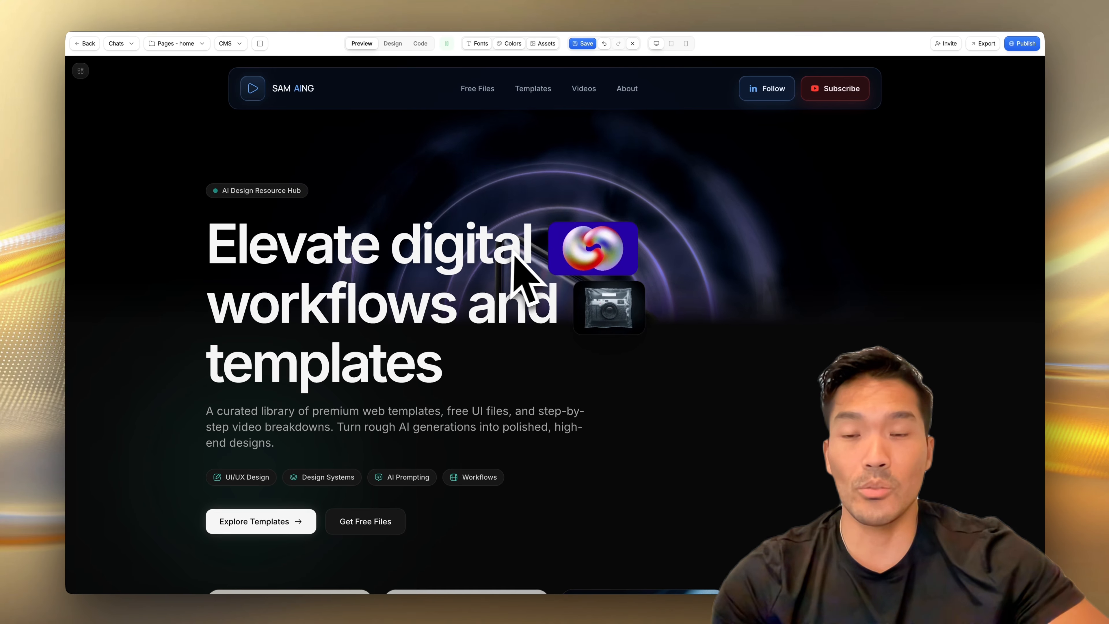
{"action": "scroll", "coordinate": [516, 245], "scroll_direction": "down", "scroll_amount": 8}
{"action": "scroll", "coordinate": [522, 260], "scroll_direction": "up", "scroll_amount": 8}
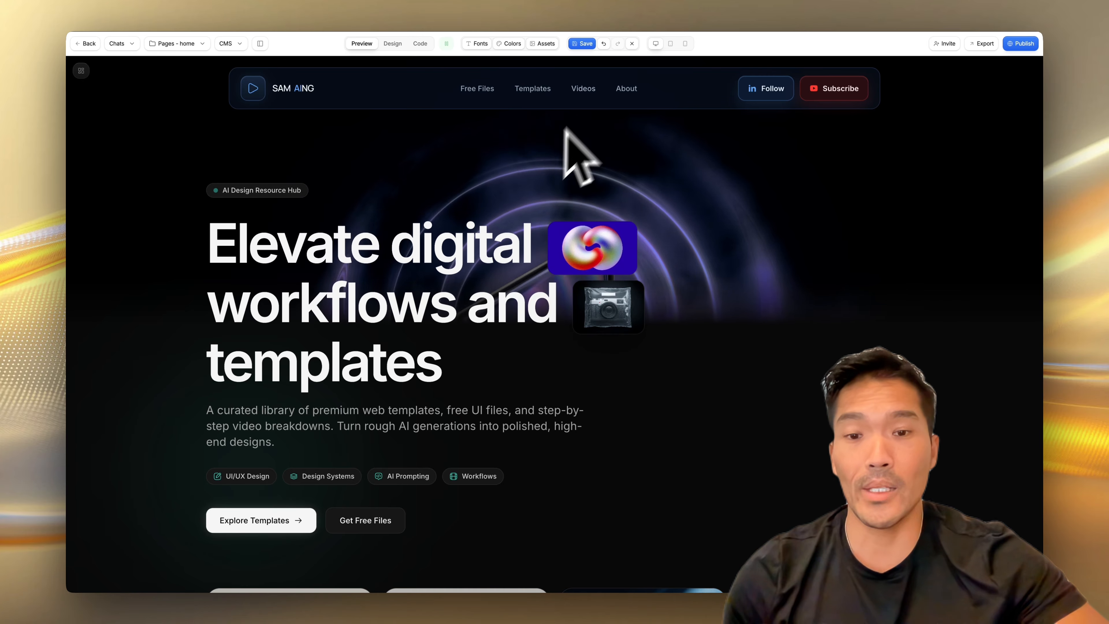
{"action": "left_click", "coordinate": [603, 44]}
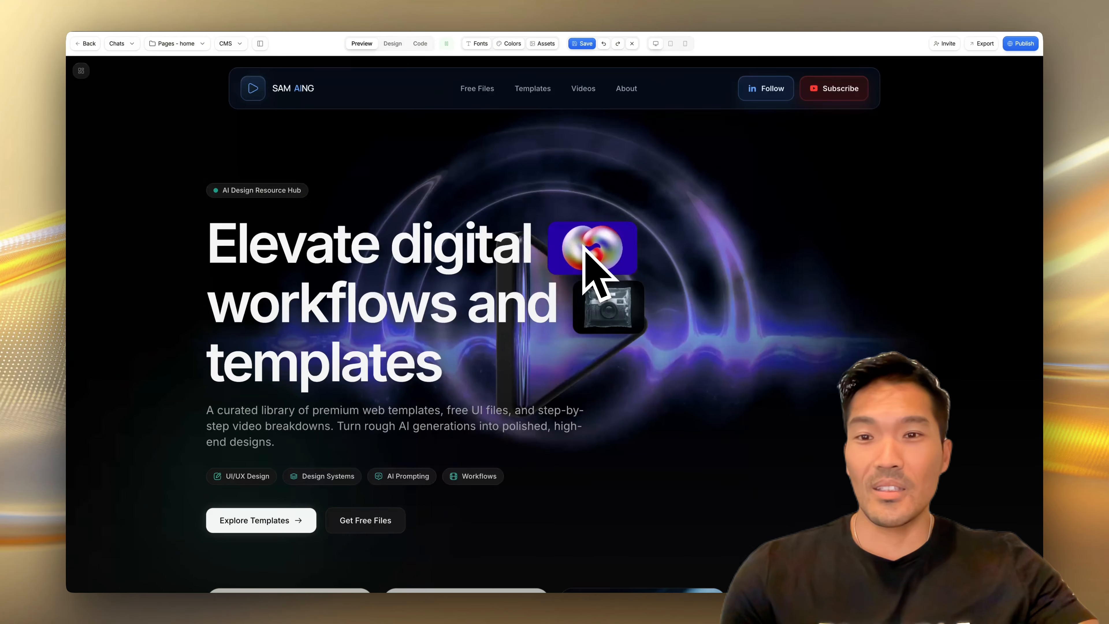
Replace the entire hero section block in the page code with the copied revised hero section code.
{"action": "key", "text": "ctrl+Right"}
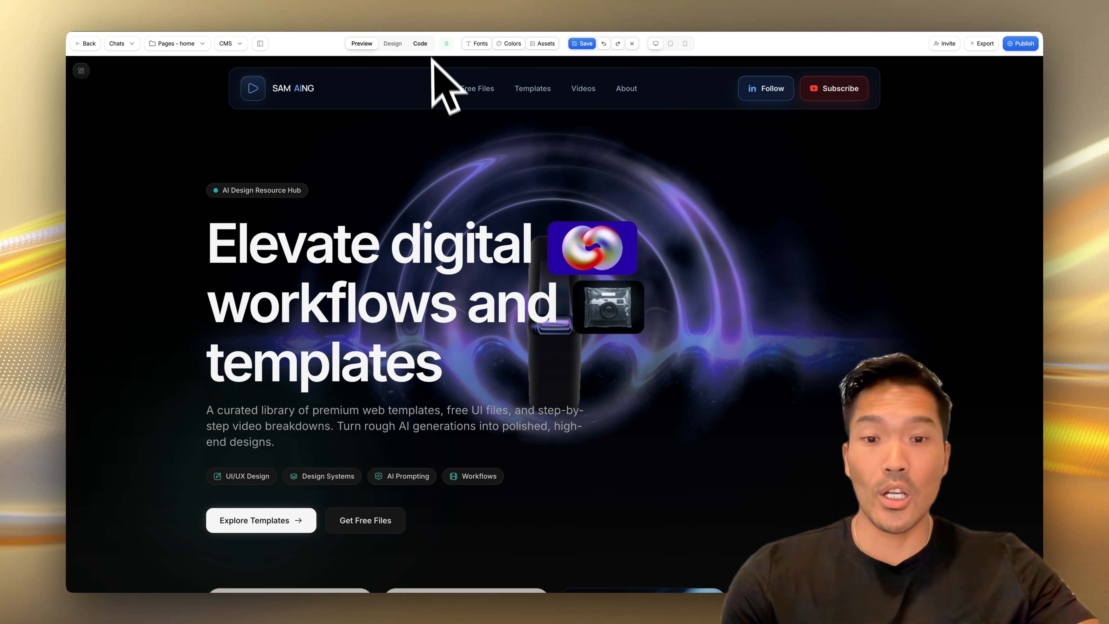
{"action": "left_click", "coordinate": [420, 43]}
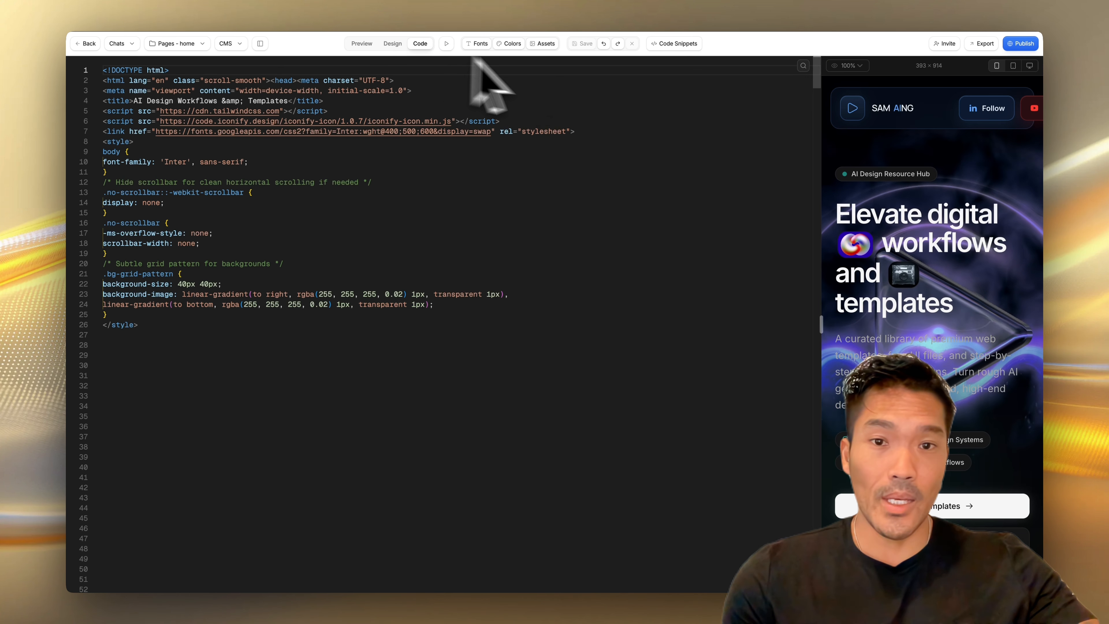
{"action": "left_click", "coordinate": [917, 173]}
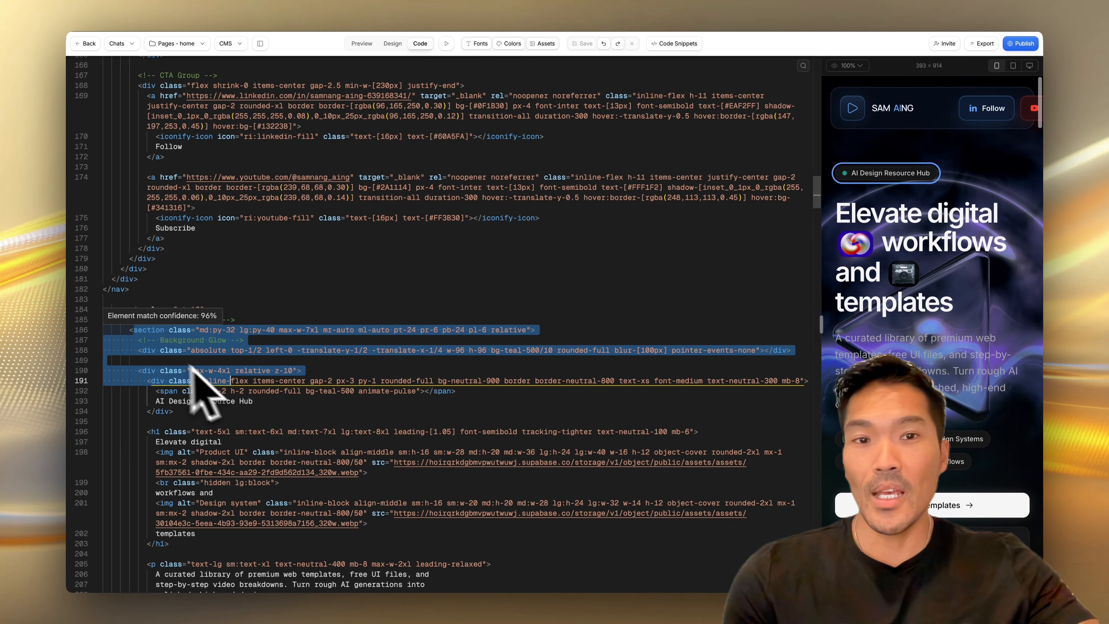
{"action": "scroll", "coordinate": [279, 416], "scroll_direction": "down", "scroll_amount": 18}
{"action": "left_click_drag", "start_coordinate": [130, 330], "coordinate": [235, 360]}
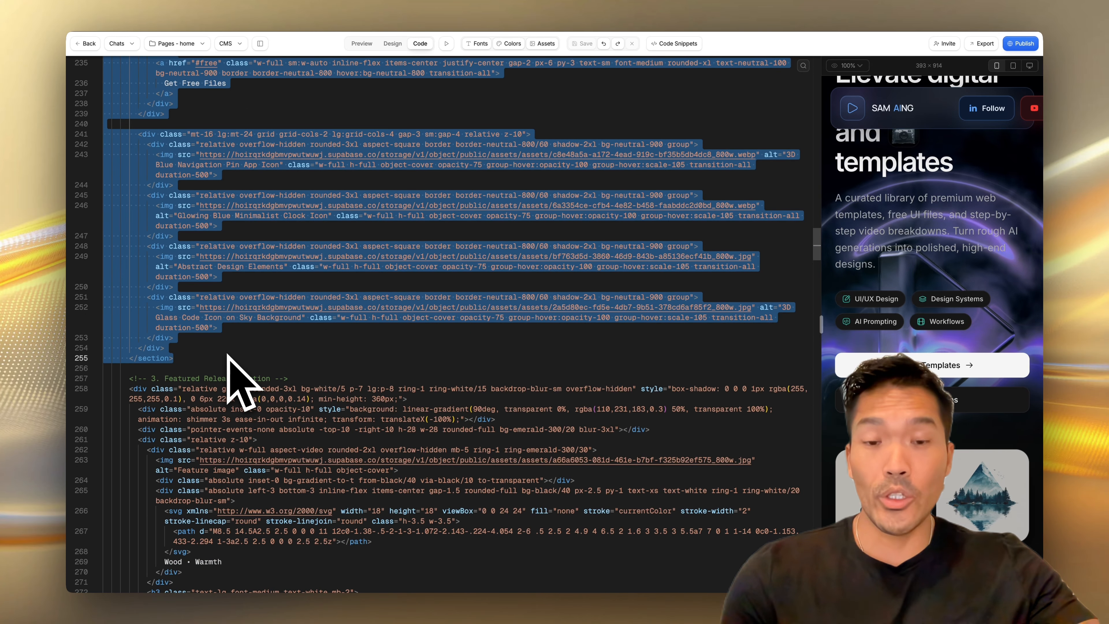
{"action": "key", "text": "super+v"}
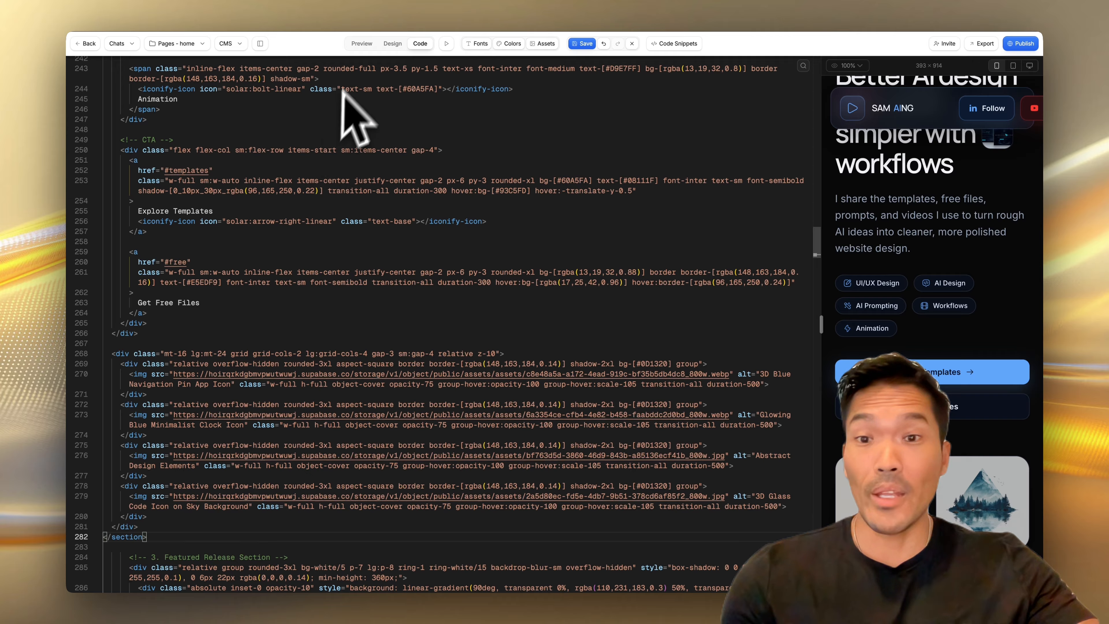
Preview the page to check the revised hero section, its image cards and the large feature image below.
{"action": "left_click", "coordinate": [361, 44]}
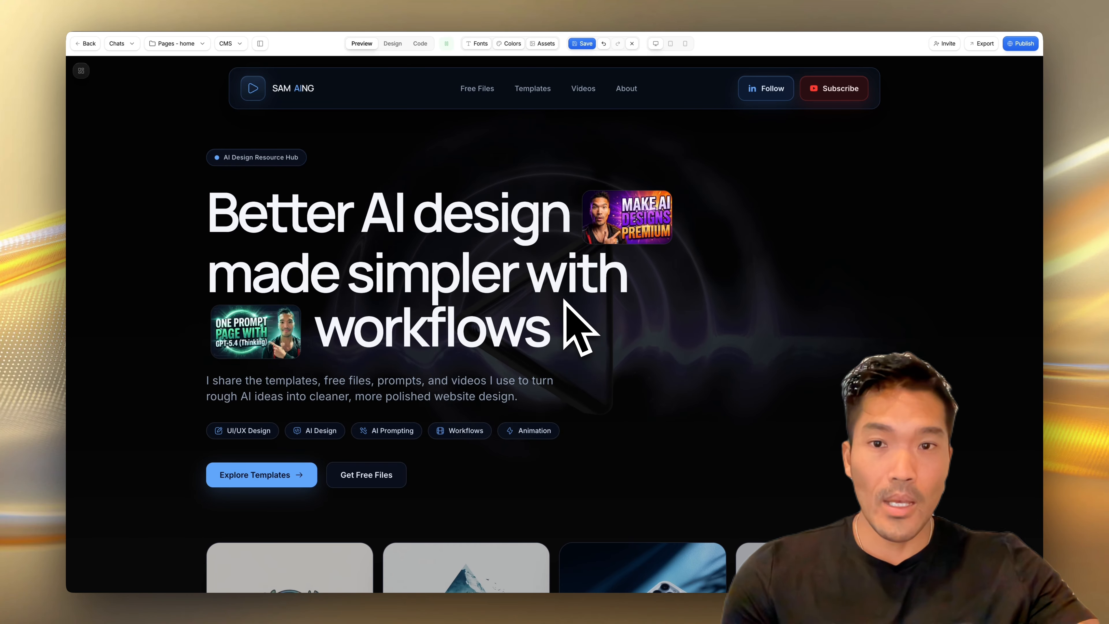
{"action": "scroll", "coordinate": [564, 302], "scroll_direction": "down", "scroll_amount": 5}
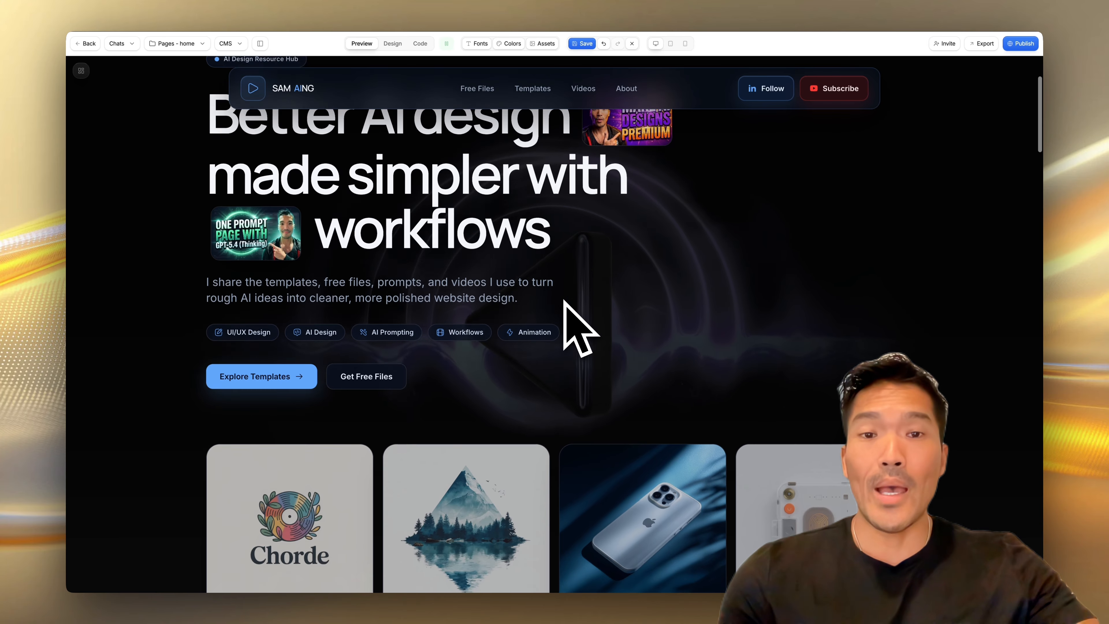
{"action": "scroll", "coordinate": [564, 302], "scroll_direction": "down", "scroll_amount": 7}
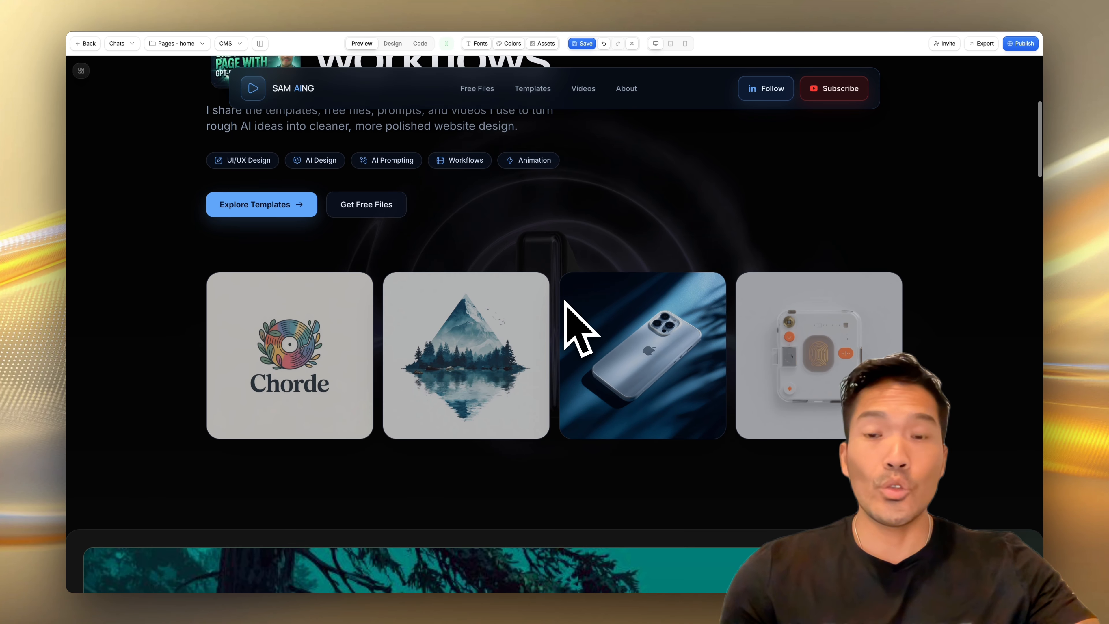
{"action": "scroll", "coordinate": [564, 301], "scroll_direction": "down", "scroll_amount": 3}
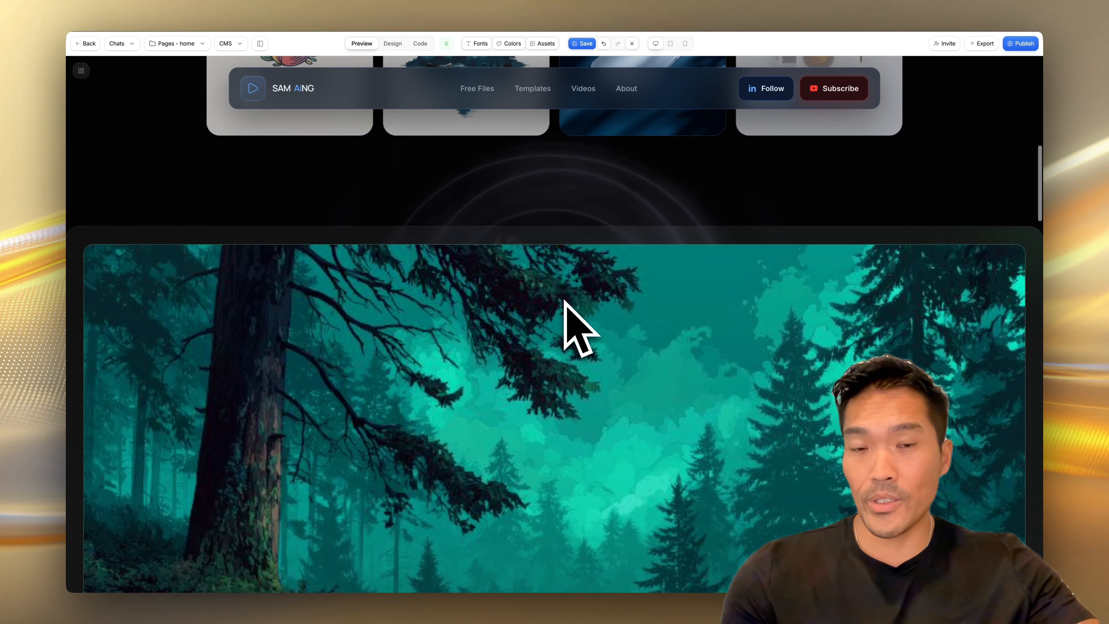
{"action": "scroll", "coordinate": [564, 301], "scroll_direction": "down", "scroll_amount": 5}
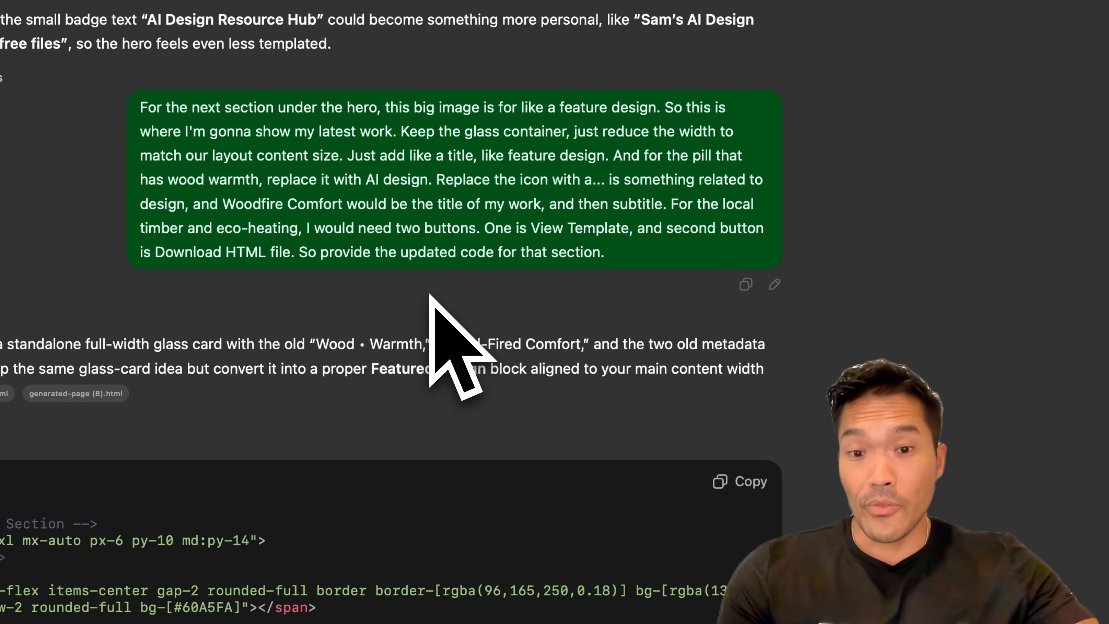
Copy the Featured Design section code from ChatGPT and replace the whole Featured Release section in Aura's page code with it.
{"action": "scroll", "coordinate": [495, 334], "scroll_direction": "down", "scroll_amount": 10}
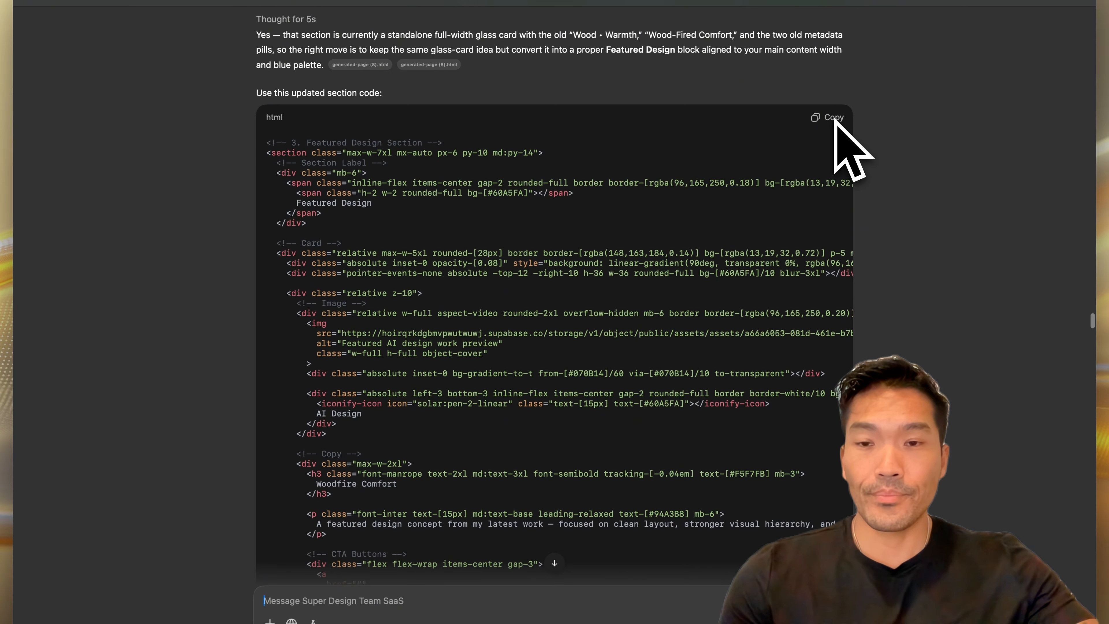
{"action": "key", "text": "ctrl+Right"}
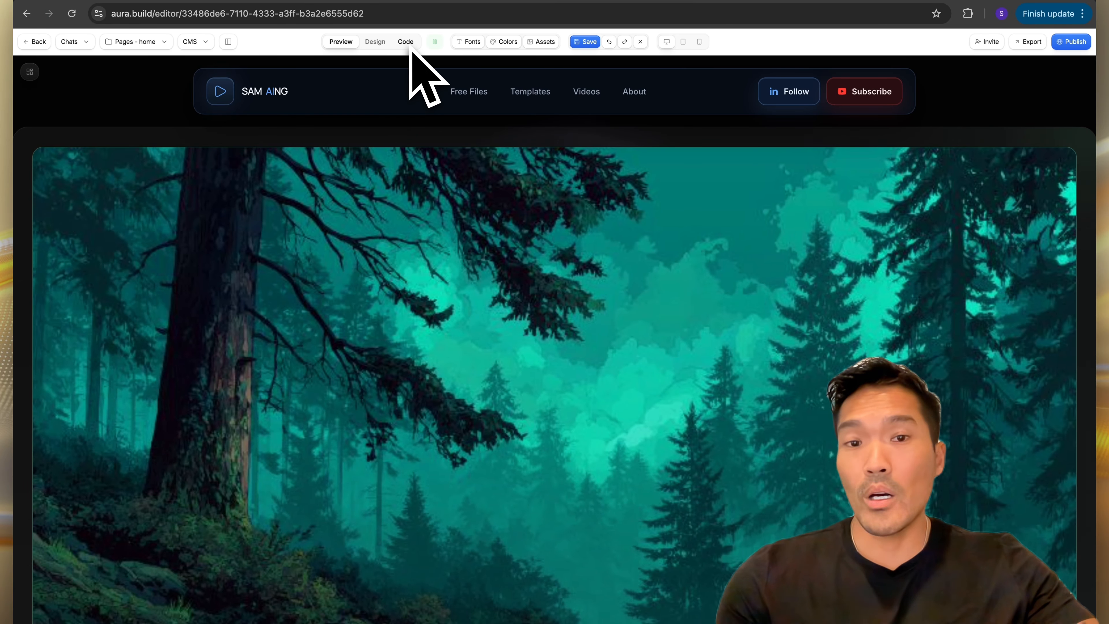
{"action": "left_click", "coordinate": [409, 47]}
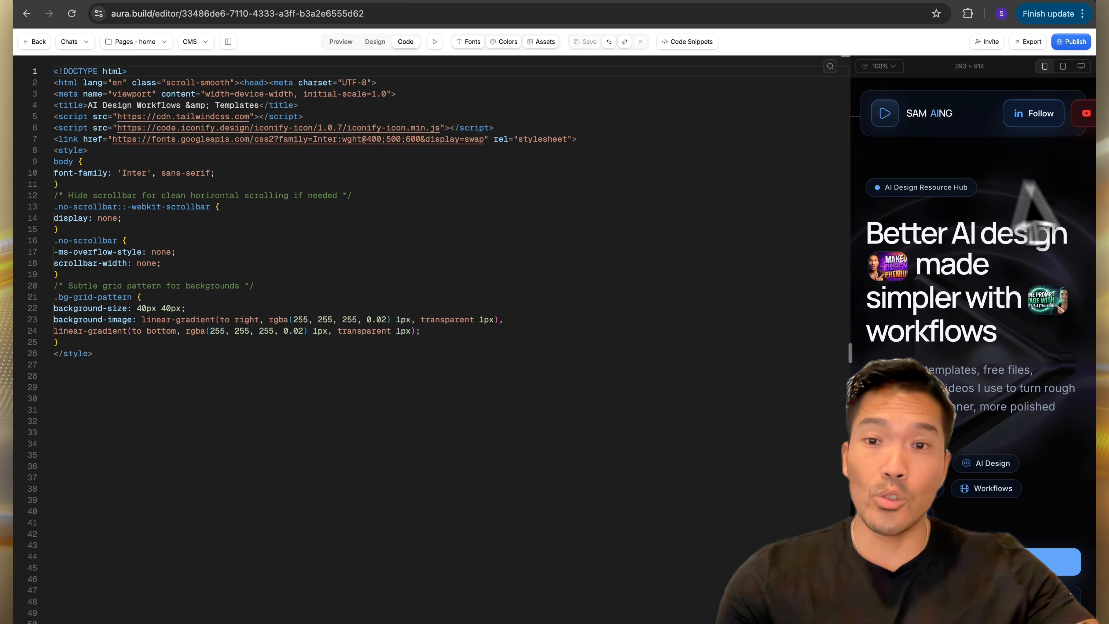
{"action": "left_click", "coordinate": [1063, 67]}
{"action": "scroll", "coordinate": [1015, 273], "scroll_direction": "down", "scroll_amount": 10}
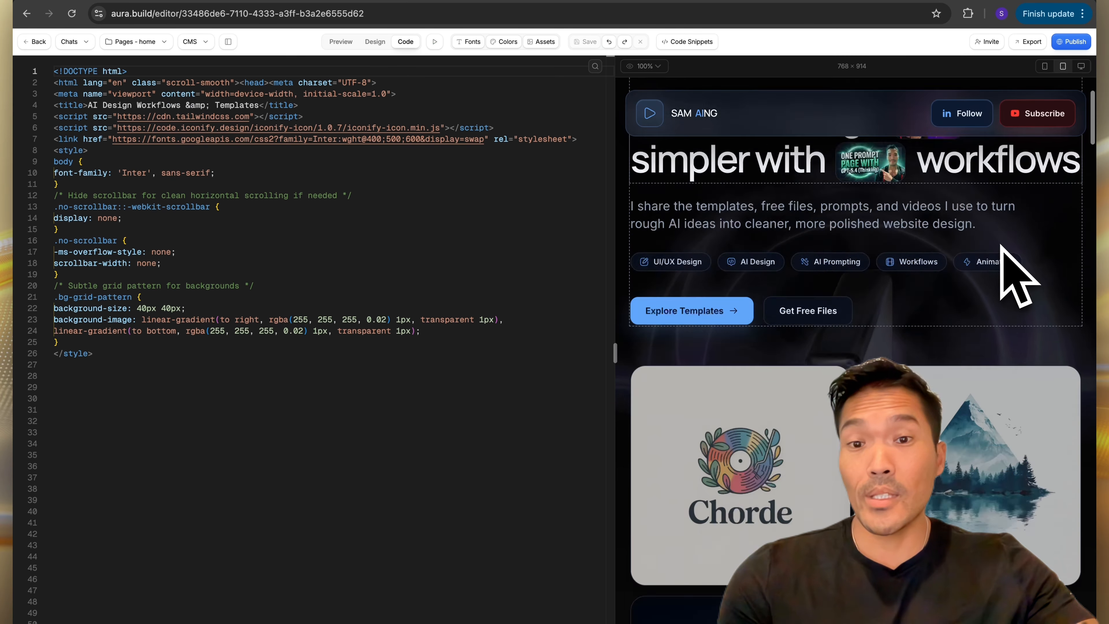
{"action": "scroll", "coordinate": [991, 262], "scroll_direction": "down", "scroll_amount": 3}
{"action": "left_click", "coordinate": [932, 311]}
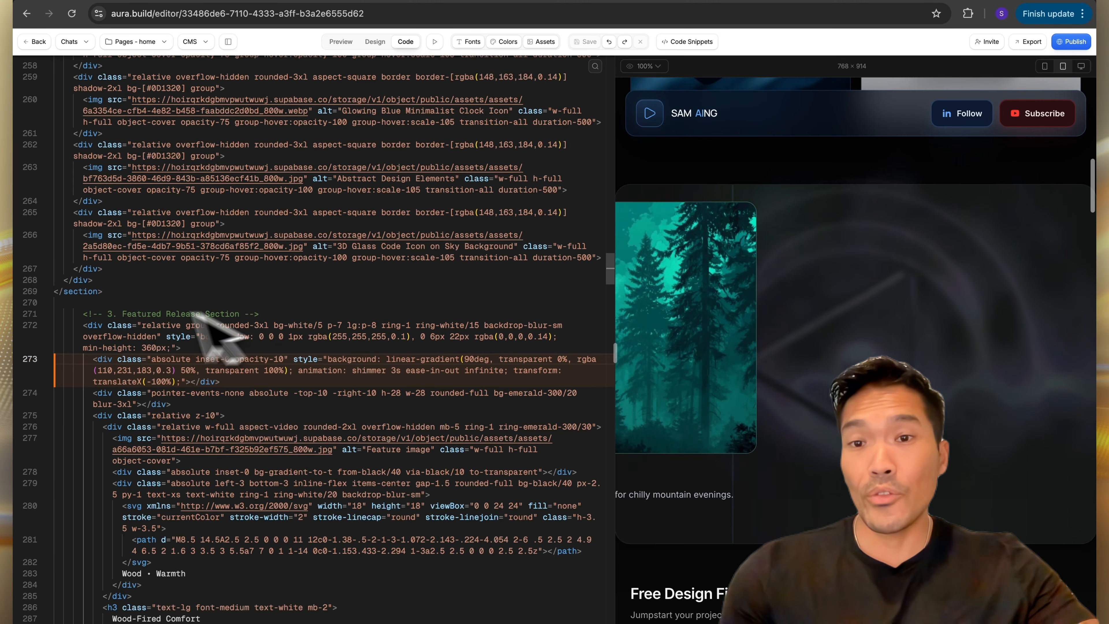
{"action": "left_click_drag", "start_coordinate": [82, 313], "coordinate": [263, 546]}
{"action": "key", "text": "super+v"}
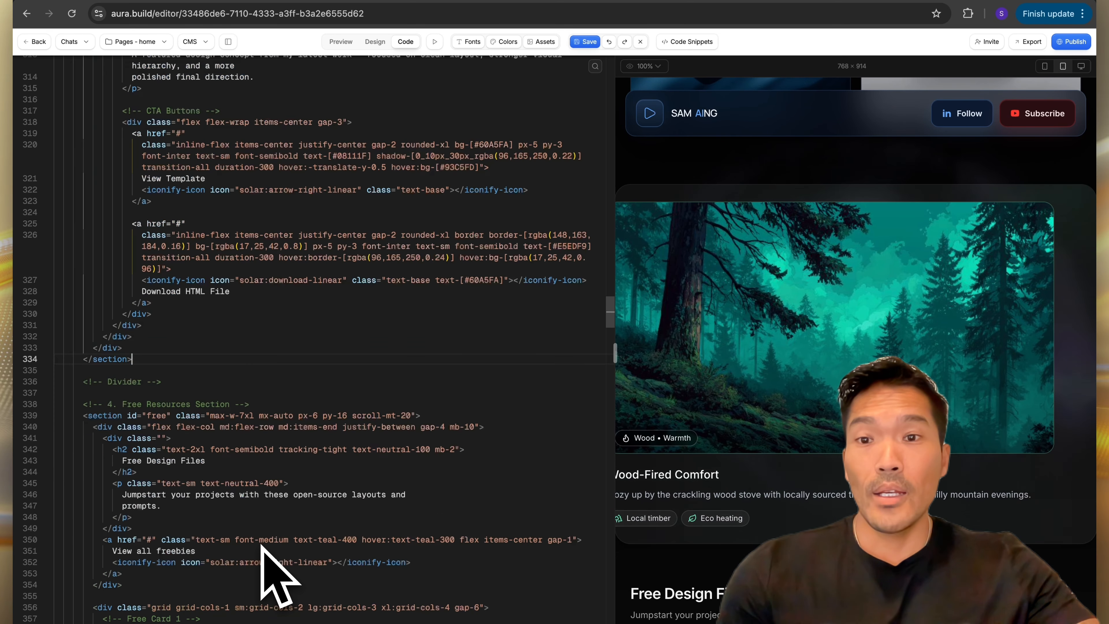
Preview the Featured Design section to check its card width, label, title and two buttons.
{"action": "left_click", "coordinate": [340, 42]}
{"action": "scroll", "coordinate": [496, 322], "scroll_direction": "down", "scroll_amount": 10}
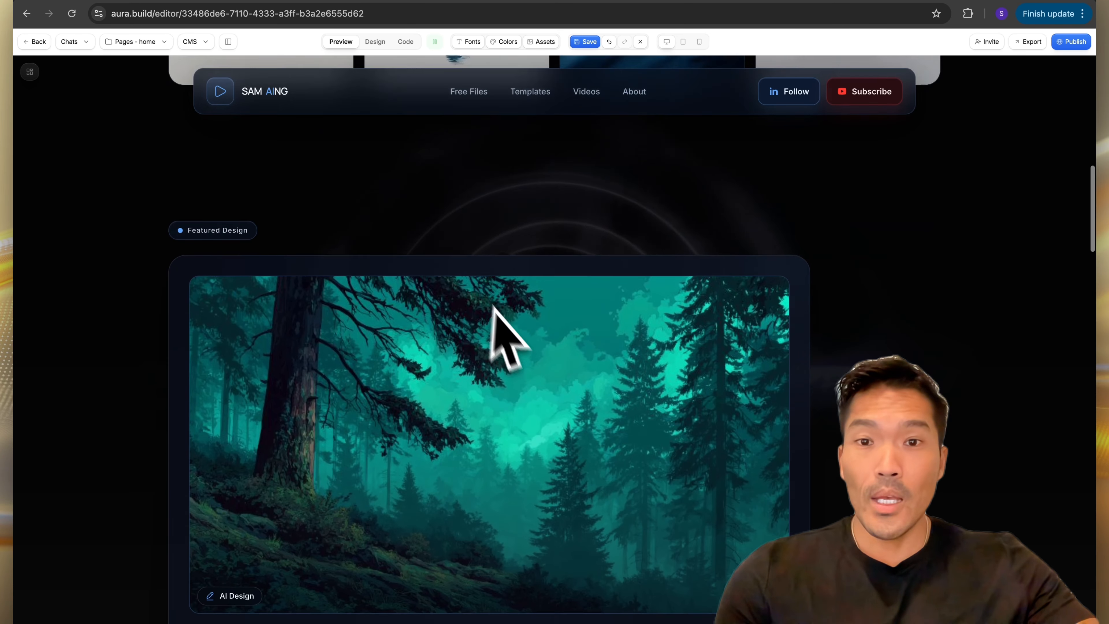
{"action": "scroll", "coordinate": [500, 317], "scroll_direction": "down", "scroll_amount": 5}
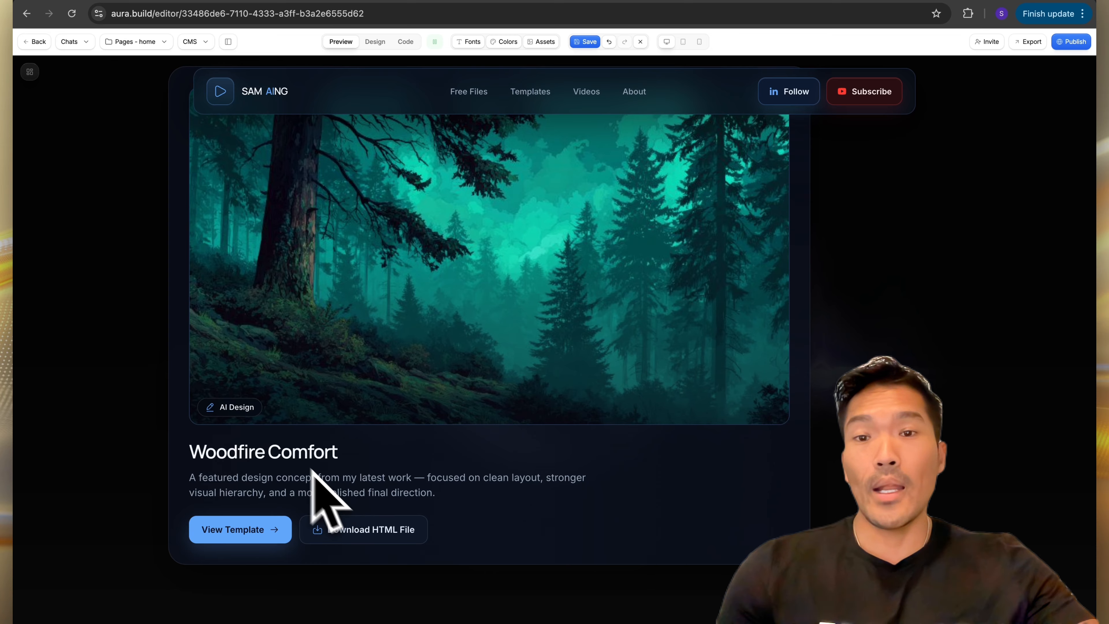
{"action": "scroll", "coordinate": [311, 470], "scroll_direction": "up", "scroll_amount": 3}
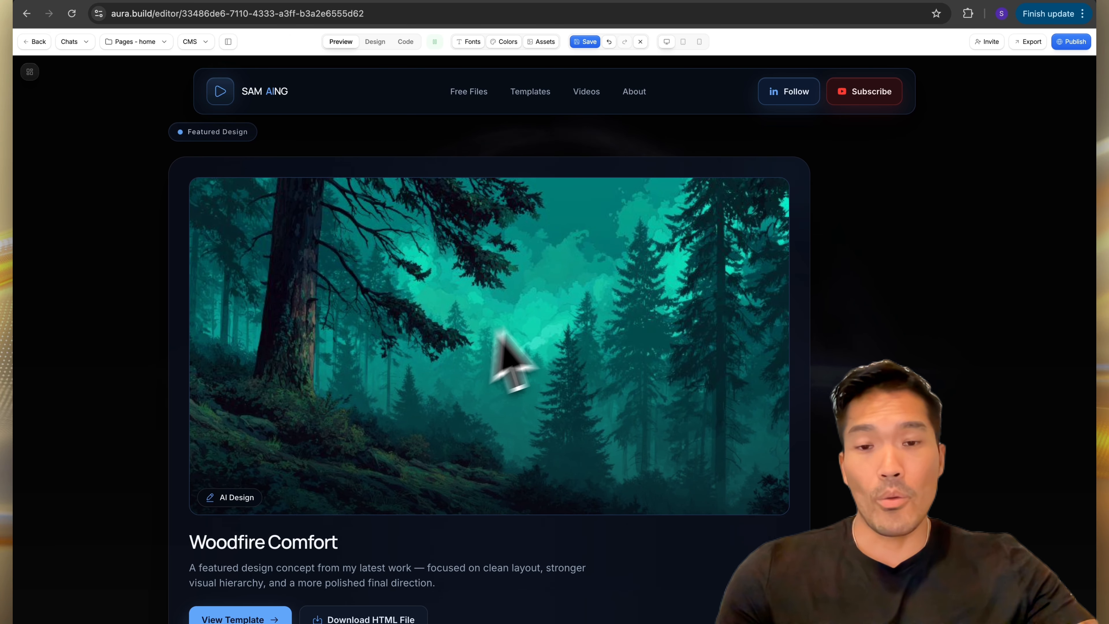
Replace the entire Featured Design section in the page code with the revised version that has a centered "Latest work" heading.
{"action": "left_click", "coordinate": [406, 42]}
{"action": "left_click", "coordinate": [1063, 66]}
{"action": "scroll", "coordinate": [1010, 317], "scroll_direction": "down", "scroll_amount": 10}
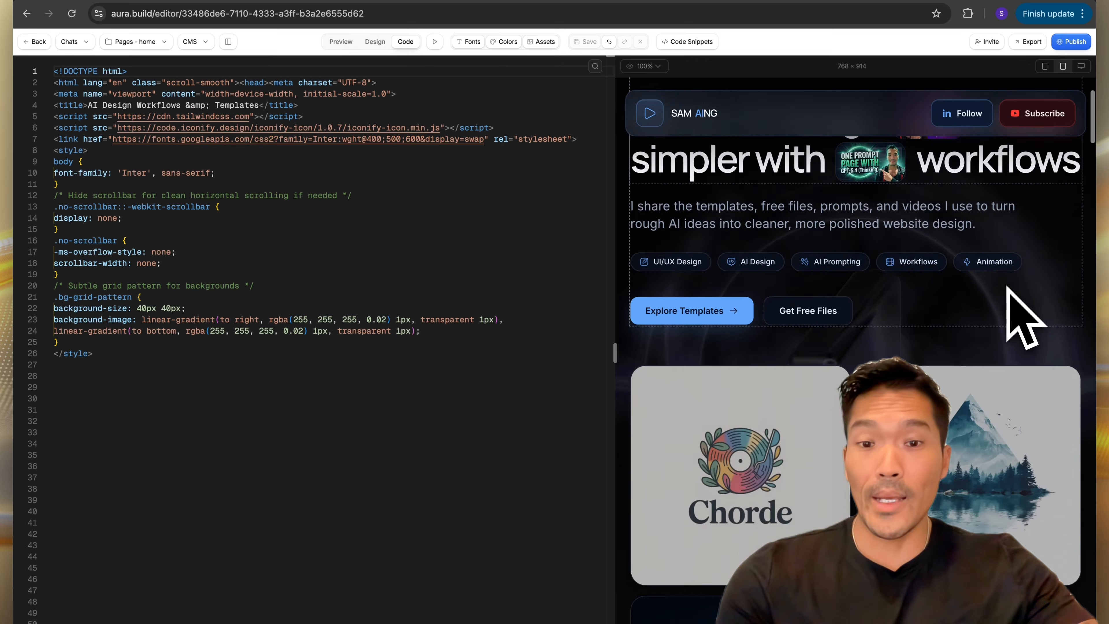
{"action": "left_click", "coordinate": [913, 206]}
{"action": "left_click_drag", "start_coordinate": [83, 348], "coordinate": [112, 374]}
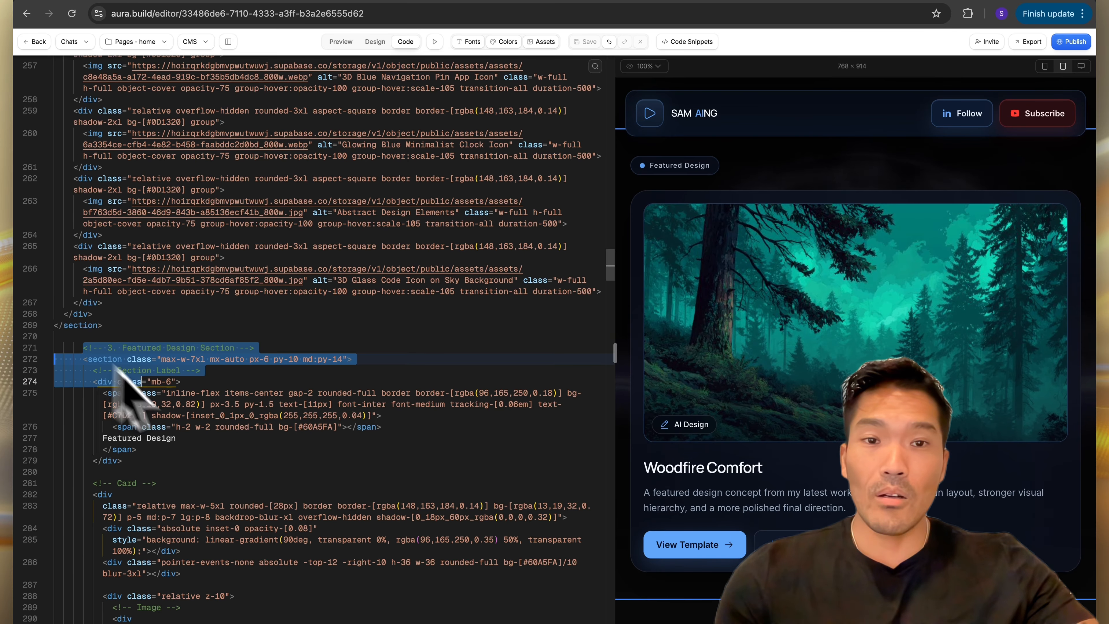
{"action": "scroll", "coordinate": [175, 402], "scroll_direction": "down", "scroll_amount": 18}
{"action": "left_click", "coordinate": [172, 383], "text": "shift"}
{"action": "key", "text": "super+v"}
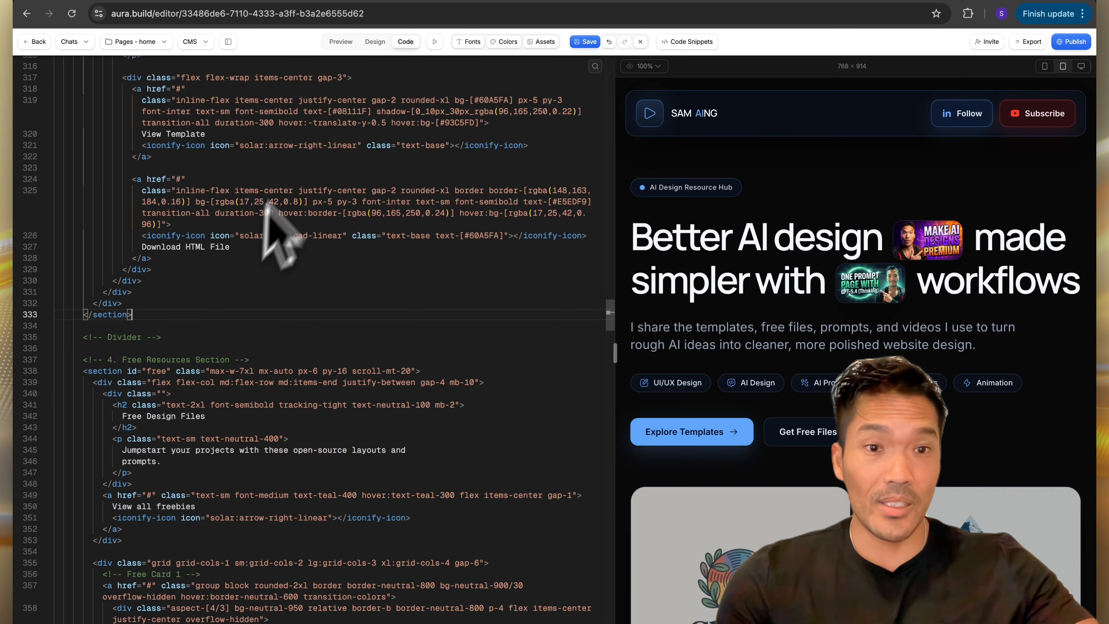
Preview the page to check the centered "Latest work" section and the Free Design Files cards beneath it.
{"action": "left_click", "coordinate": [341, 45]}
{"action": "scroll", "coordinate": [495, 210], "scroll_direction": "down", "scroll_amount": 15}
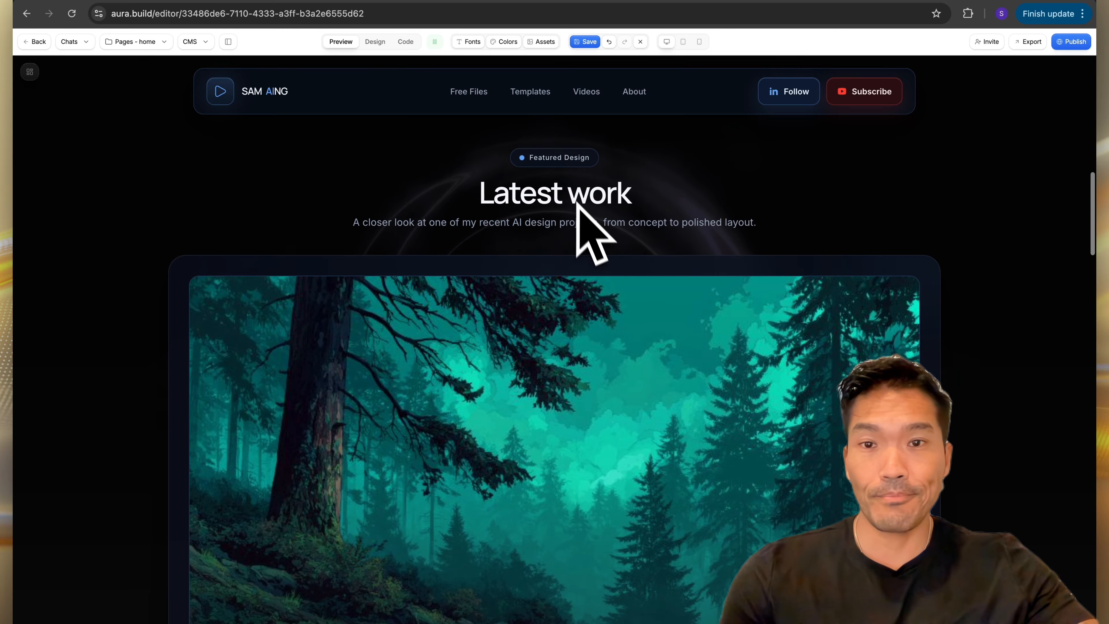
{"action": "scroll", "coordinate": [582, 235], "scroll_direction": "down", "scroll_amount": 3}
{"action": "scroll", "coordinate": [590, 240], "scroll_direction": "down", "scroll_amount": 2}
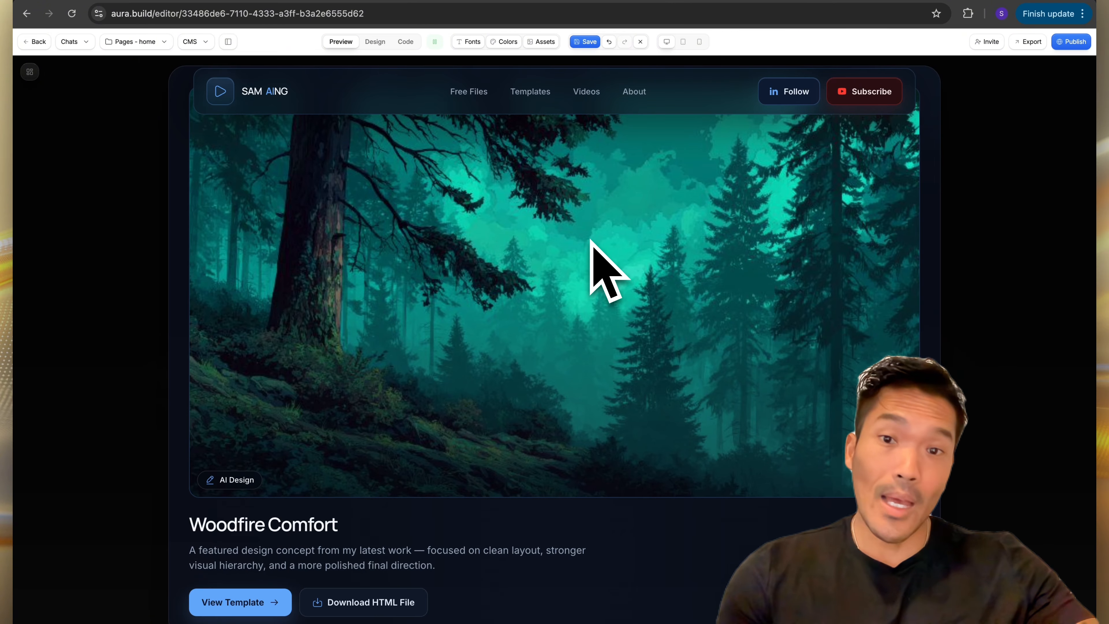
{"action": "scroll", "coordinate": [590, 240], "scroll_direction": "down", "scroll_amount": 8}
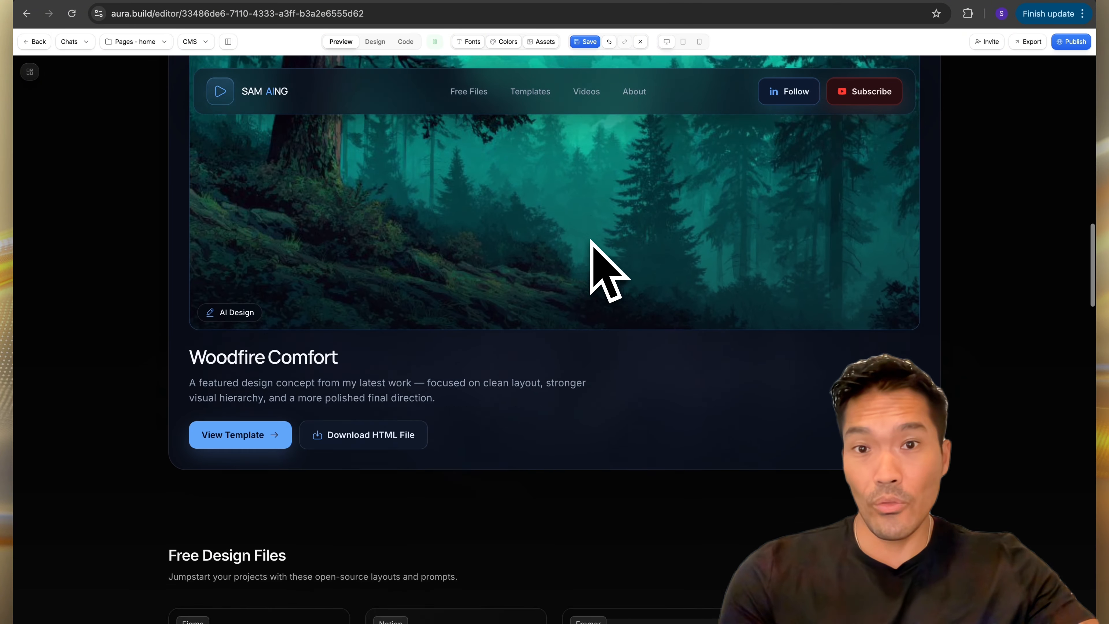
{"action": "scroll", "coordinate": [590, 241], "scroll_direction": "down", "scroll_amount": 4}
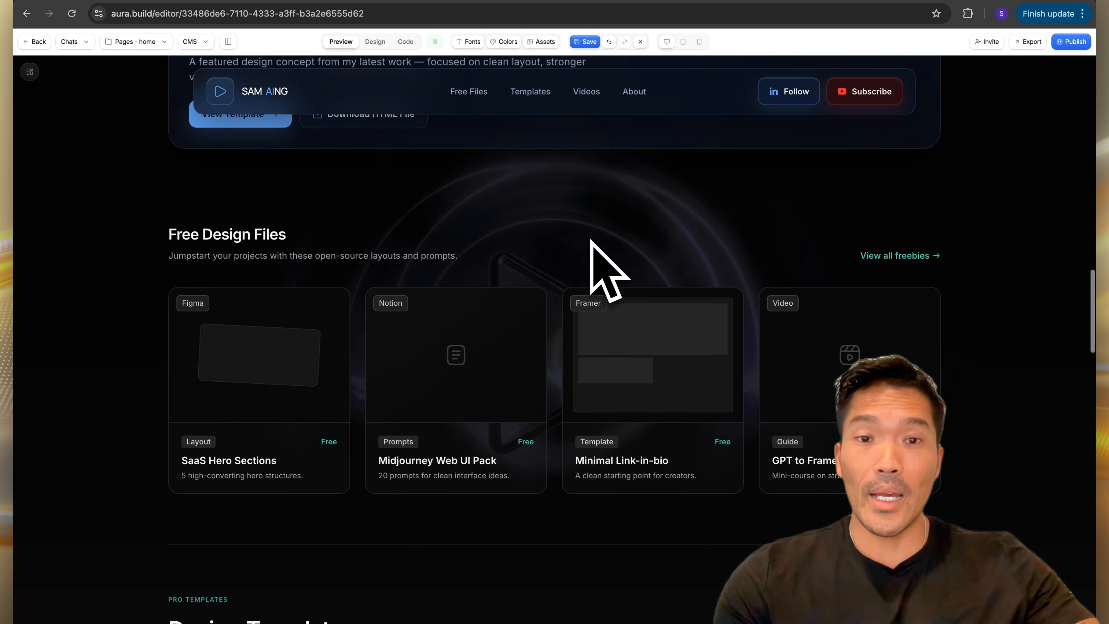
{"action": "scroll", "coordinate": [591, 241], "scroll_direction": "down", "scroll_amount": 2}
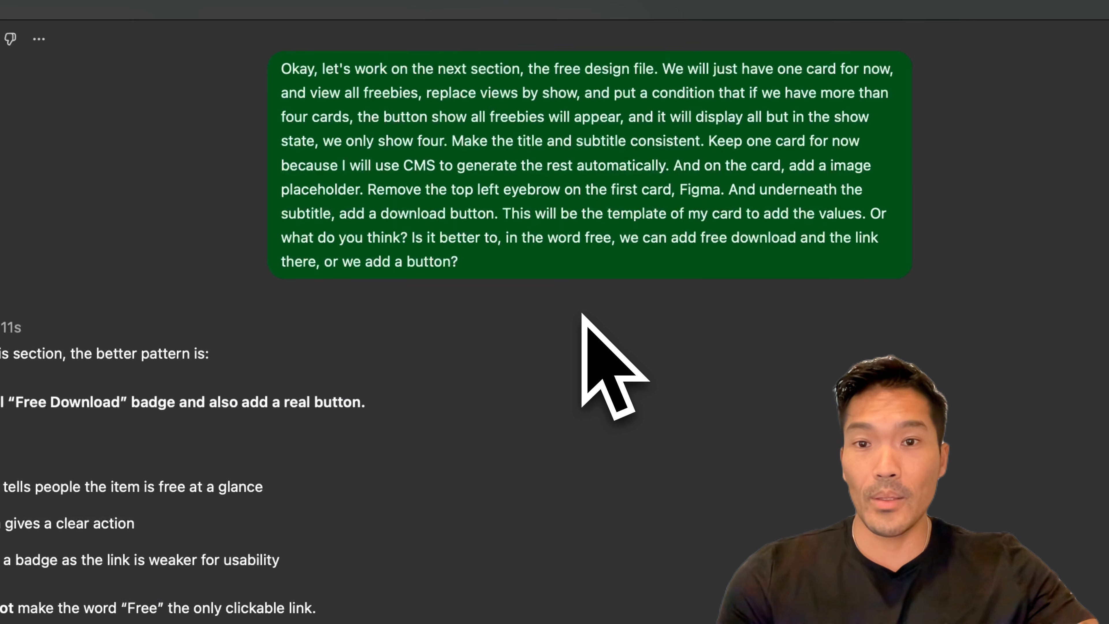
Replace the Free Resources section in Aura's page code with the one-card Free Design Files section copied from ChatGPT, and preview the page.
{"action": "scroll", "coordinate": [581, 315], "scroll_direction": "down", "scroll_amount": 10}
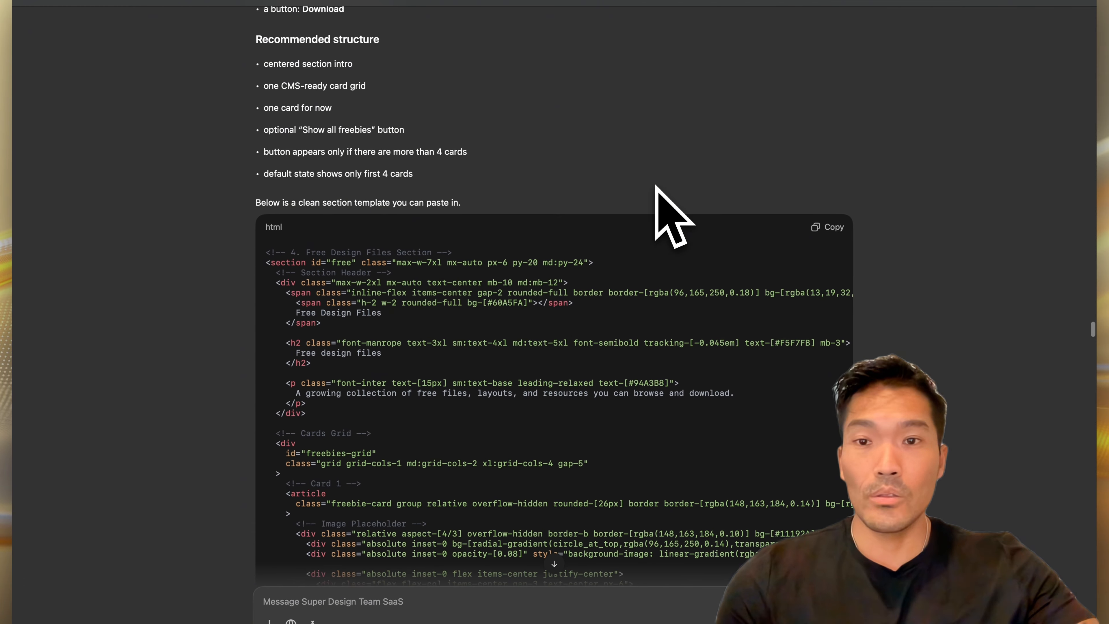
{"action": "left_click", "coordinate": [828, 227]}
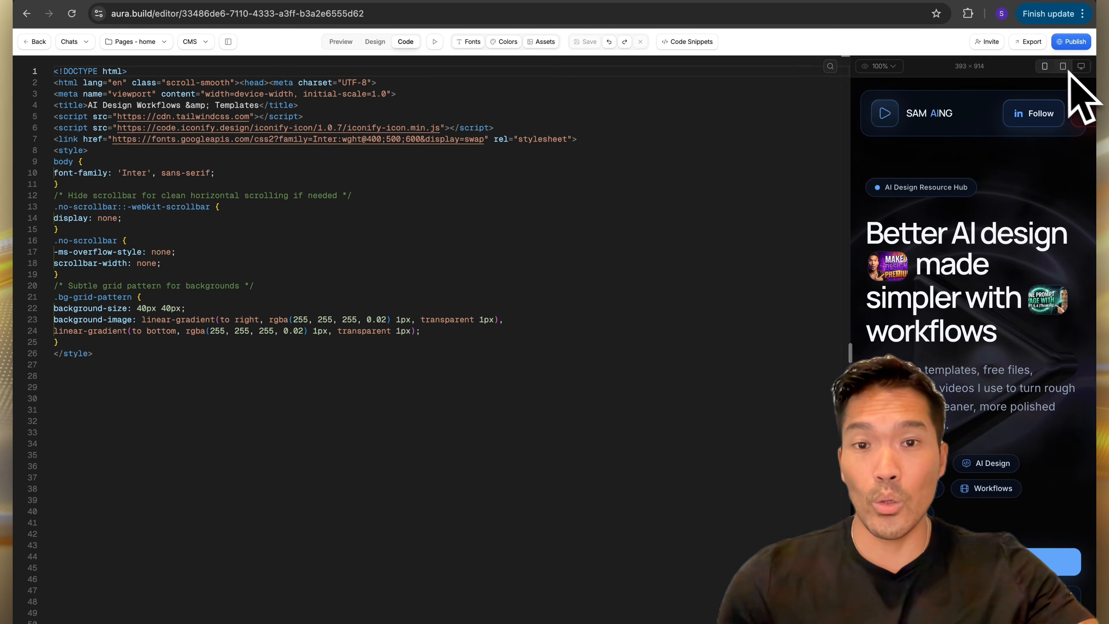
{"action": "left_click", "coordinate": [1063, 66]}
{"action": "scroll", "coordinate": [936, 377], "scroll_direction": "down", "scroll_amount": 20}
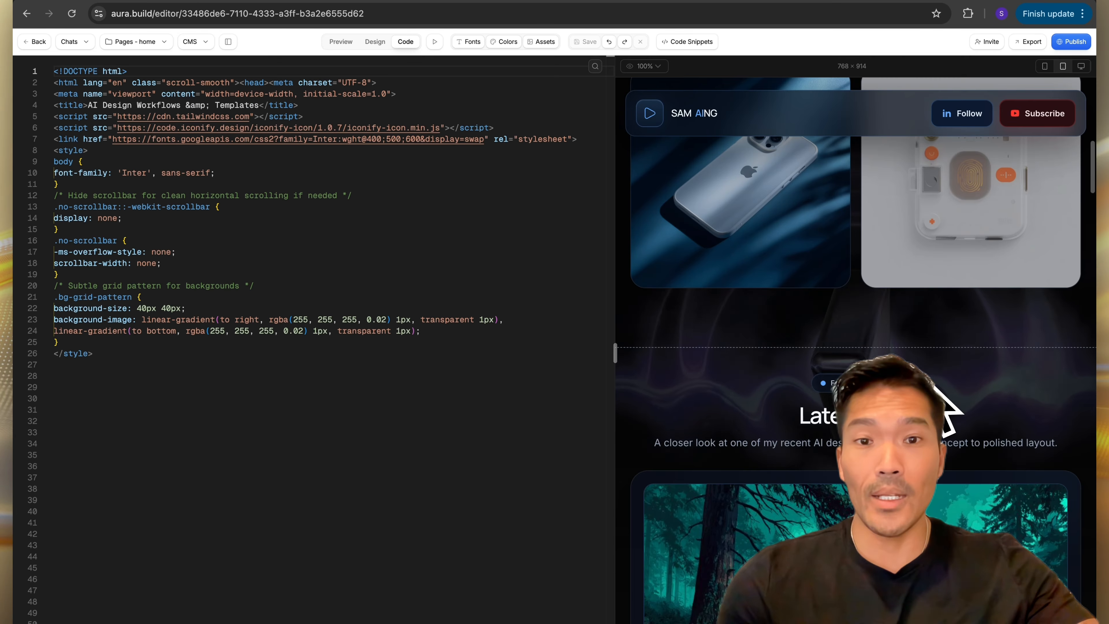
{"action": "left_click", "coordinate": [919, 339]}
{"action": "scroll", "coordinate": [919, 340], "scroll_direction": "down", "scroll_amount": 5}
{"action": "left_click_drag", "start_coordinate": [83, 348], "coordinate": [274, 503]}
{"action": "left_click", "coordinate": [178, 506], "text": "shift"}
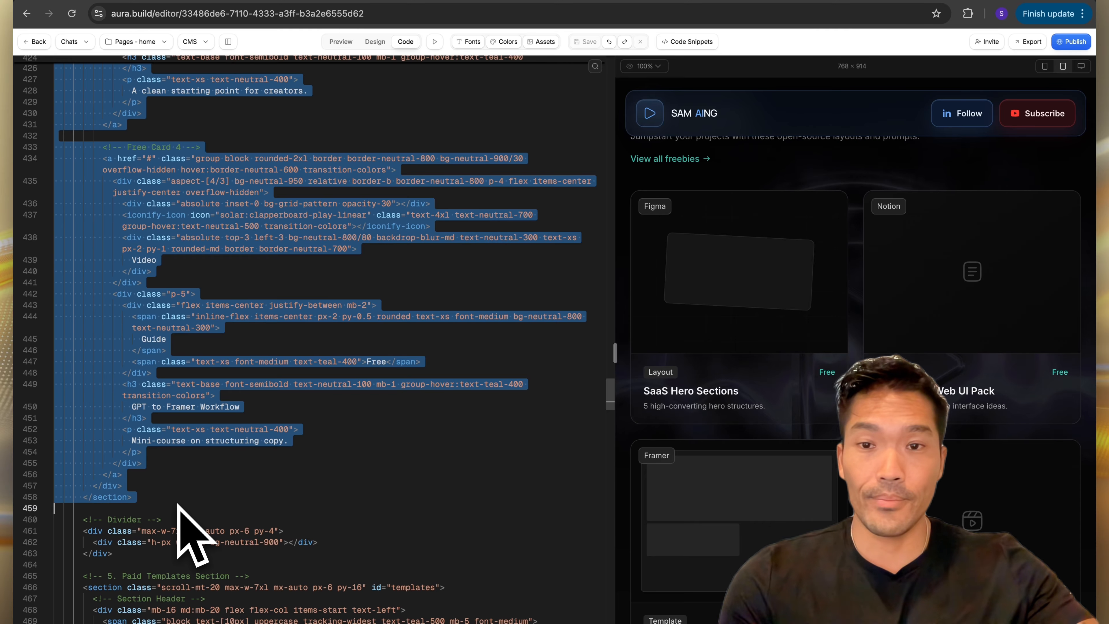
{"action": "key", "text": "super+v"}
{"action": "left_click", "coordinate": [341, 41]}
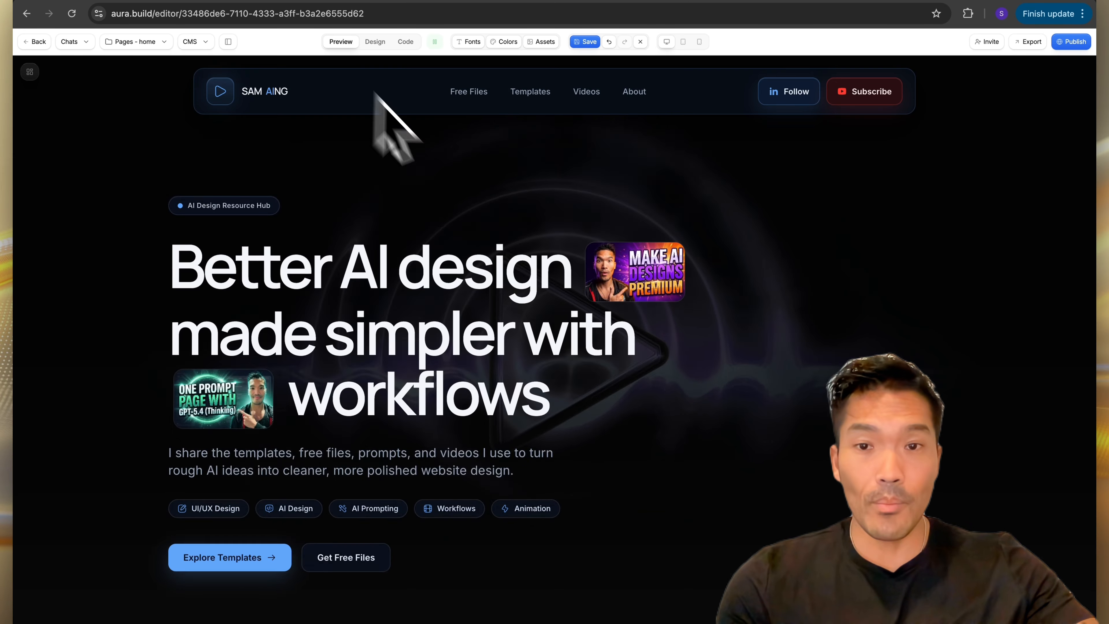
{"action": "scroll", "coordinate": [569, 284], "scroll_direction": "down", "scroll_amount": 10}
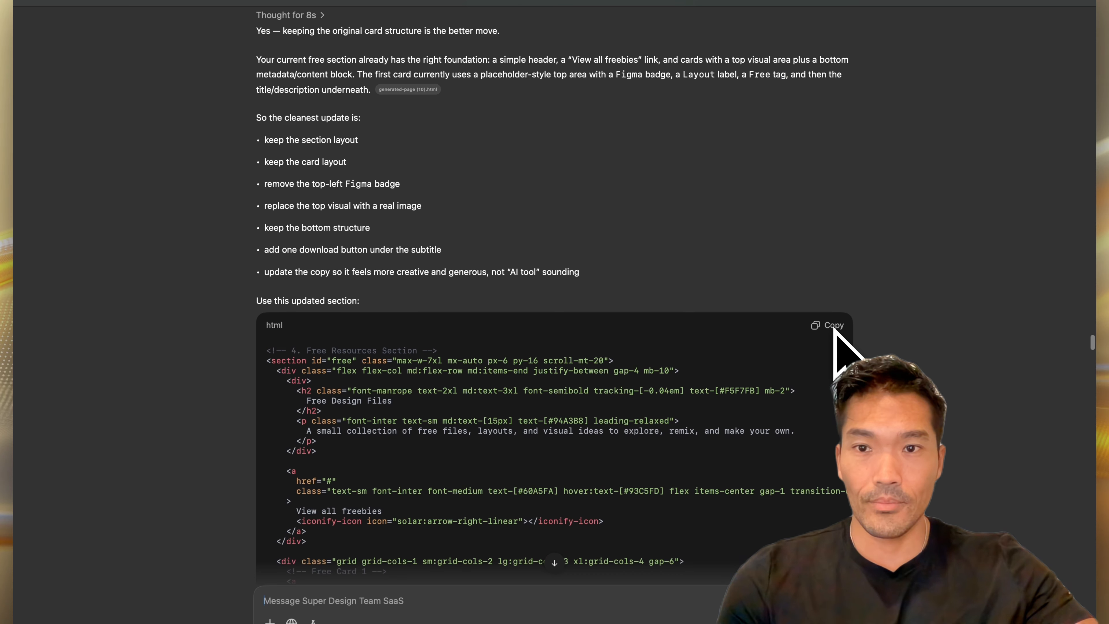
Copy the updated Free Resources section code from ChatGPT and replace the free files and paid templates sections in Aura's page code with it.
{"action": "left_click", "coordinate": [834, 326]}
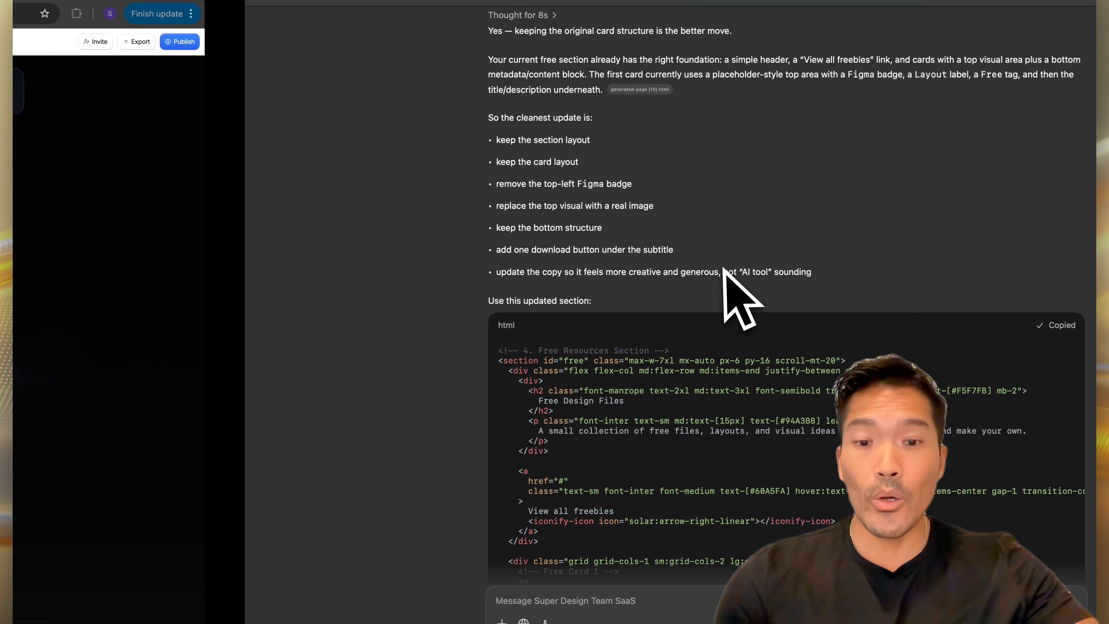
{"action": "left_click", "coordinate": [405, 41]}
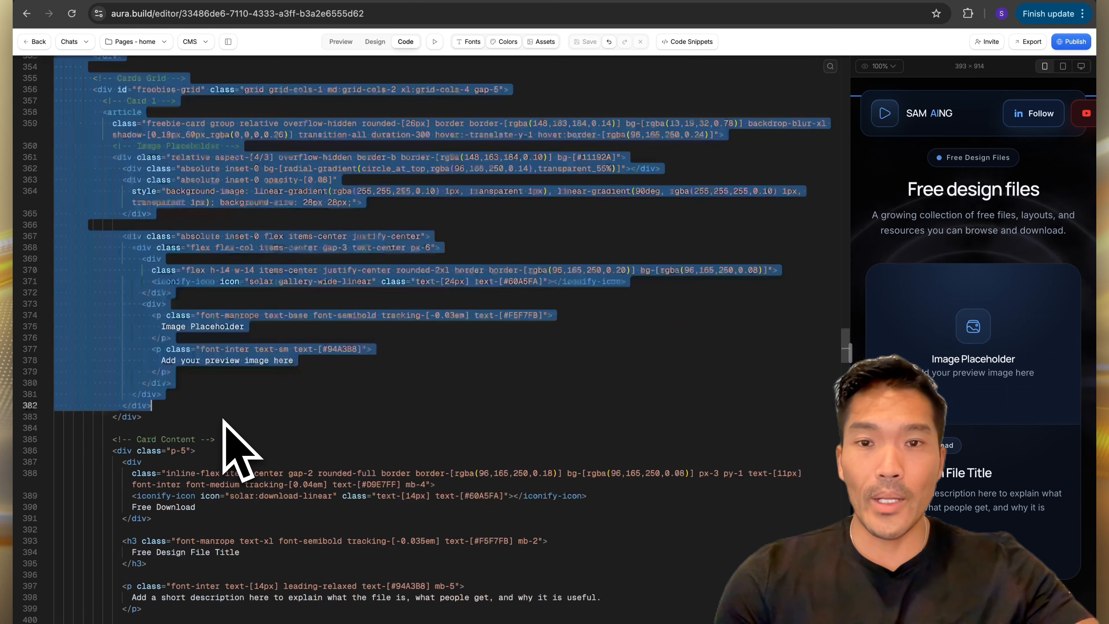
{"action": "scroll", "coordinate": [223, 420], "scroll_direction": "down", "scroll_amount": 20}
{"action": "scroll", "coordinate": [223, 420], "scroll_direction": "down", "scroll_amount": 14}
{"action": "left_click", "coordinate": [224, 421], "text": "shift"}
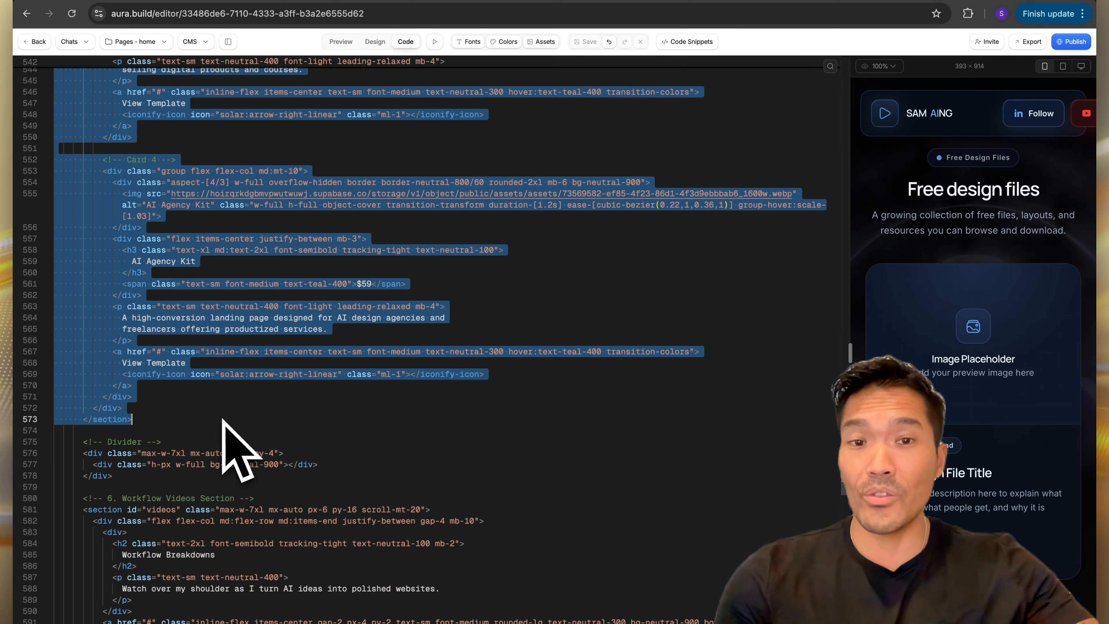
{"action": "key", "text": "super+v"}
Preview the page to review the free files card, the premium templates section and the workflow videos section.
{"action": "left_click", "coordinate": [343, 43]}
{"action": "scroll", "coordinate": [454, 192], "scroll_direction": "down", "scroll_amount": 12}
{"action": "scroll", "coordinate": [480, 245], "scroll_direction": "down", "scroll_amount": 10}
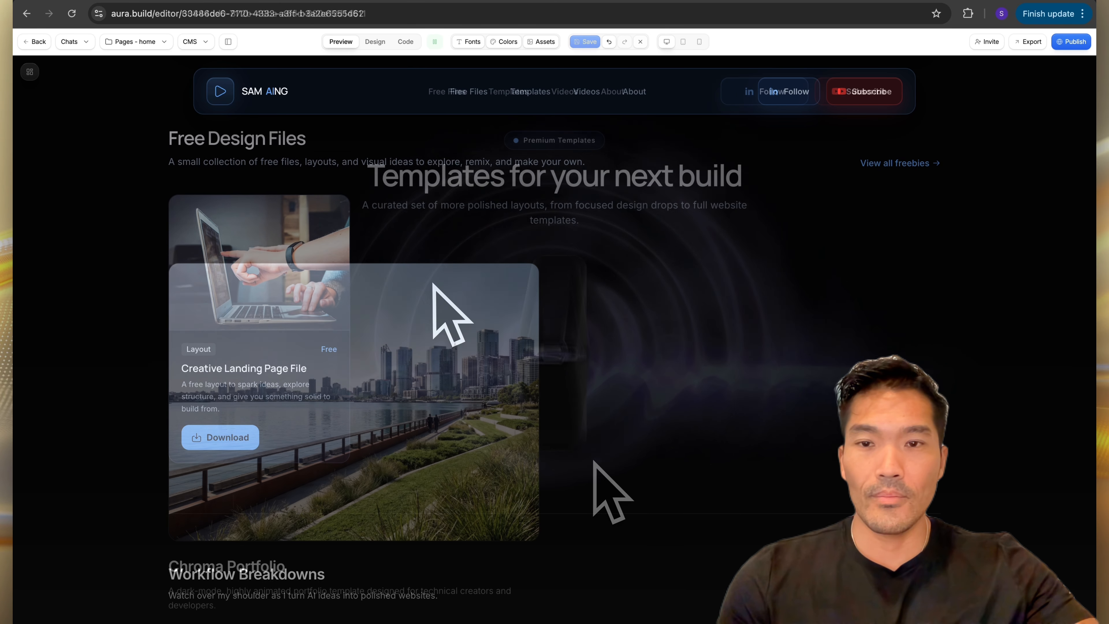
{"action": "scroll", "coordinate": [588, 457], "scroll_direction": "down", "scroll_amount": 5}
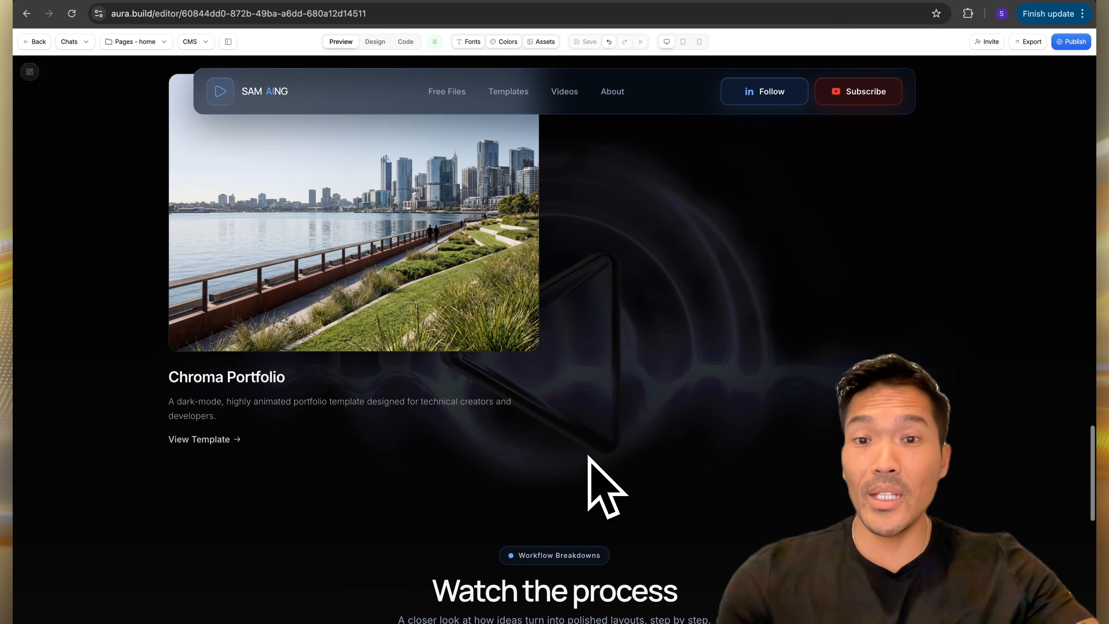
{"action": "scroll", "coordinate": [588, 457], "scroll_direction": "down", "scroll_amount": 7}
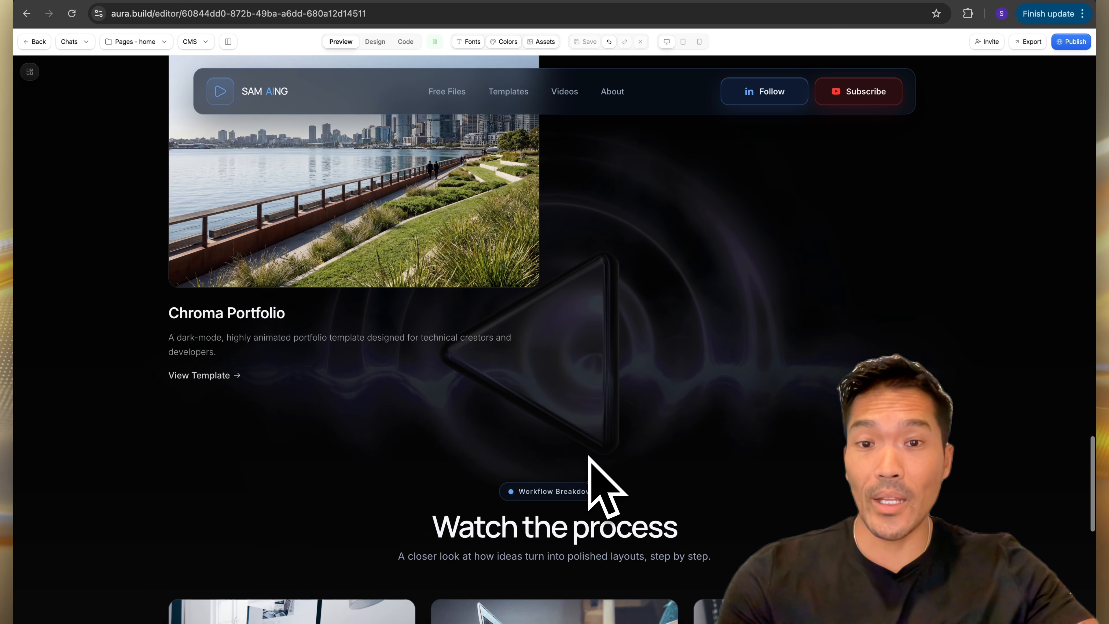
{"action": "scroll", "coordinate": [588, 457], "scroll_direction": "down", "scroll_amount": 3}
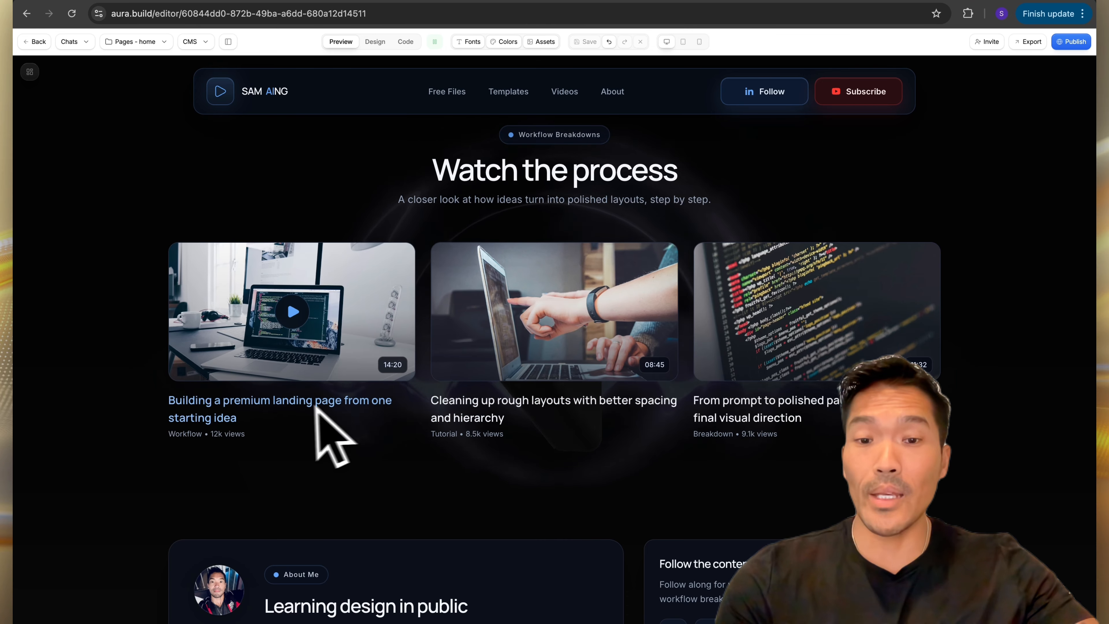
Review the About Me card, the Follow the content and Premium Store cards, and the footer in the page preview.
{"action": "scroll", "coordinate": [557, 477], "scroll_direction": "down", "scroll_amount": 7}
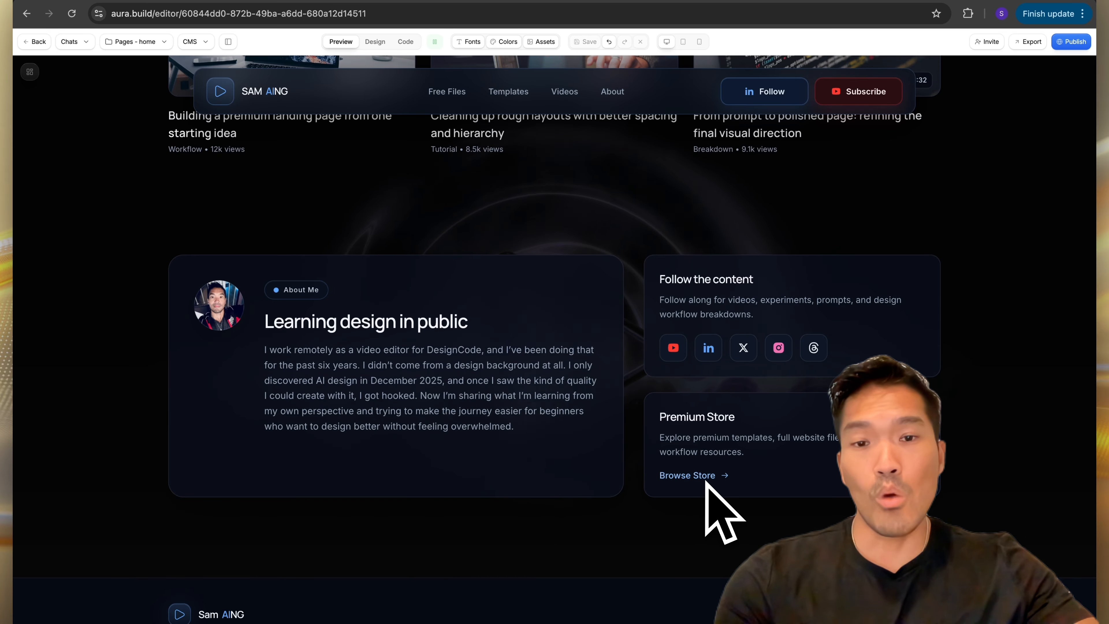
{"action": "scroll", "coordinate": [651, 483], "scroll_direction": "down", "scroll_amount": 2}
{"action": "scroll", "coordinate": [640, 483], "scroll_direction": "down", "scroll_amount": 1}
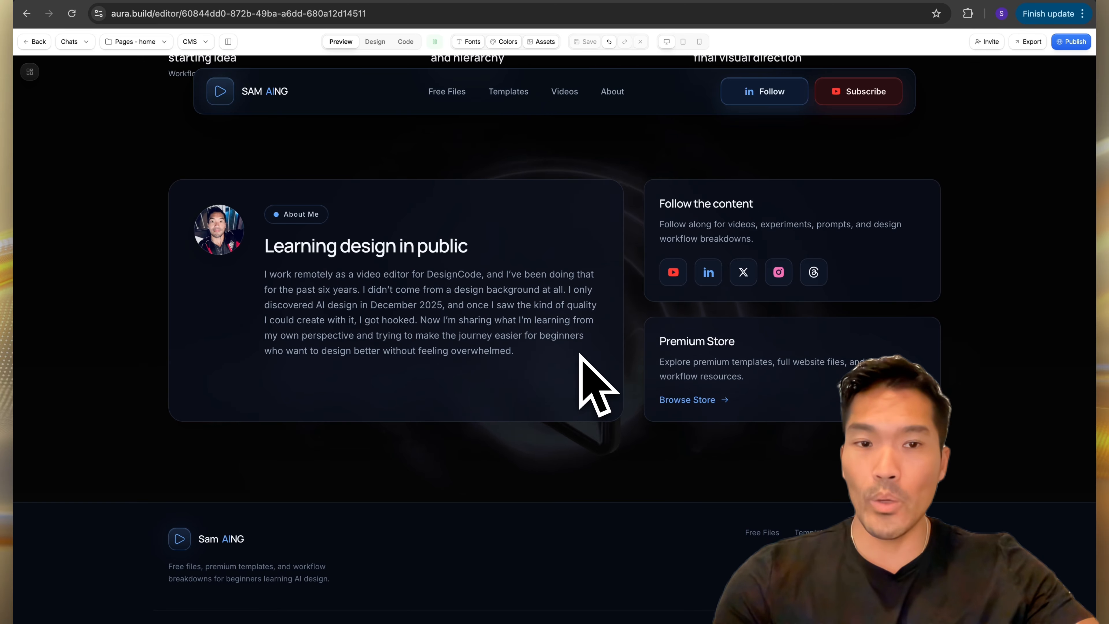
Test the header logo and the Free Files, Templates, Videos and About navigation links in the preview.
{"action": "left_click", "coordinate": [216, 89]}
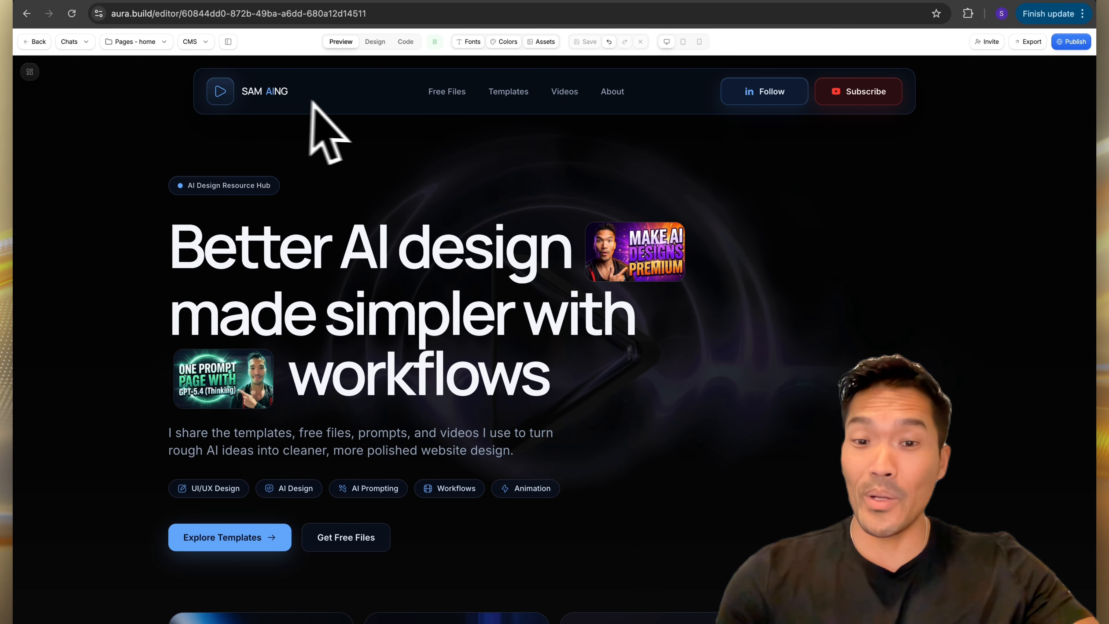
{"action": "left_click", "coordinate": [447, 99]}
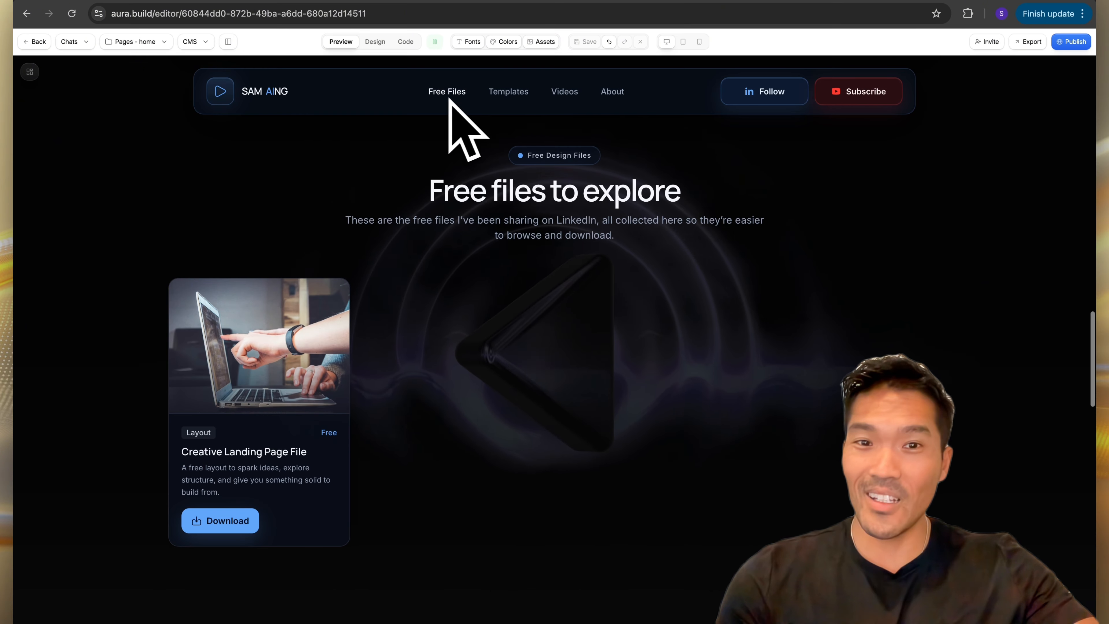
{"action": "left_click", "coordinate": [509, 100]}
{"action": "left_click", "coordinate": [564, 94]}
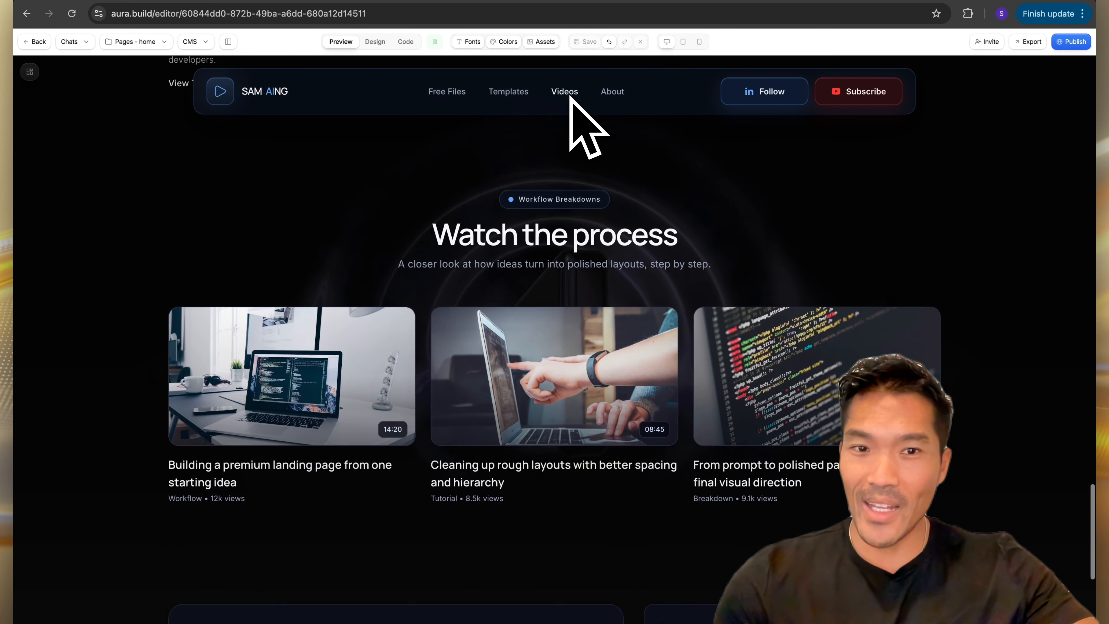
{"action": "left_click", "coordinate": [612, 94]}
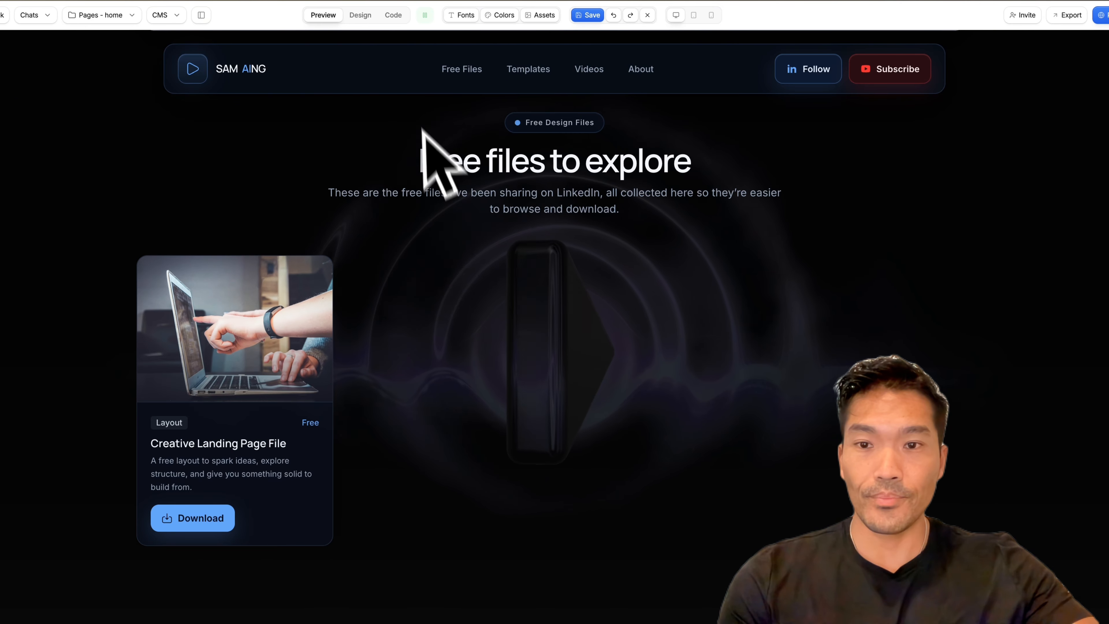
Replace the Creative Landing Page File card's code with the version that adds a View Post link beside Download, and preview the page.
{"action": "left_click", "coordinate": [394, 16]}
{"action": "scroll", "coordinate": [950, 364], "scroll_direction": "down", "scroll_amount": 20}
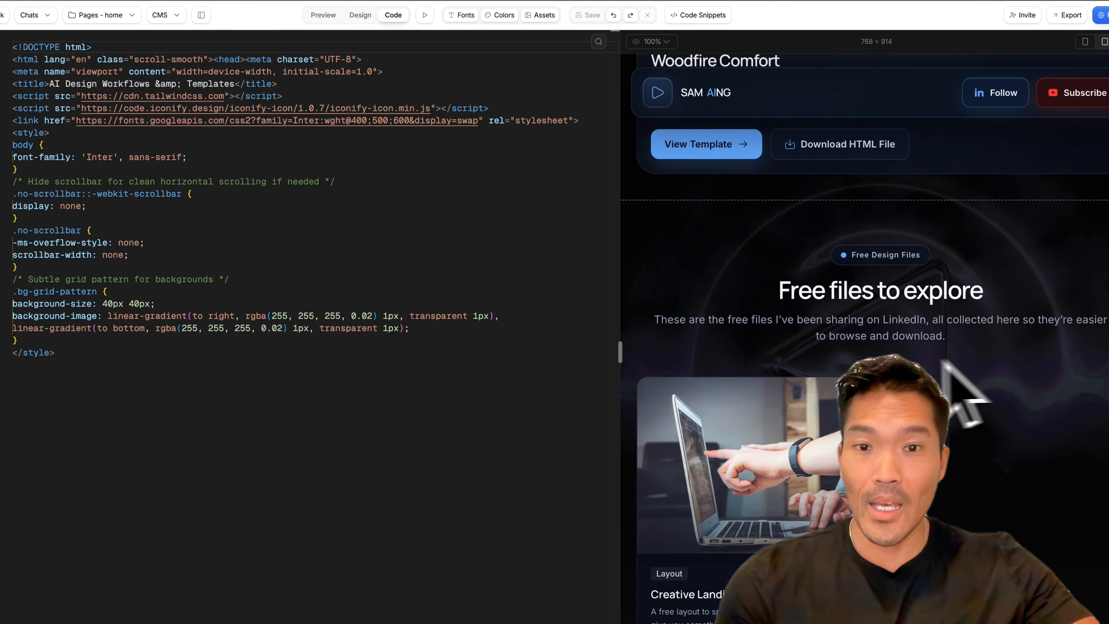
{"action": "left_click", "coordinate": [786, 352]}
{"action": "left_click_drag", "start_coordinate": [76, 248], "coordinate": [216, 595]}
{"action": "key", "text": "ctrl+v"}
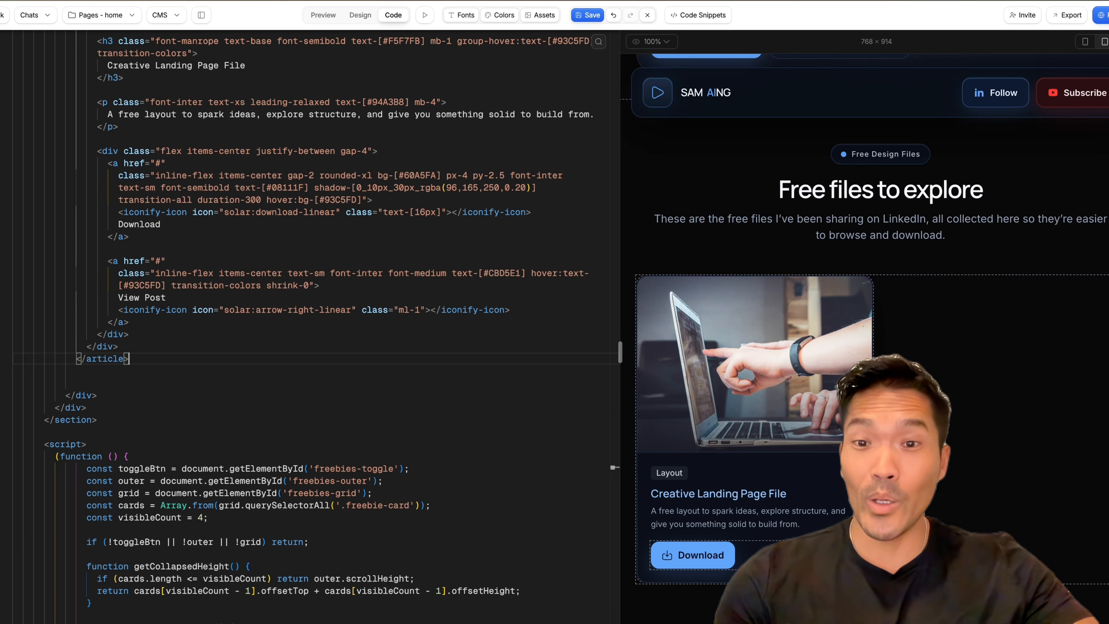
{"action": "left_click", "coordinate": [324, 21]}
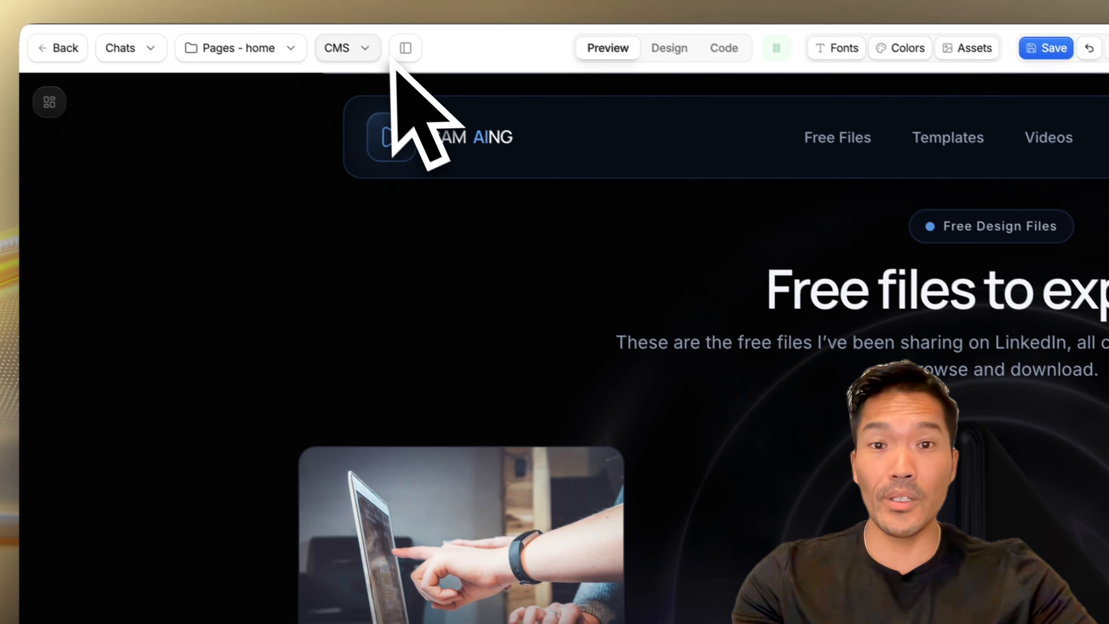
Create a CMS collection named "Free Files".
{"action": "left_click", "coordinate": [371, 49]}
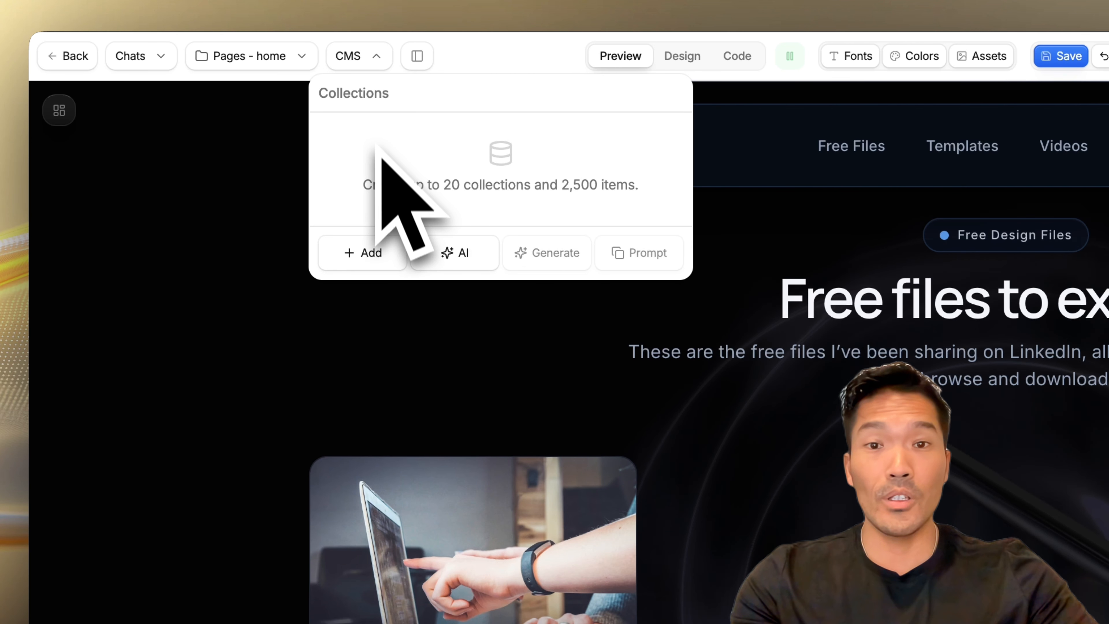
{"action": "left_click", "coordinate": [370, 259]}
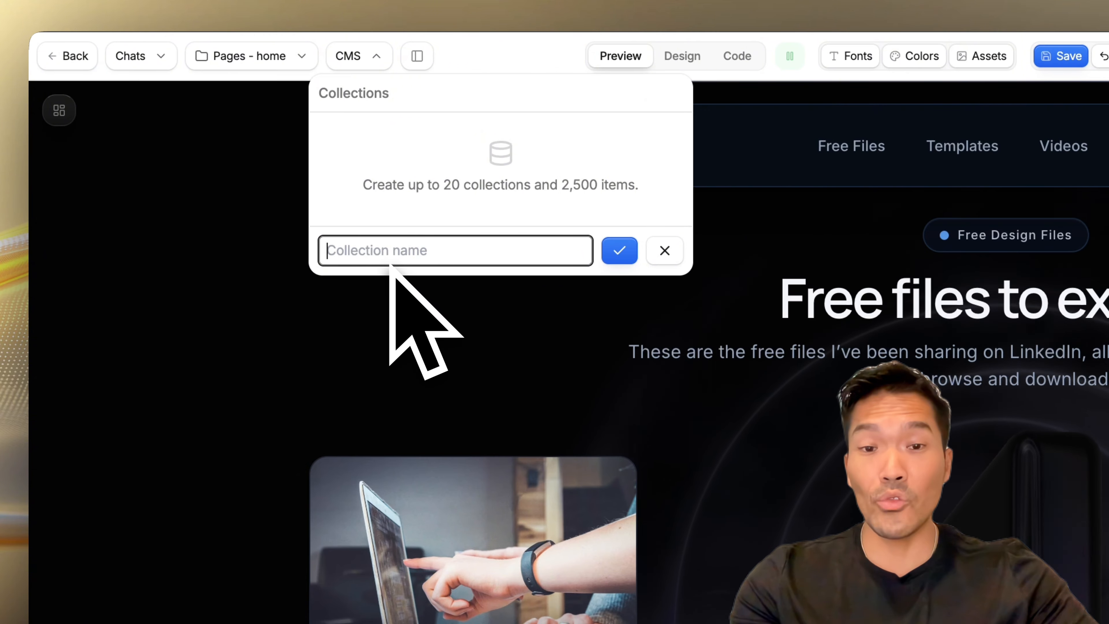
{"action": "type", "text": "Free Files"}
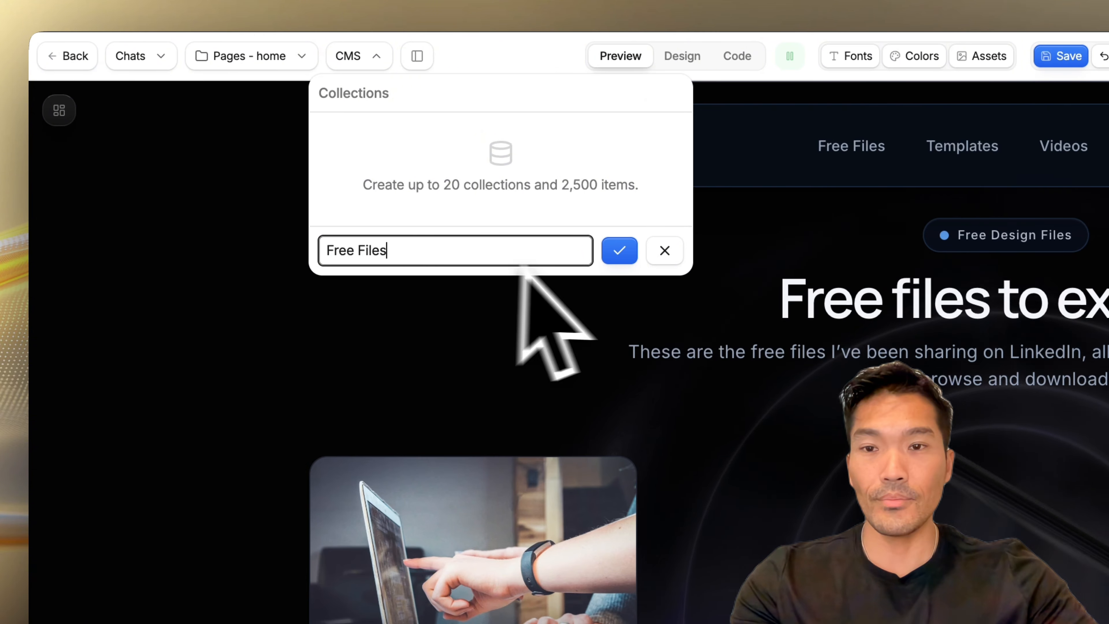
{"action": "left_click", "coordinate": [619, 251]}
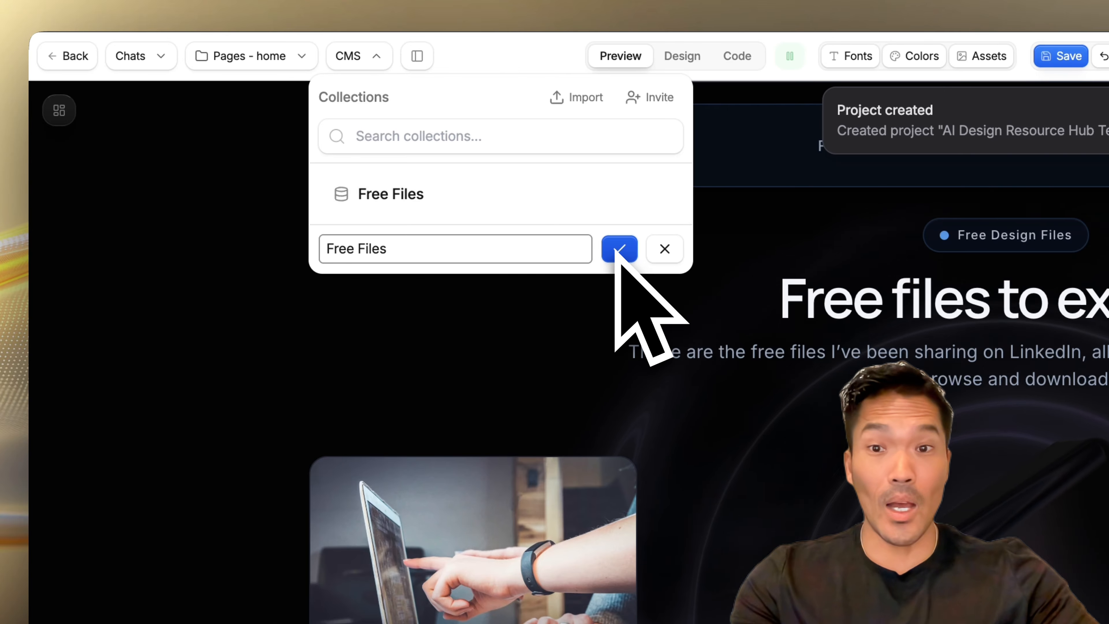
In the Free Files collection's field settings, rename the Text field to "Description".
{"action": "left_click", "coordinate": [495, 199]}
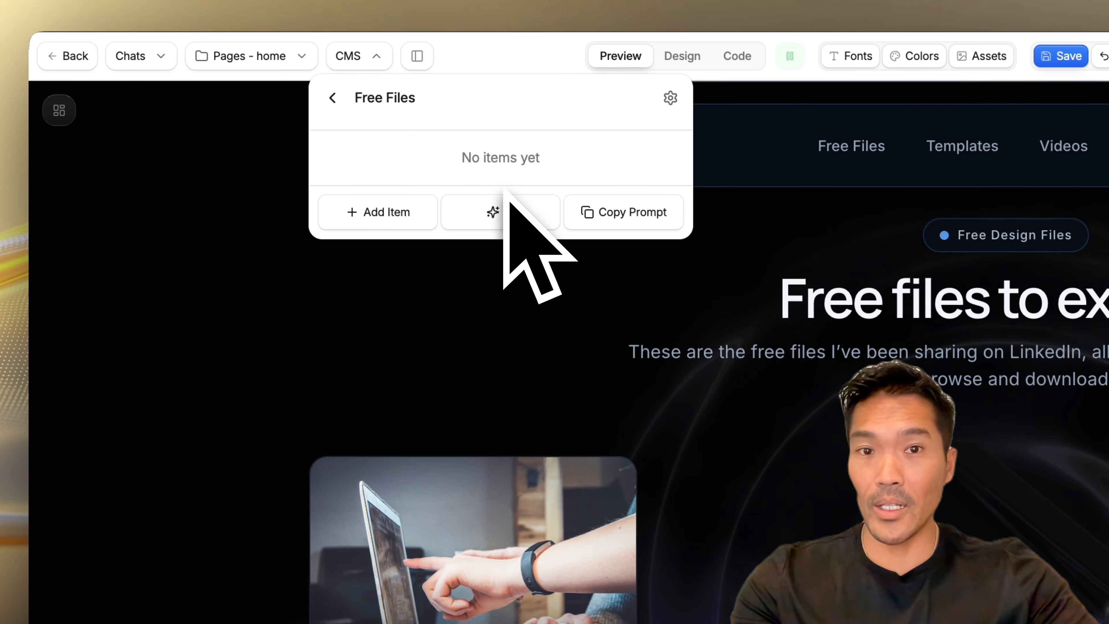
{"action": "left_click", "coordinate": [671, 98]}
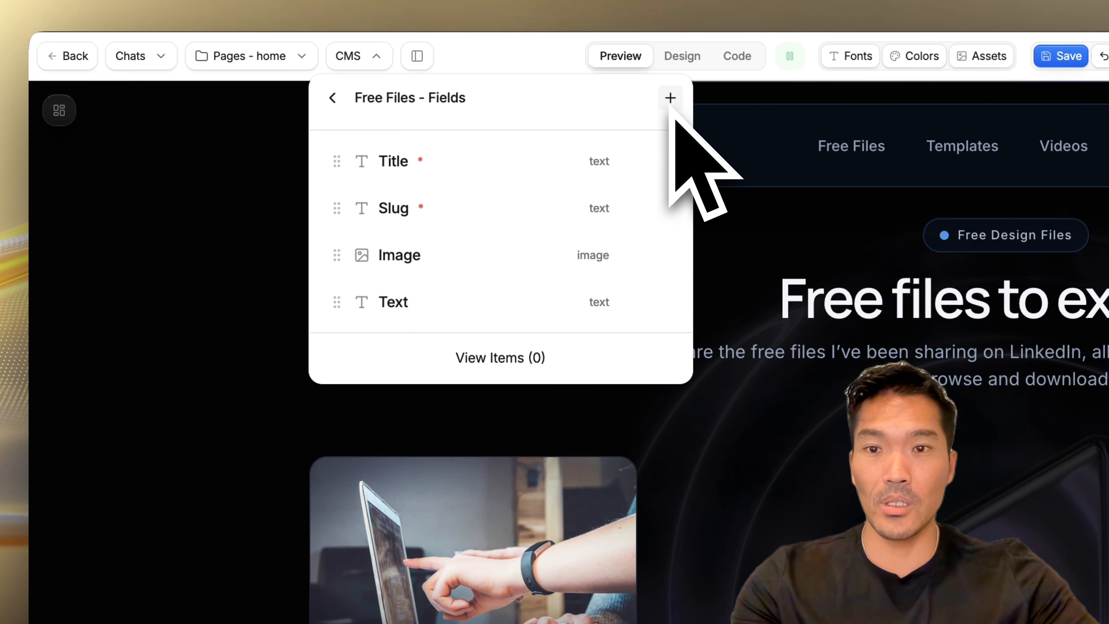
{"action": "mouse_move", "coordinate": [480, 163]}
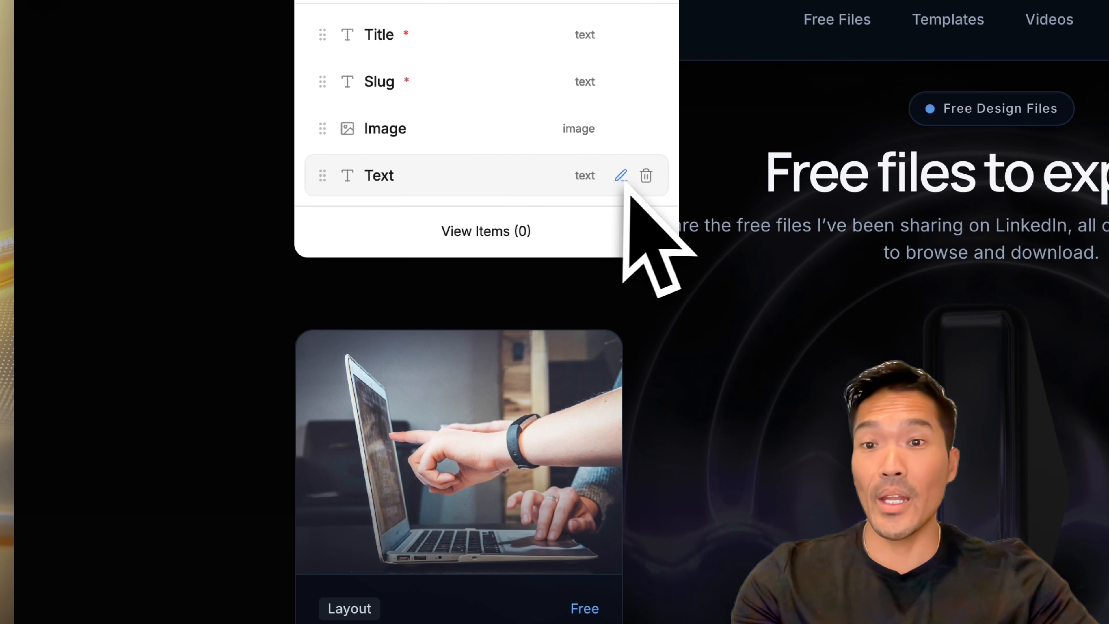
{"action": "left_click", "coordinate": [625, 183]}
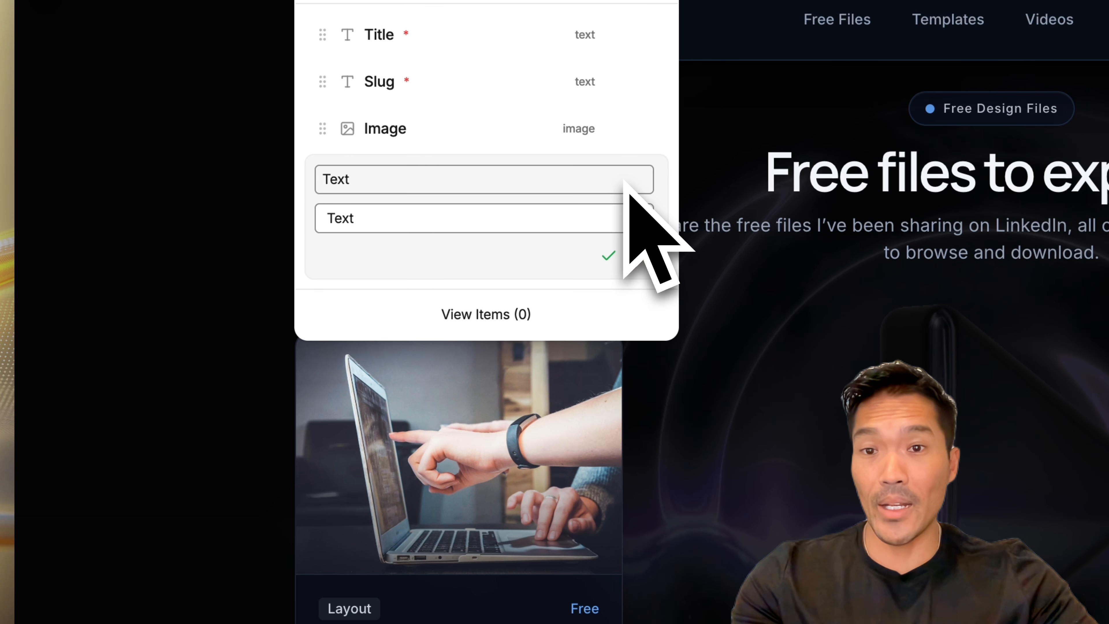
{"action": "type", "text": "Description"}
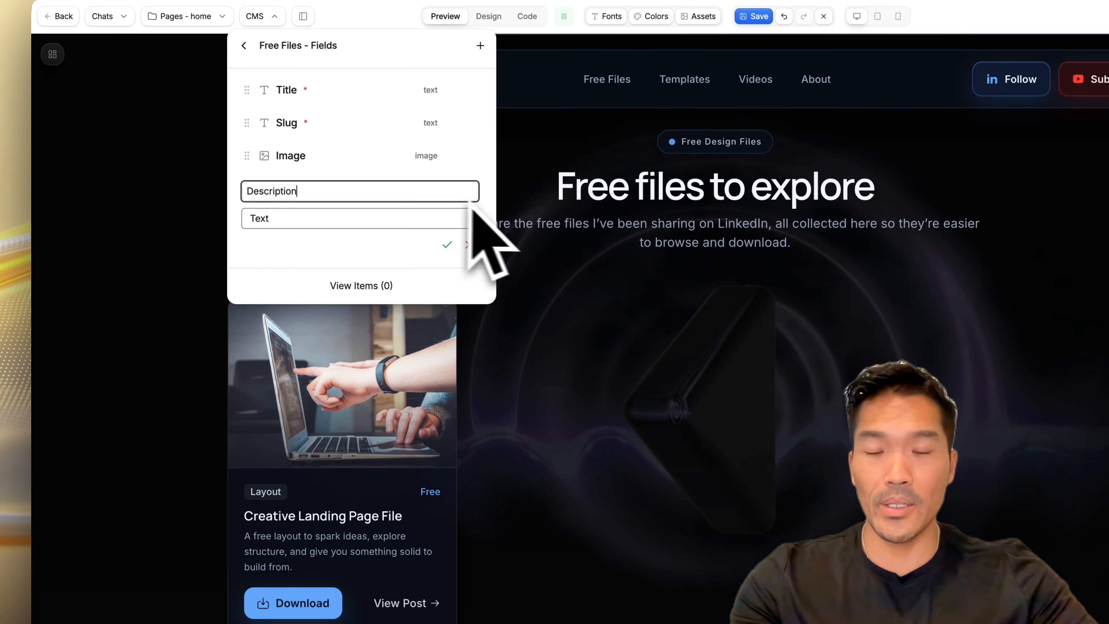
{"action": "left_click", "coordinate": [447, 243]}
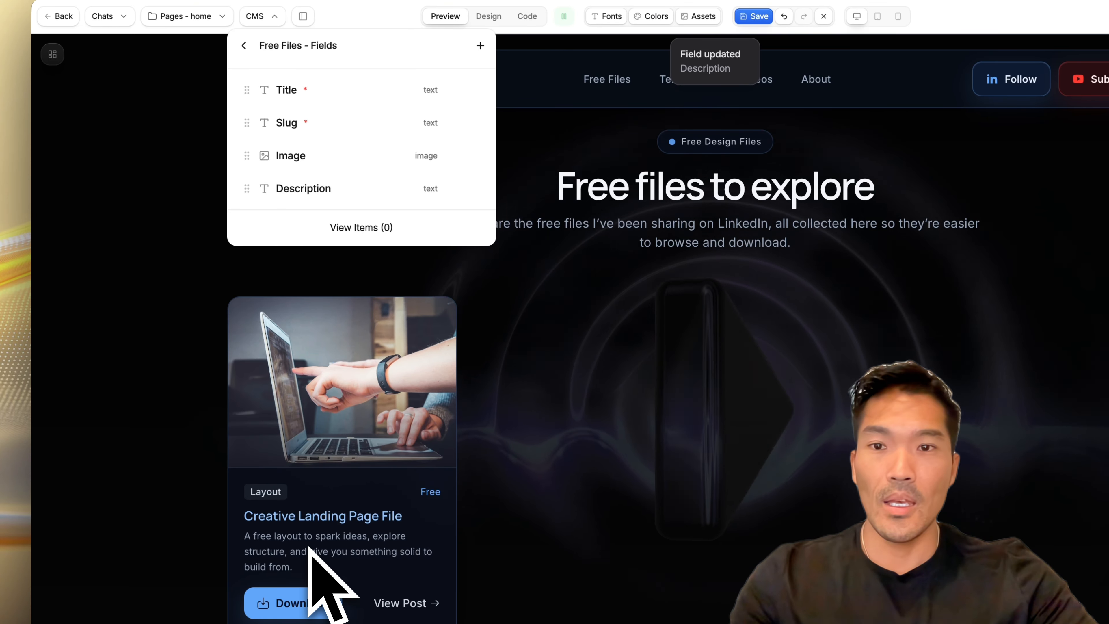
Add a text field named "Type" and a Link URL field named "Download" to the Free Files collection.
{"action": "left_click", "coordinate": [480, 46]}
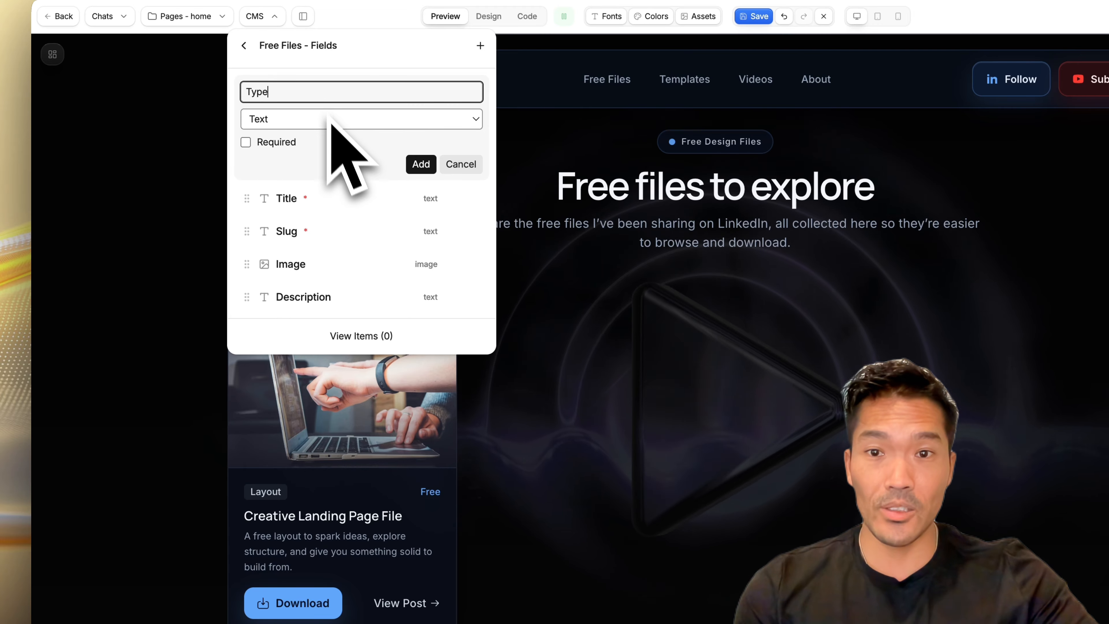
{"action": "left_click", "coordinate": [421, 165]}
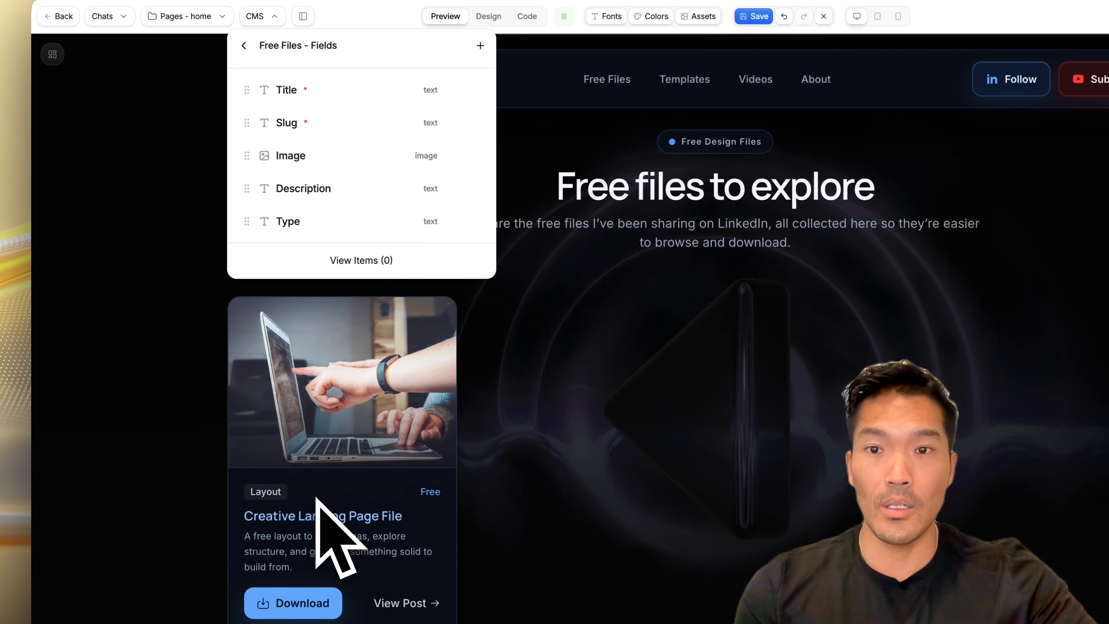
{"action": "left_click", "coordinate": [480, 45]}
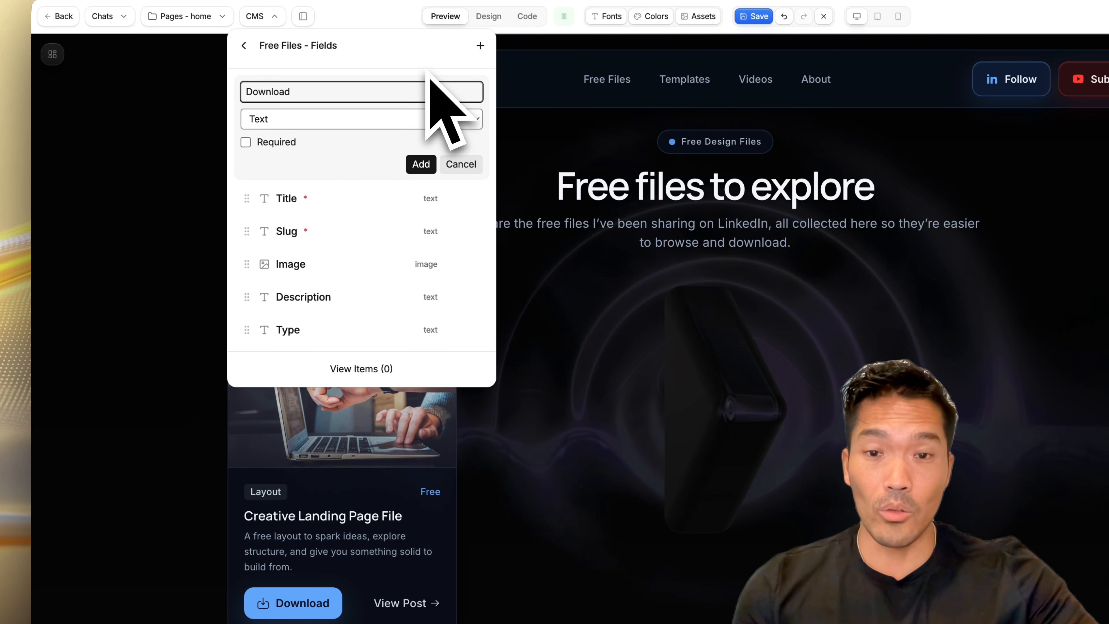
{"action": "left_click", "coordinate": [410, 119]}
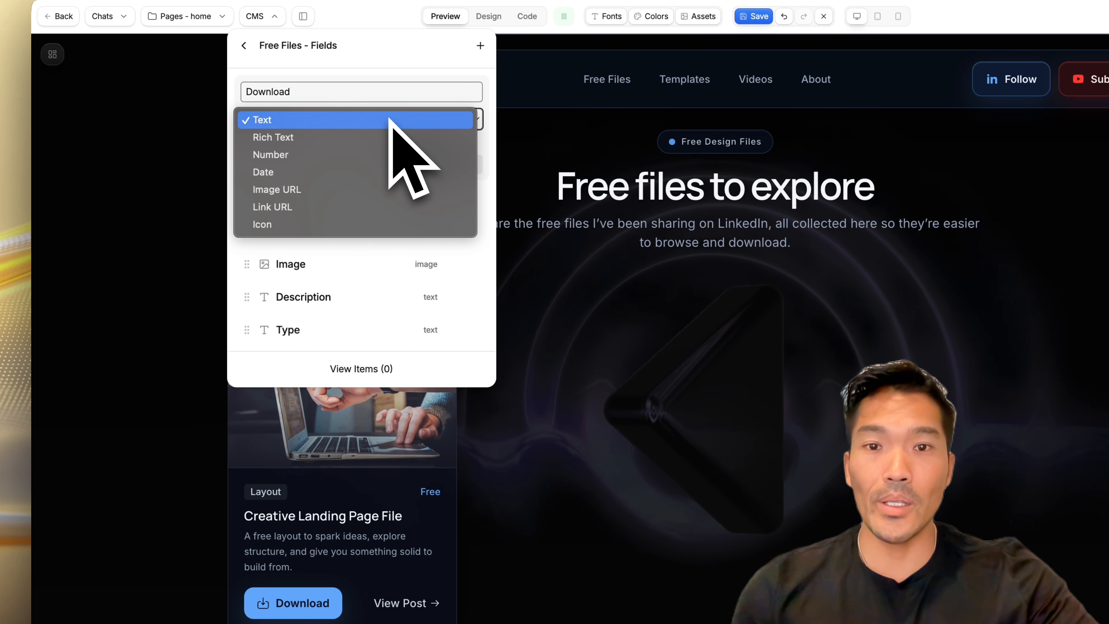
{"action": "left_click", "coordinate": [358, 207]}
{"action": "left_click", "coordinate": [421, 164]}
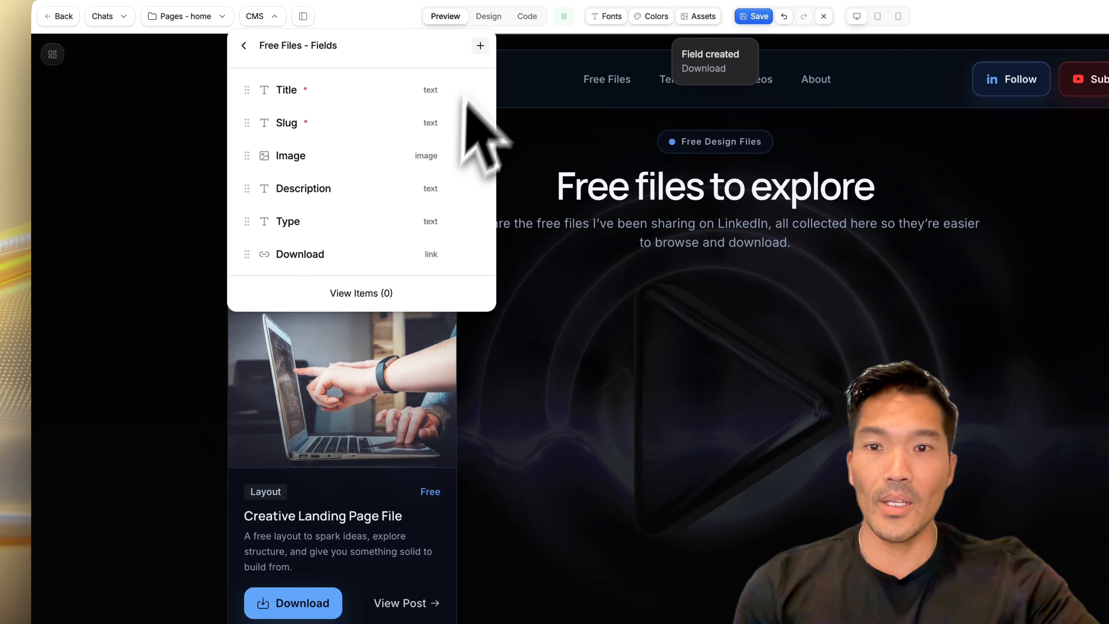
Add a Link URL field named "Link" to the Free Files collection.
{"action": "left_click", "coordinate": [481, 46]}
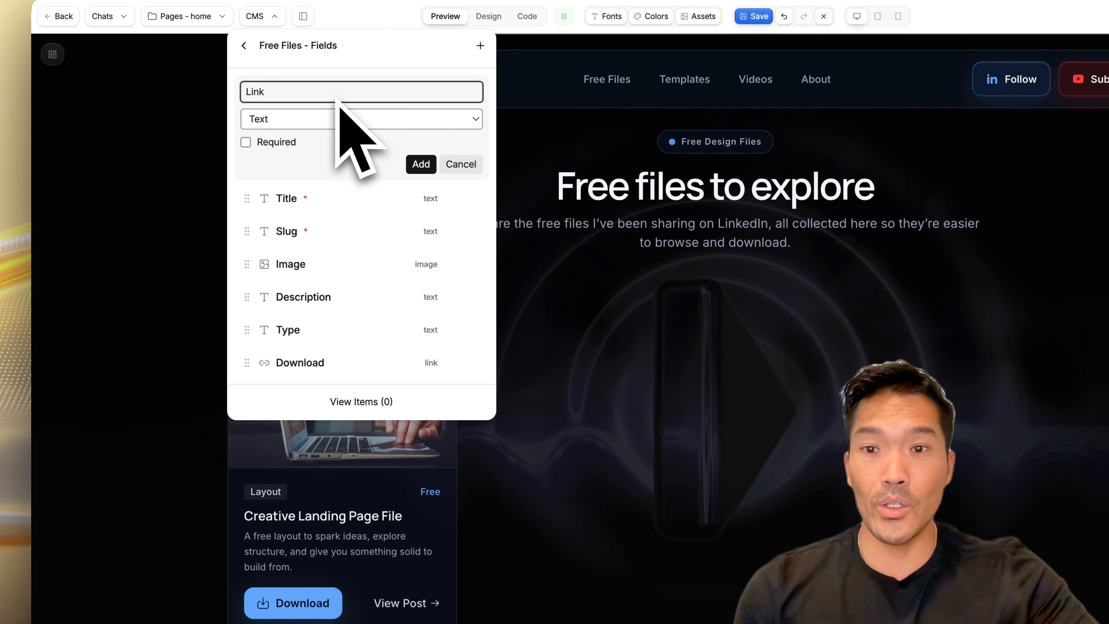
{"action": "left_click", "coordinate": [347, 118]}
{"action": "left_click", "coordinate": [344, 203]}
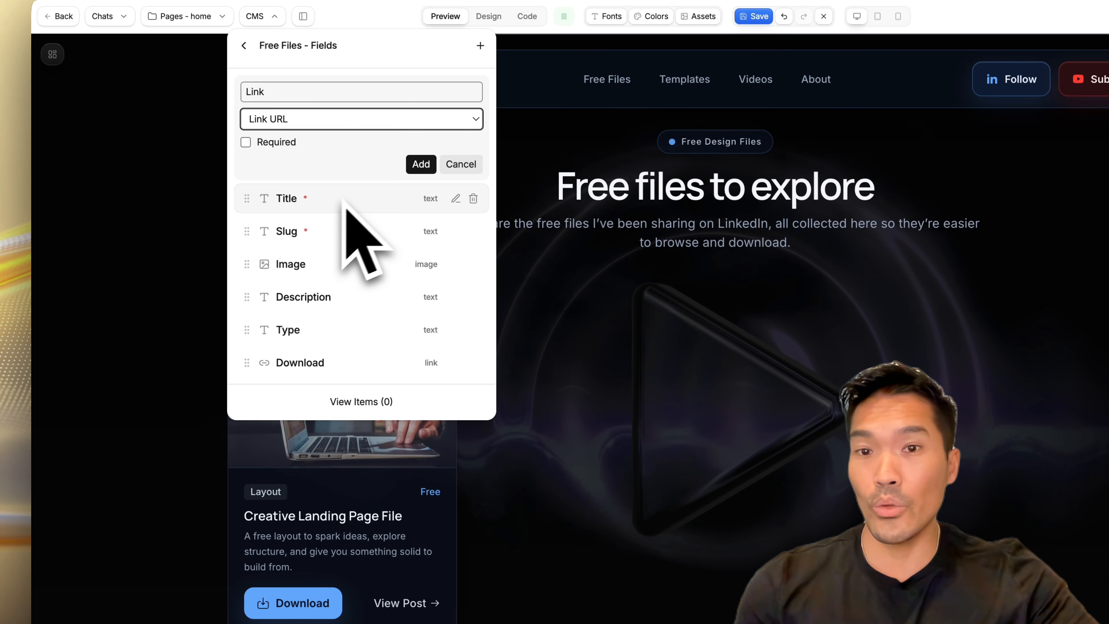
{"action": "left_click", "coordinate": [421, 165]}
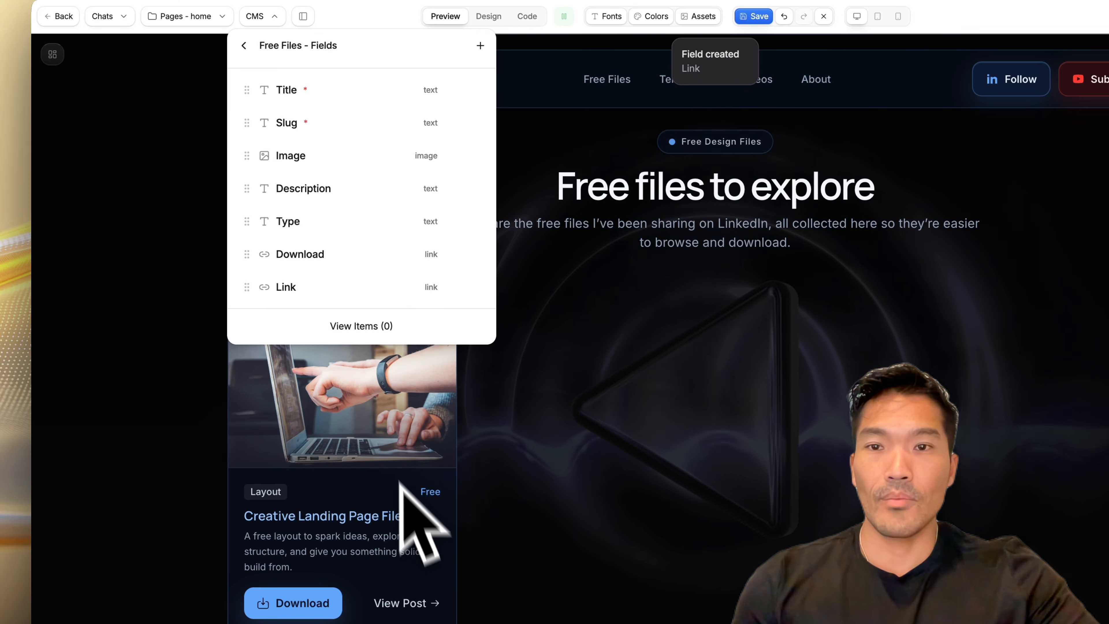
Add a Free Files item titled "My Title 1" and give it the sunrise-over-Earth picture from Aura's image library.
{"action": "left_click", "coordinate": [359, 331]}
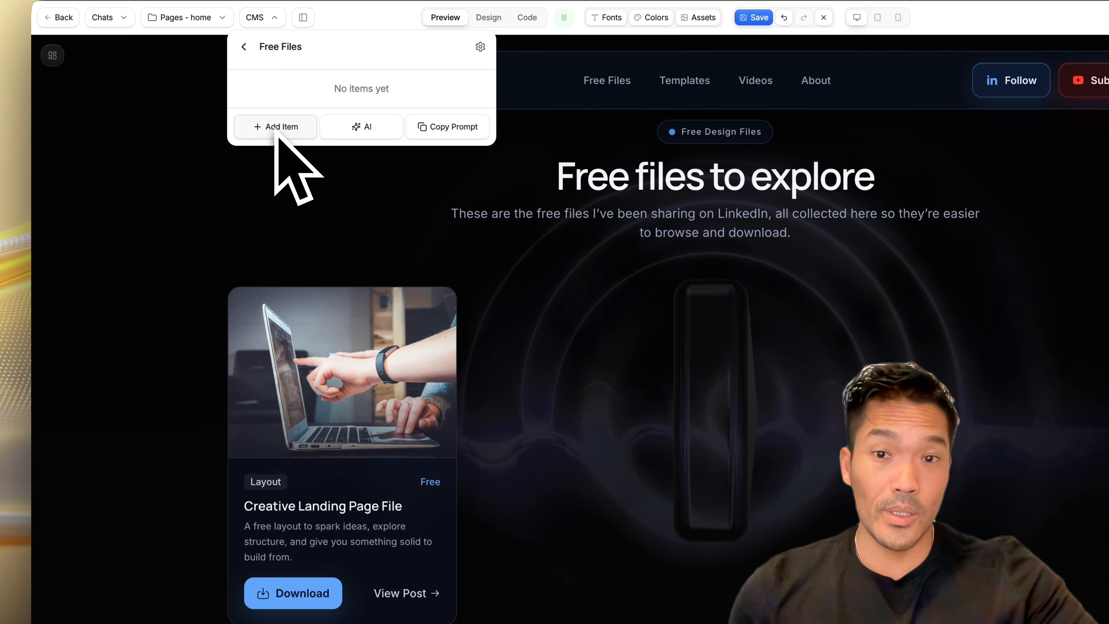
{"action": "left_click", "coordinate": [277, 131]}
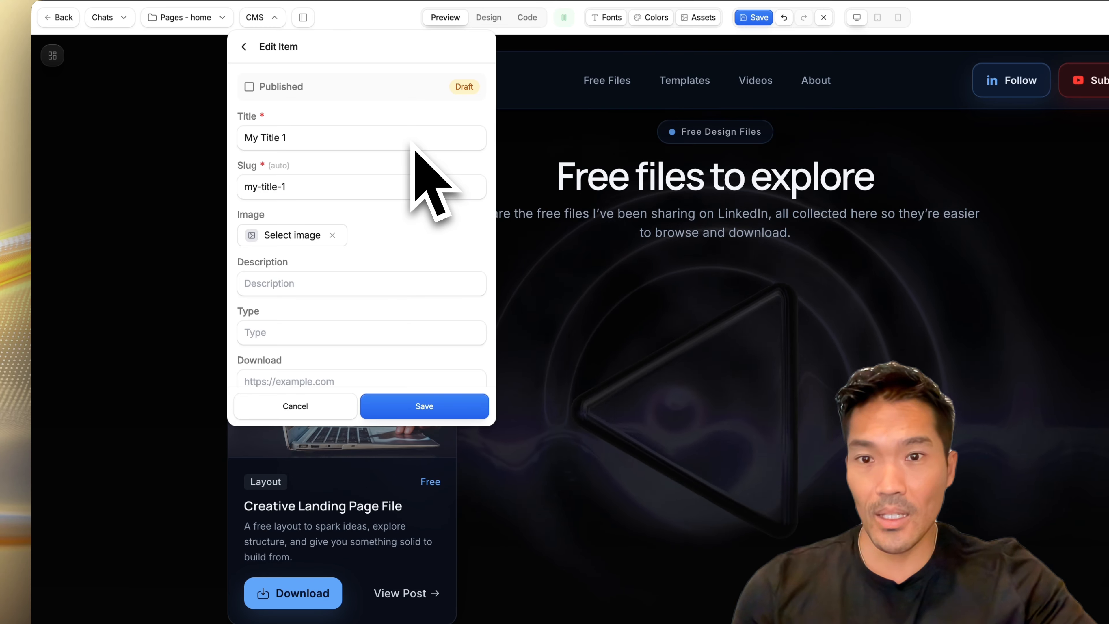
{"action": "left_click", "coordinate": [403, 142]}
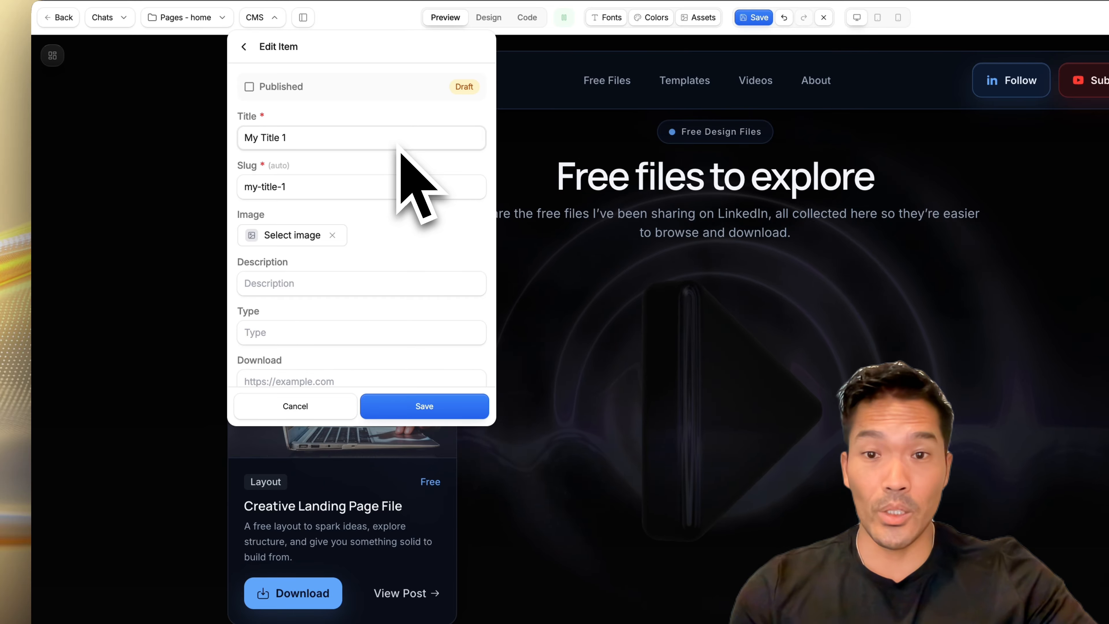
{"action": "left_click", "coordinate": [308, 240]}
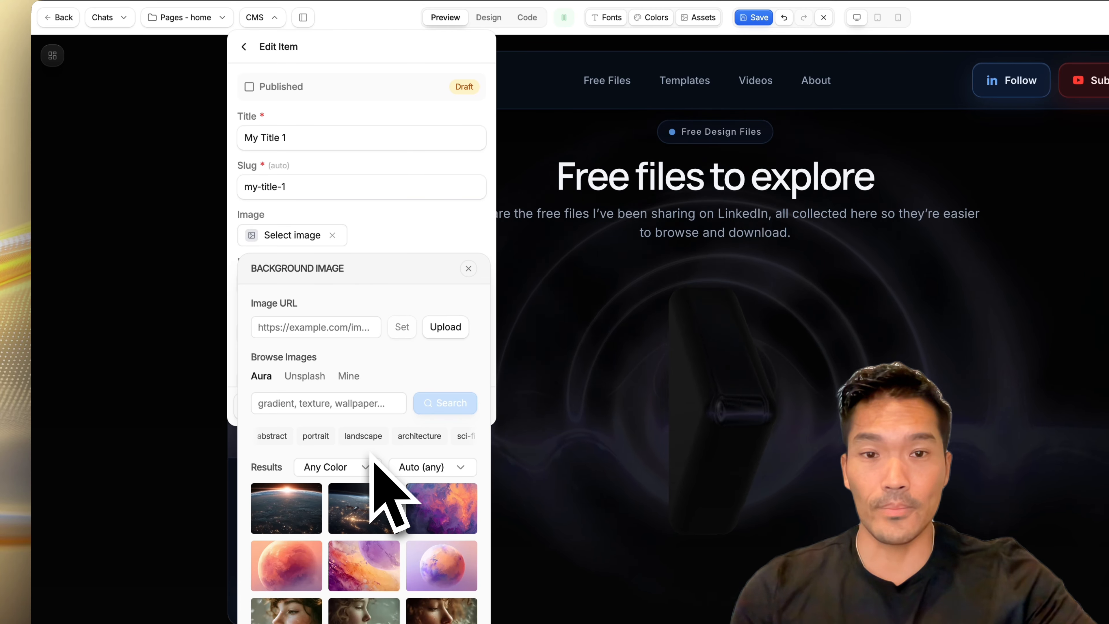
{"action": "left_click", "coordinate": [293, 498]}
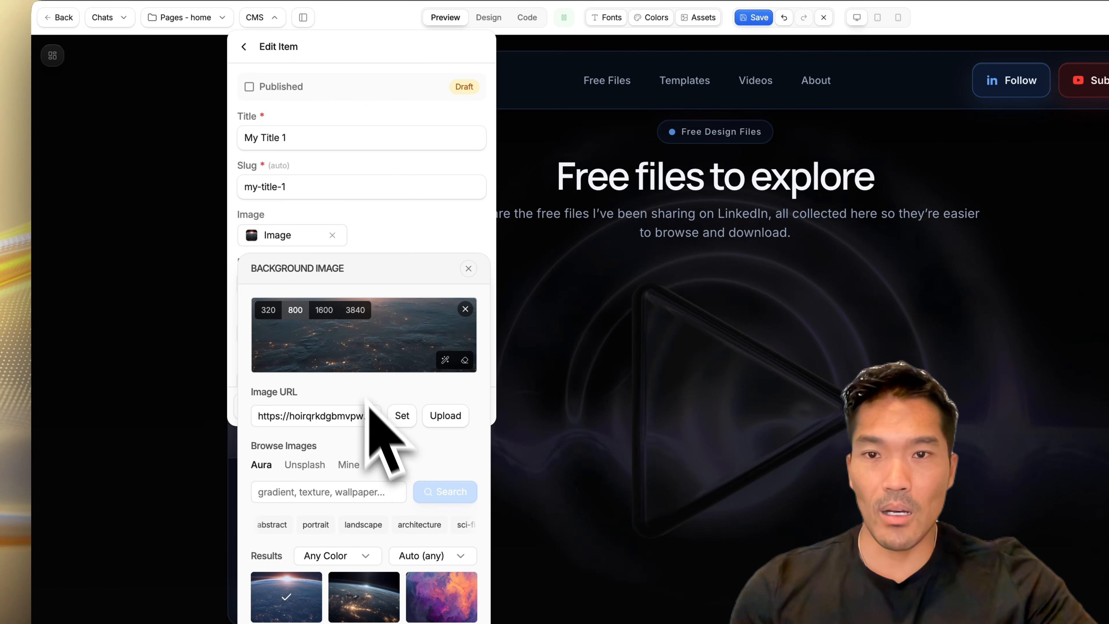
{"action": "left_click", "coordinate": [414, 236]}
Fill in the description "Add your description", type "Layout", download "add your download link" and the Link field, and save the item as a draft.
{"action": "left_click", "coordinate": [371, 289]}
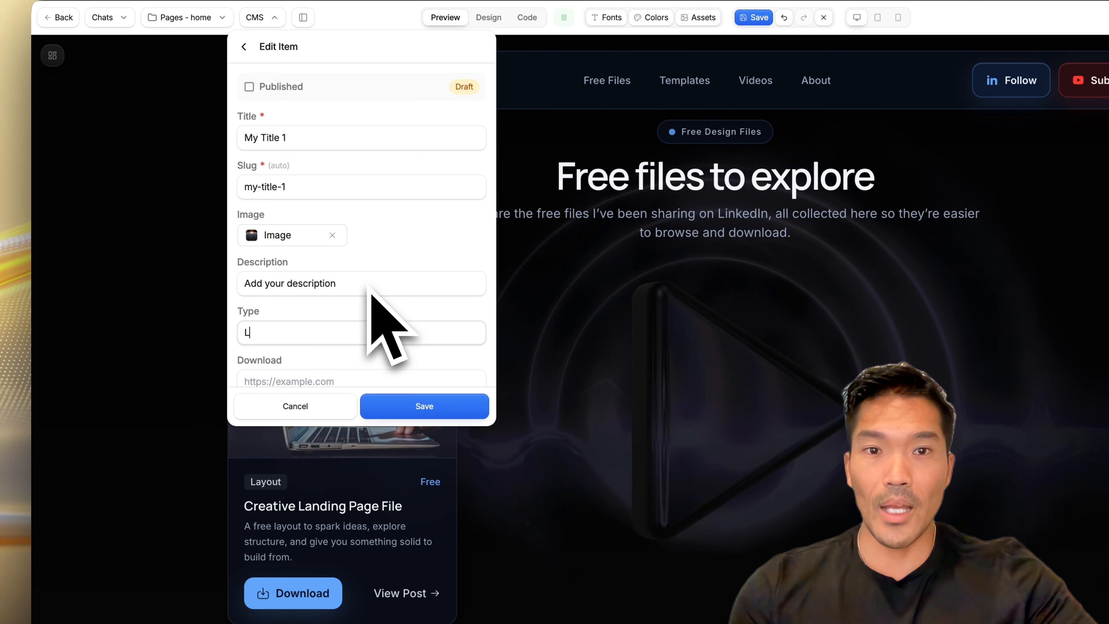
{"action": "scroll", "coordinate": [375, 293], "scroll_direction": "down", "scroll_amount": 2}
{"action": "left_click", "coordinate": [352, 318]}
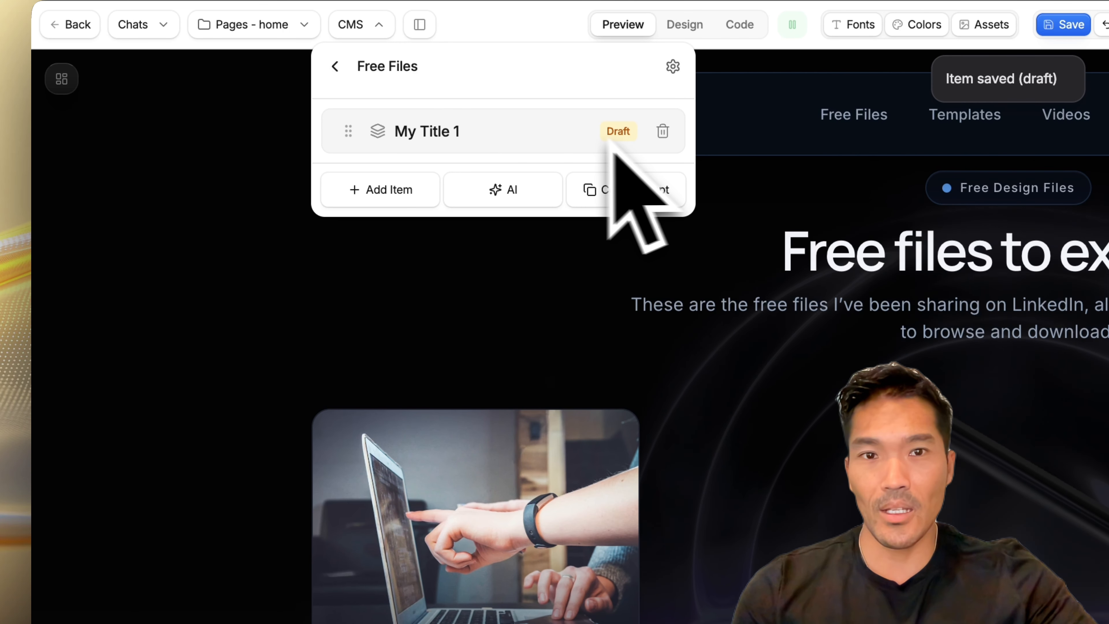
Mark the "My Title 1" item in the Free Files collection as published and save it.
{"action": "left_click", "coordinate": [522, 131]}
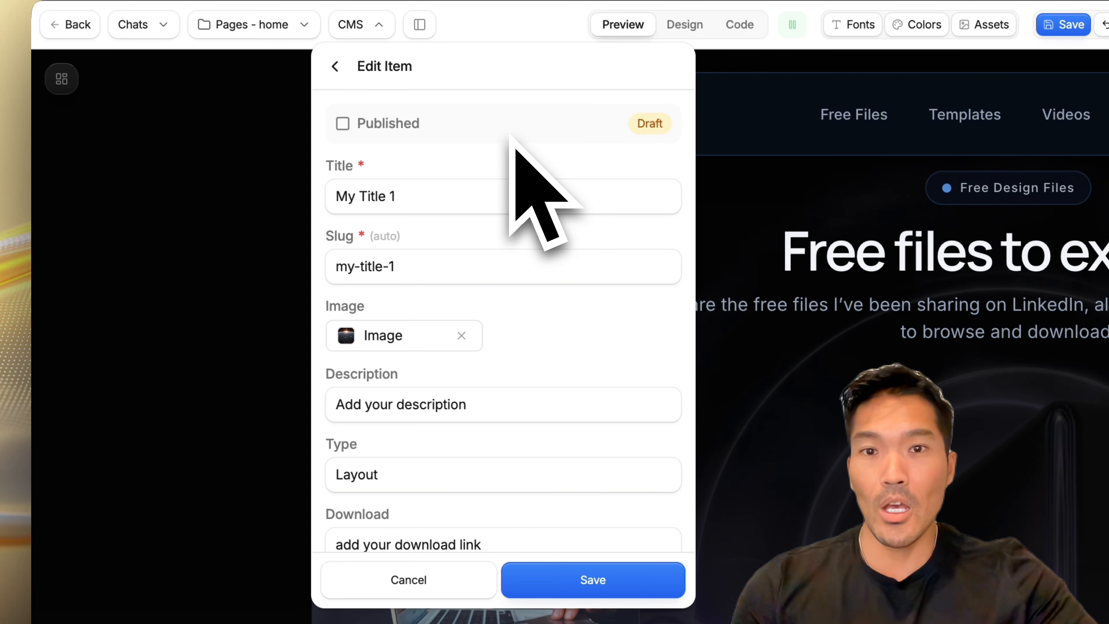
{"action": "left_click", "coordinate": [362, 129]}
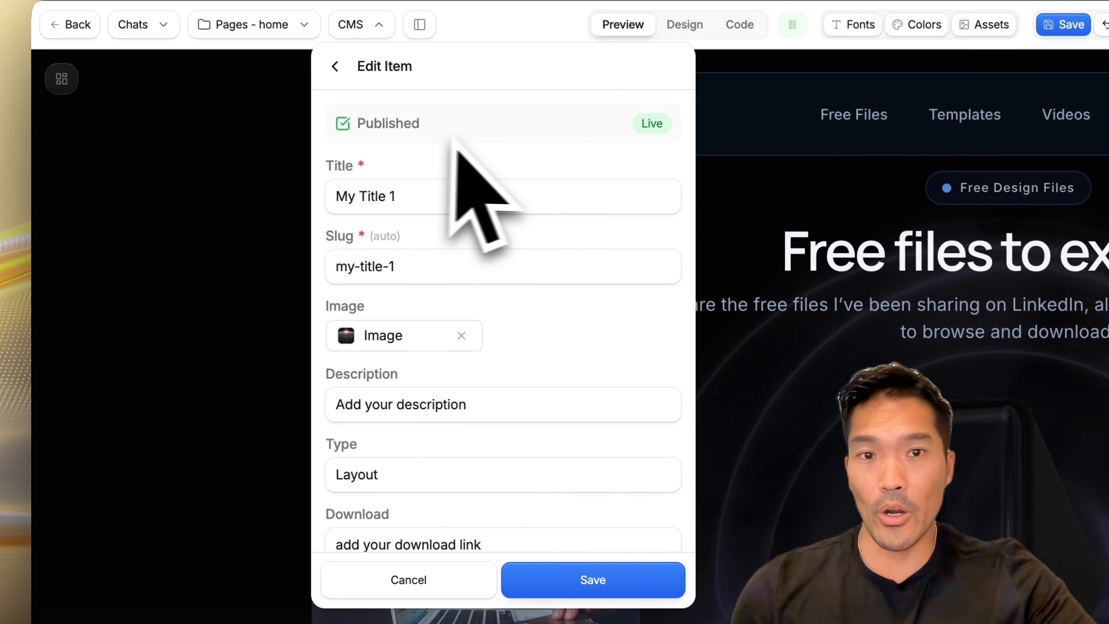
{"action": "left_click", "coordinate": [587, 581]}
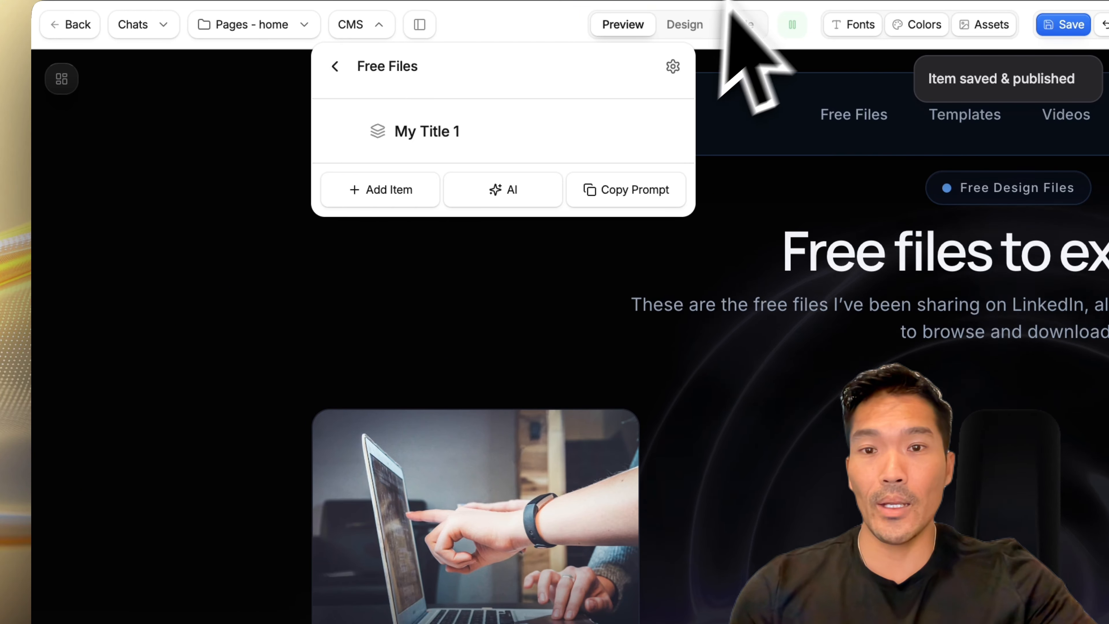
Switch to the prepared copy of the project and review the items in its Free Files collection.
{"action": "left_click", "coordinate": [779, 0]}
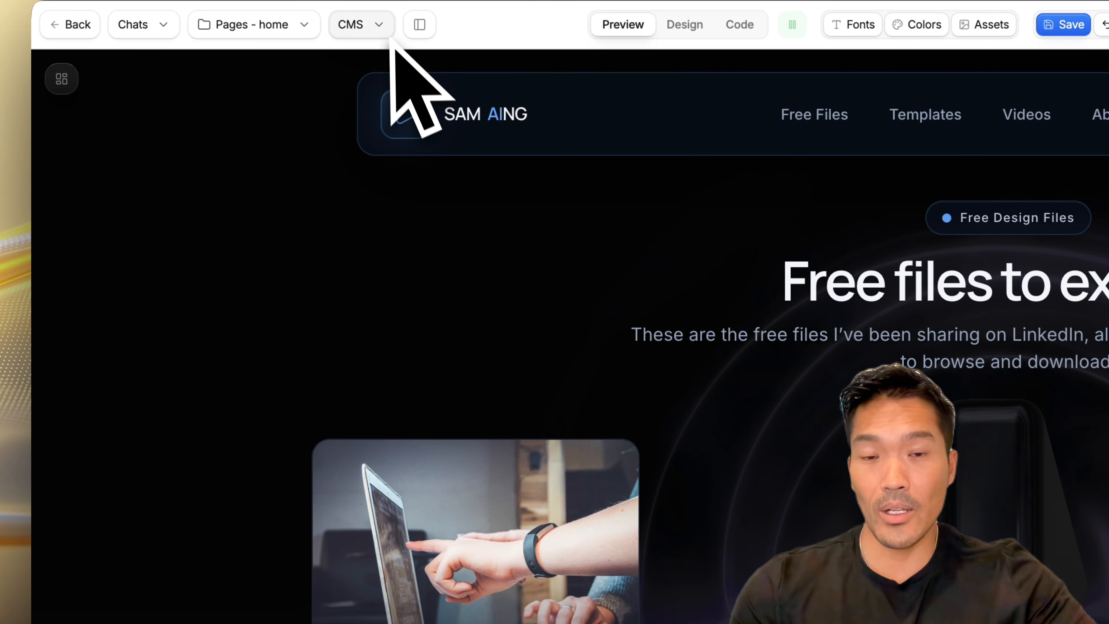
{"action": "left_click", "coordinate": [386, 29]}
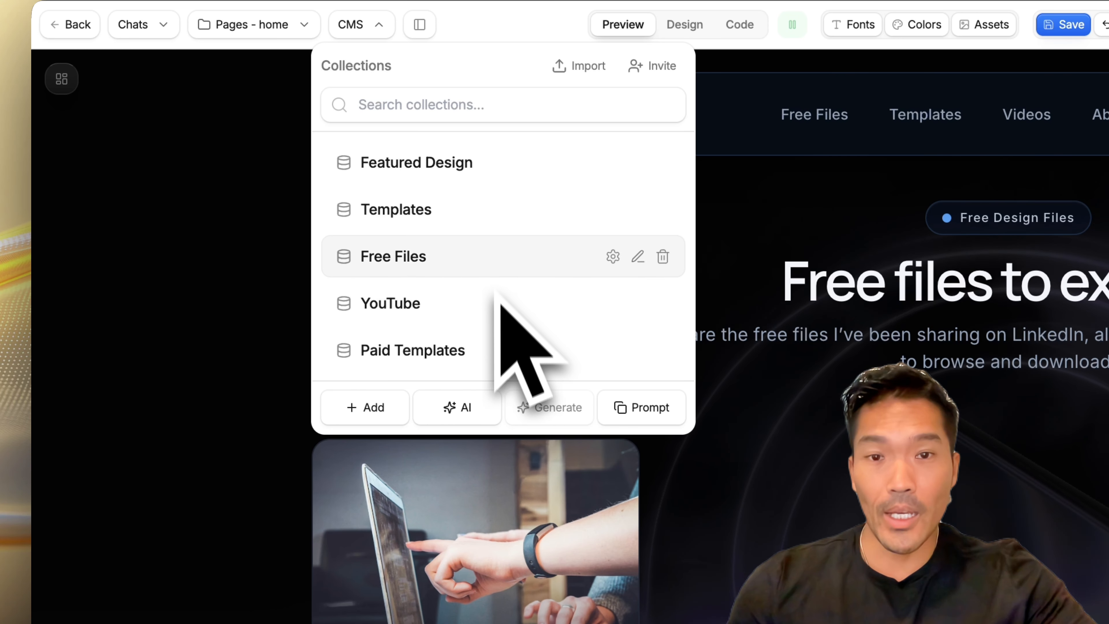
{"action": "left_click", "coordinate": [501, 257]}
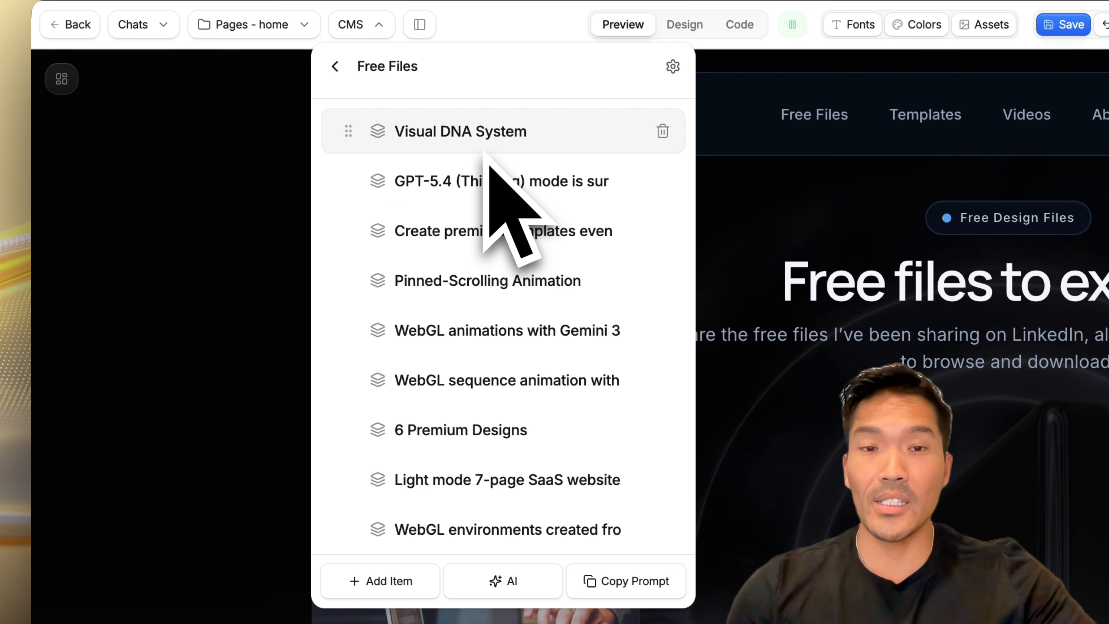
{"action": "scroll", "coordinate": [494, 175], "scroll_direction": "down", "scroll_amount": 5}
{"action": "scroll", "coordinate": [493, 175], "scroll_direction": "down", "scroll_amount": 4}
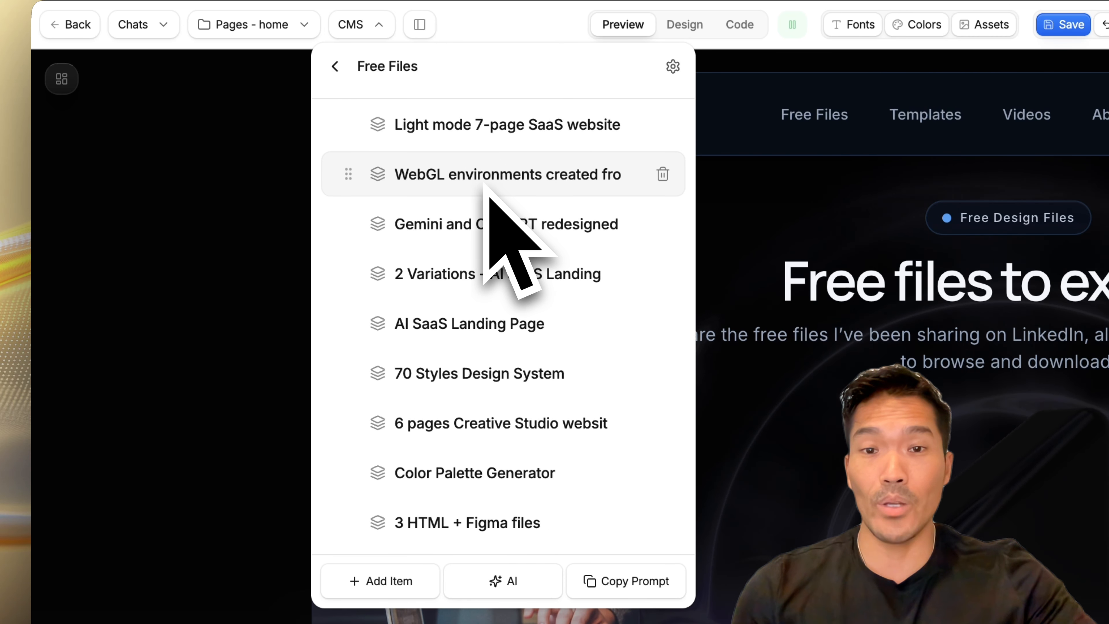
{"action": "scroll", "coordinate": [489, 188], "scroll_direction": "up", "scroll_amount": 4}
{"action": "left_click", "coordinate": [335, 67]}
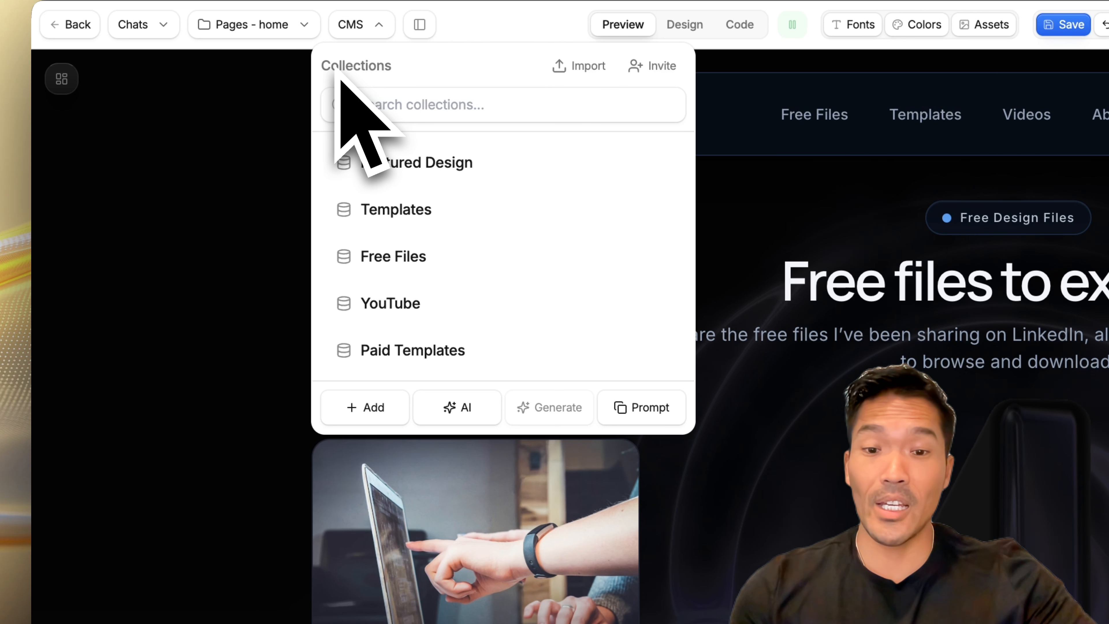
{"action": "left_click", "coordinate": [376, 27]}
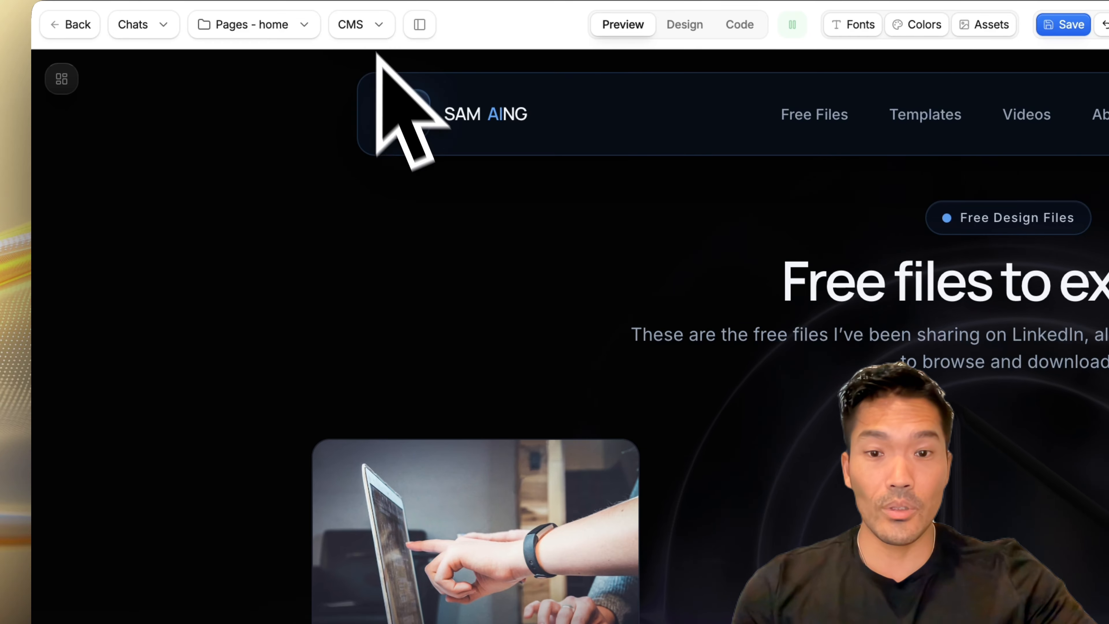
Bind the freebies-grid container around the free file card to the Free Files collection in Design mode.
{"action": "left_click", "coordinate": [686, 26]}
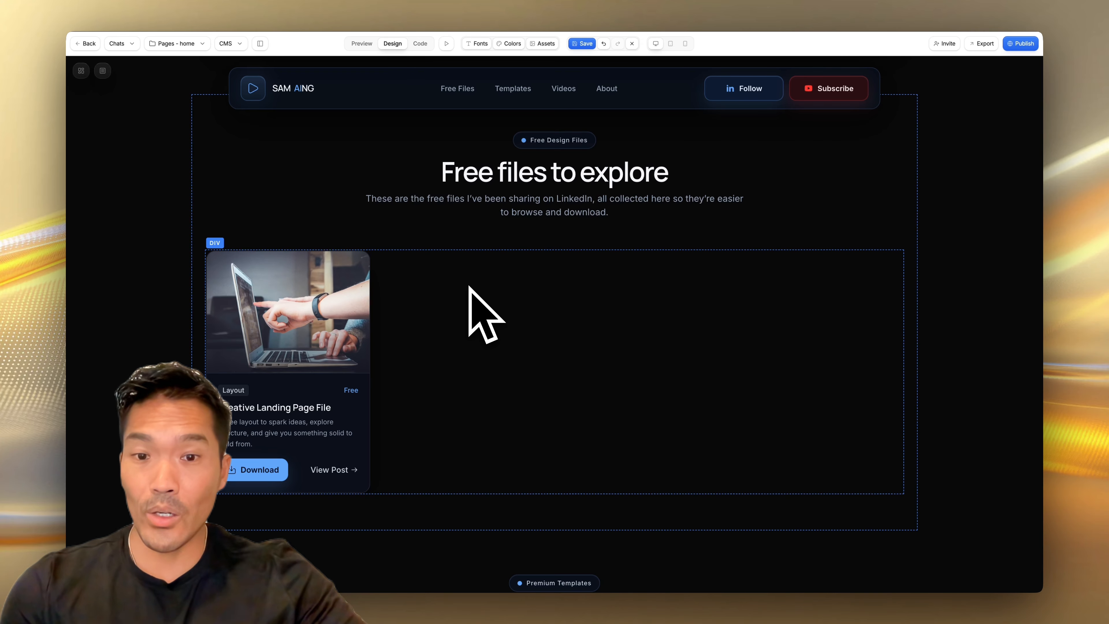
{"action": "left_click", "coordinate": [470, 288]}
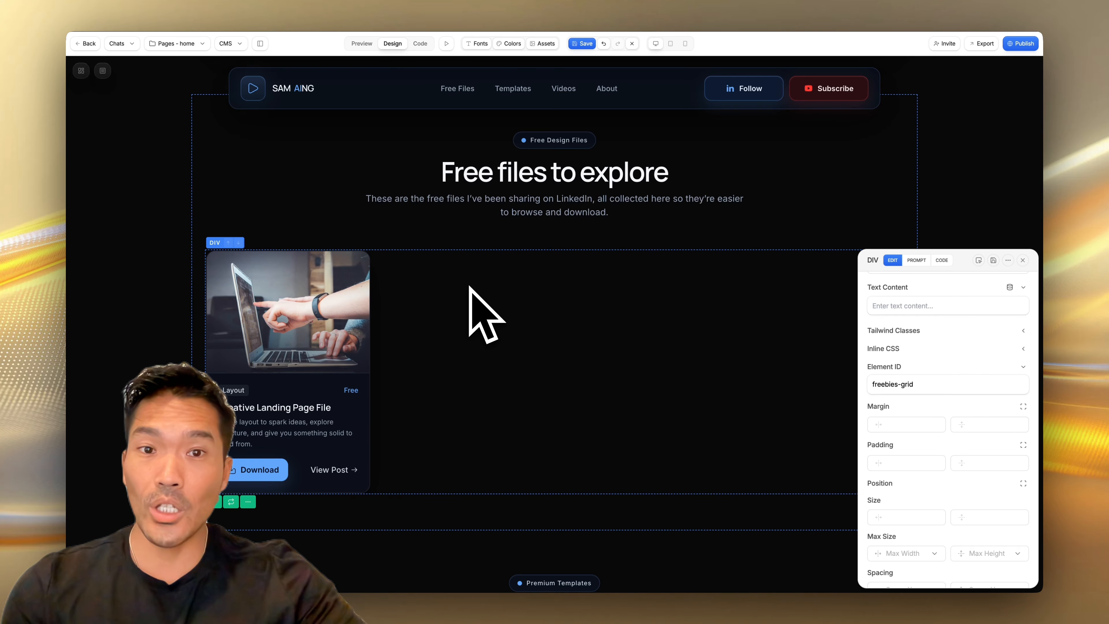
{"action": "scroll", "coordinate": [941, 367], "scroll_direction": "up", "scroll_amount": 5}
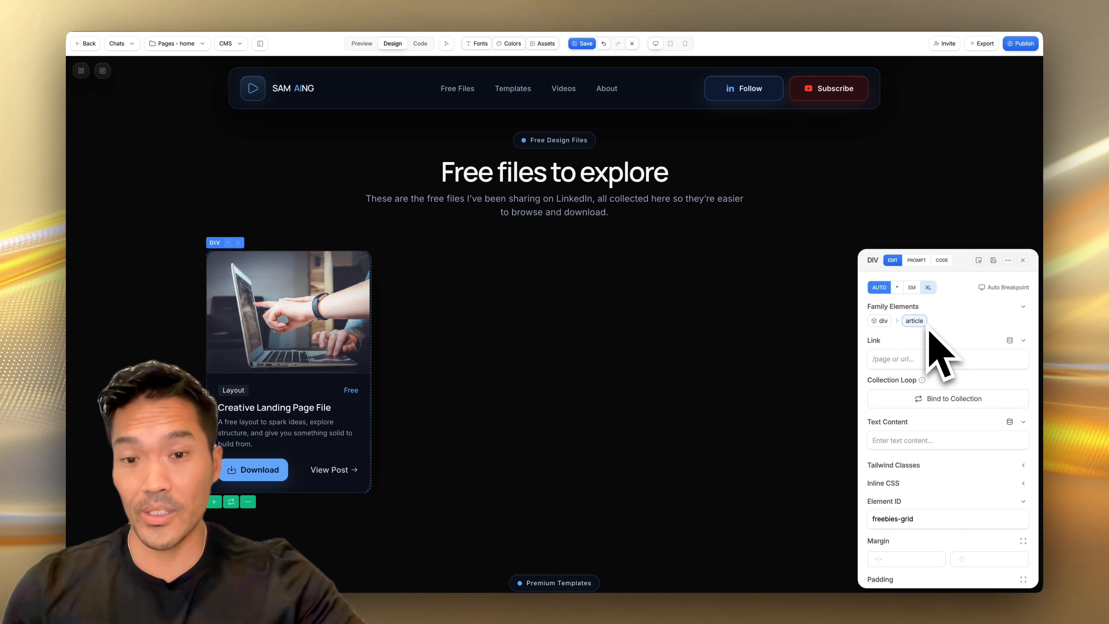
{"action": "mouse_move", "coordinate": [923, 382]}
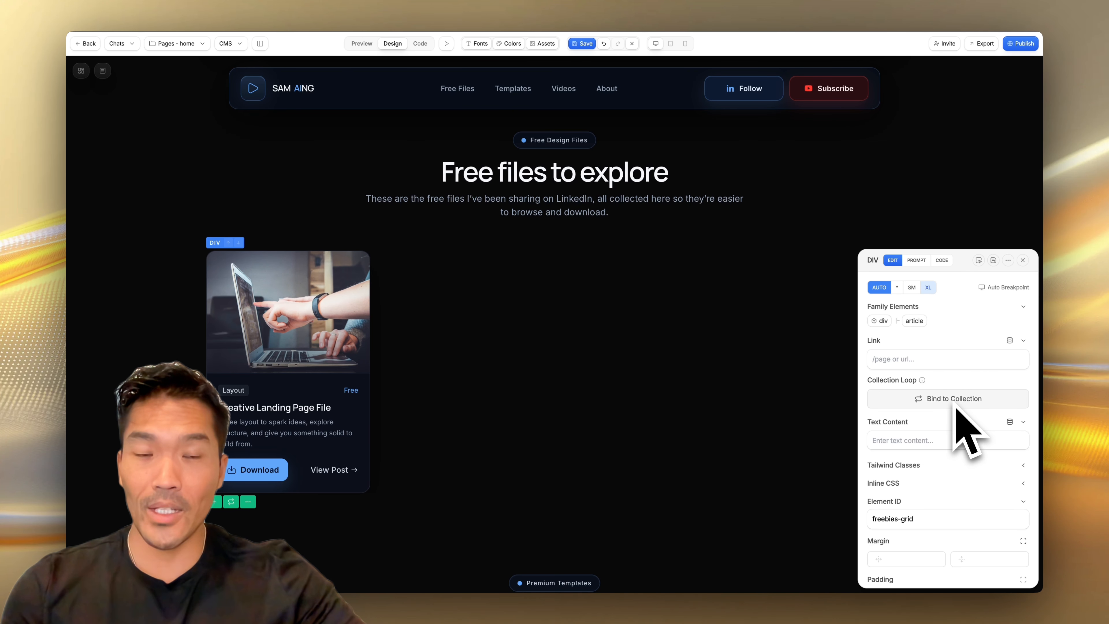
{"action": "left_click_drag", "start_coordinate": [967, 263], "coordinate": [587, 236]}
{"action": "left_click", "coordinate": [581, 372]}
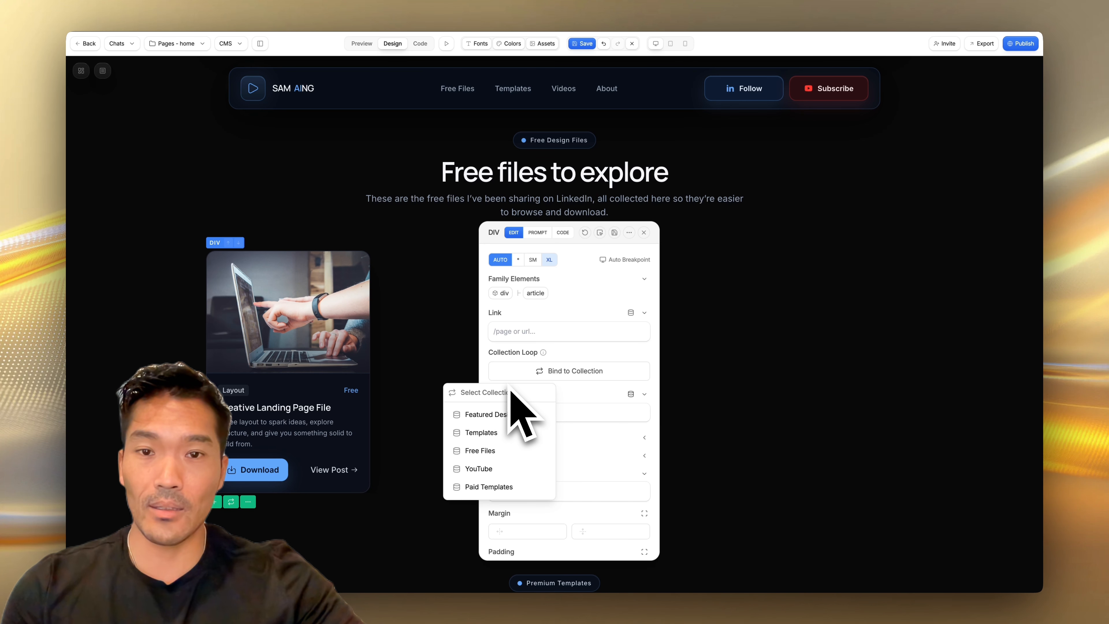
{"action": "left_click", "coordinate": [514, 452]}
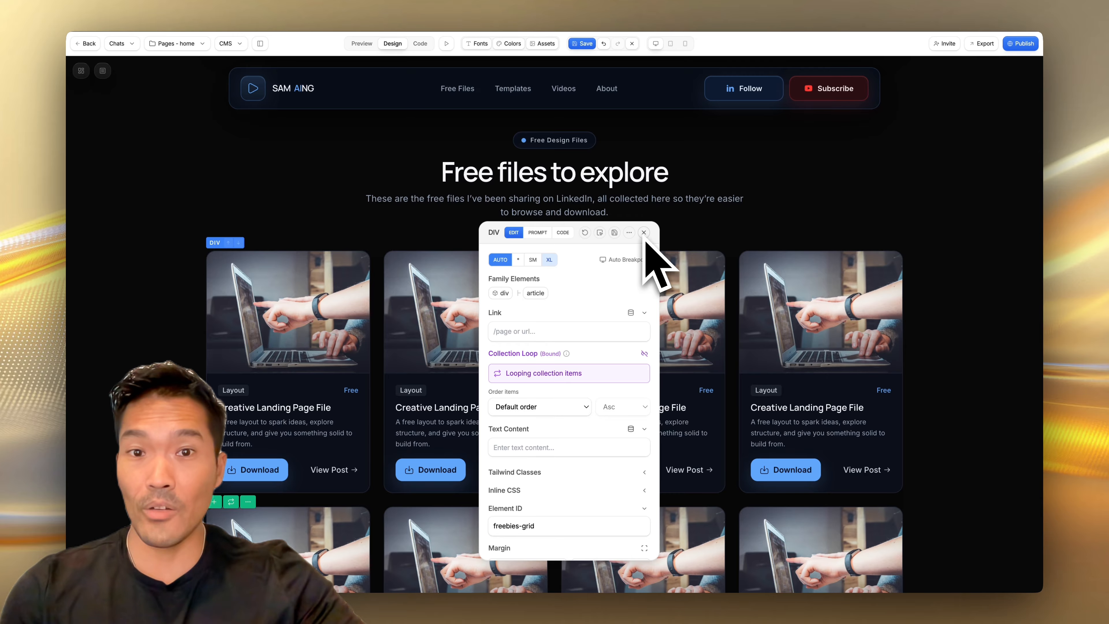
Check the looped cards, and bind the first card's "Layout" tag text to the Type field.
{"action": "scroll", "coordinate": [420, 260], "scroll_direction": "down", "scroll_amount": 3}
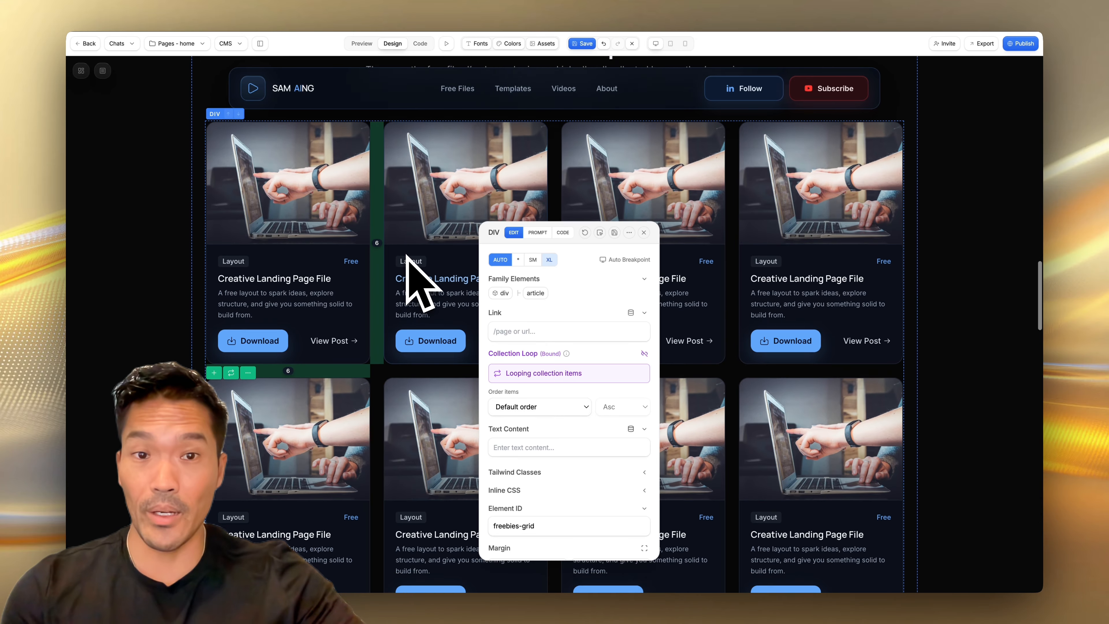
{"action": "scroll", "coordinate": [407, 256], "scroll_direction": "down", "scroll_amount": 6}
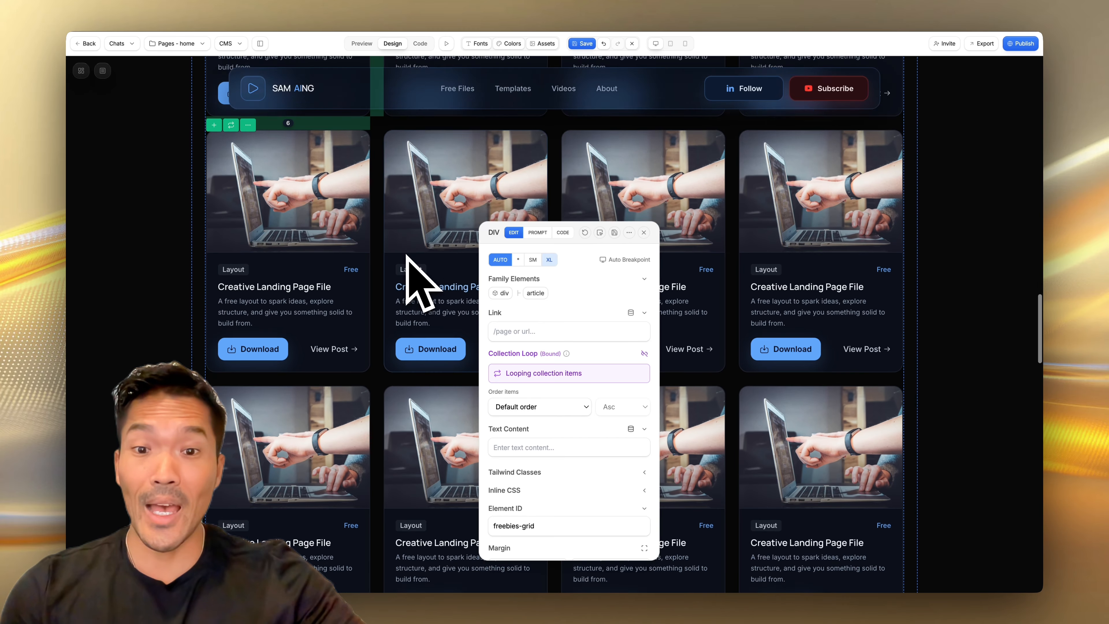
{"action": "scroll", "coordinate": [407, 256], "scroll_direction": "down", "scroll_amount": 8}
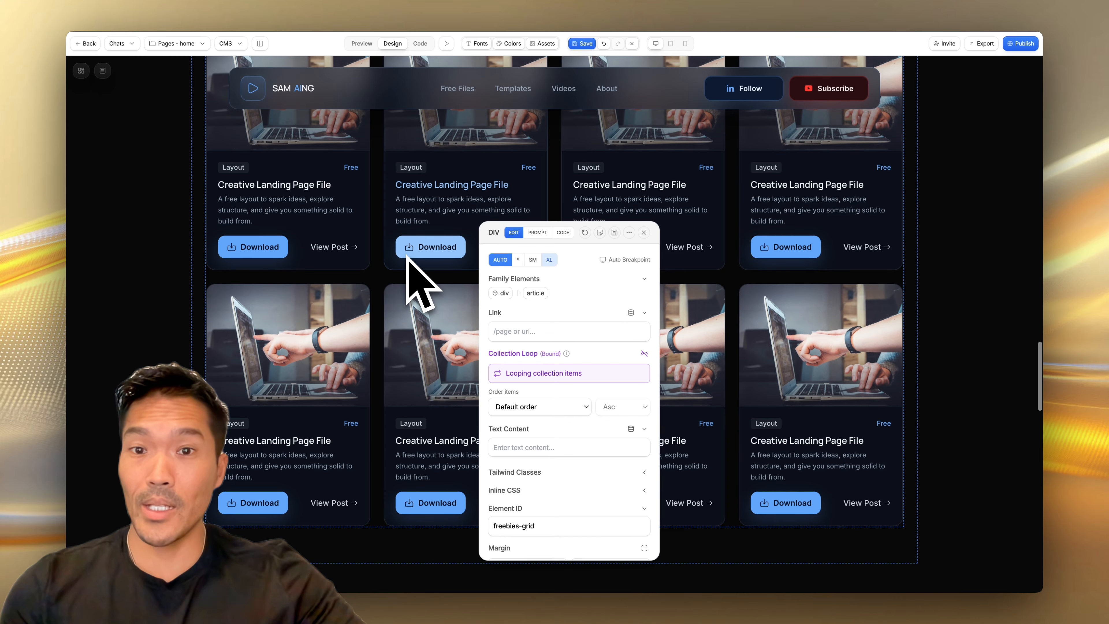
{"action": "scroll", "coordinate": [407, 258], "scroll_direction": "up", "scroll_amount": 6}
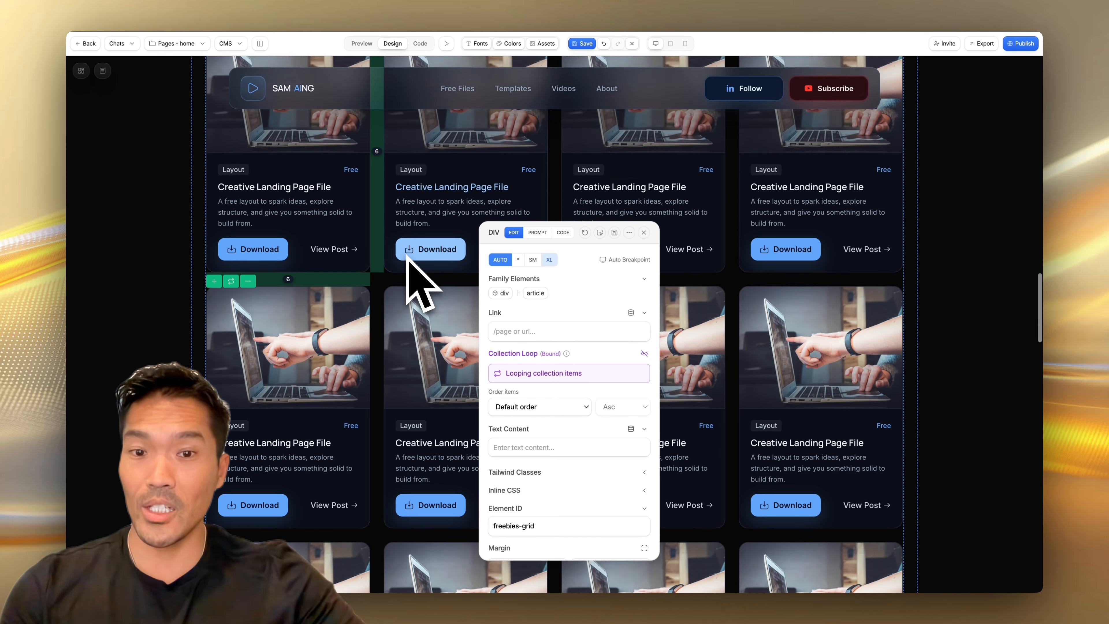
{"action": "scroll", "coordinate": [407, 256], "scroll_direction": "up", "scroll_amount": 3}
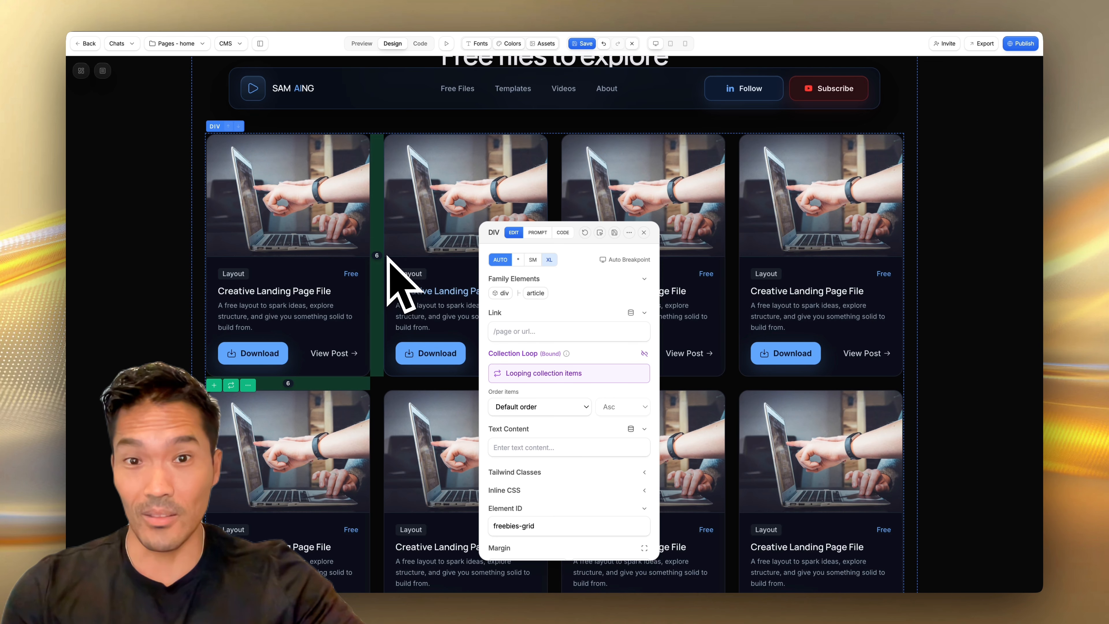
{"action": "left_click", "coordinate": [239, 276]}
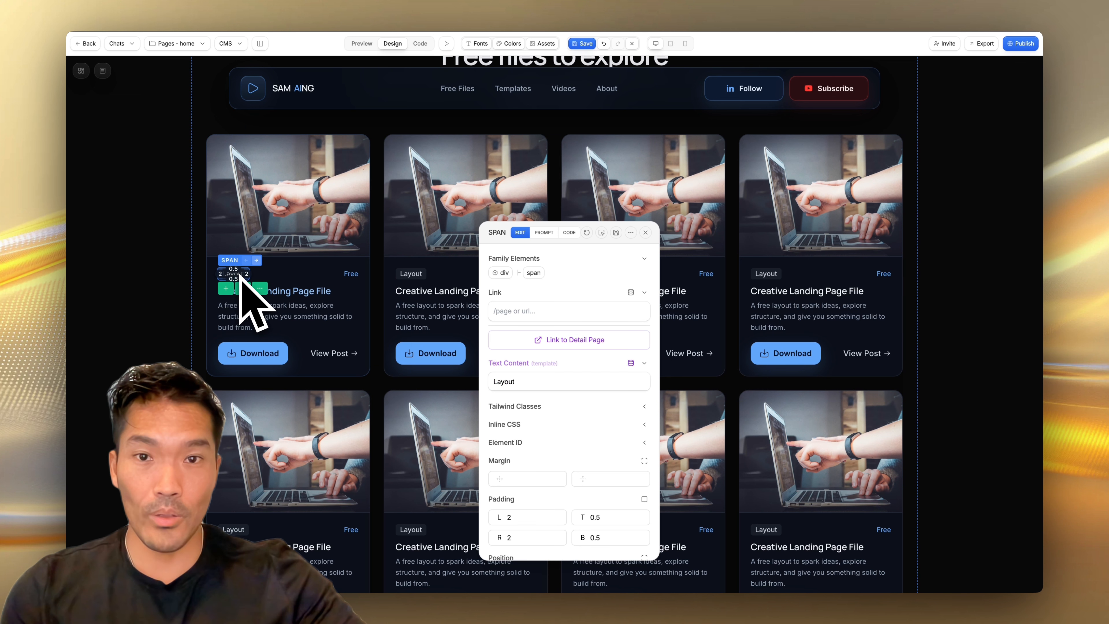
{"action": "left_click", "coordinate": [632, 366]}
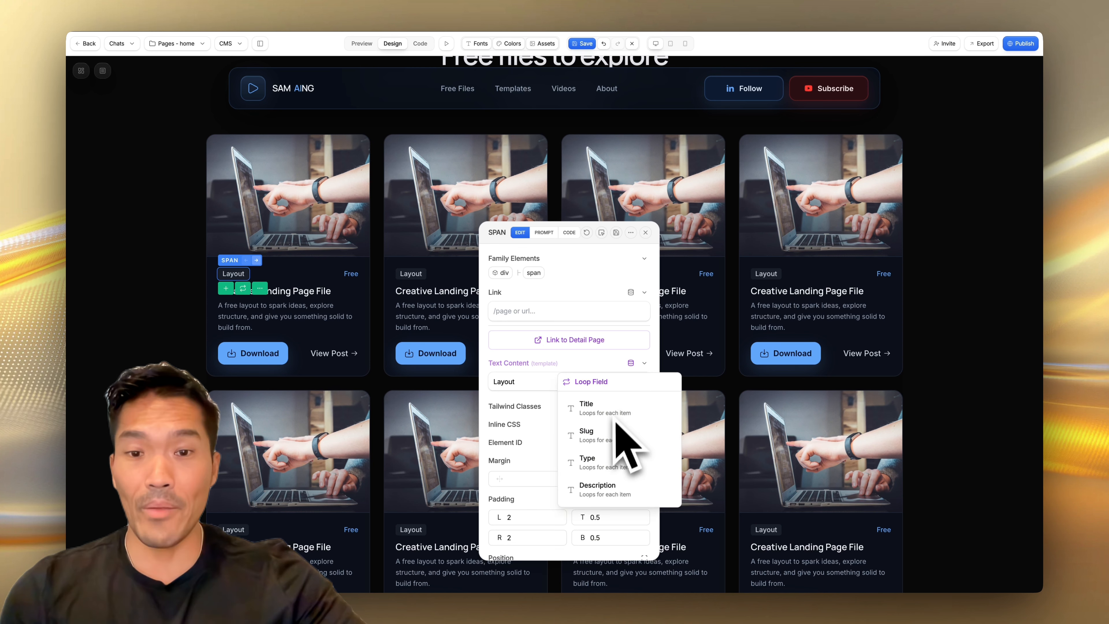
{"action": "left_click", "coordinate": [619, 462]}
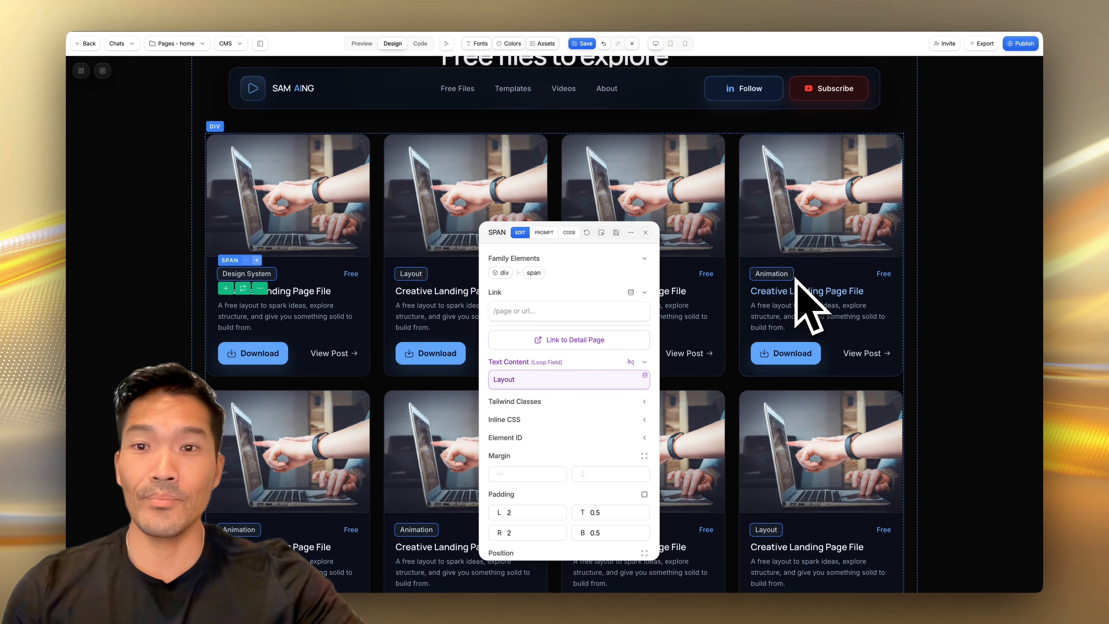
Bind the first card's heading text to the Title field and its paragraph text to the Description field.
{"action": "left_click", "coordinate": [311, 291]}
{"action": "left_click", "coordinate": [631, 363]}
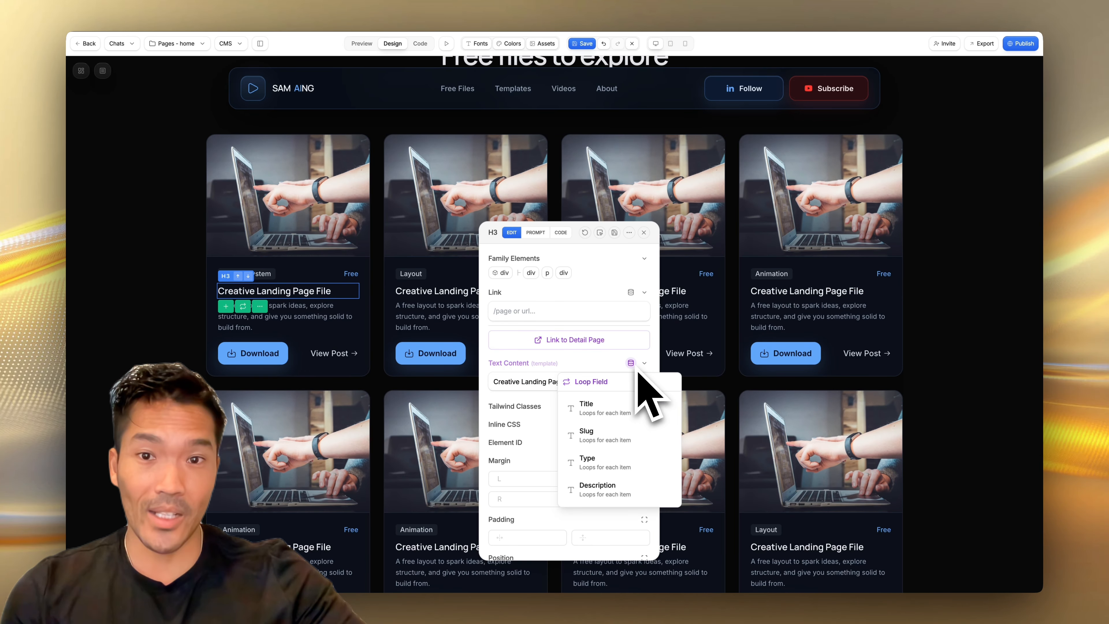
{"action": "left_click", "coordinate": [619, 411]}
{"action": "left_click", "coordinate": [316, 316]}
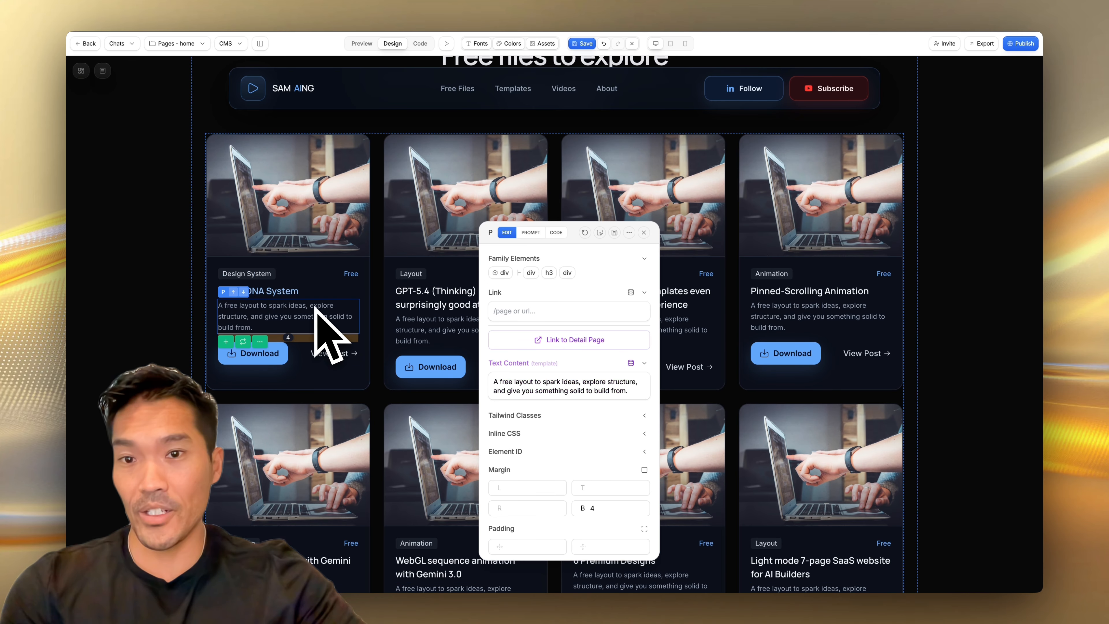
{"action": "left_click", "coordinate": [631, 363]}
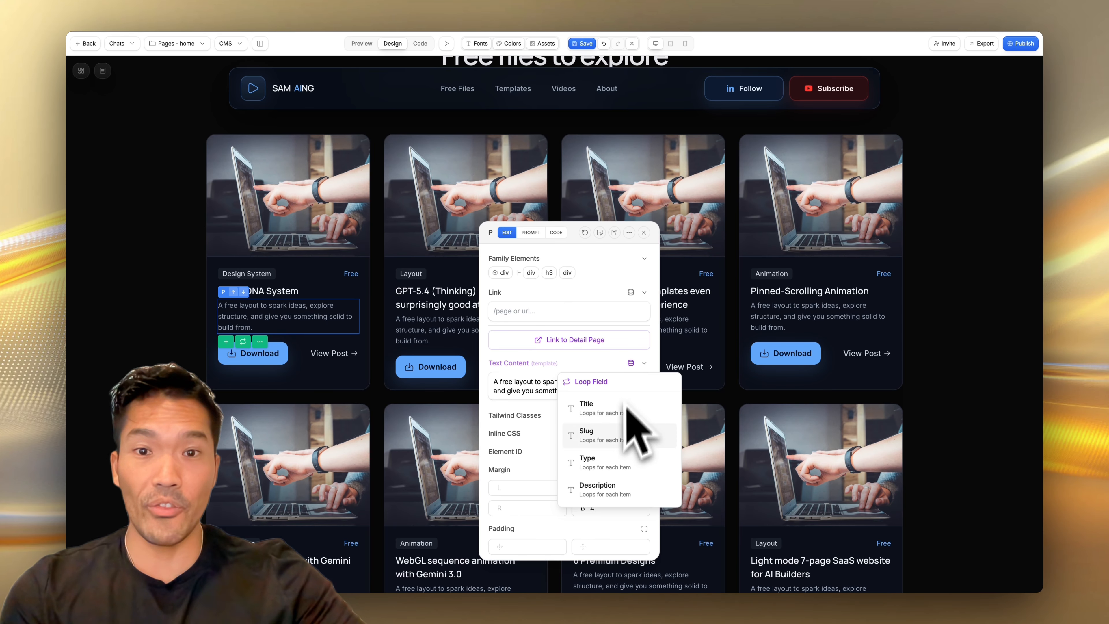
{"action": "left_click", "coordinate": [617, 484]}
Bind the first card's Download button link to the Download field and its View Post link to the Link field.
{"action": "left_click", "coordinate": [266, 379]}
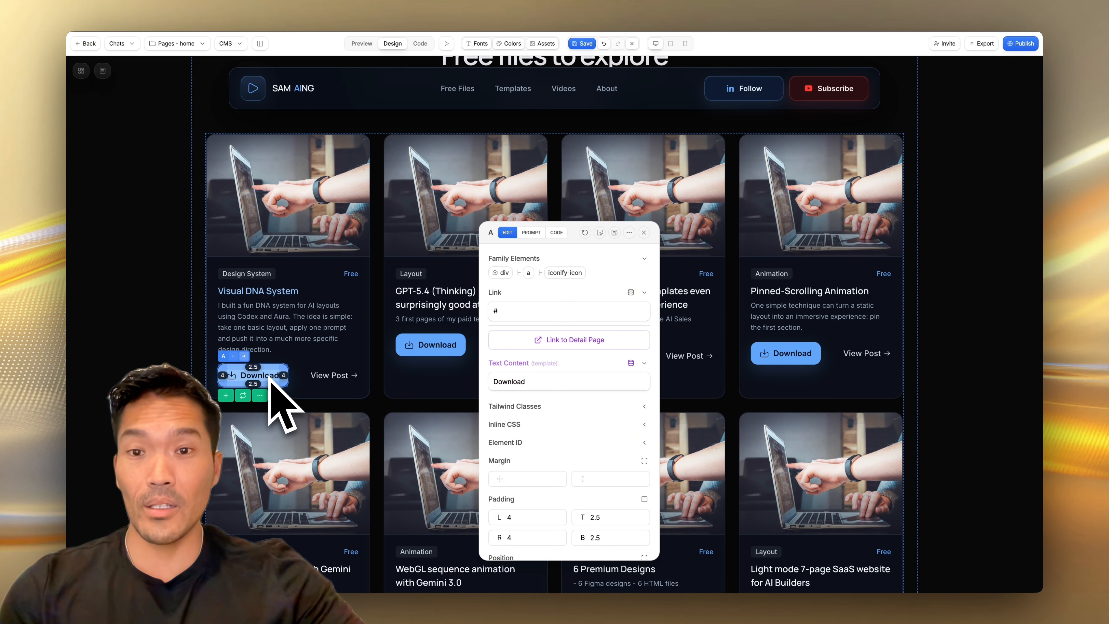
{"action": "left_click", "coordinate": [632, 292]}
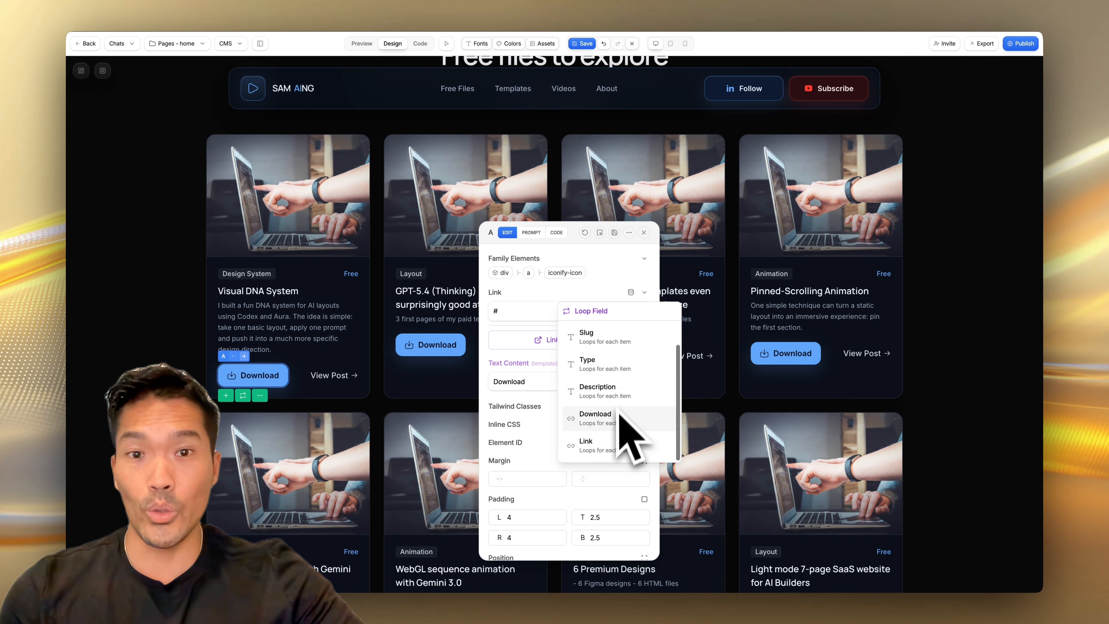
{"action": "left_click", "coordinate": [620, 419]}
{"action": "left_click", "coordinate": [335, 376]}
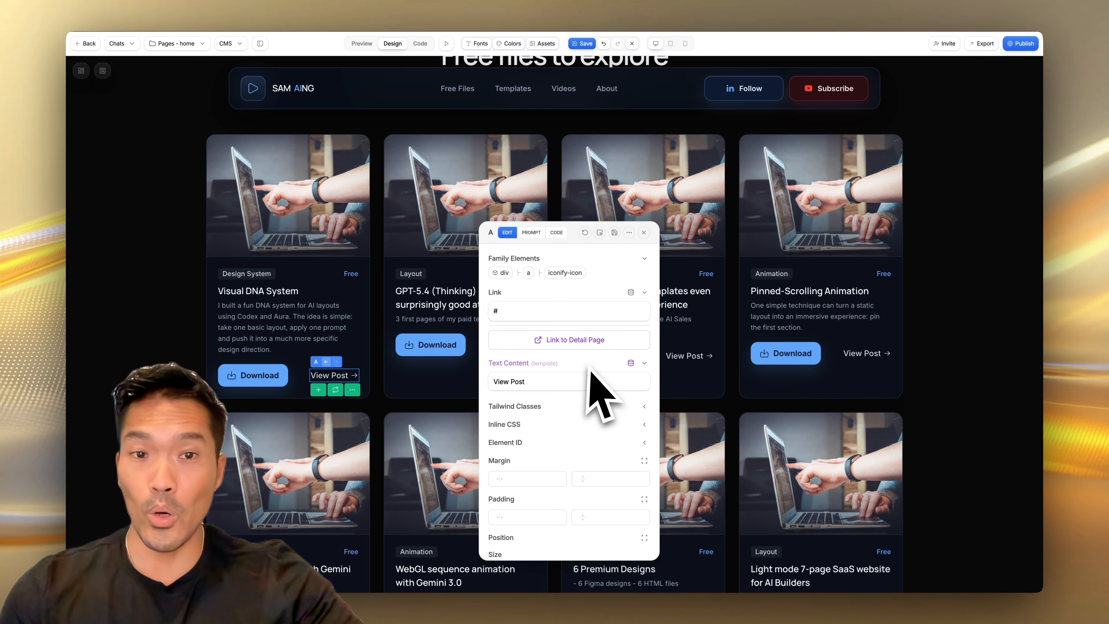
{"action": "left_click", "coordinate": [631, 292]}
{"action": "left_click", "coordinate": [613, 446]}
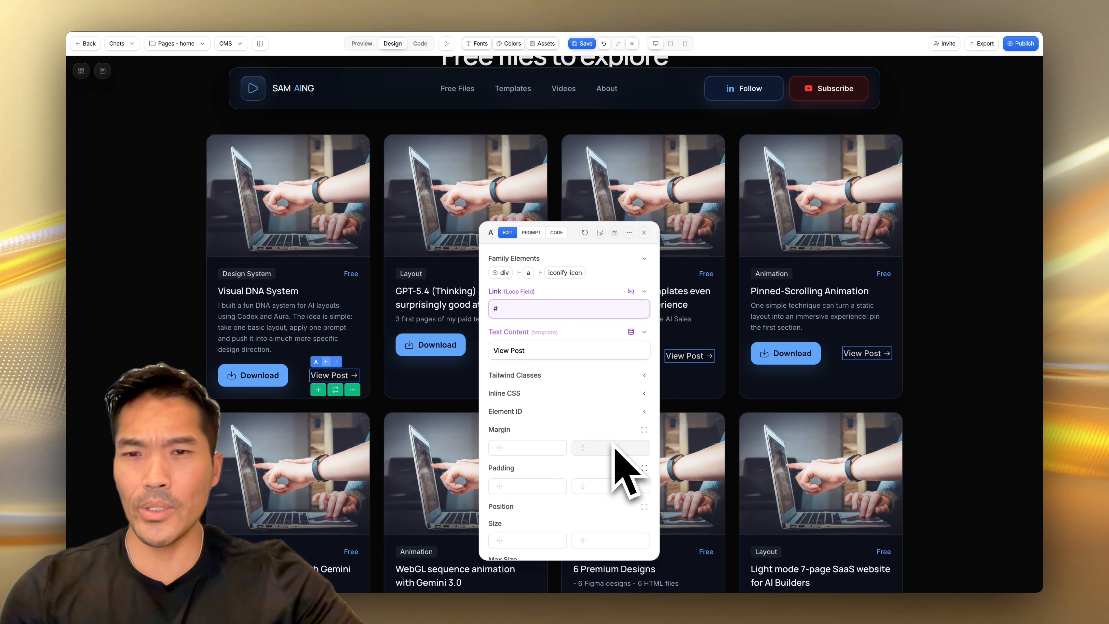
Try to bind the first card's image to an image field of the Free Files collection.
{"action": "left_click", "coordinate": [302, 228]}
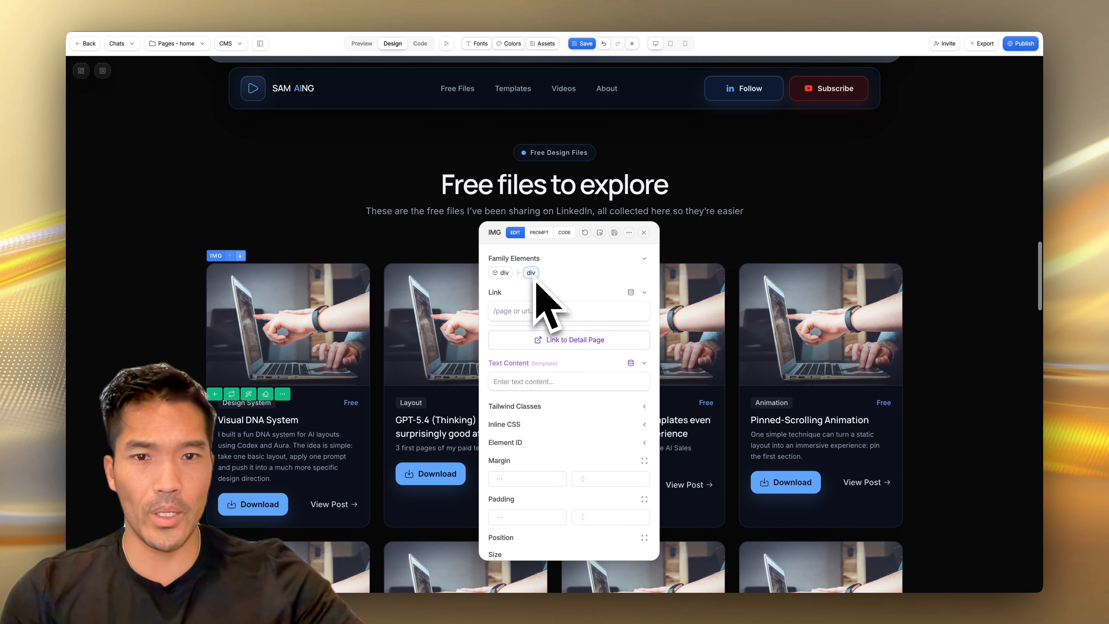
{"action": "left_click", "coordinate": [280, 330]}
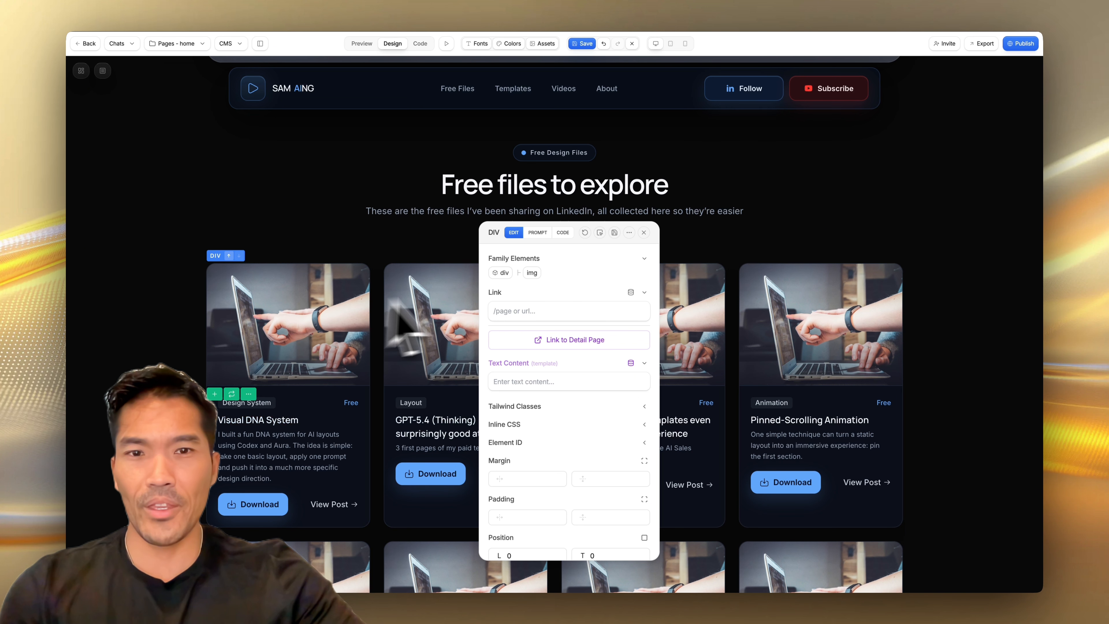
{"action": "left_click", "coordinate": [537, 276]}
{"action": "scroll", "coordinate": [585, 393], "scroll_direction": "down", "scroll_amount": 10}
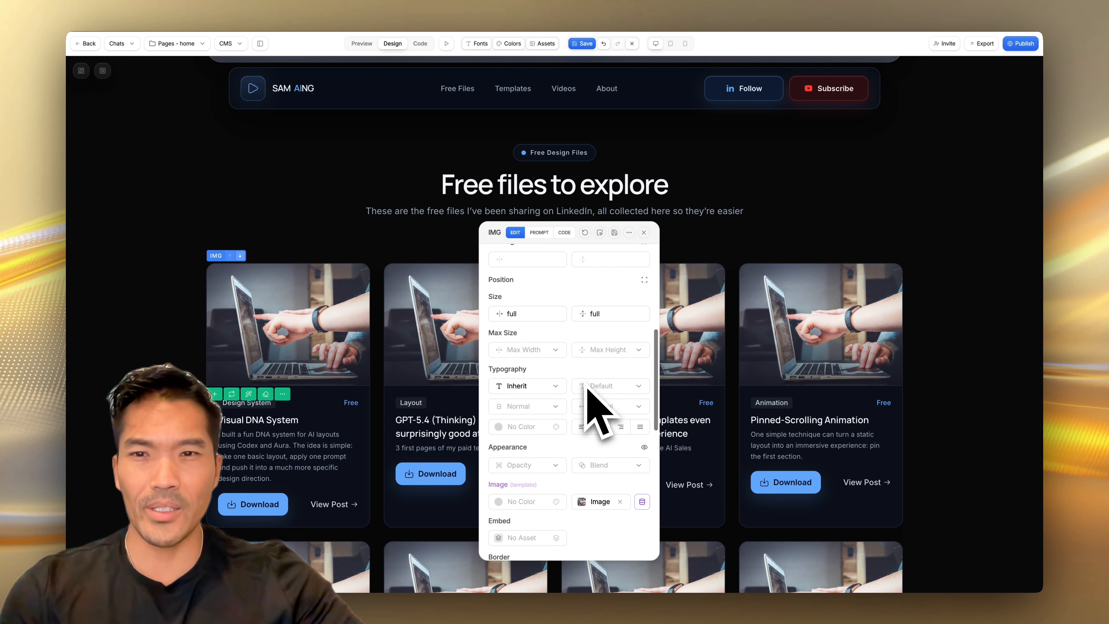
{"action": "left_click", "coordinate": [642, 352]}
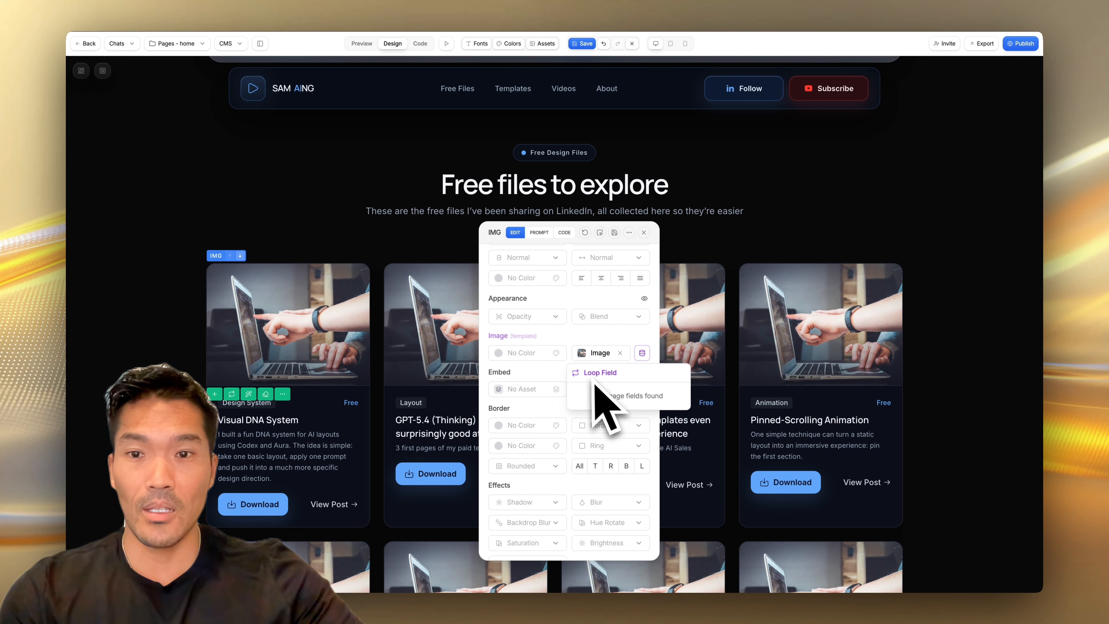
{"action": "left_click", "coordinate": [641, 351]}
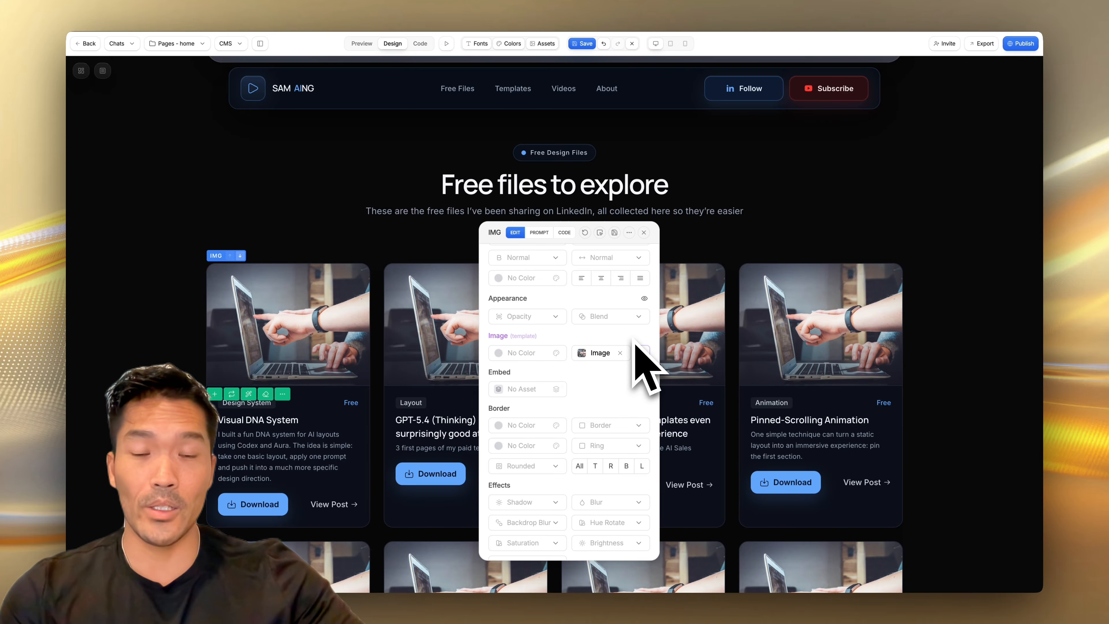
Preview the page and look through the free files cards filled from the collection.
{"action": "scroll", "coordinate": [638, 350], "scroll_direction": "up", "scroll_amount": 3}
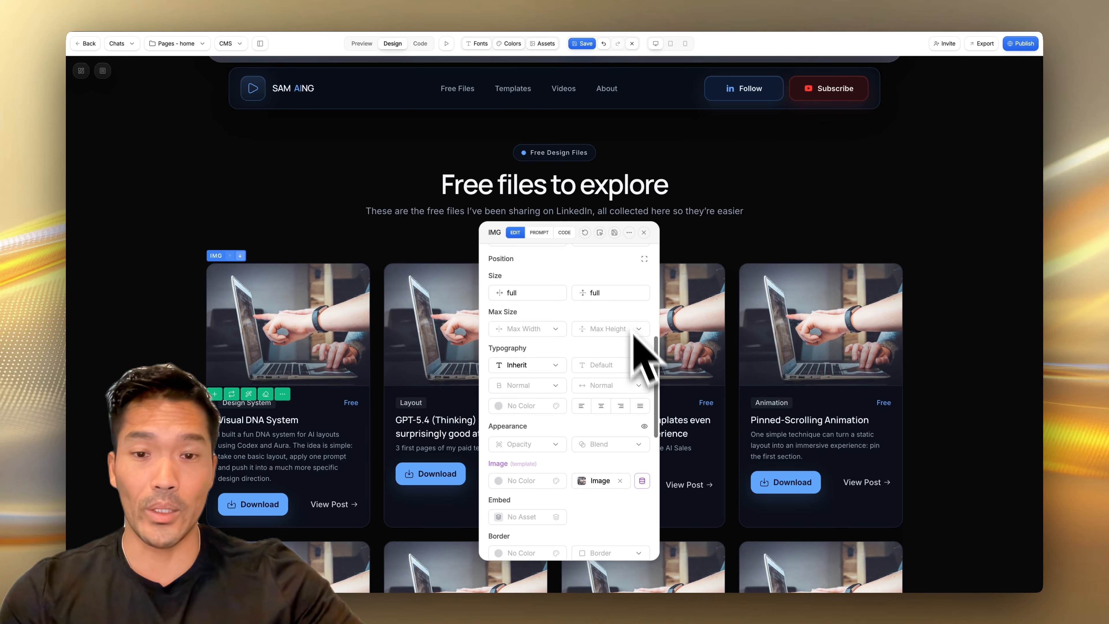
{"action": "left_click", "coordinate": [366, 44]}
{"action": "scroll", "coordinate": [508, 248], "scroll_direction": "down", "scroll_amount": 3}
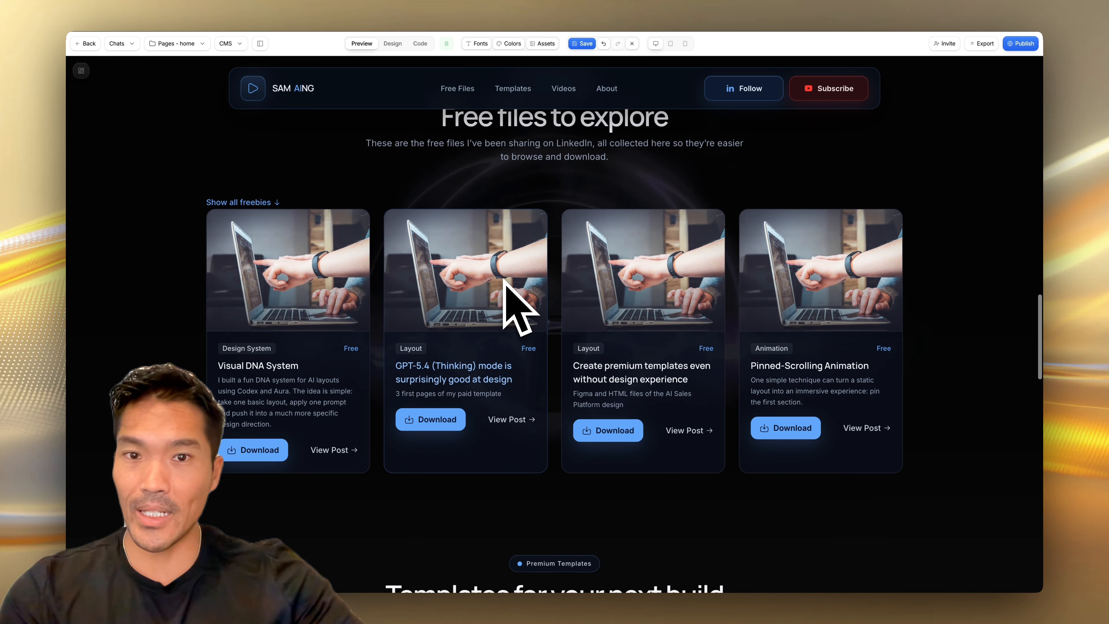
{"action": "scroll", "coordinate": [448, 285], "scroll_direction": "down", "scroll_amount": 5}
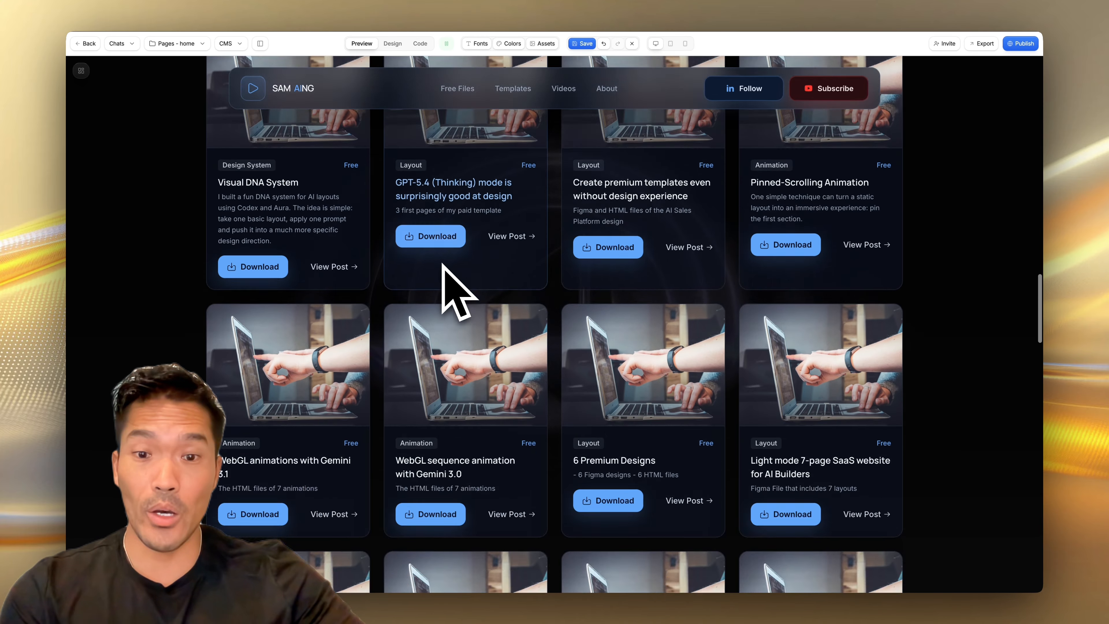
{"action": "scroll", "coordinate": [447, 271], "scroll_direction": "down", "scroll_amount": 5}
{"action": "scroll", "coordinate": [447, 267], "scroll_direction": "up", "scroll_amount": 5}
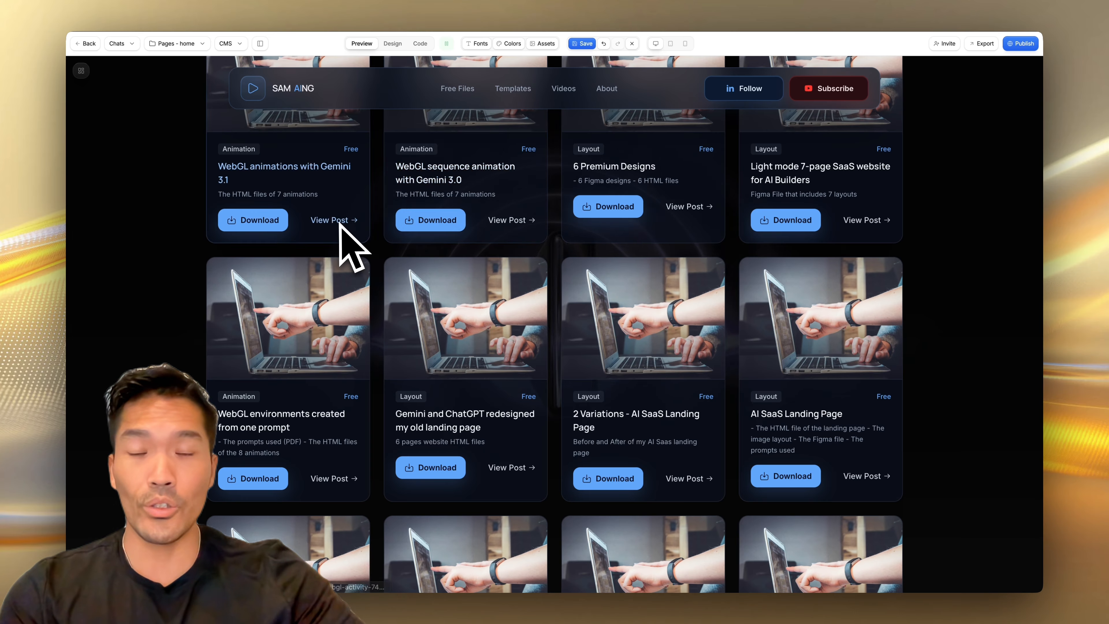
Test the View Post link of the "WebGL animations with Gemini 3.1" card and dismiss the LinkedIn sign-in dialog.
{"action": "left_click", "coordinate": [339, 226]}
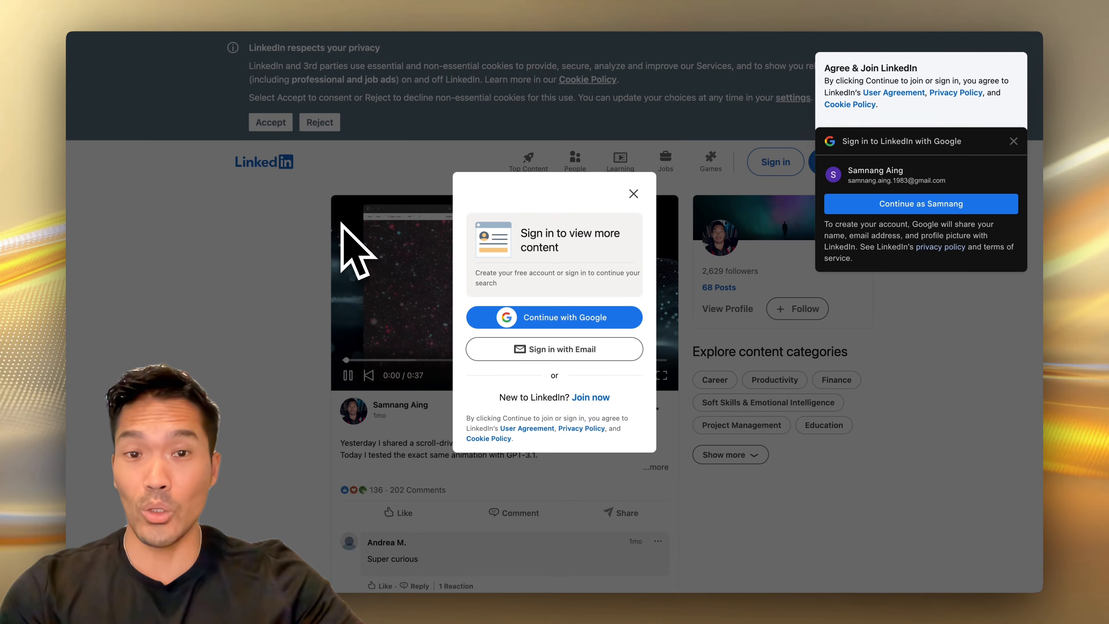
{"action": "left_click", "coordinate": [636, 202]}
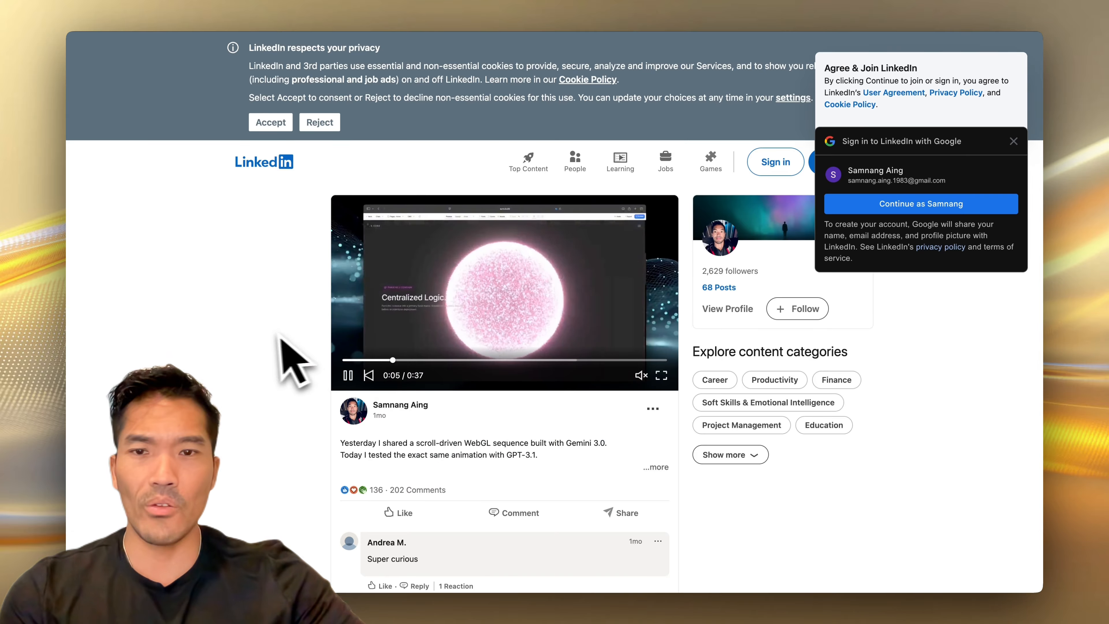
{"action": "scroll", "coordinate": [279, 334], "scroll_direction": "down", "scroll_amount": 5}
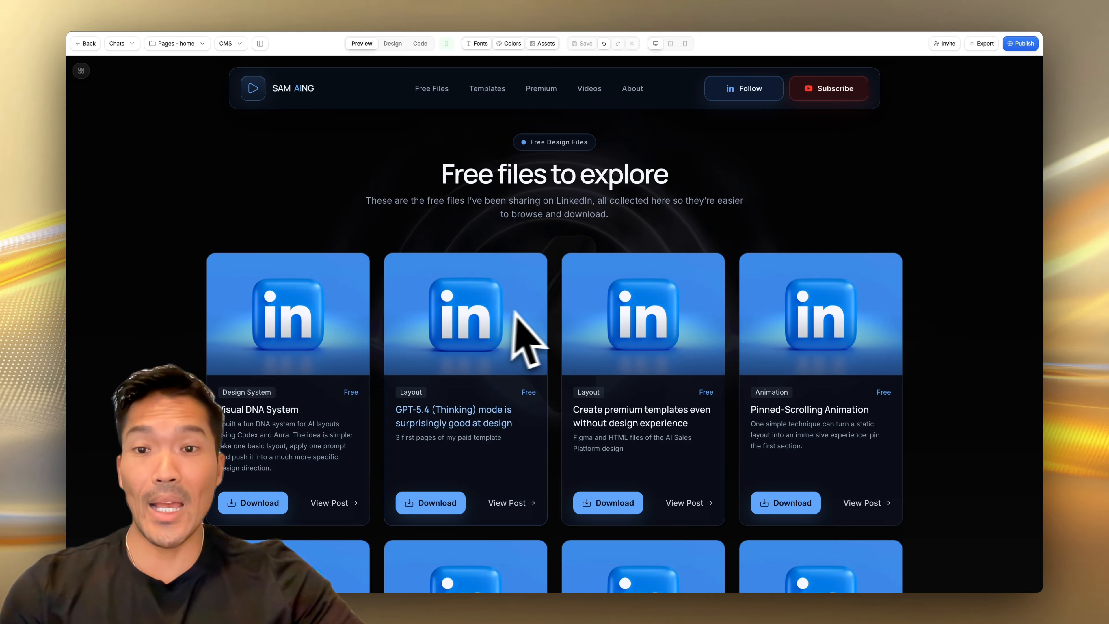
Look through all free files cards in the finished version of the page and return to the section heading.
{"action": "scroll", "coordinate": [524, 315], "scroll_direction": "down", "scroll_amount": 10}
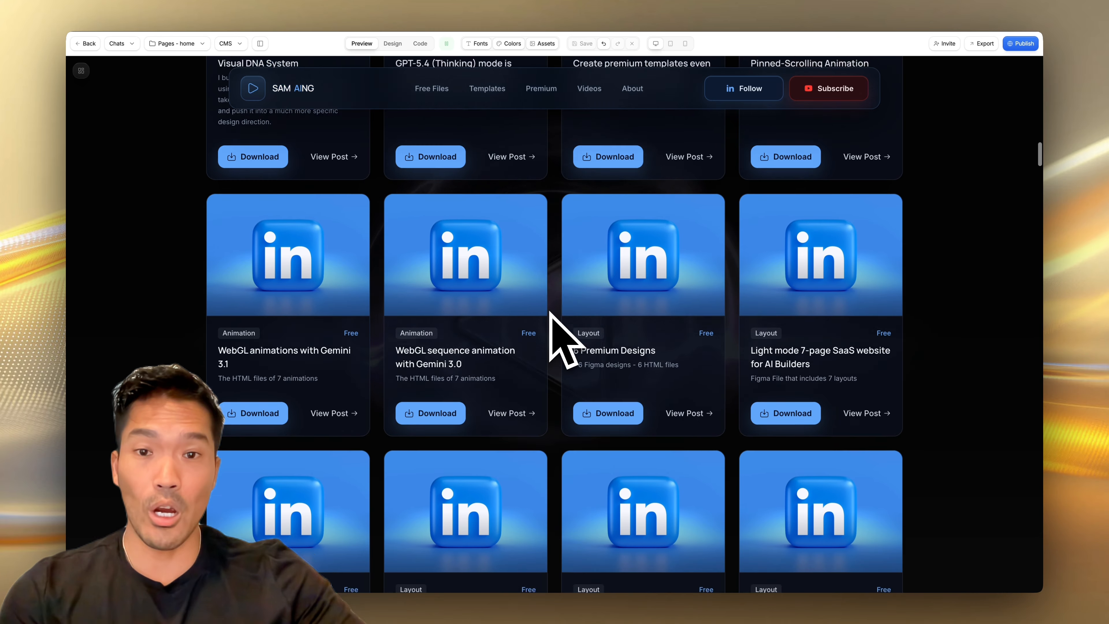
{"action": "scroll", "coordinate": [549, 311], "scroll_direction": "down", "scroll_amount": 10}
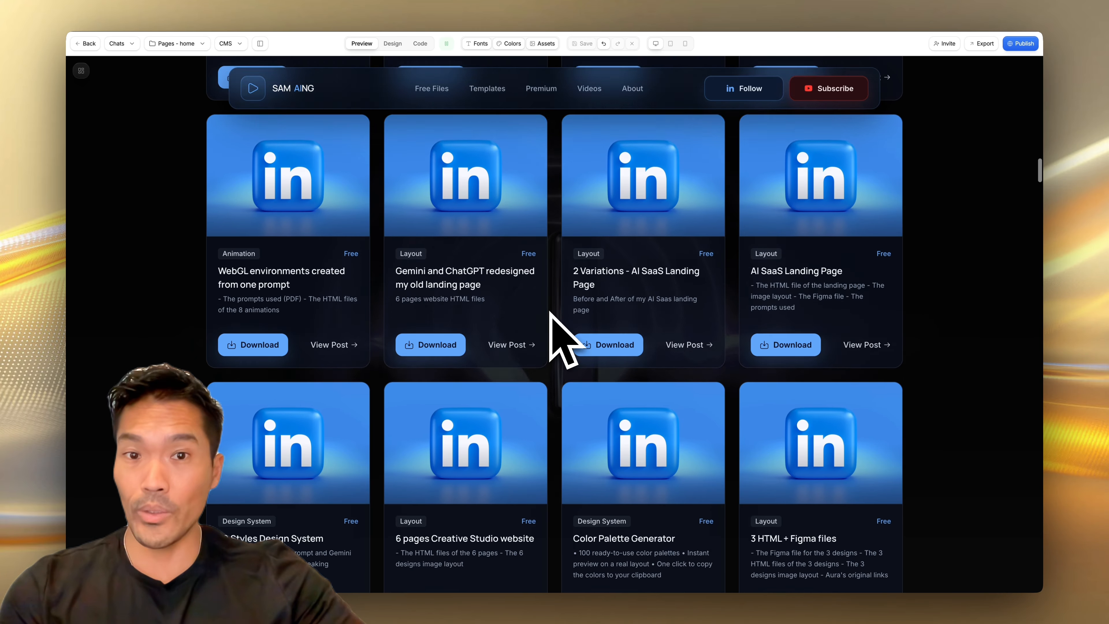
{"action": "scroll", "coordinate": [549, 311], "scroll_direction": "down", "scroll_amount": 5}
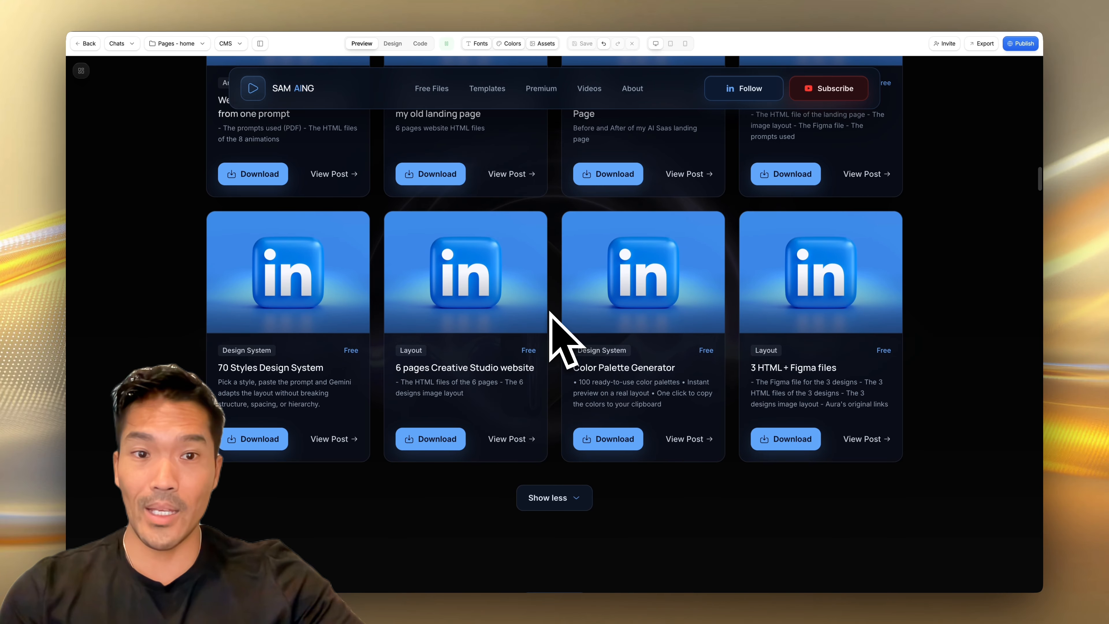
{"action": "scroll", "coordinate": [549, 311], "scroll_direction": "up", "scroll_amount": 17}
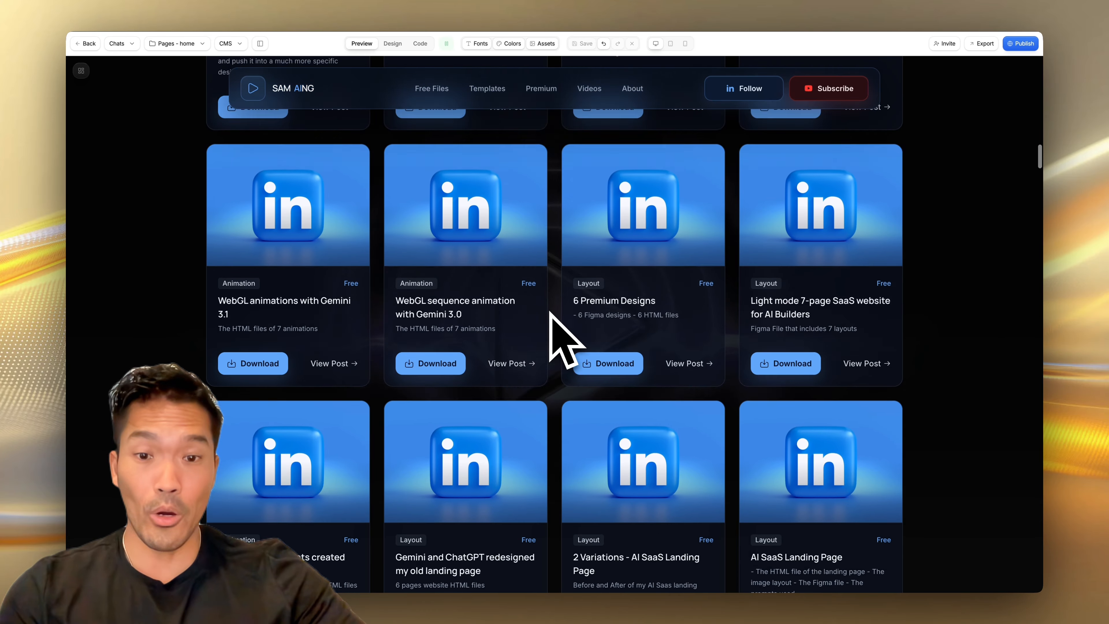
{"action": "scroll", "coordinate": [549, 311], "scroll_direction": "up", "scroll_amount": 7}
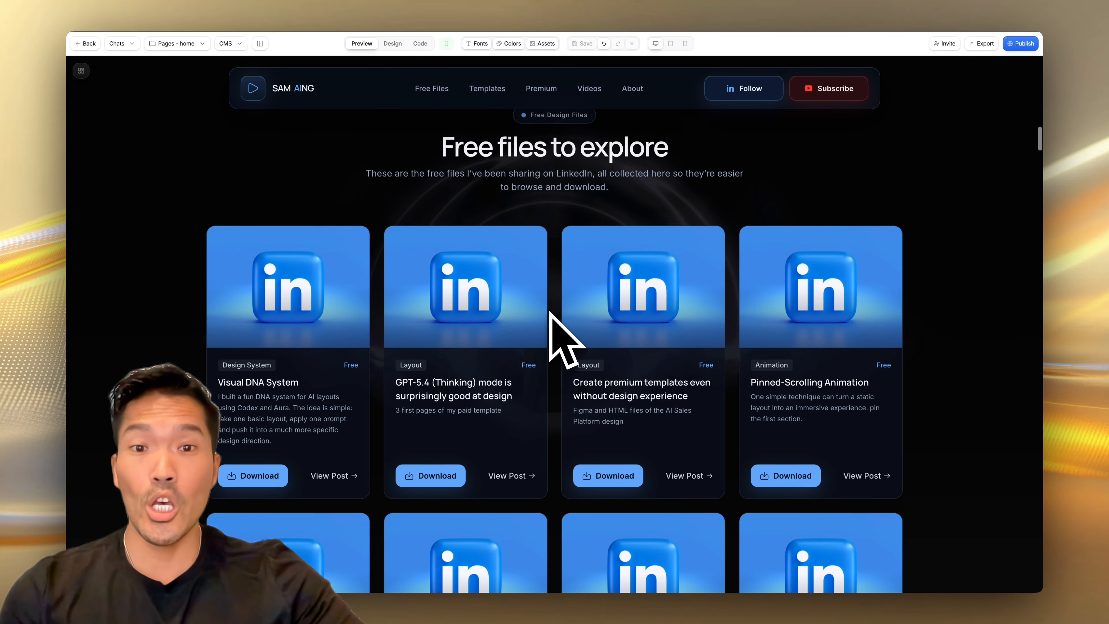
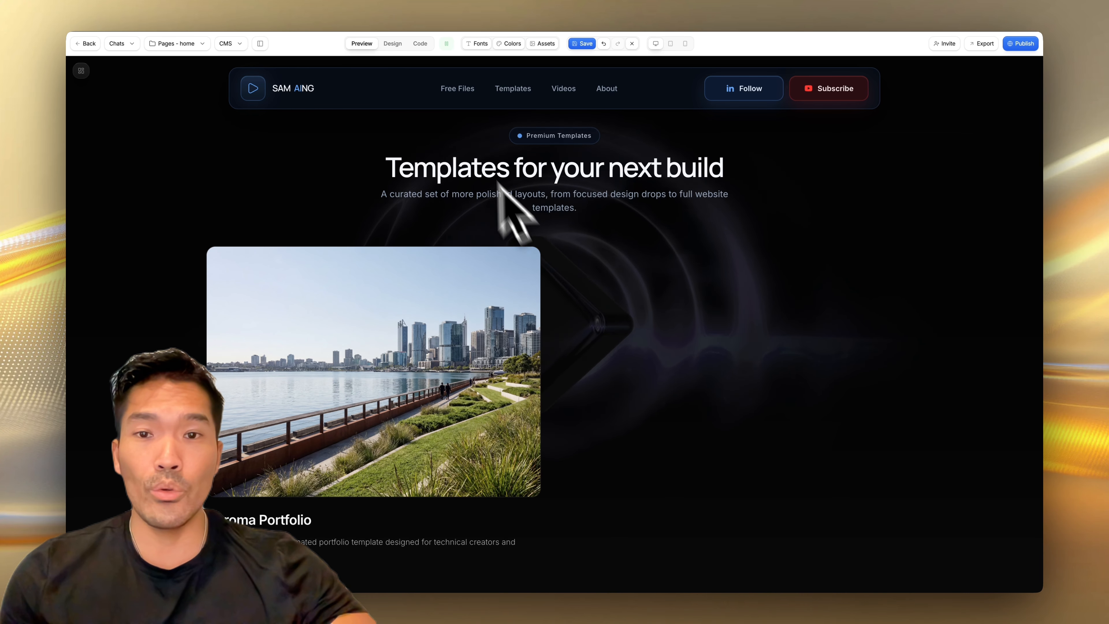
Bind the card grid of the "Templates for your next build" section to the Templates collection as a loop.
{"action": "left_click", "coordinate": [393, 44]}
{"action": "scroll", "coordinate": [450, 236], "scroll_direction": "down", "scroll_amount": 10}
{"action": "scroll", "coordinate": [466, 267], "scroll_direction": "up", "scroll_amount": 15}
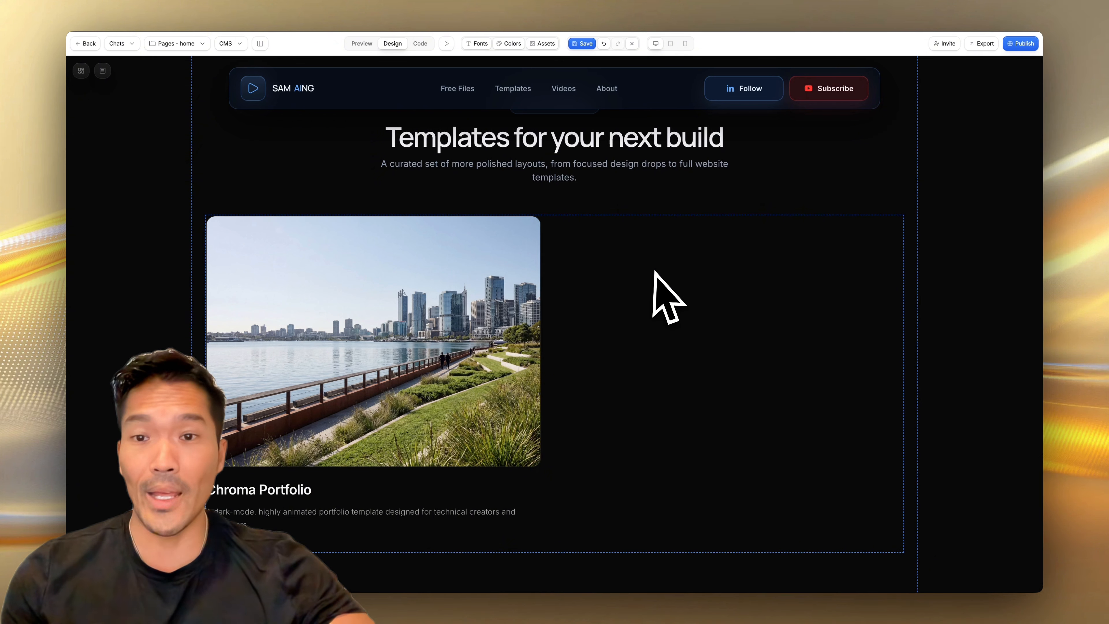
{"action": "left_click", "coordinate": [653, 272]}
{"action": "left_click", "coordinate": [934, 399]}
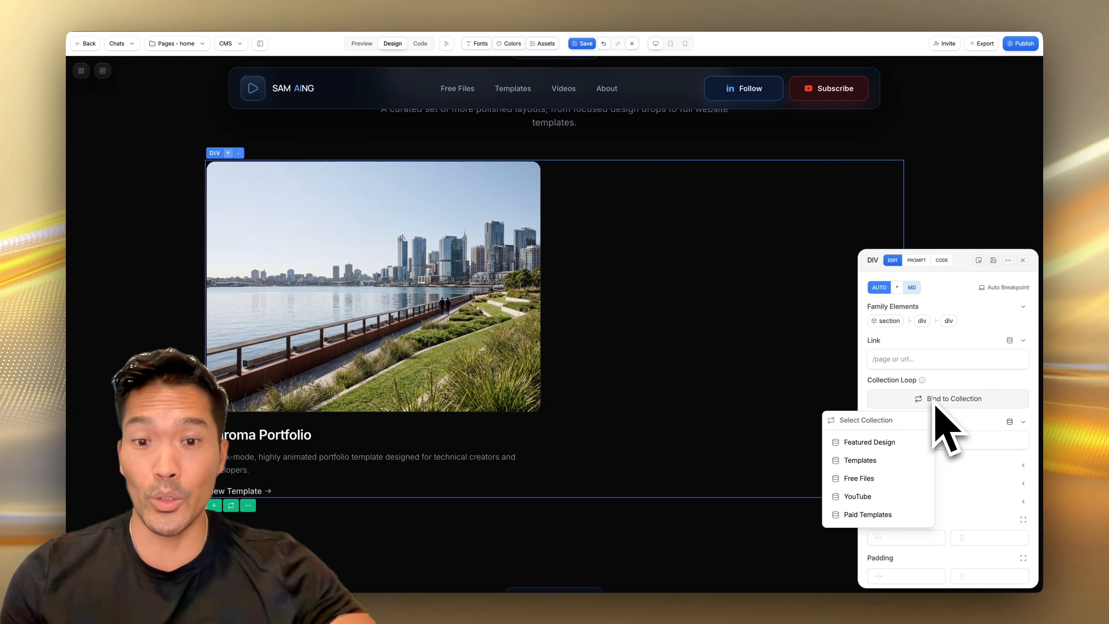
{"action": "left_click", "coordinate": [878, 466]}
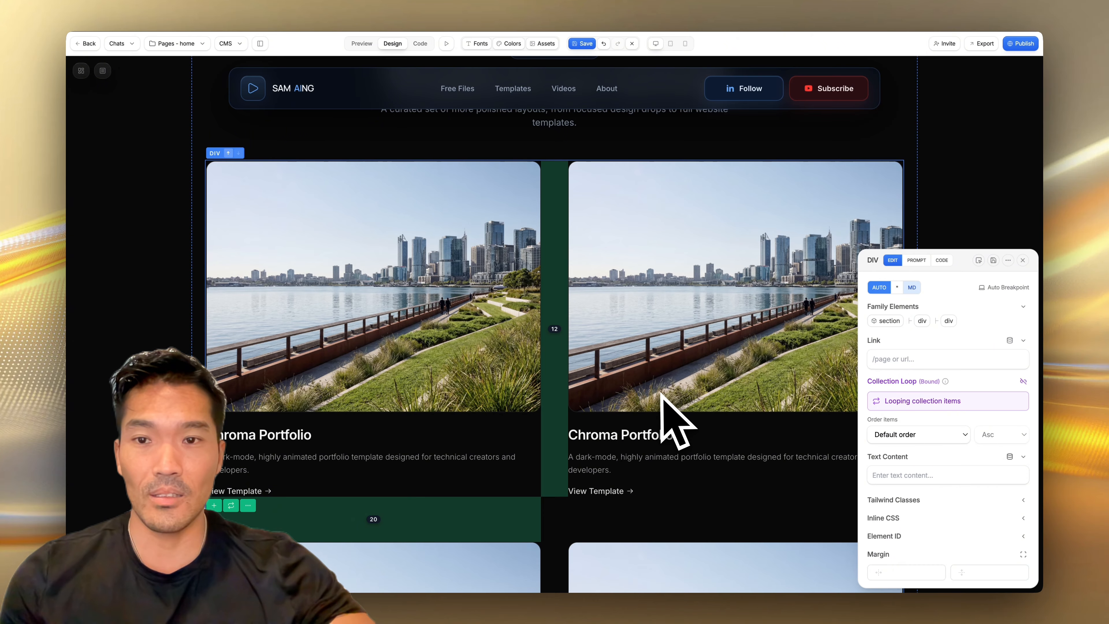
Bind the first template card's heading text to the Title field and its paragraph text to the Description field.
{"action": "scroll", "coordinate": [661, 395], "scroll_direction": "down", "scroll_amount": 9}
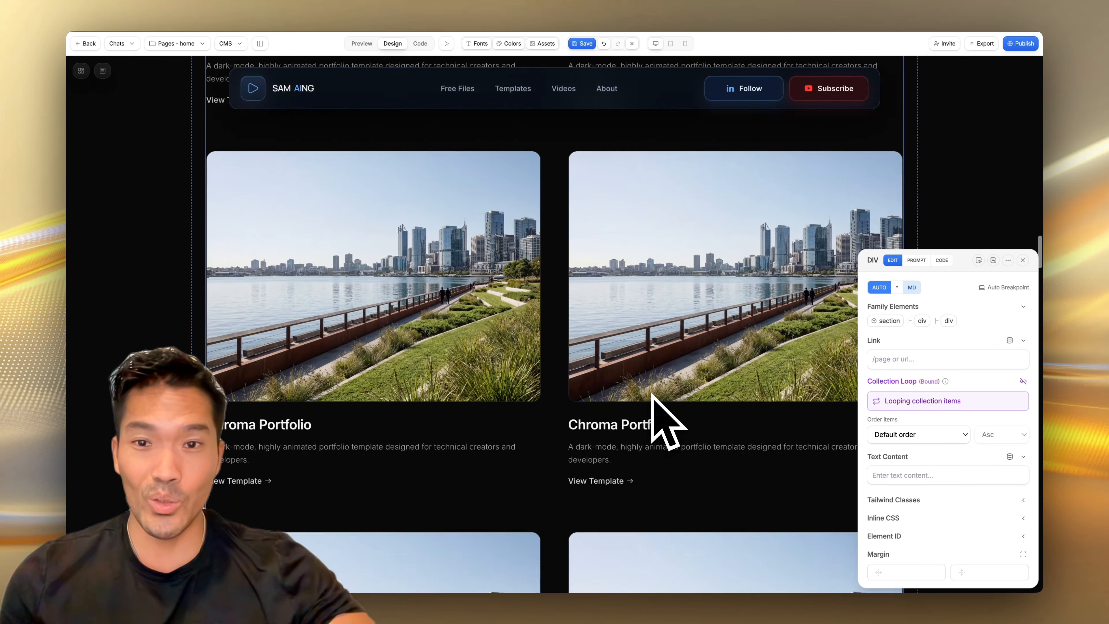
{"action": "scroll", "coordinate": [652, 393], "scroll_direction": "down", "scroll_amount": 10}
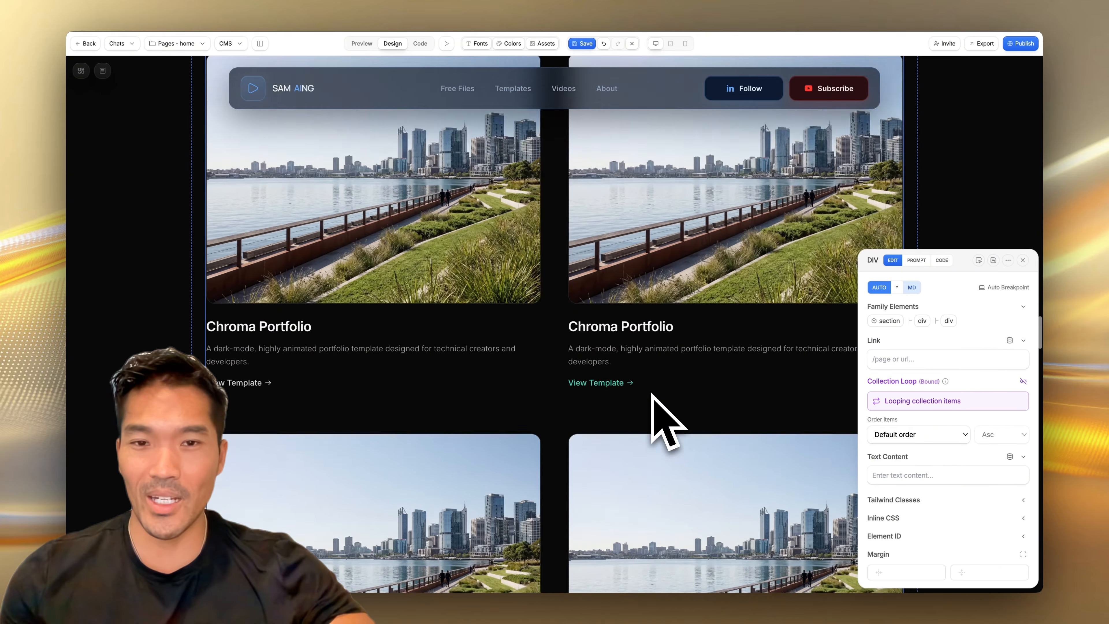
{"action": "scroll", "coordinate": [652, 395], "scroll_direction": "down", "scroll_amount": 10}
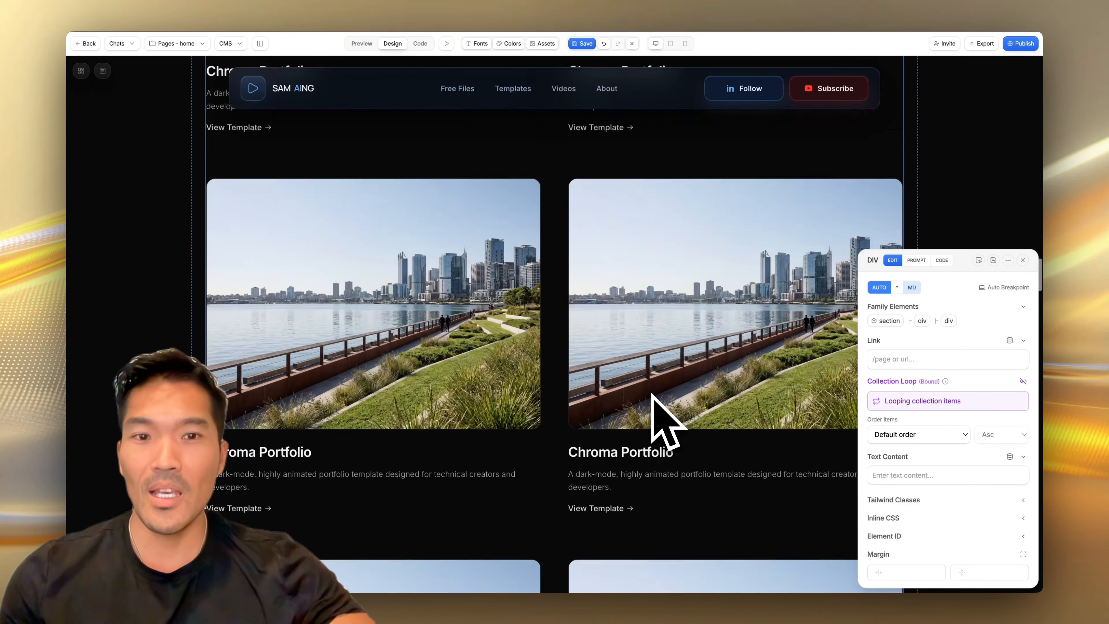
{"action": "scroll", "coordinate": [652, 393], "scroll_direction": "down", "scroll_amount": 10}
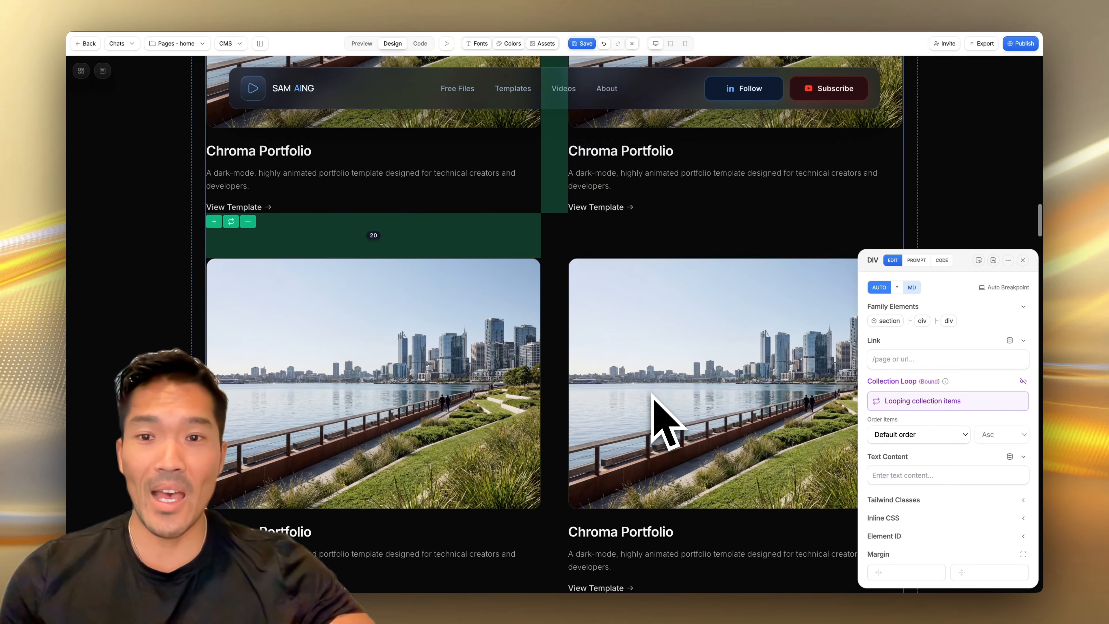
{"action": "scroll", "coordinate": [652, 393], "scroll_direction": "up", "scroll_amount": 6}
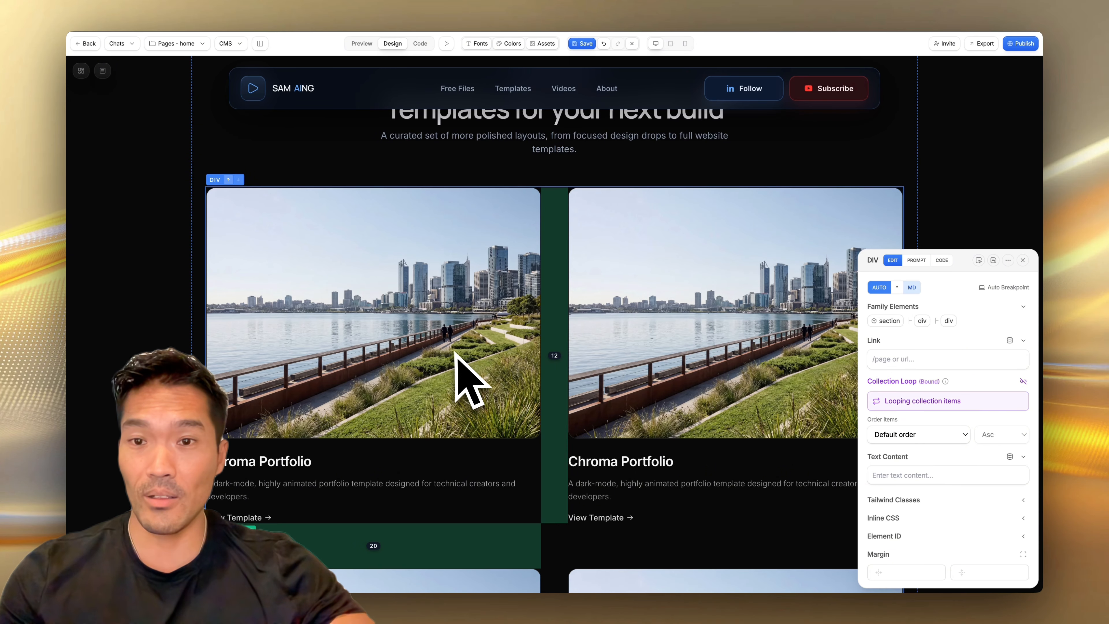
{"action": "left_click", "coordinate": [301, 462]}
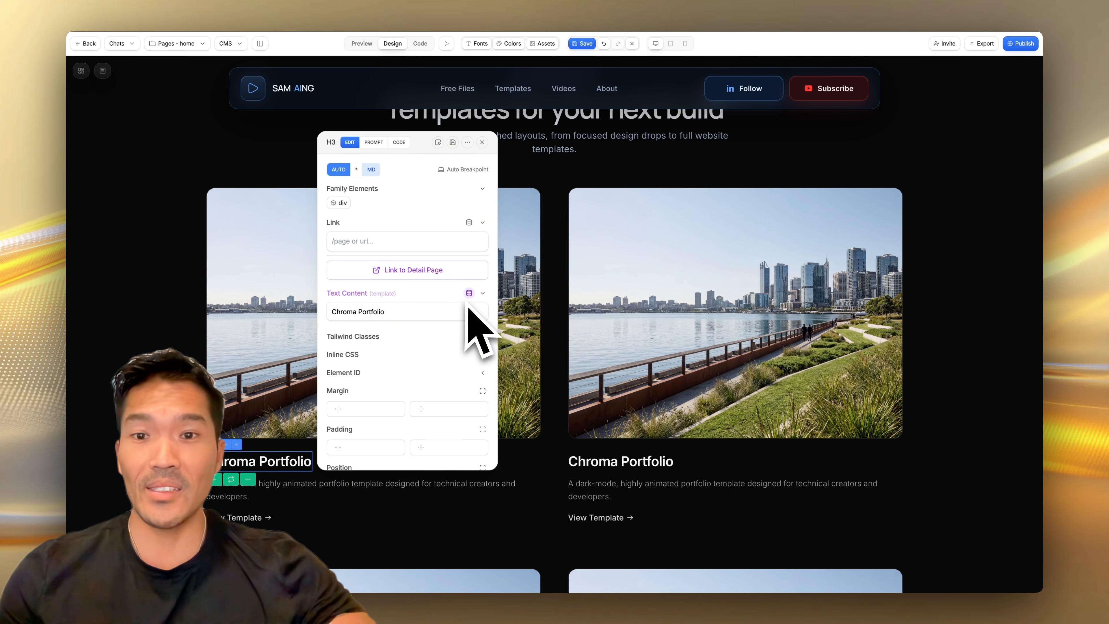
{"action": "left_click", "coordinate": [469, 294]}
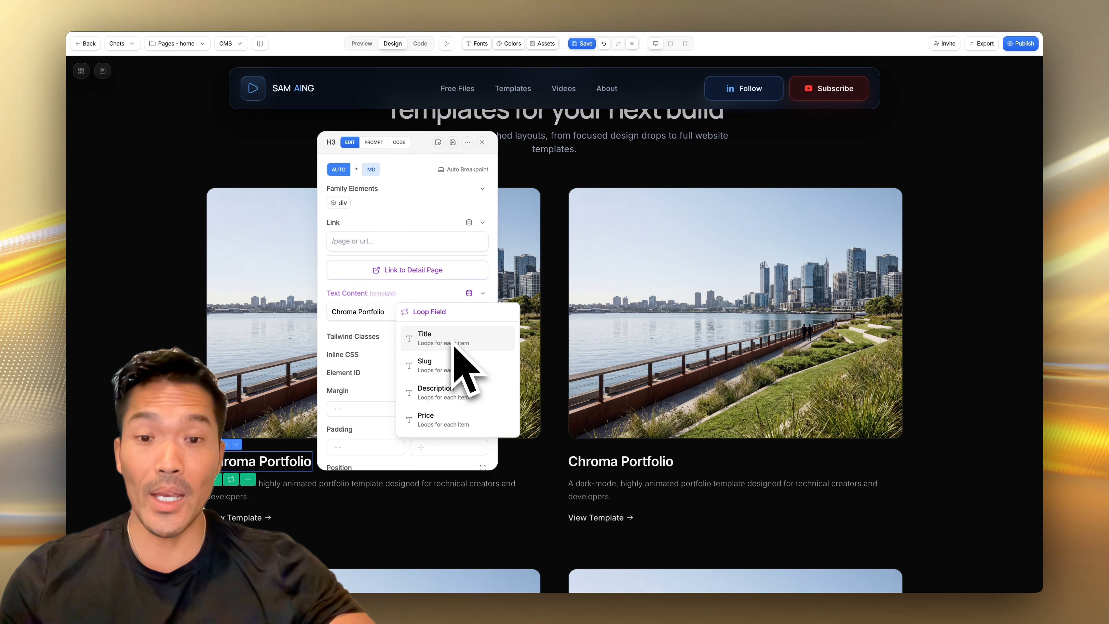
{"action": "left_click", "coordinate": [454, 342]}
{"action": "left_click", "coordinate": [292, 490]}
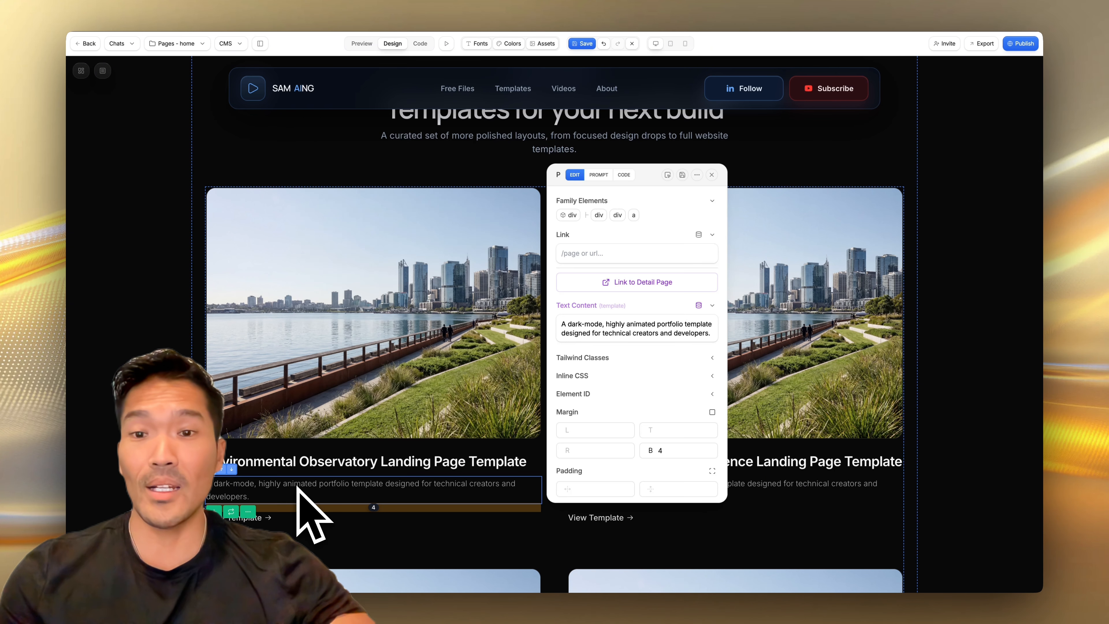
{"action": "left_click", "coordinate": [699, 306]}
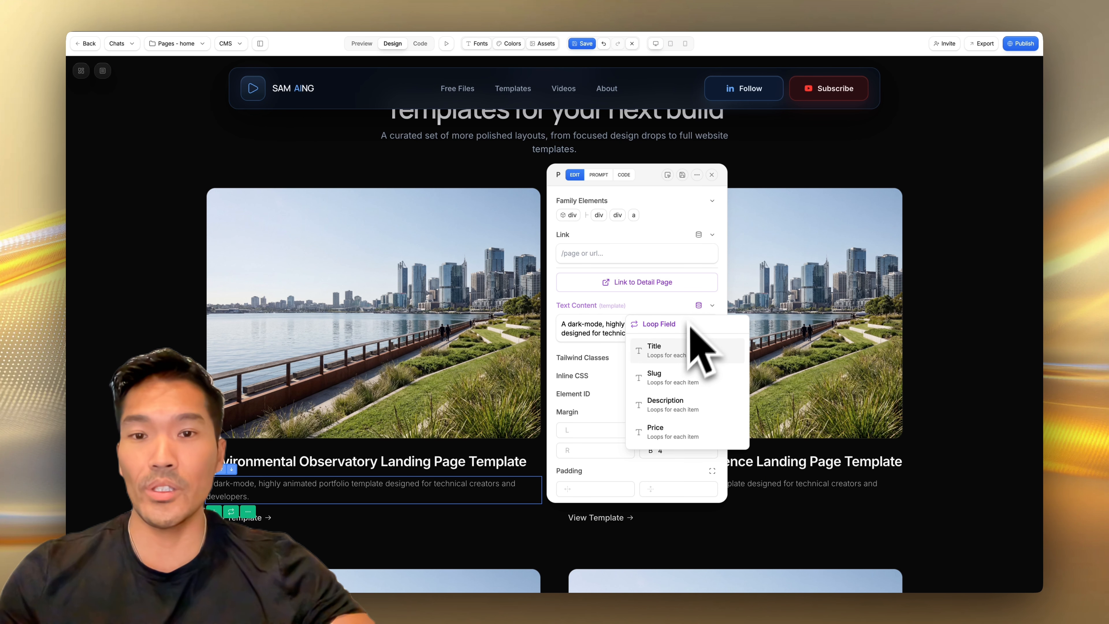
{"action": "left_click", "coordinate": [677, 404]}
Bind the first template card's View Template link to the Link field.
{"action": "left_click", "coordinate": [262, 519]}
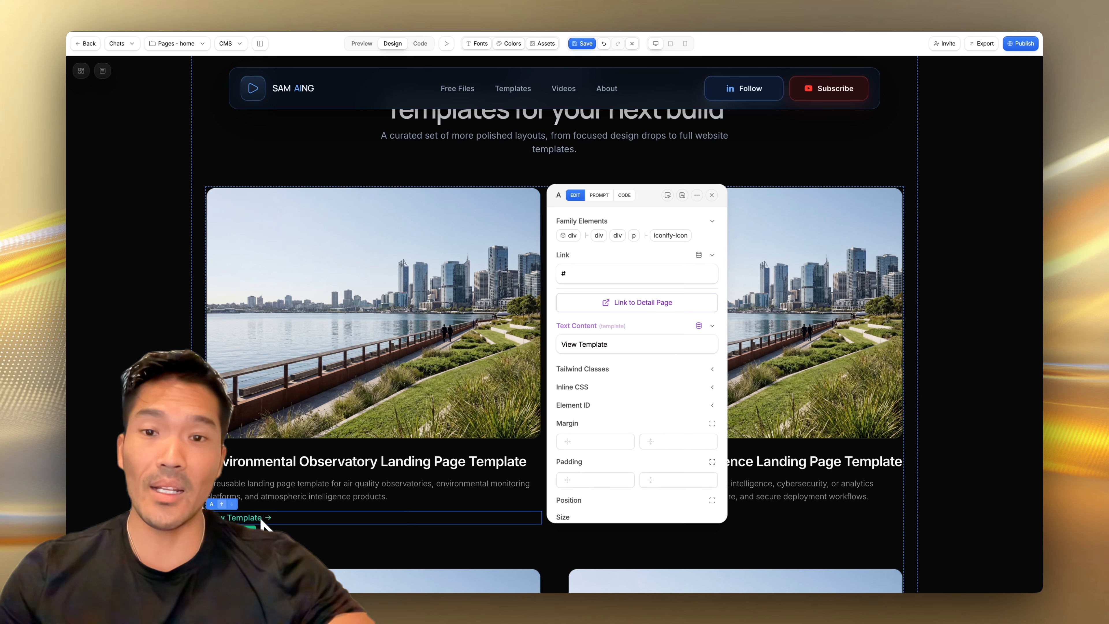
{"action": "left_click", "coordinate": [699, 256]}
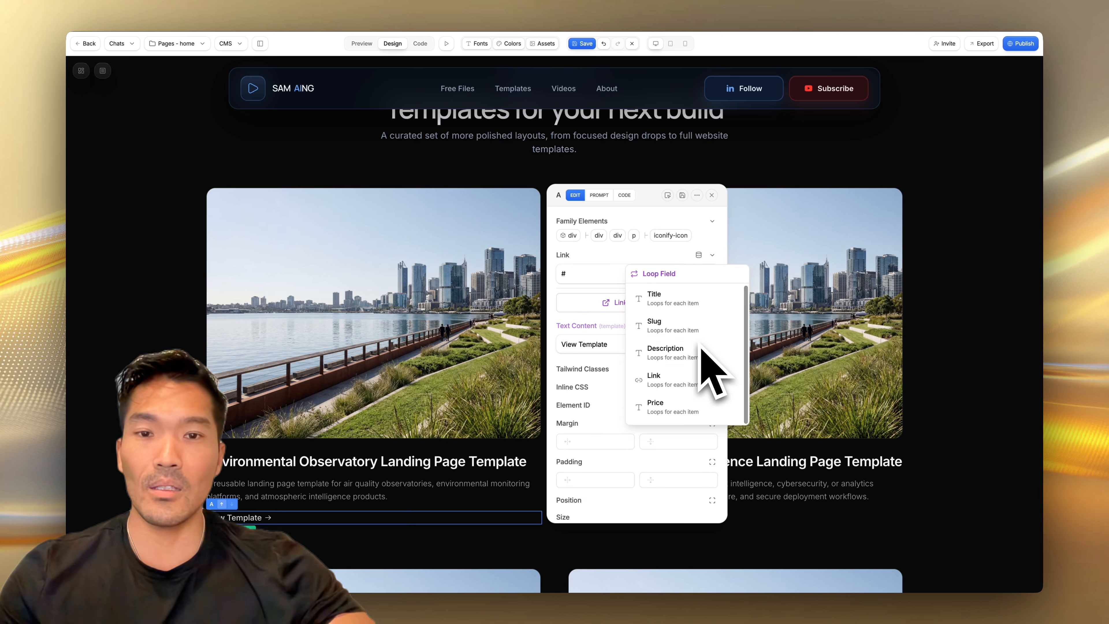
{"action": "left_click", "coordinate": [694, 379]}
Bind the first template card's image to the Image loop field.
{"action": "left_click", "coordinate": [480, 363]}
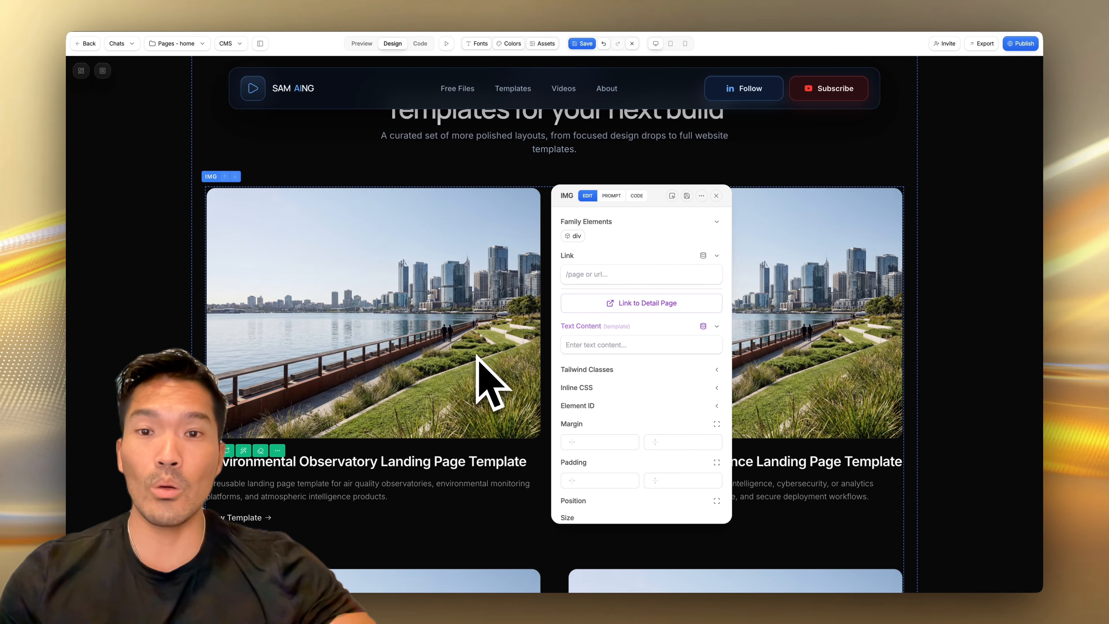
{"action": "scroll", "coordinate": [480, 363], "scroll_direction": "down", "scroll_amount": 1}
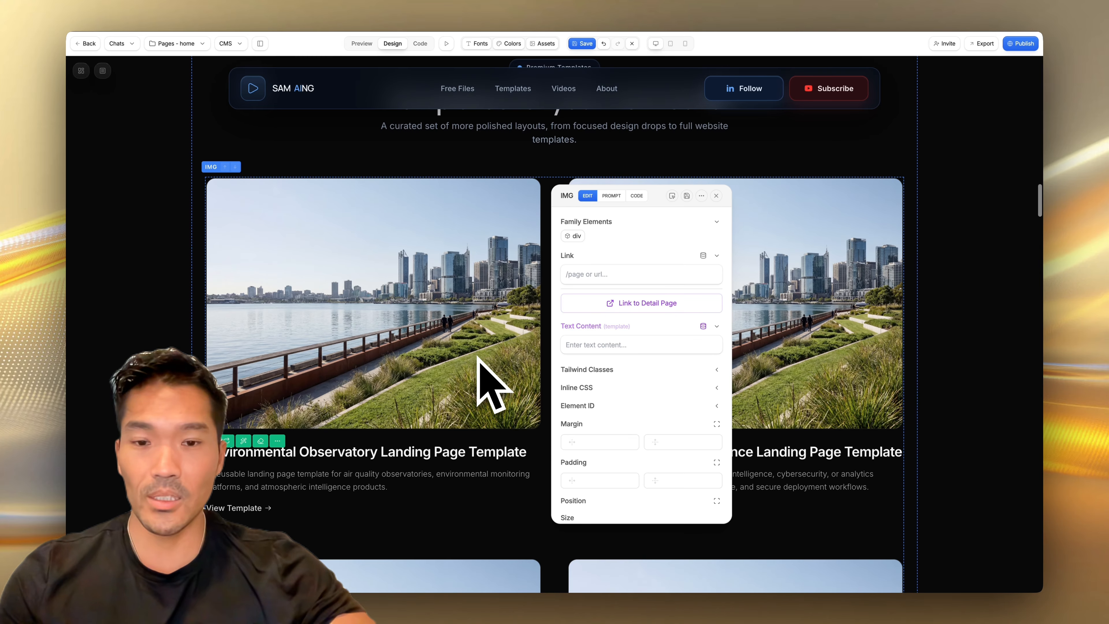
{"action": "scroll", "coordinate": [641, 356], "scroll_direction": "down", "scroll_amount": 8}
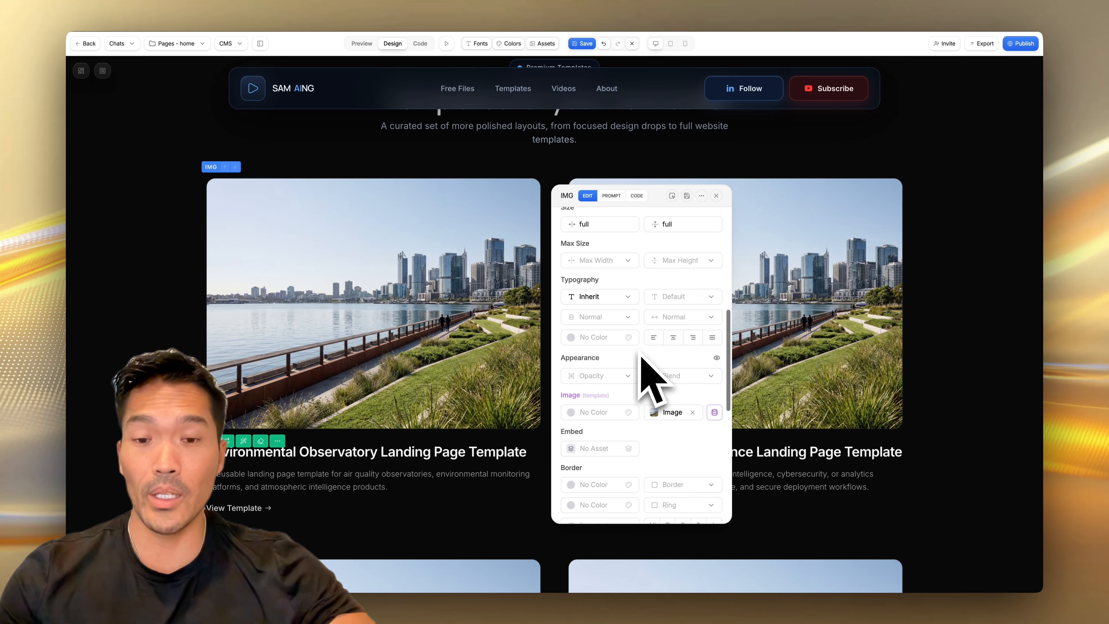
{"action": "left_click", "coordinate": [715, 412]}
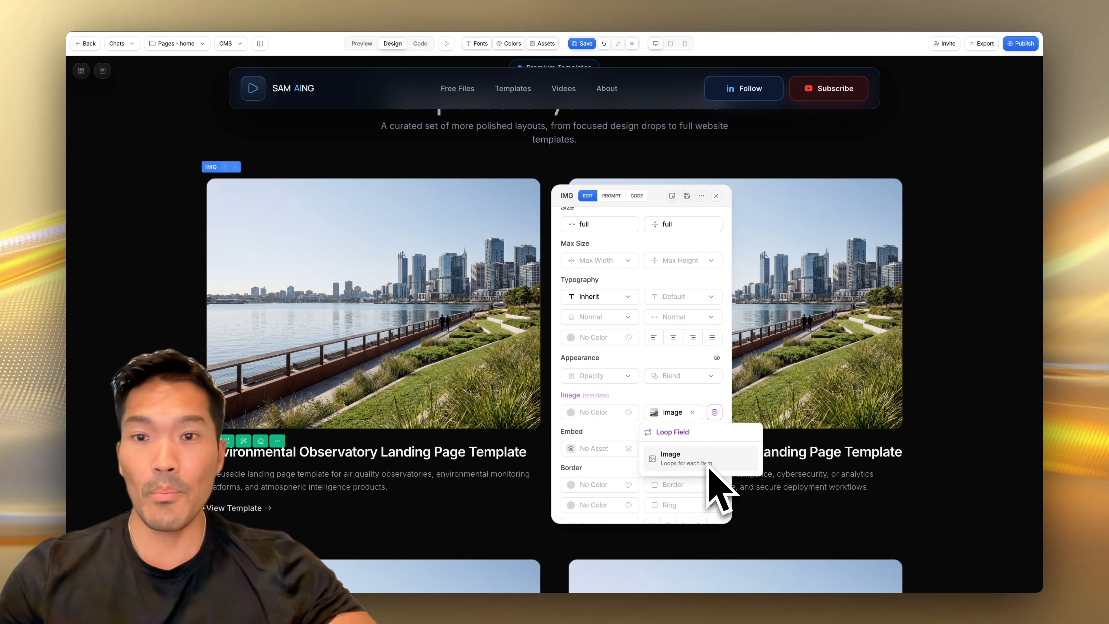
{"action": "left_click", "coordinate": [698, 459]}
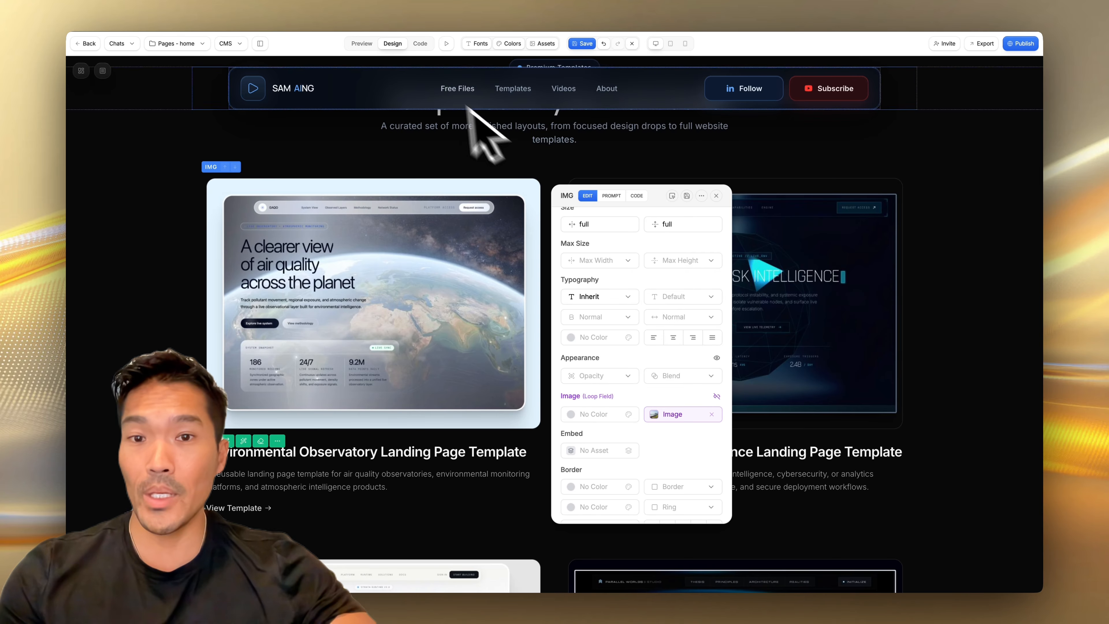
Preview the page and check the template cards' images, titles and descriptions.
{"action": "left_click", "coordinate": [362, 43]}
{"action": "scroll", "coordinate": [546, 334], "scroll_direction": "down", "scroll_amount": 15}
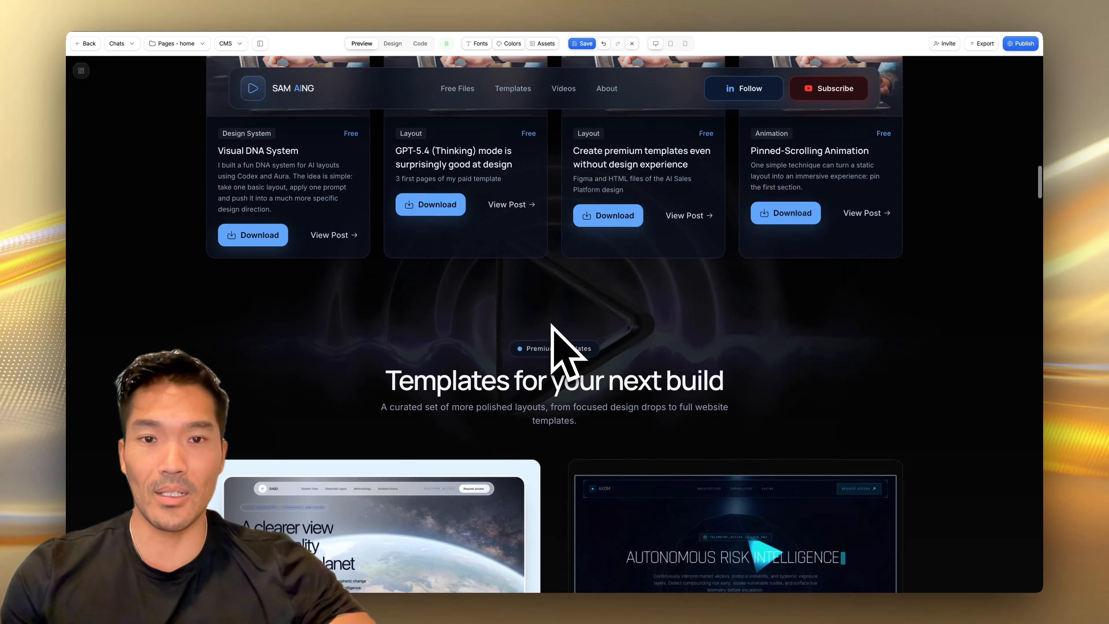
{"action": "scroll", "coordinate": [551, 329], "scroll_direction": "up", "scroll_amount": 2}
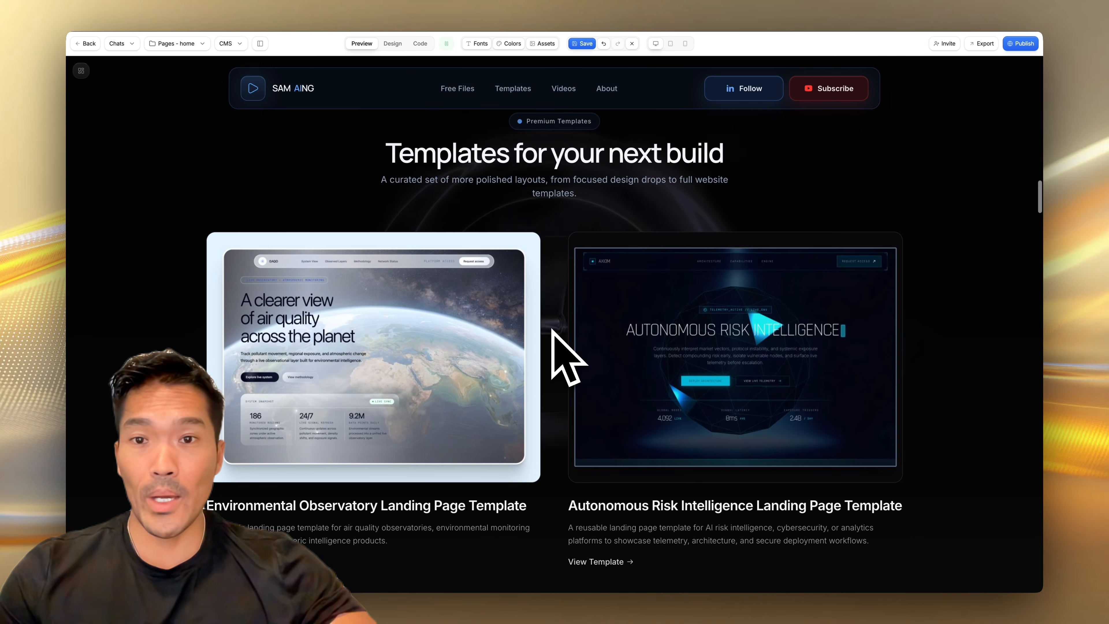
{"action": "scroll", "coordinate": [553, 328], "scroll_direction": "down", "scroll_amount": 4}
{"action": "scroll", "coordinate": [557, 323], "scroll_direction": "down", "scroll_amount": 7}
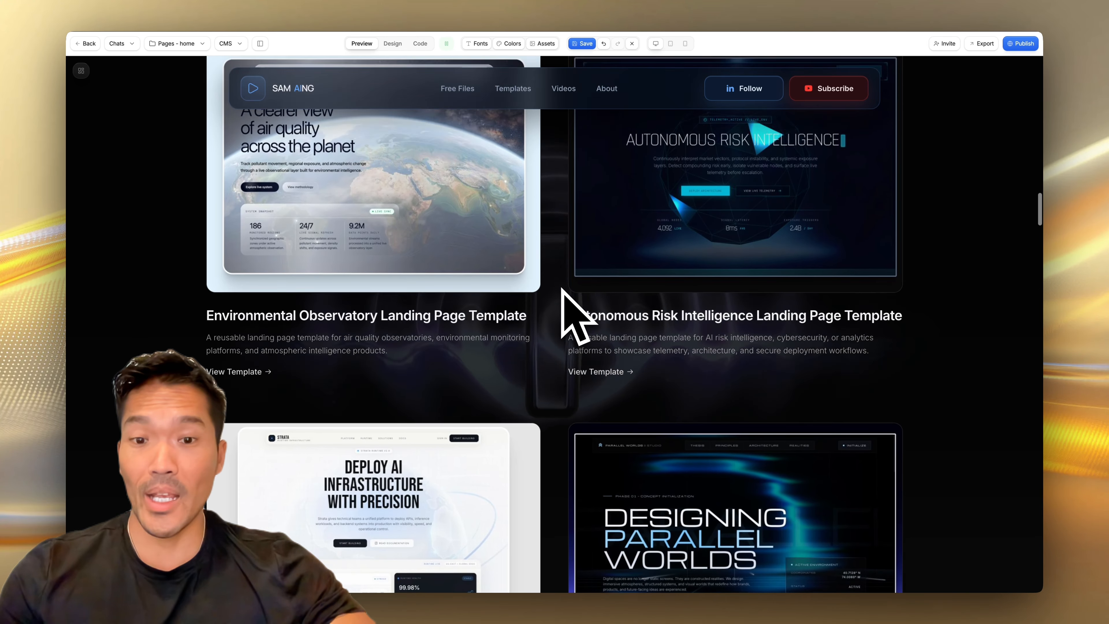
Test the View Template links of the Environmental Observatory and Autonomous Risk Intelligence cards and look over the linked pages.
{"action": "scroll", "coordinate": [563, 290], "scroll_direction": "down", "scroll_amount": 20}
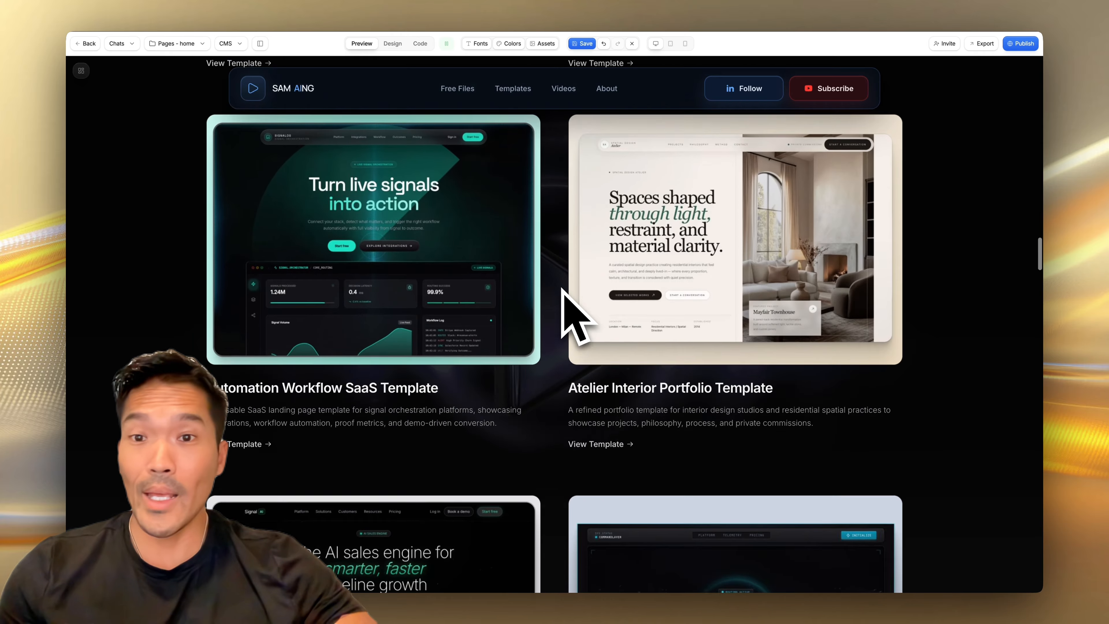
{"action": "scroll", "coordinate": [562, 289], "scroll_direction": "down", "scroll_amount": 5}
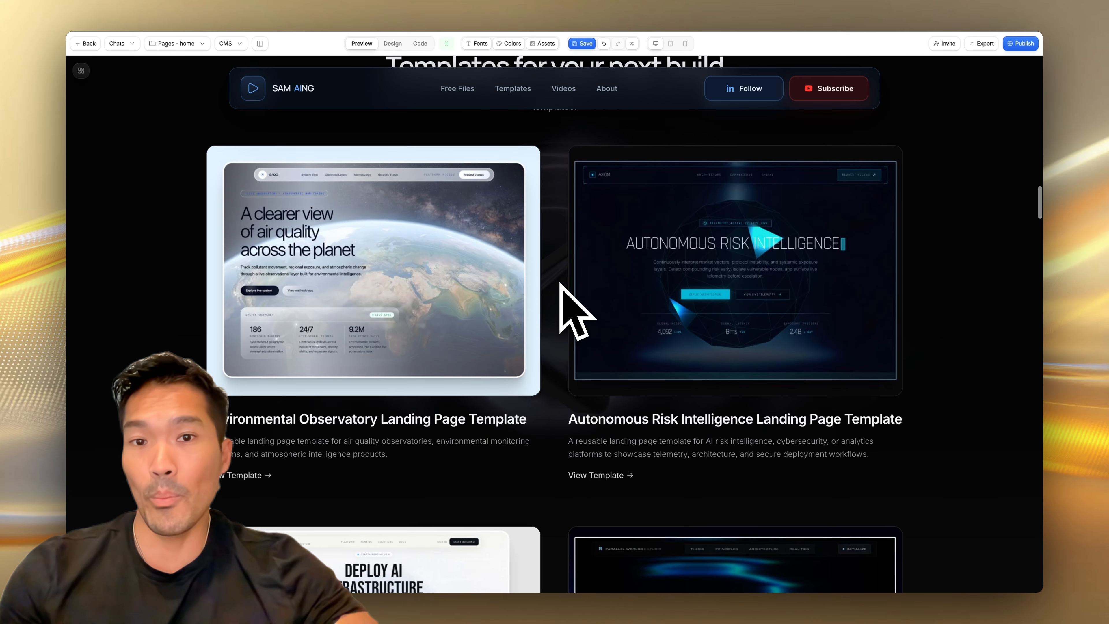
{"action": "left_click", "coordinate": [251, 495]}
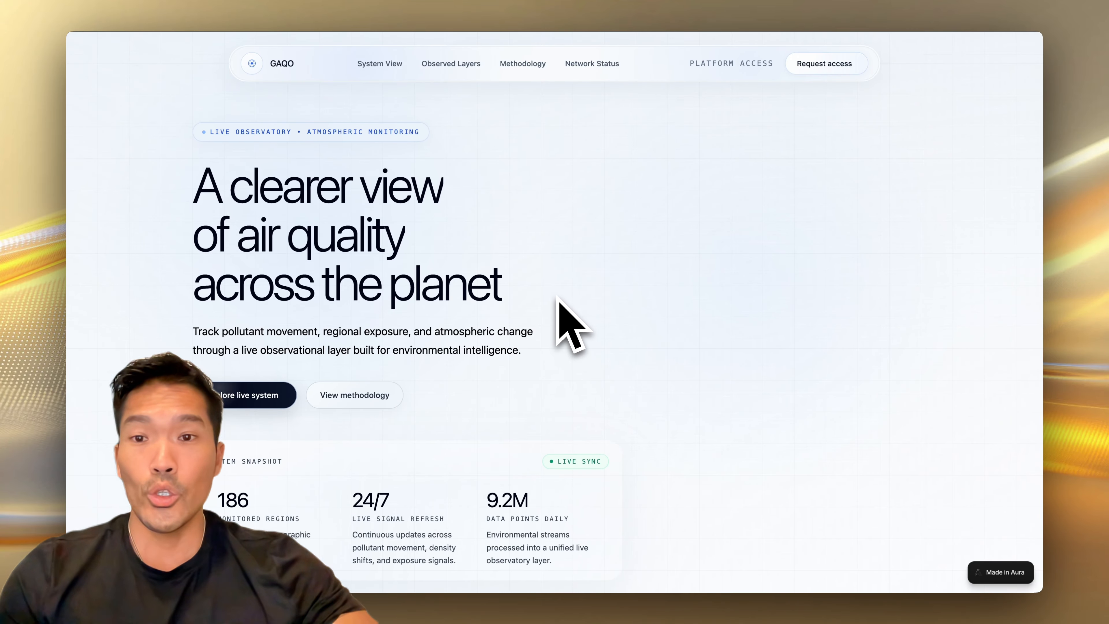
{"action": "scroll", "coordinate": [558, 296], "scroll_direction": "down", "scroll_amount": 10}
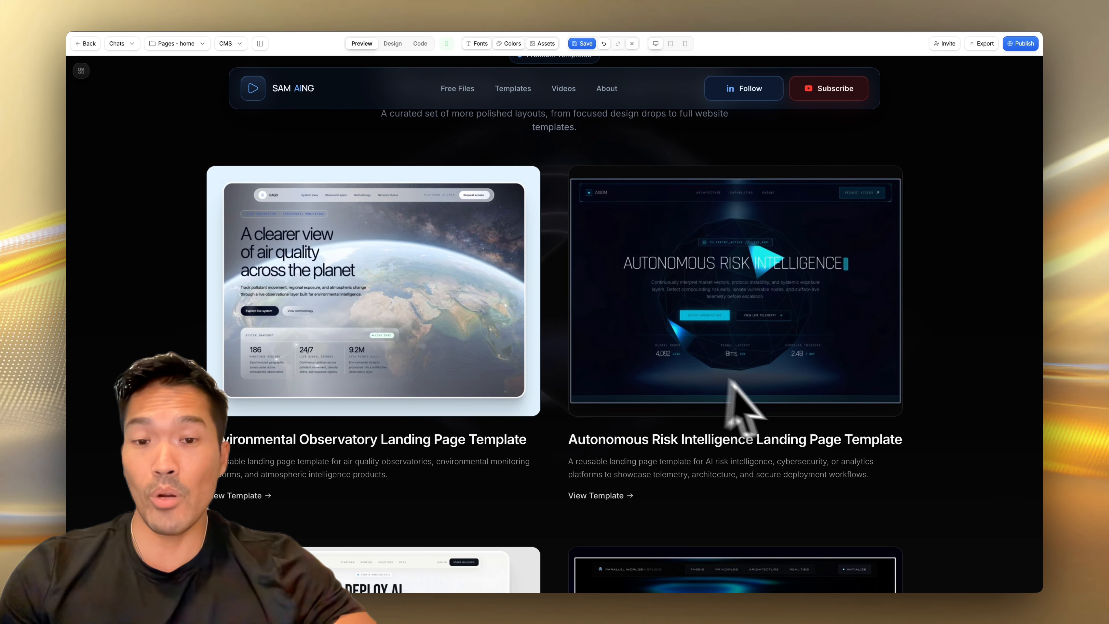
{"action": "left_click", "coordinate": [624, 497]}
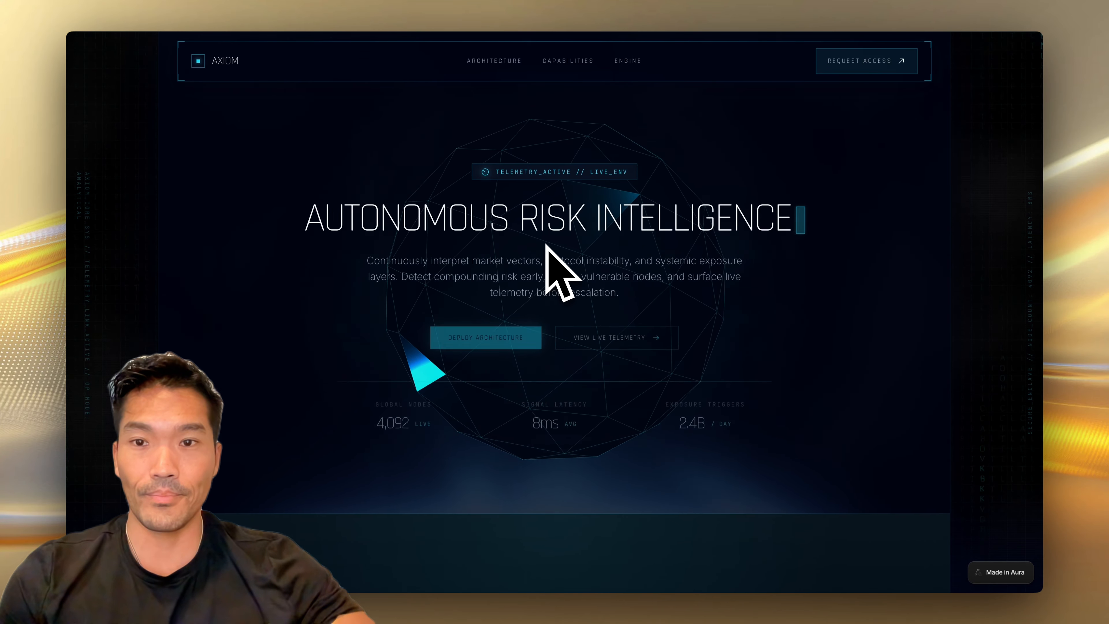
{"action": "scroll", "coordinate": [547, 246], "scroll_direction": "down", "scroll_amount": 3}
{"action": "scroll", "coordinate": [548, 244], "scroll_direction": "down", "scroll_amount": 8}
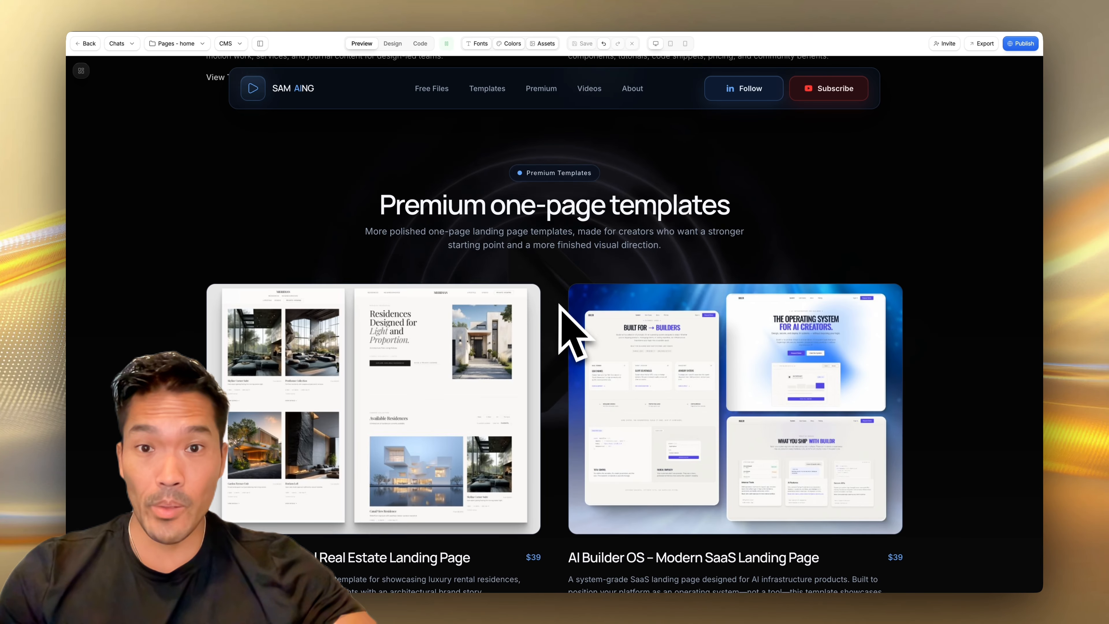
Review the premium one-page templates, the workflow videos and the About Me section in the page preview.
{"action": "scroll", "coordinate": [563, 327], "scroll_direction": "down", "scroll_amount": 2}
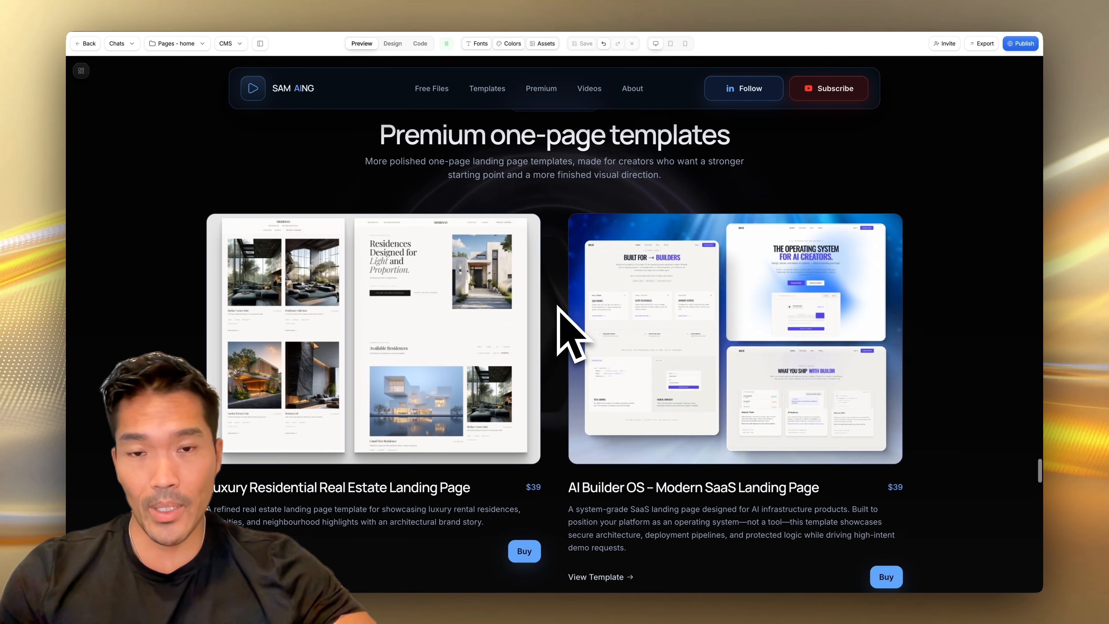
{"action": "scroll", "coordinate": [555, 307], "scroll_direction": "down", "scroll_amount": 4}
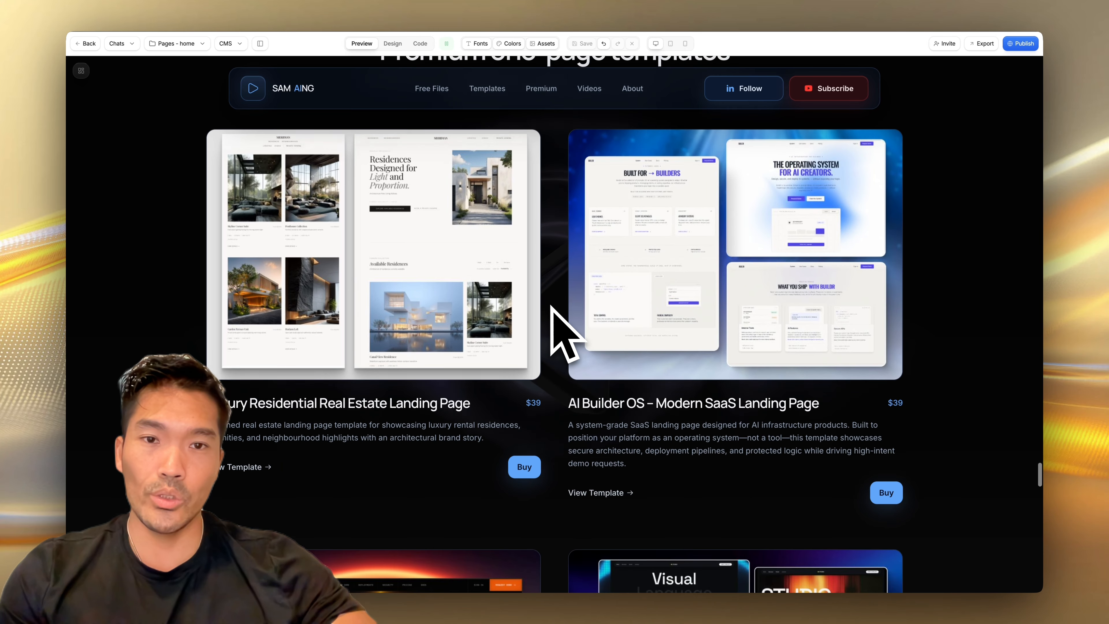
{"action": "scroll", "coordinate": [551, 306], "scroll_direction": "down", "scroll_amount": 6}
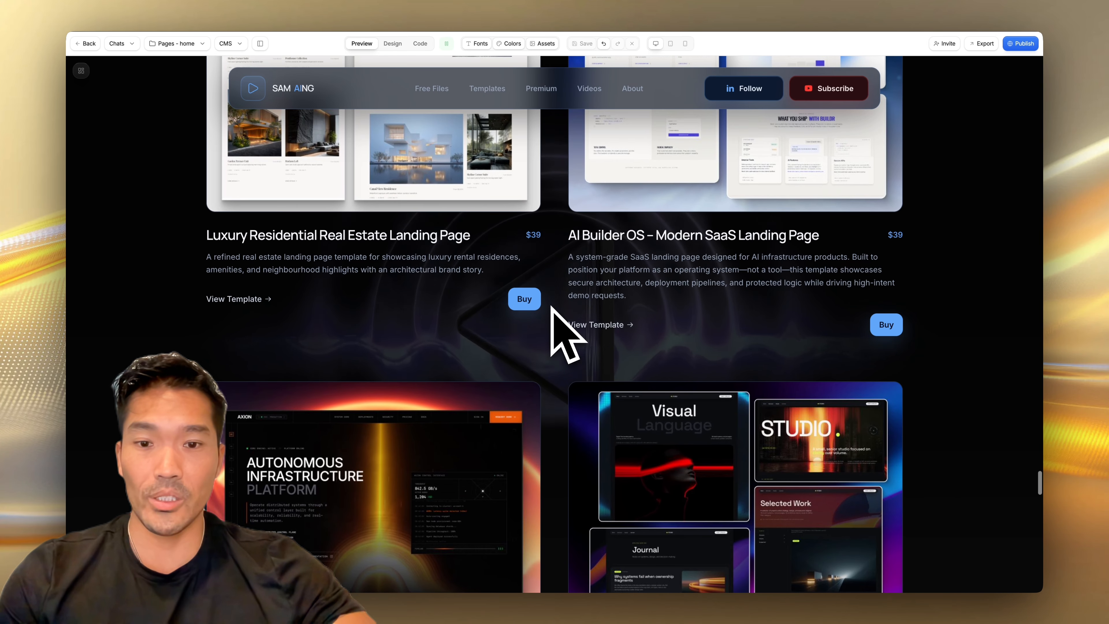
{"action": "scroll", "coordinate": [555, 308], "scroll_direction": "down", "scroll_amount": 12}
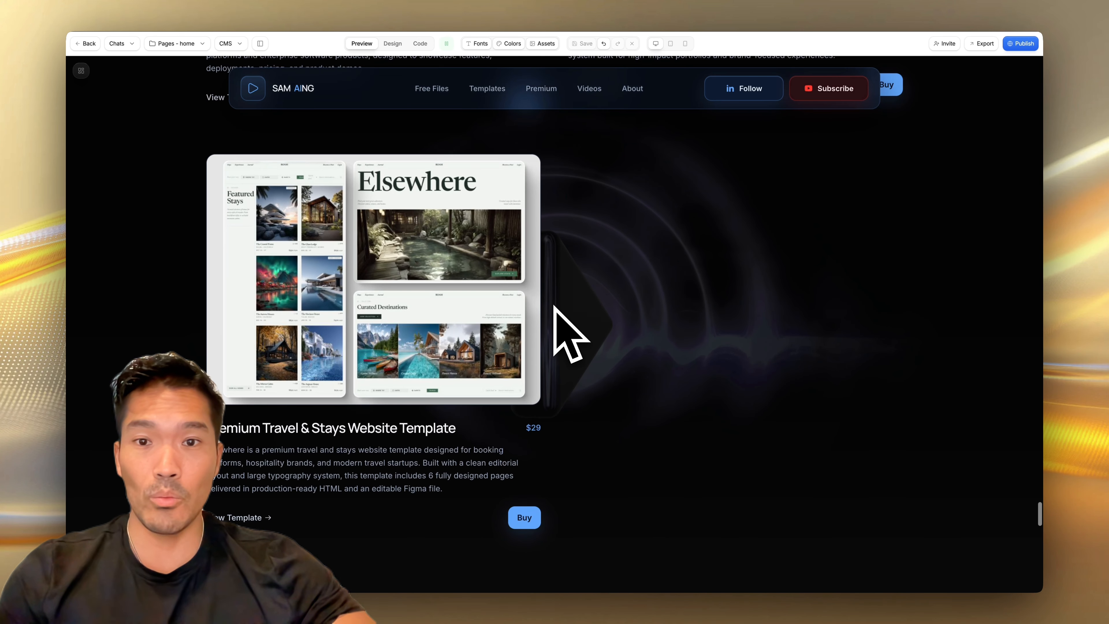
{"action": "scroll", "coordinate": [555, 306], "scroll_direction": "down", "scroll_amount": 14}
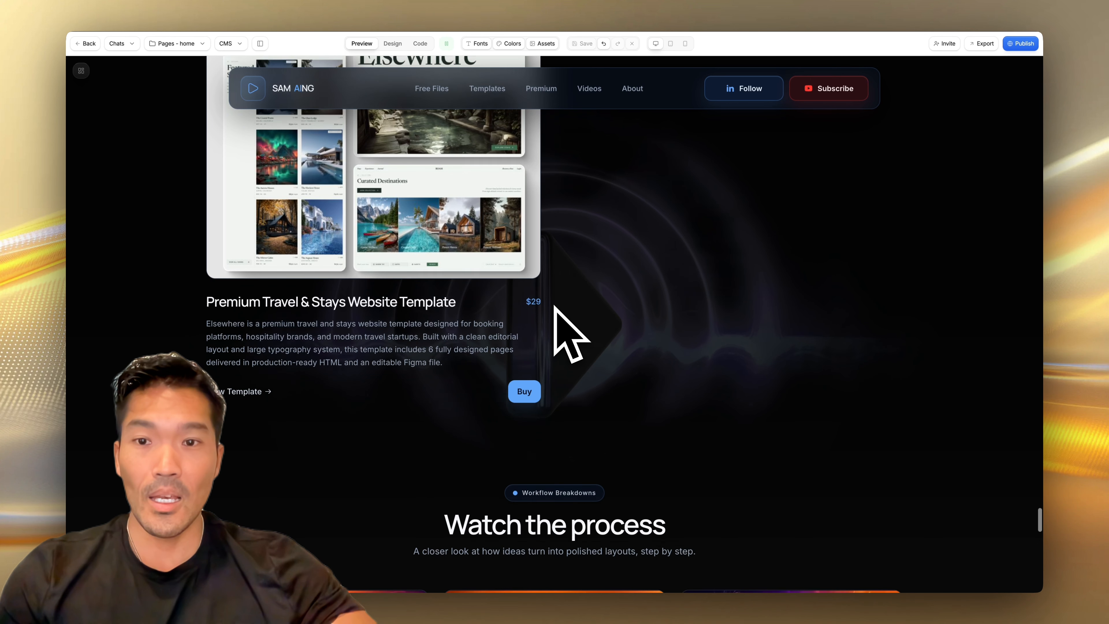
{"action": "scroll", "coordinate": [556, 308], "scroll_direction": "down", "scroll_amount": 5}
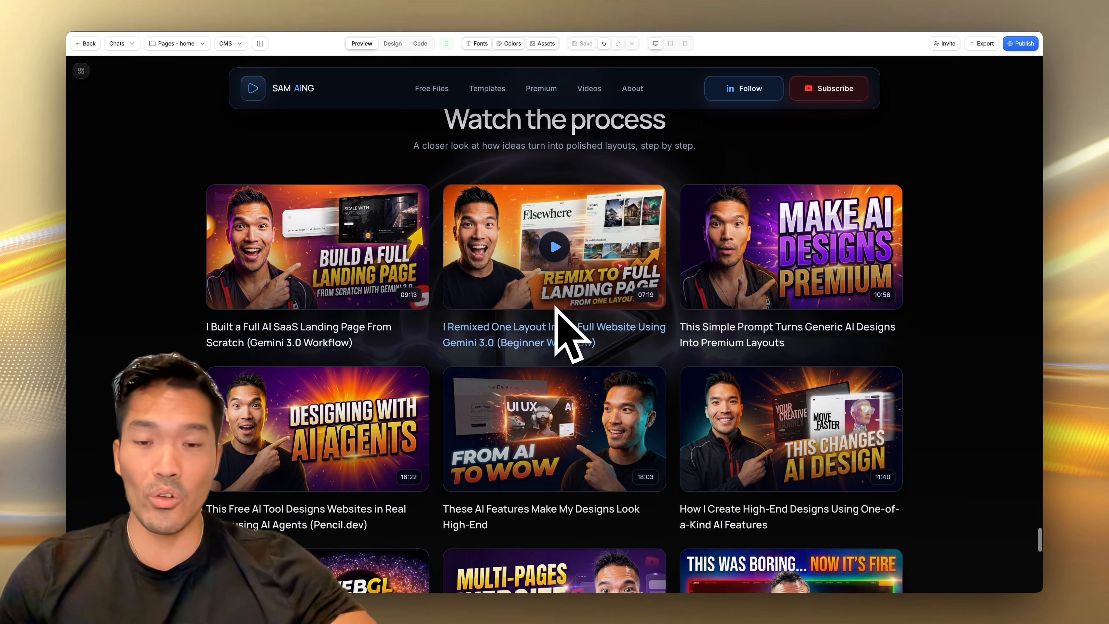
{"action": "scroll", "coordinate": [554, 307], "scroll_direction": "down", "scroll_amount": 13}
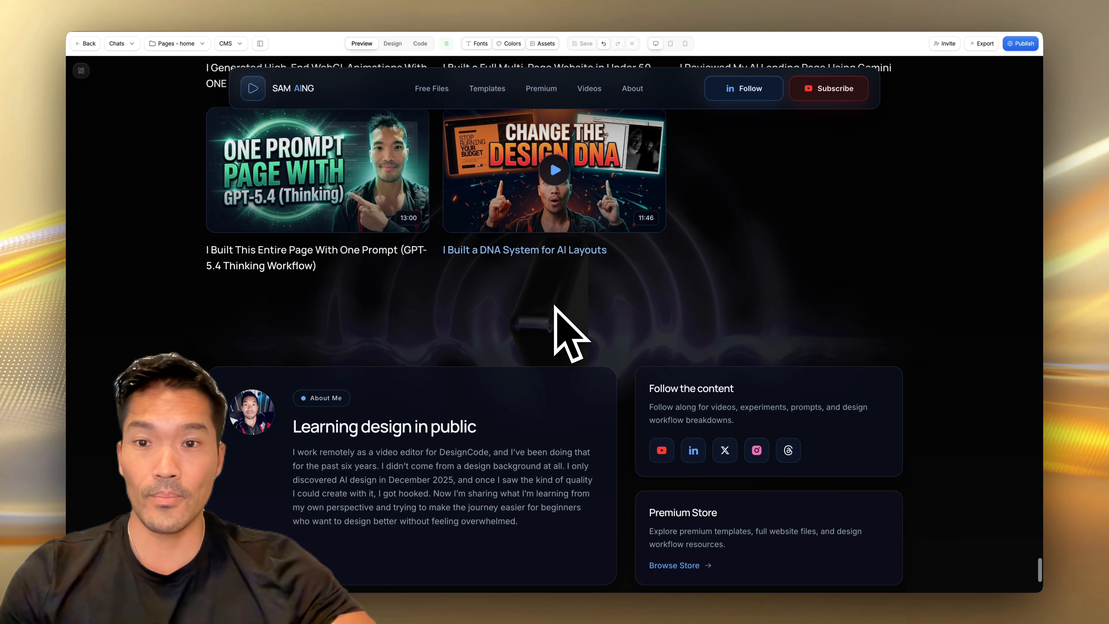
Return to the start of the page through the header logo and check the hero and the stat cards.
{"action": "left_click", "coordinate": [260, 93]}
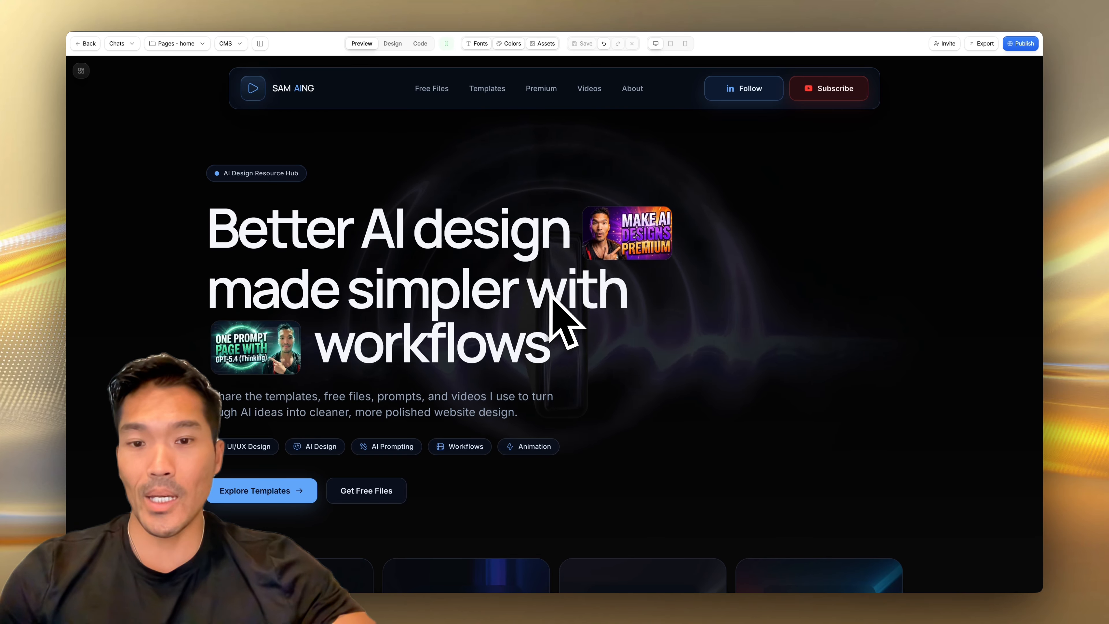
{"action": "scroll", "coordinate": [551, 296], "scroll_direction": "down", "scroll_amount": 3}
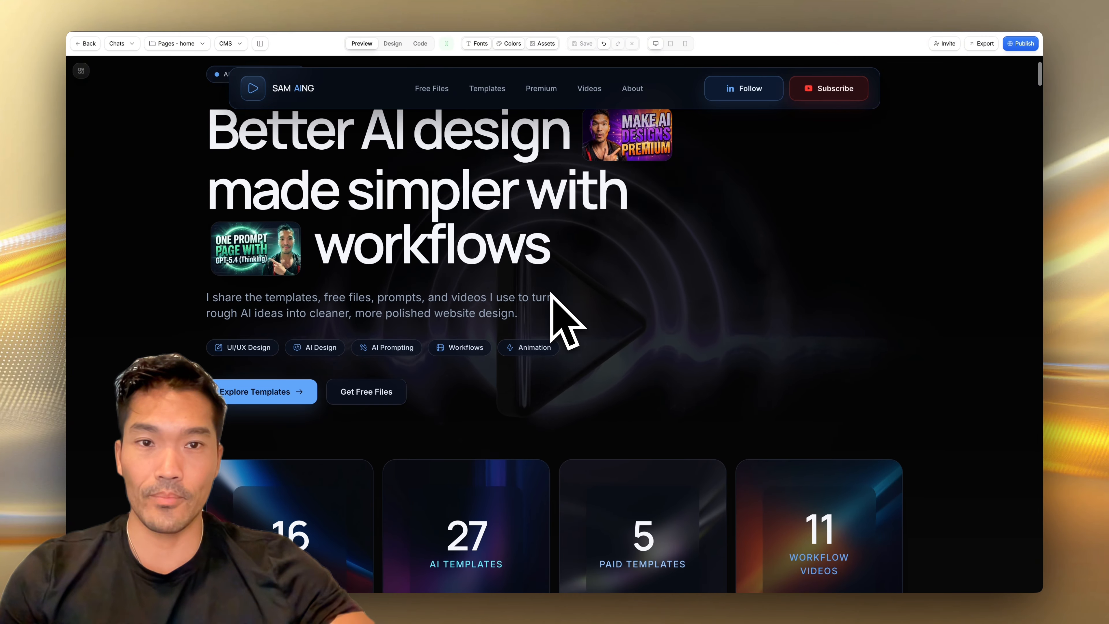
{"action": "scroll", "coordinate": [551, 295], "scroll_direction": "down", "scroll_amount": 2}
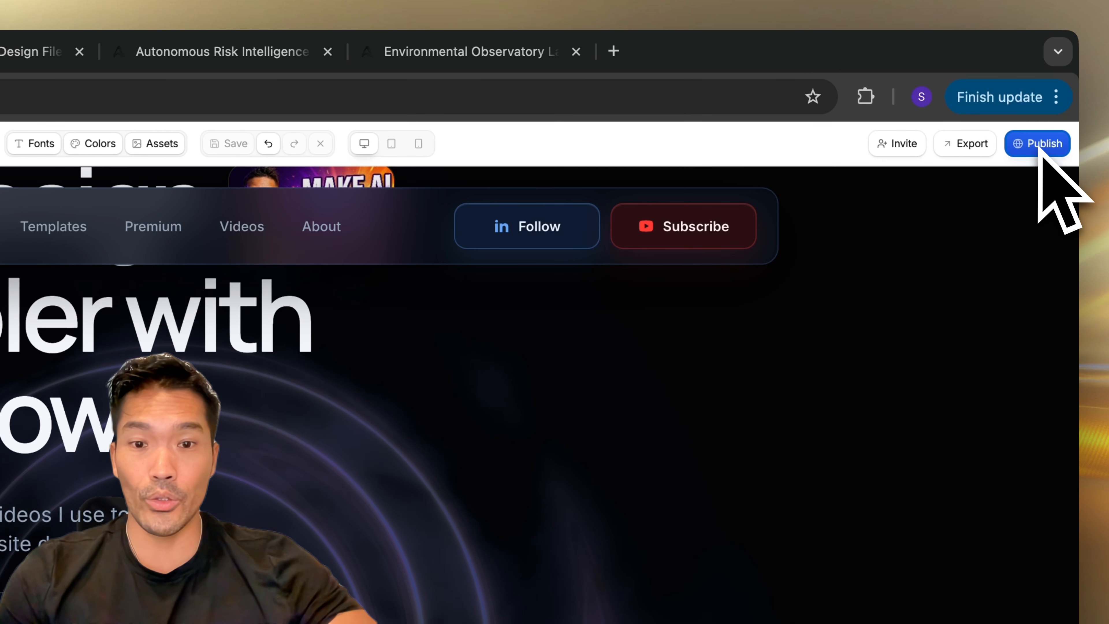
Open the custom domain settings for publishing the design, and open the domain name search page on name.com.
{"action": "left_click", "coordinate": [1033, 148]}
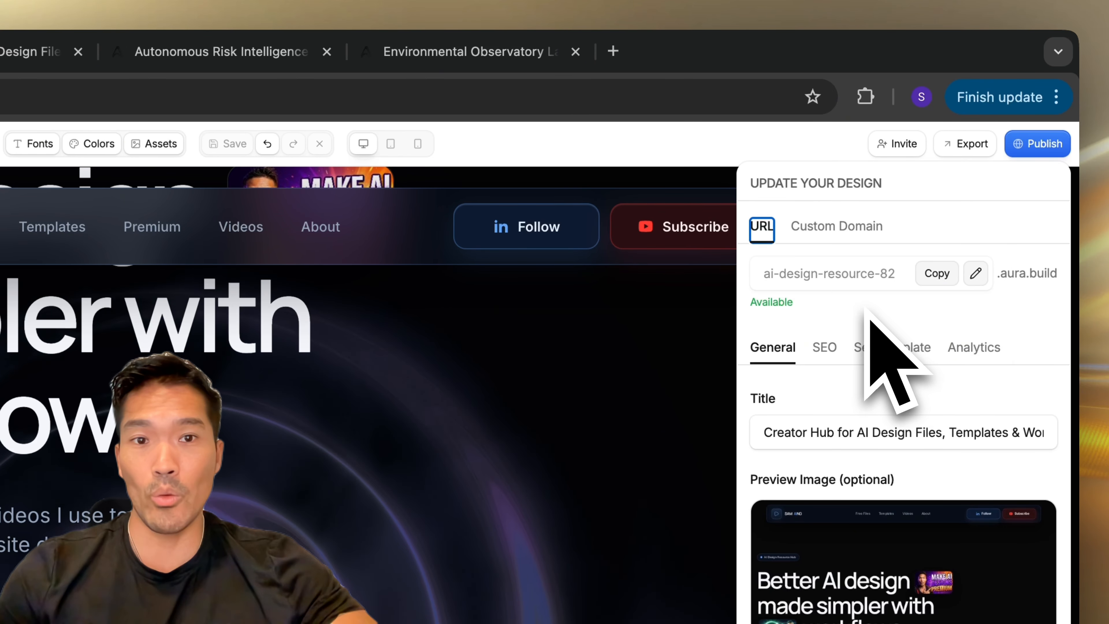
{"action": "left_click", "coordinate": [859, 228]}
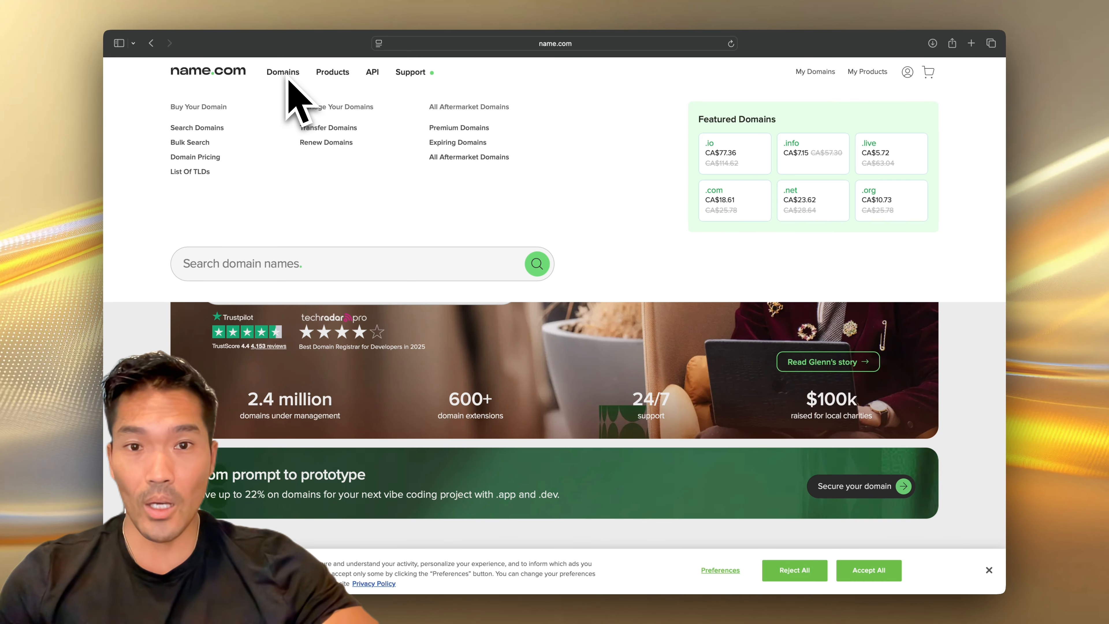
{"action": "left_click", "coordinate": [288, 79]}
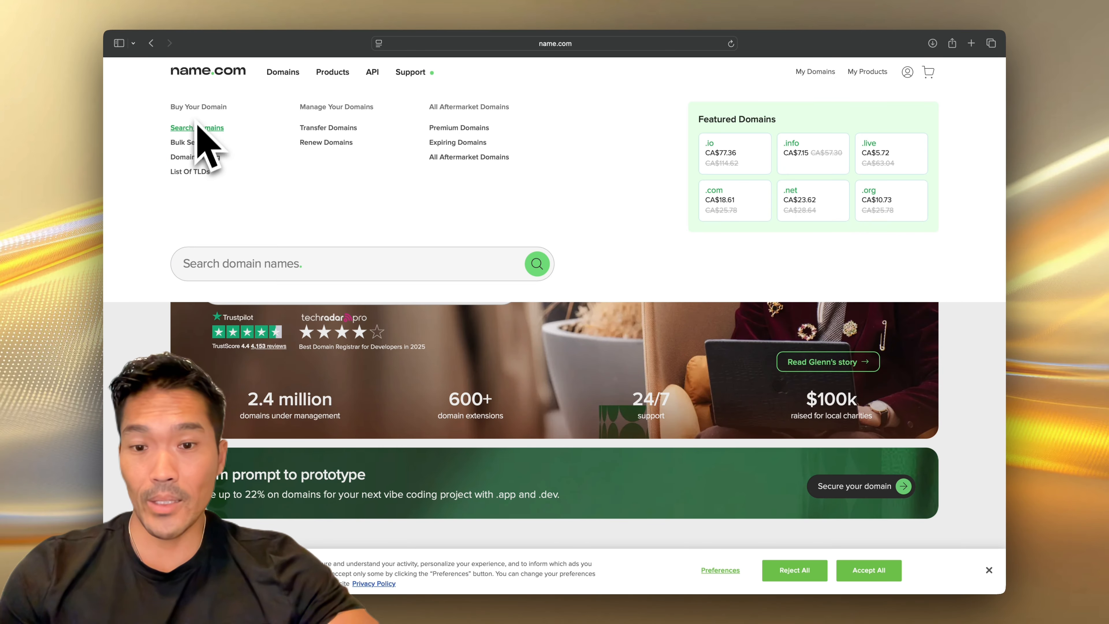
{"action": "left_click", "coordinate": [196, 126]}
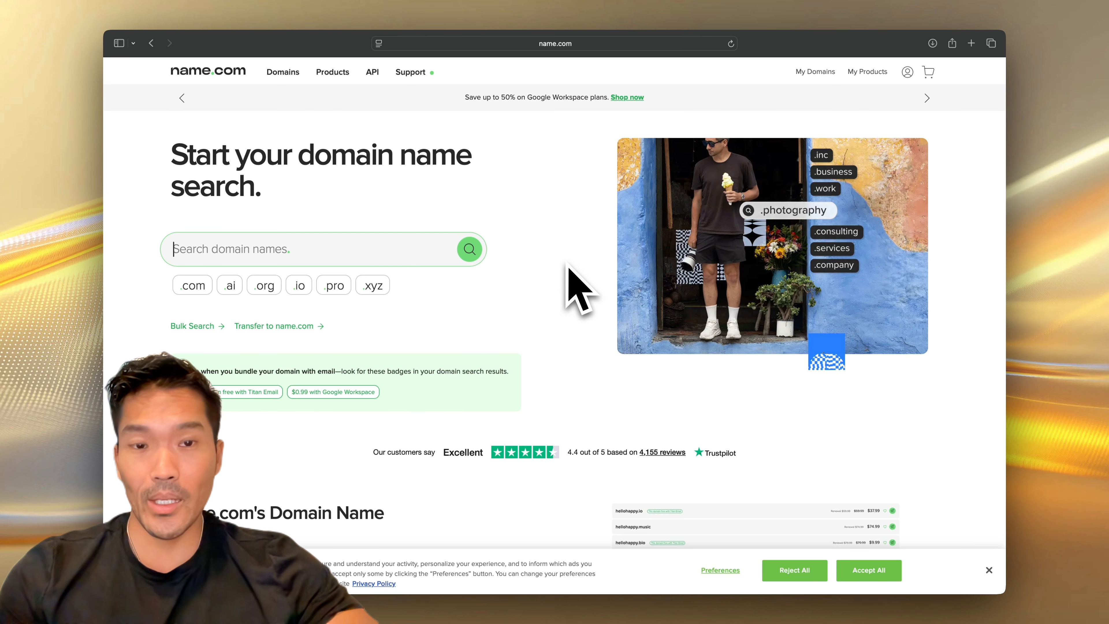
Open the DNS record management page for the registered domain in the name.com account.
{"action": "left_click", "coordinate": [816, 78]}
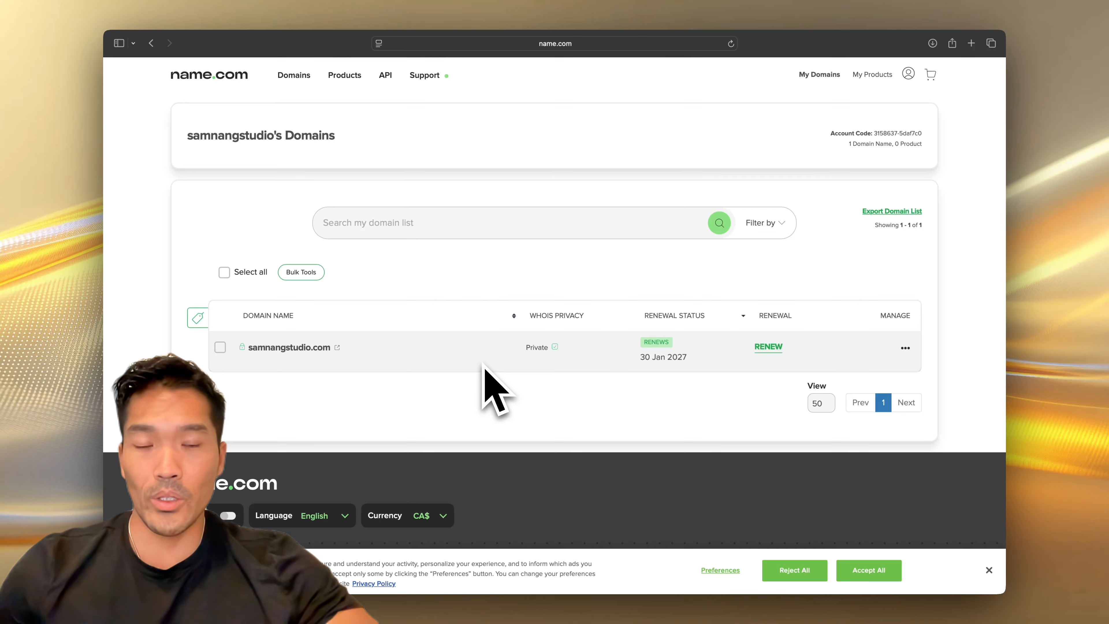
{"action": "left_click", "coordinate": [905, 348]}
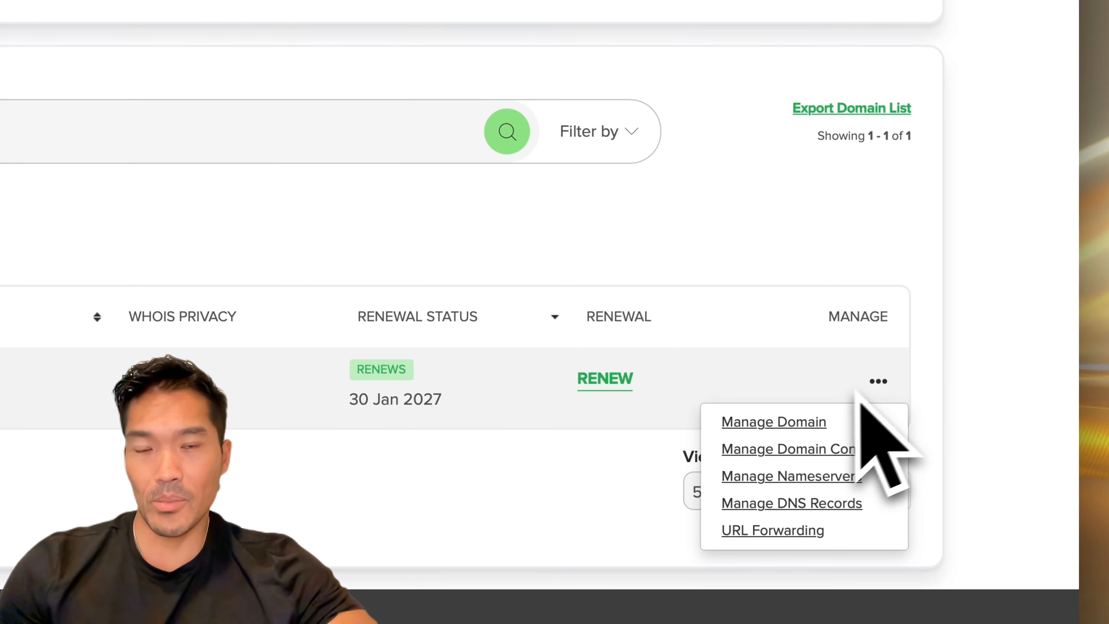
{"action": "left_click", "coordinate": [777, 426]}
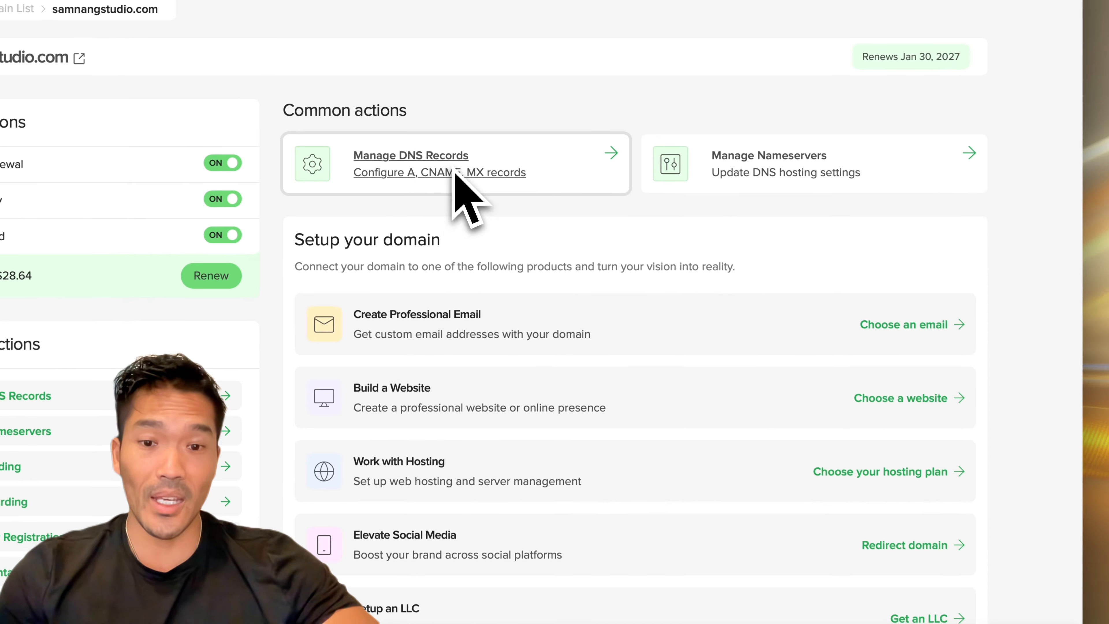
{"action": "left_click", "coordinate": [458, 279]}
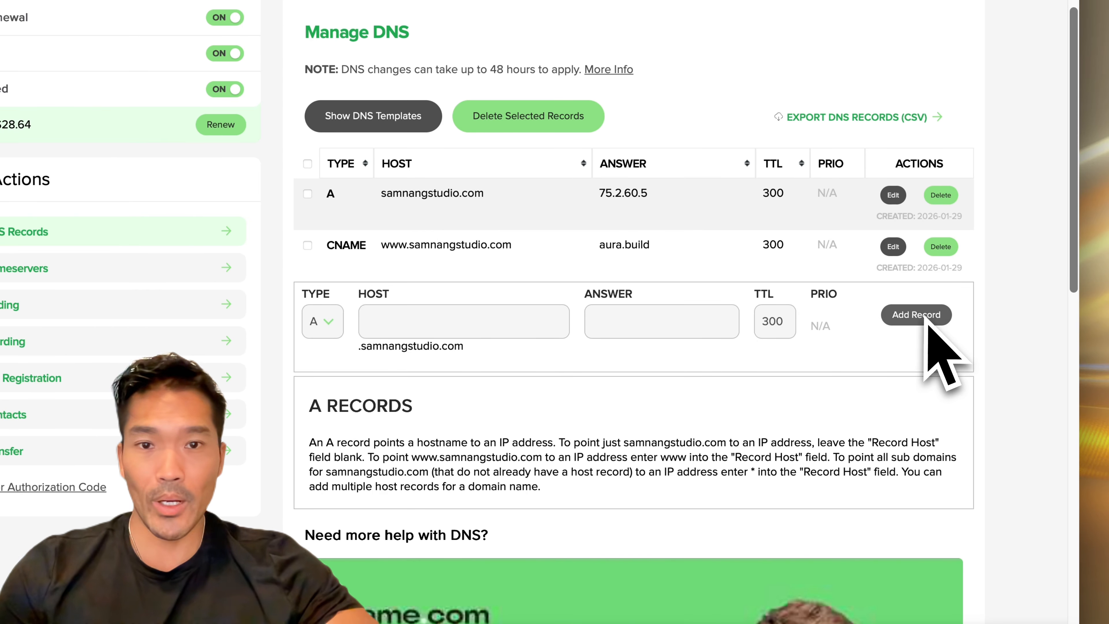
Check the DNS record types, keeping A, and compare the domain's A and CNAME records with Aura's required DNS configuration.
{"action": "left_click", "coordinate": [326, 328]}
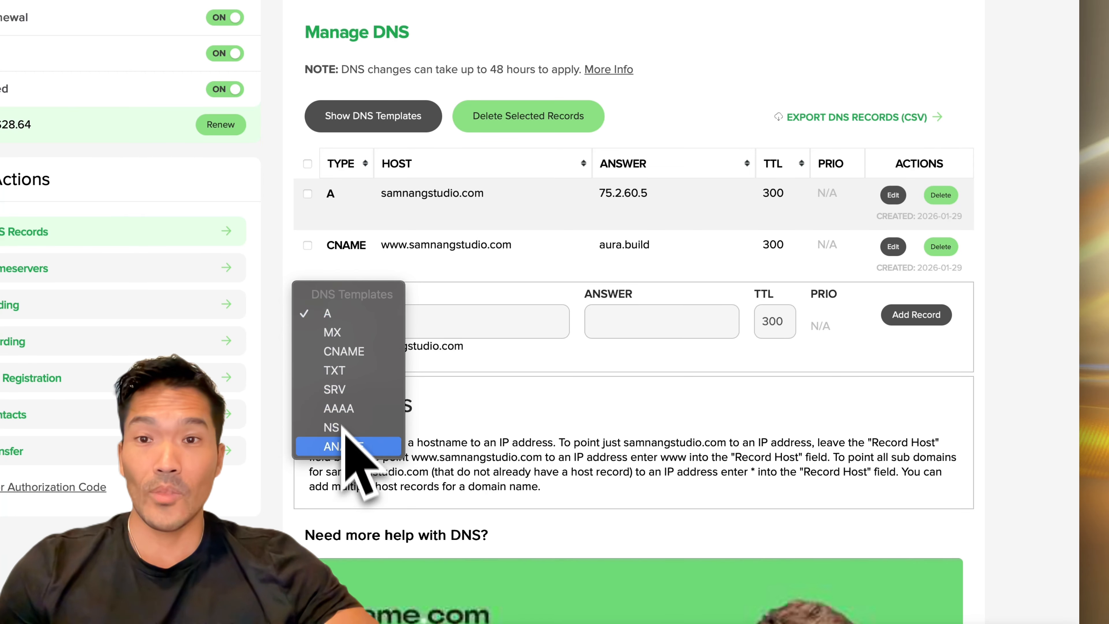
{"action": "left_click", "coordinate": [335, 322]}
{"action": "key", "text": "ctrl+Left"}
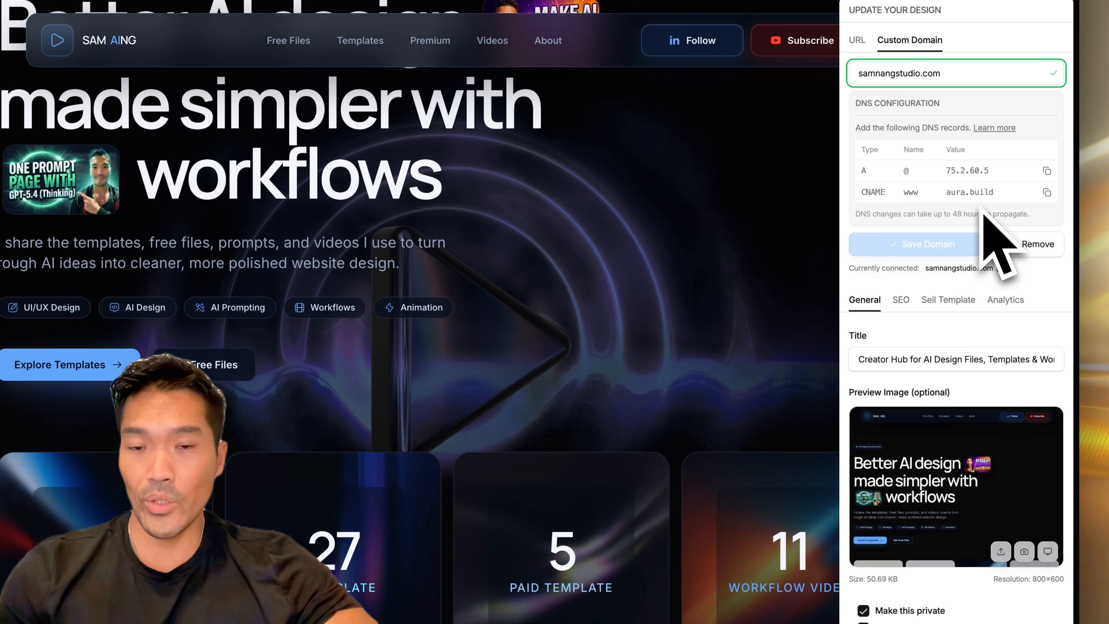
{"action": "key", "text": "ctrl+Right"}
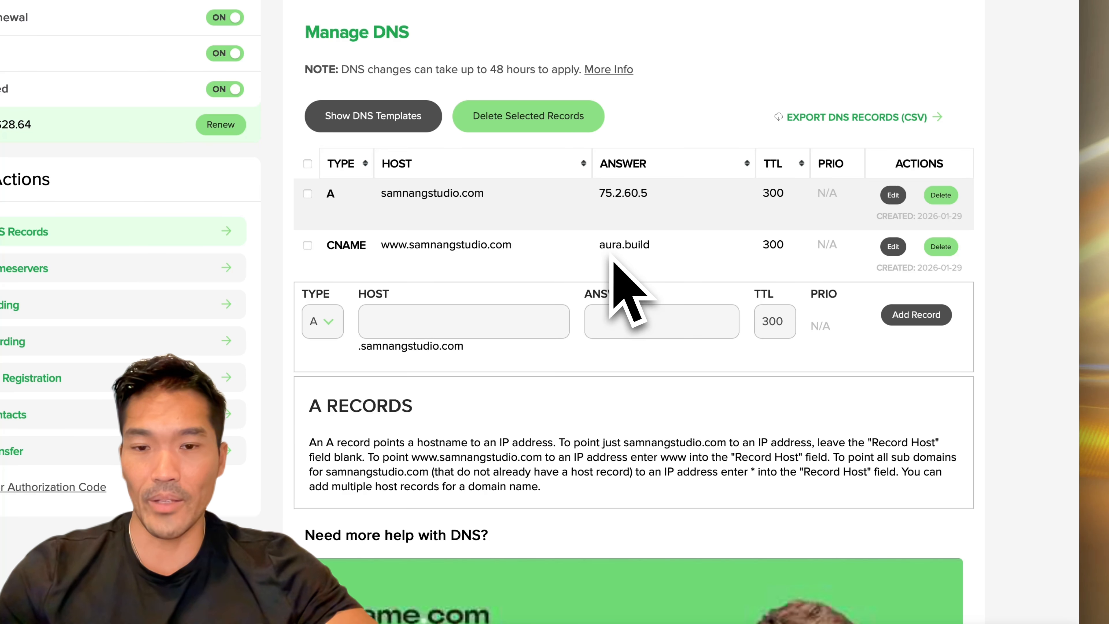
{"action": "key", "text": "ctrl+Left"}
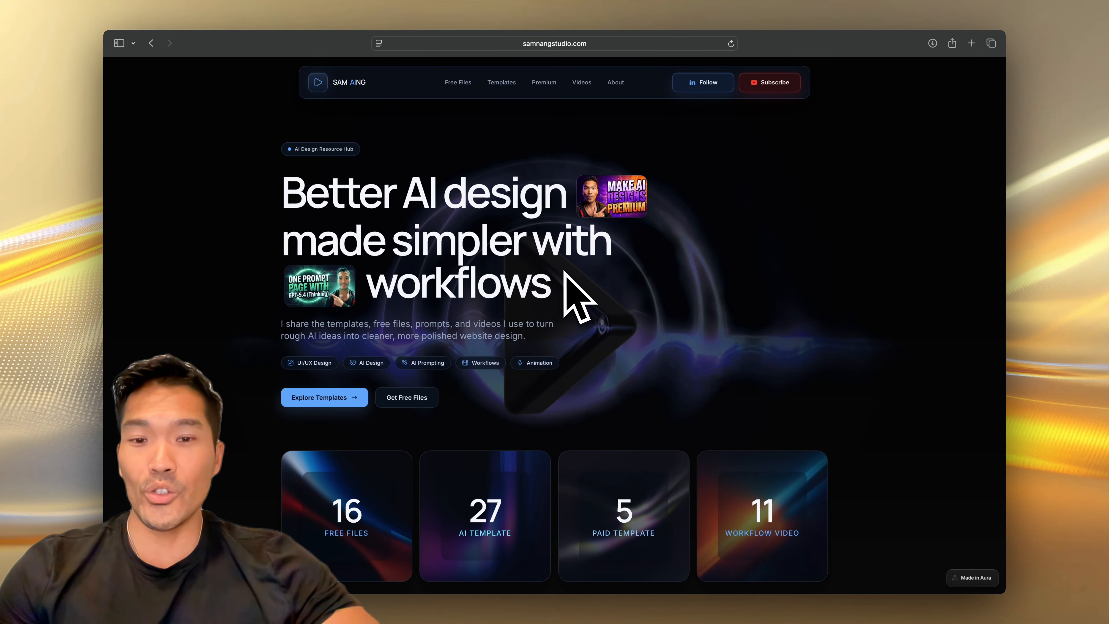
Review the published site on its custom domain, from the hero and latest work through the free files to the AI templates.
{"action": "scroll", "coordinate": [563, 273], "scroll_direction": "down", "scroll_amount": 6}
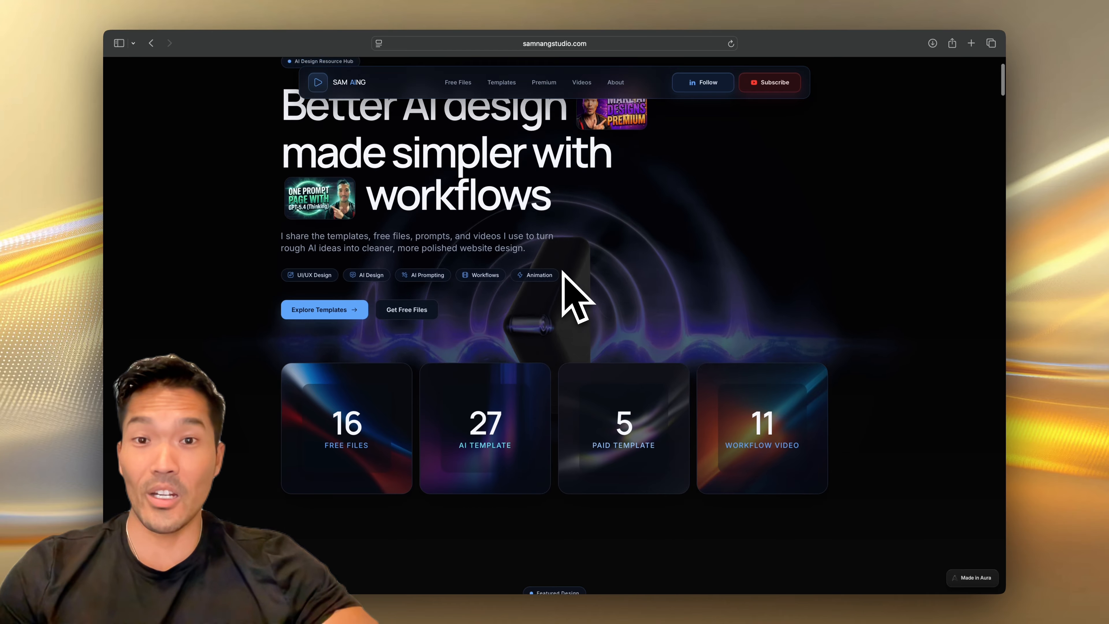
{"action": "scroll", "coordinate": [563, 272], "scroll_direction": "down", "scroll_amount": 5}
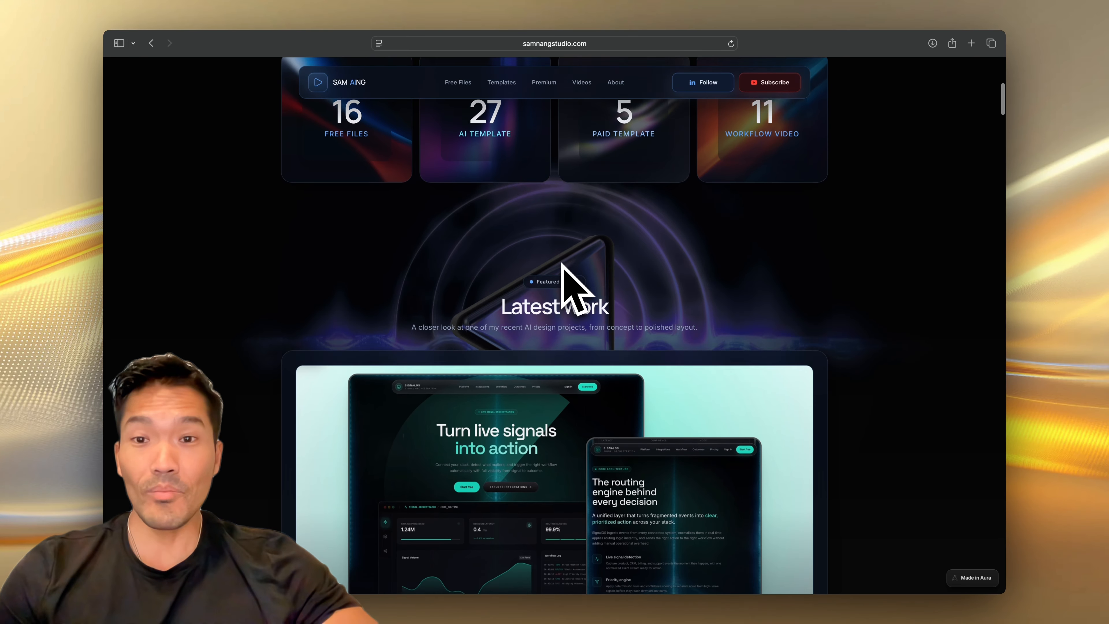
{"action": "scroll", "coordinate": [563, 273], "scroll_direction": "down", "scroll_amount": 3}
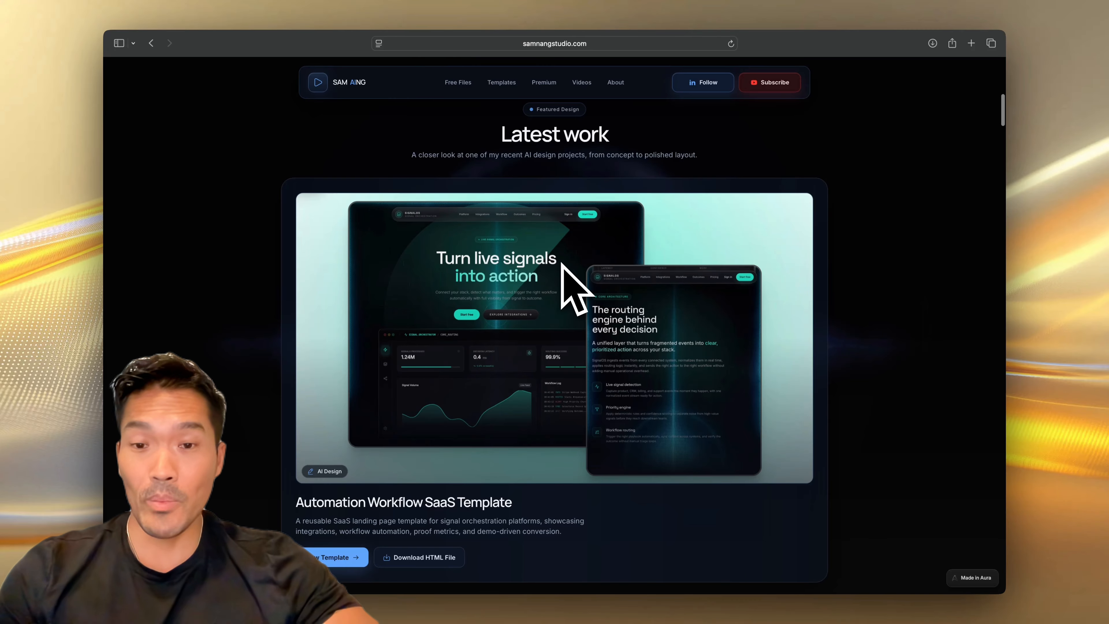
{"action": "scroll", "coordinate": [562, 262], "scroll_direction": "down", "scroll_amount": 9}
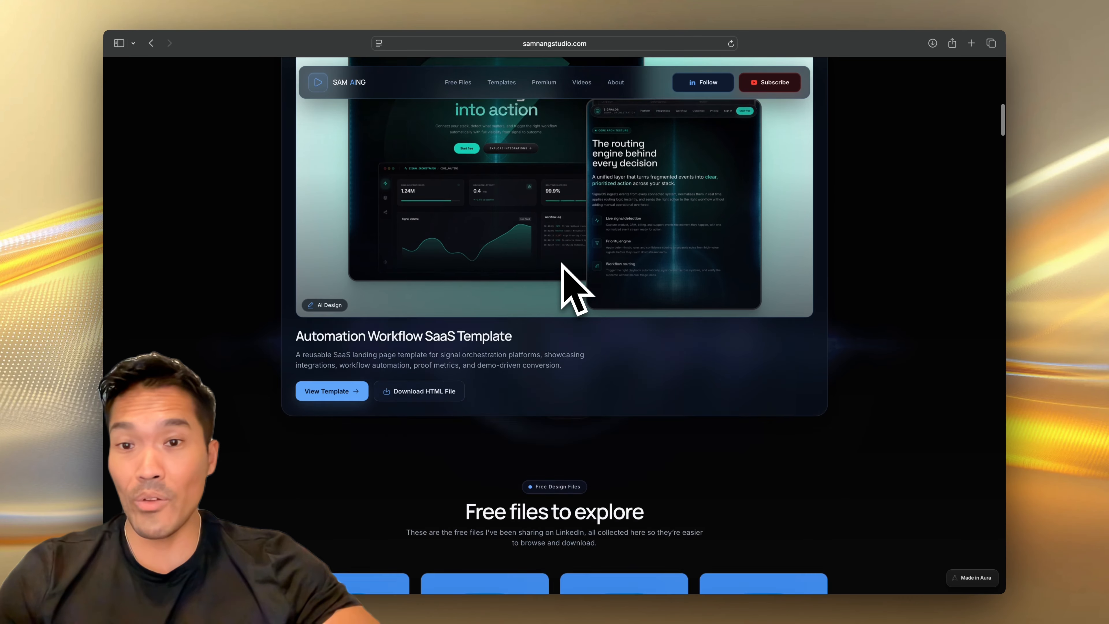
{"action": "scroll", "coordinate": [562, 262], "scroll_direction": "down", "scroll_amount": 3}
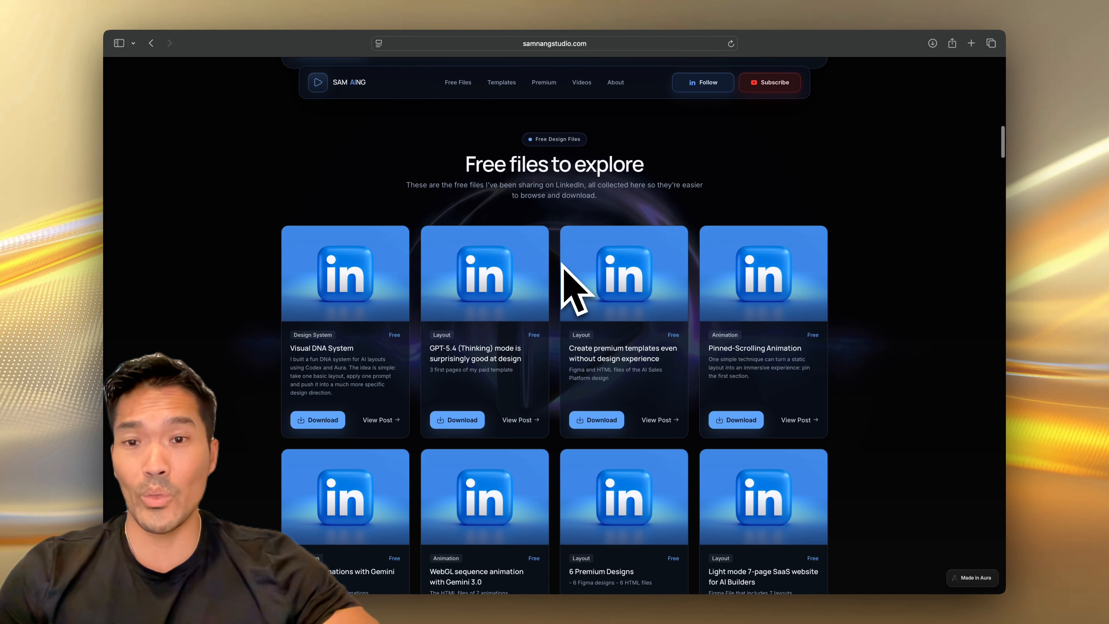
{"action": "scroll", "coordinate": [563, 264], "scroll_direction": "down", "scroll_amount": 1}
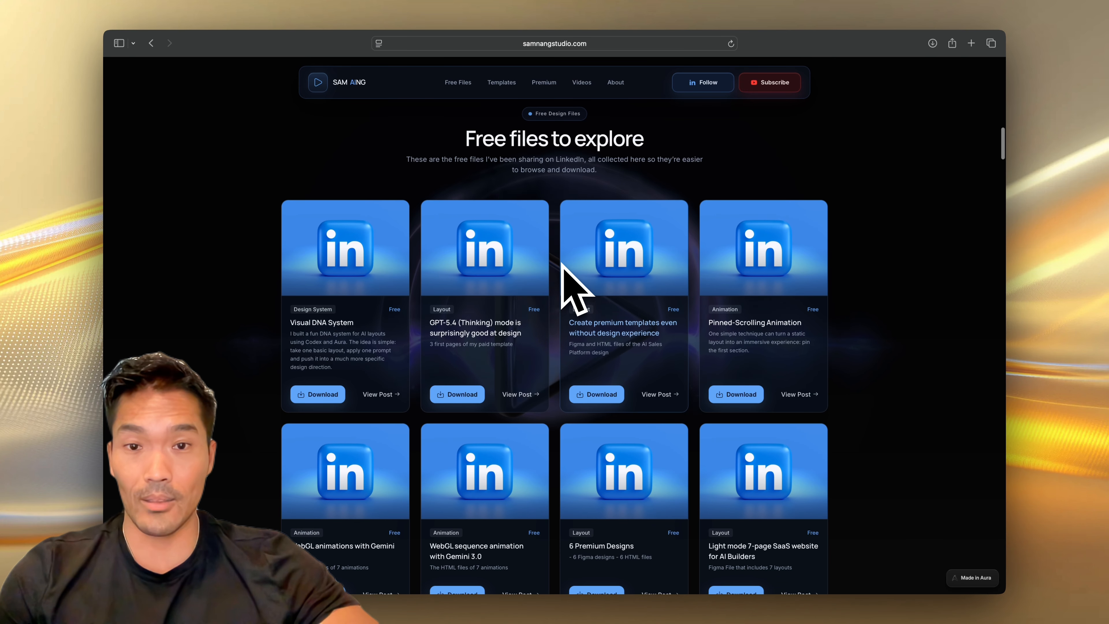
{"action": "scroll", "coordinate": [562, 264], "scroll_direction": "down", "scroll_amount": 3}
{"action": "scroll", "coordinate": [561, 262], "scroll_direction": "down", "scroll_amount": 15}
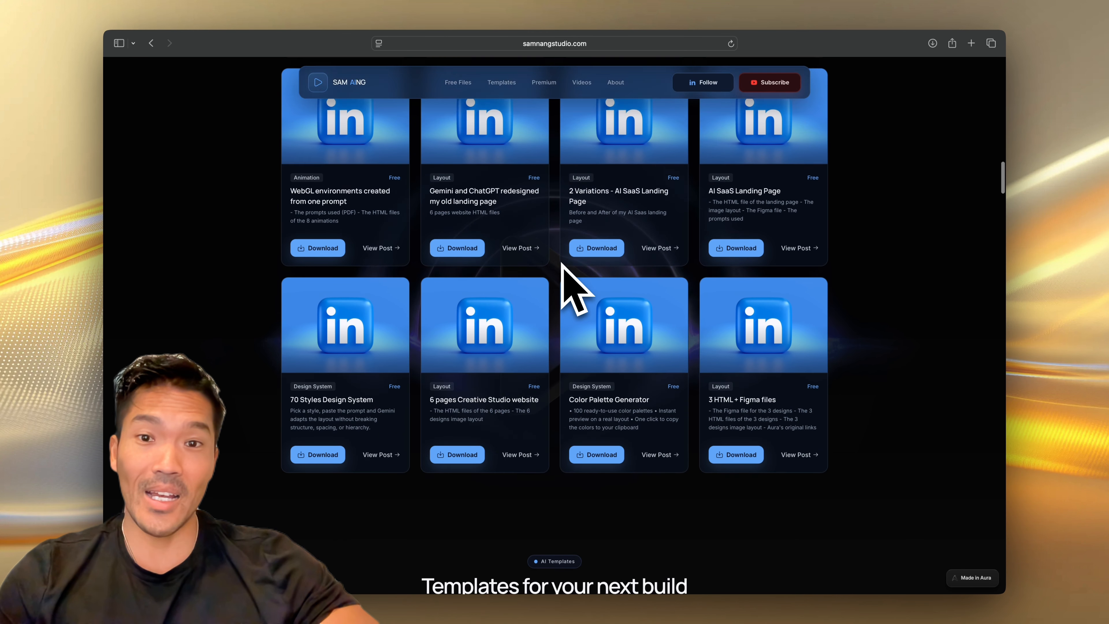
{"action": "scroll", "coordinate": [562, 262], "scroll_direction": "down", "scroll_amount": 2}
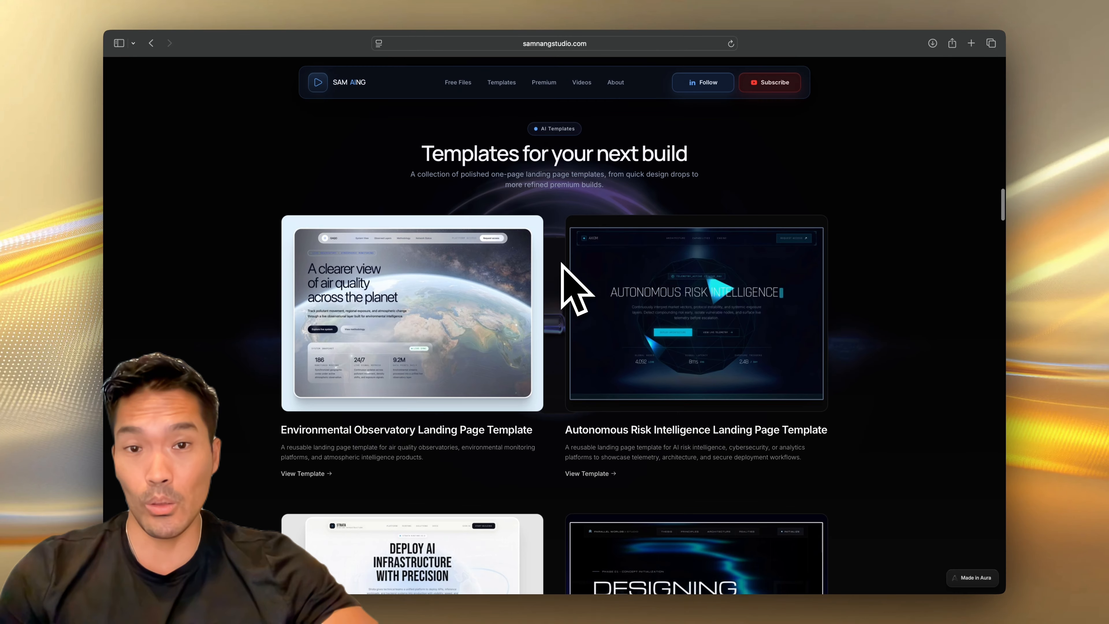